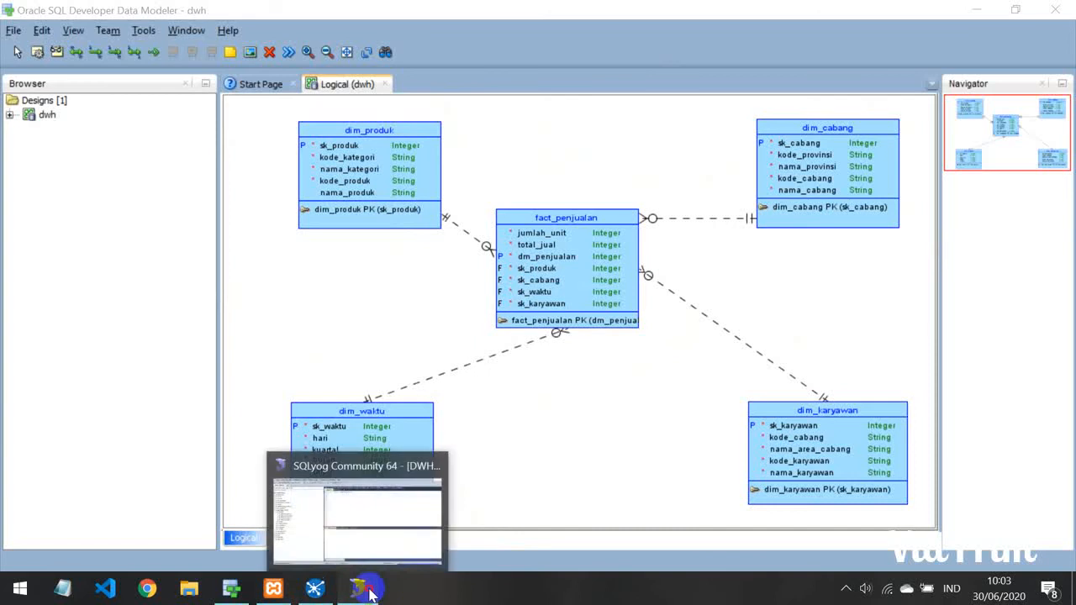
Switch to Spoon, find the Generate Rows step and place it on the empty transformation canvas
left_click(370, 593)
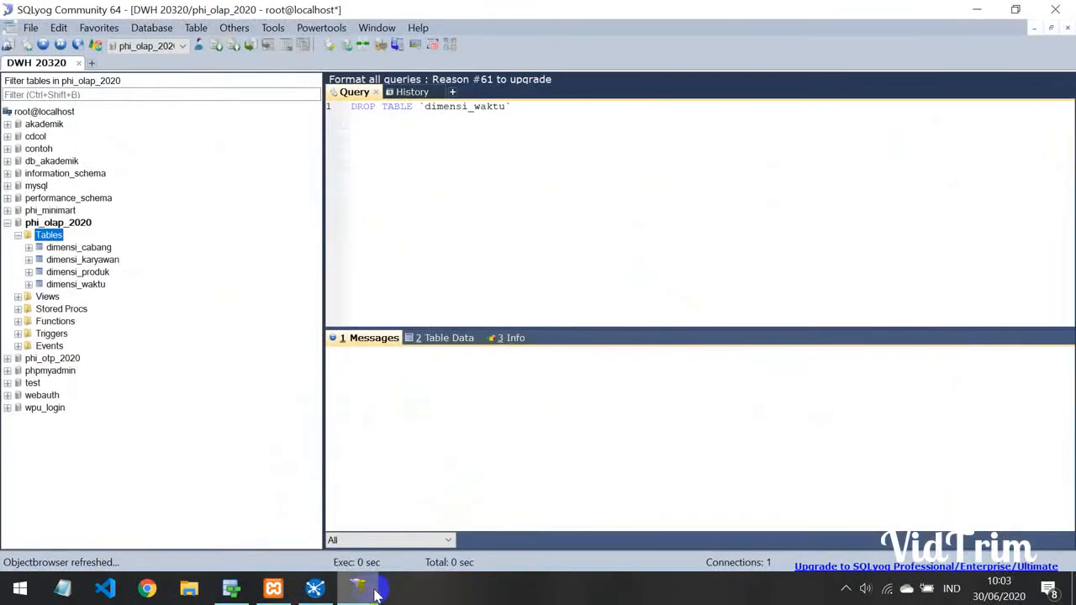
left_click(312, 590)
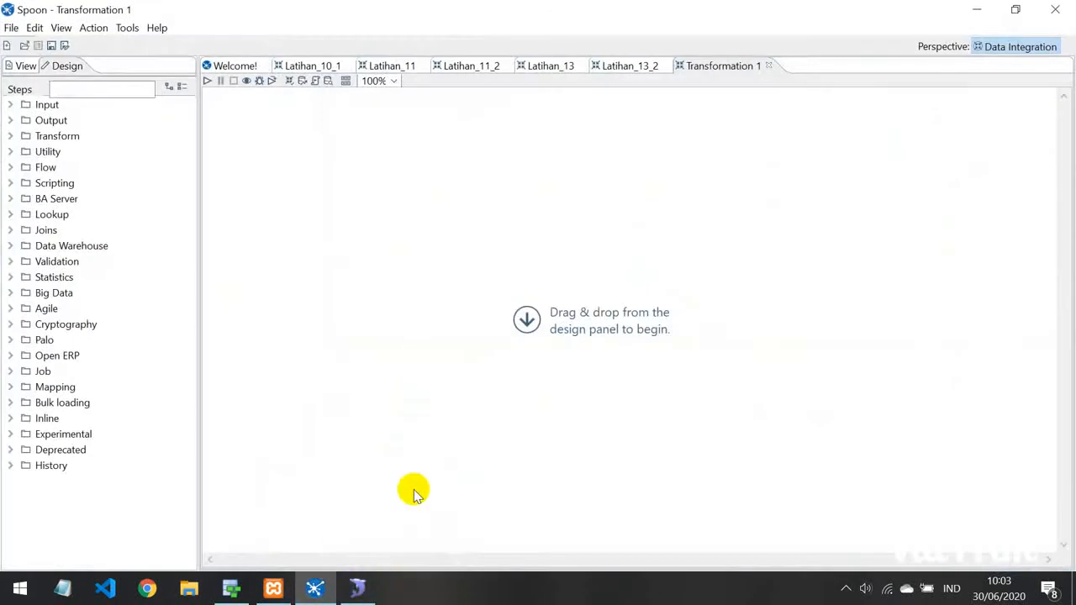
left_click(106, 89)
type("general")
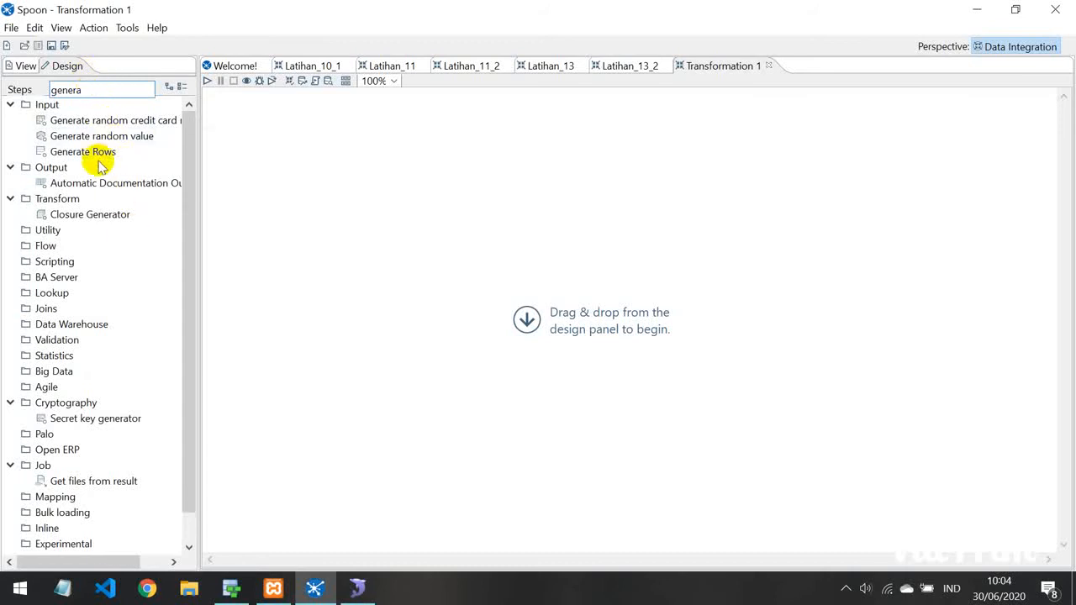
left_click_drag(94, 152, 230, 106)
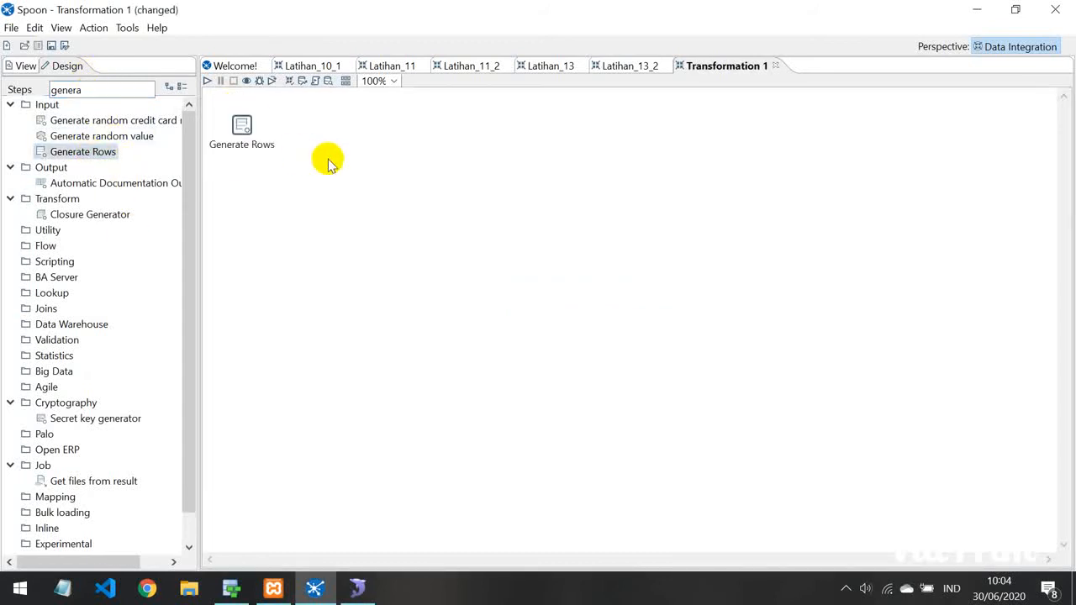
Rename the Generate Rows step to Generate Rows_hari and set its row limit to 3650
double_click(243, 126)
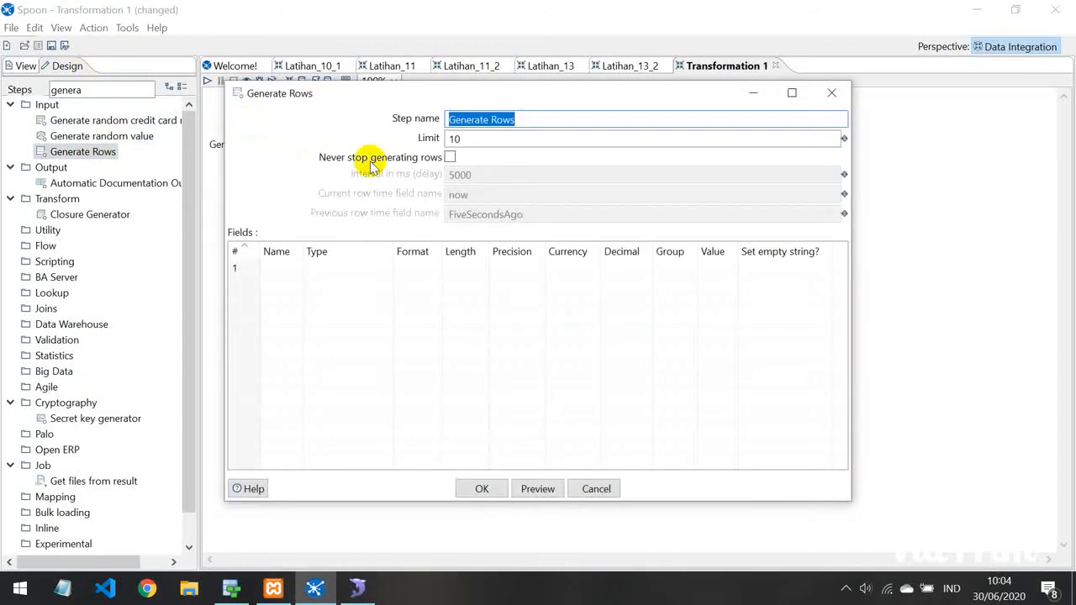
left_click(528, 124)
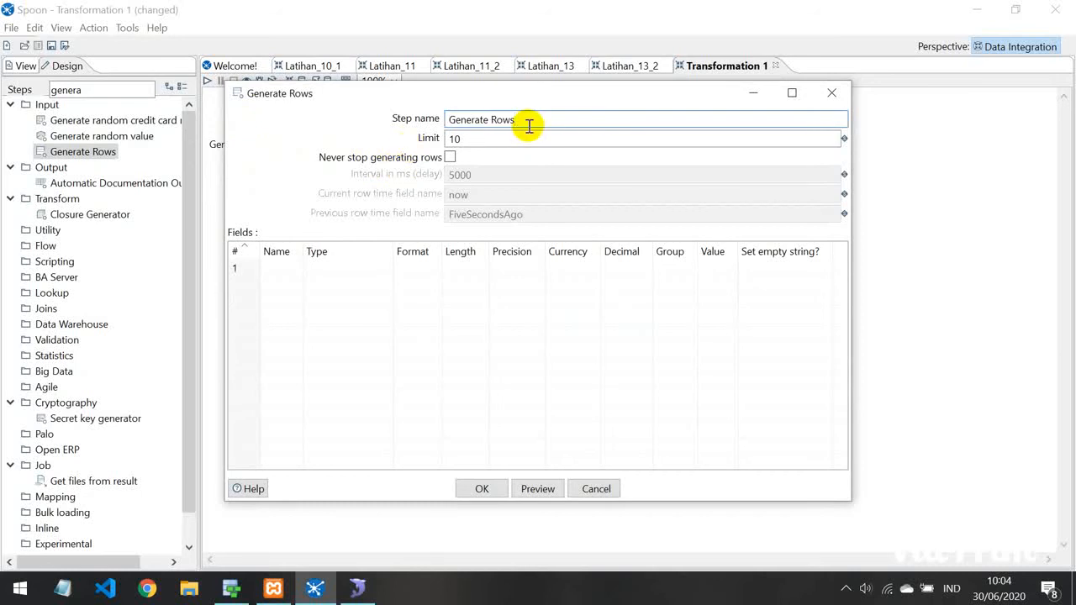
type("_hari")
left_click_drag(463, 138, 446, 138)
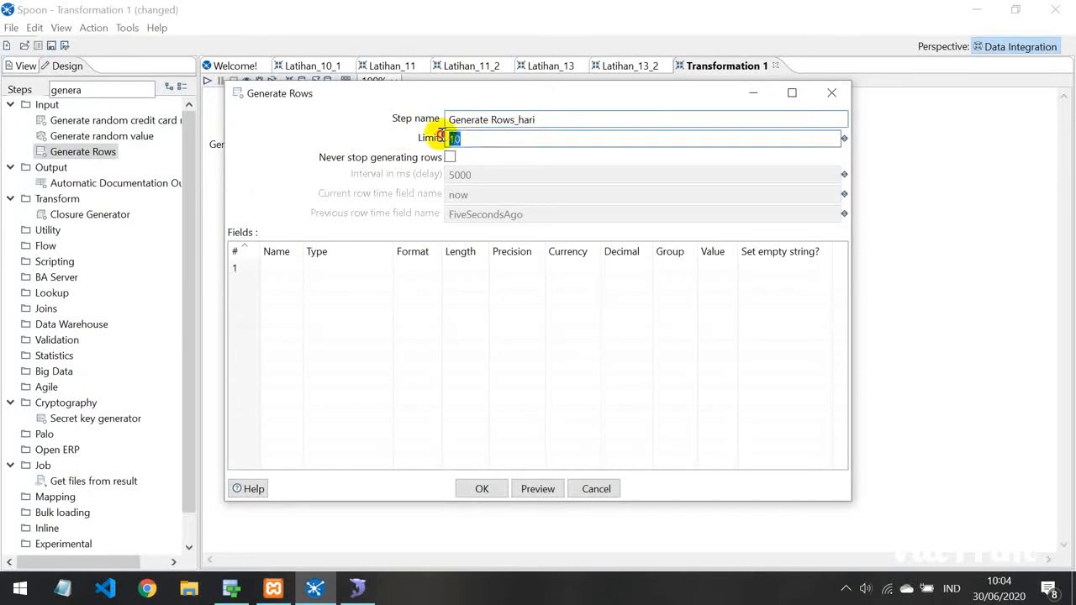
key("BackSpace")
type("3650")
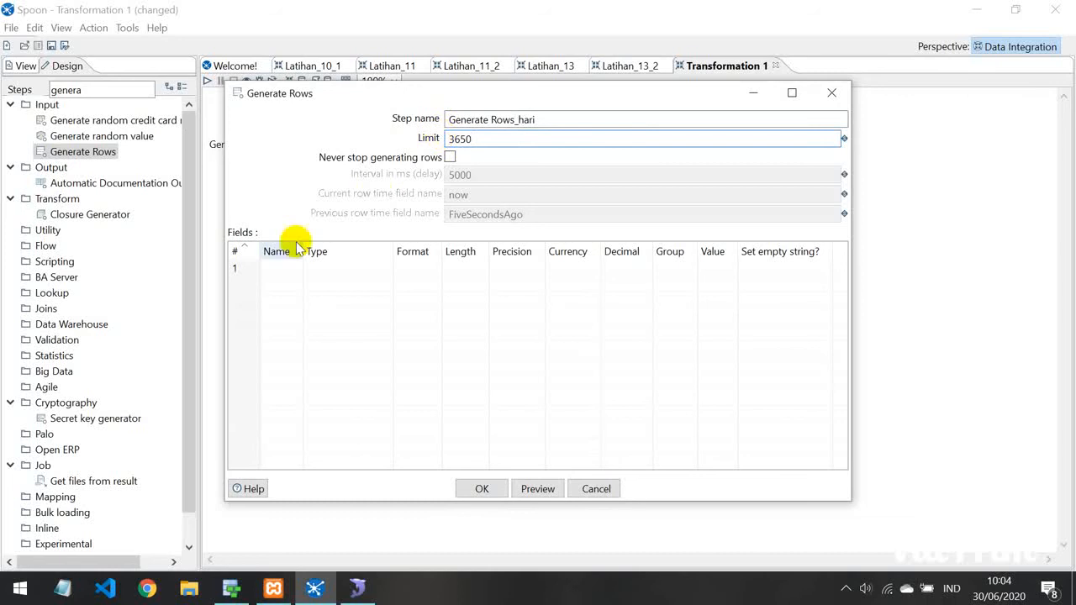
Define a field named tanggal_awal of type Date in the Generate Rows_hari step
left_click(294, 269)
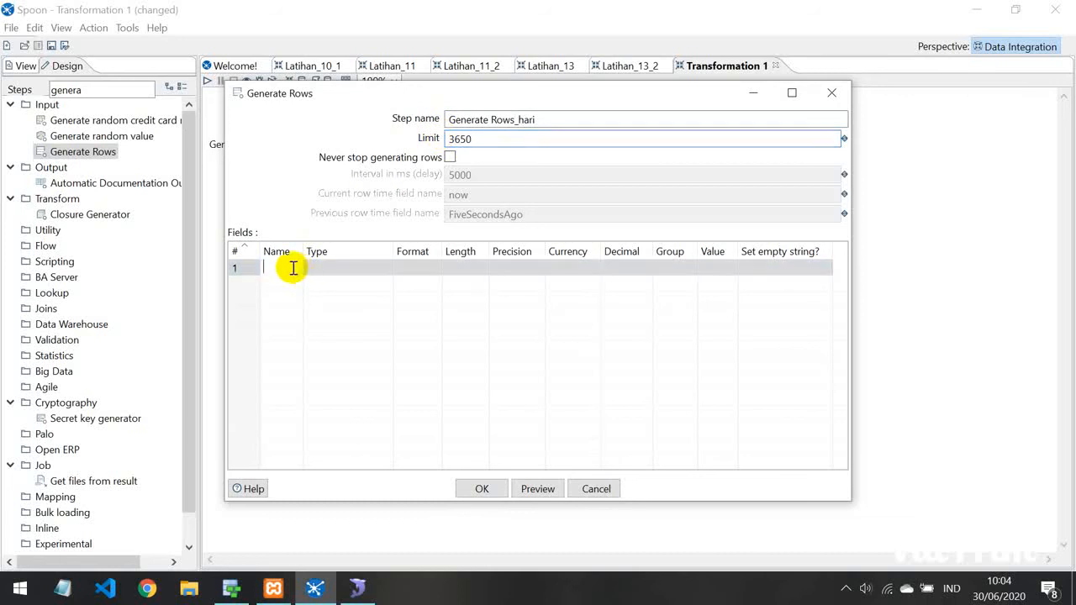
type("tanggal")
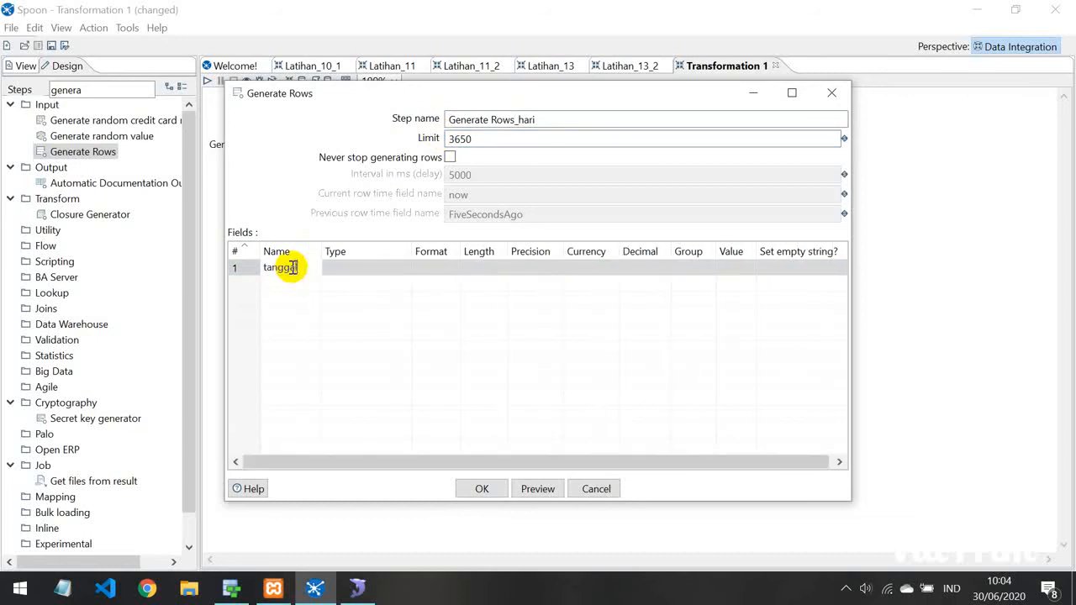
type("_awa")
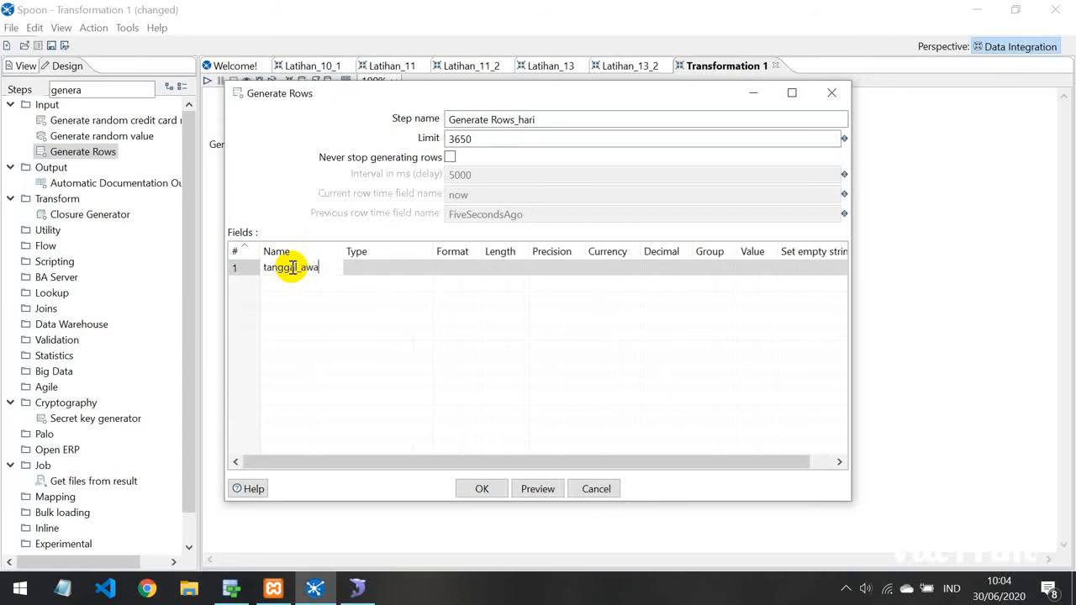
type("l")
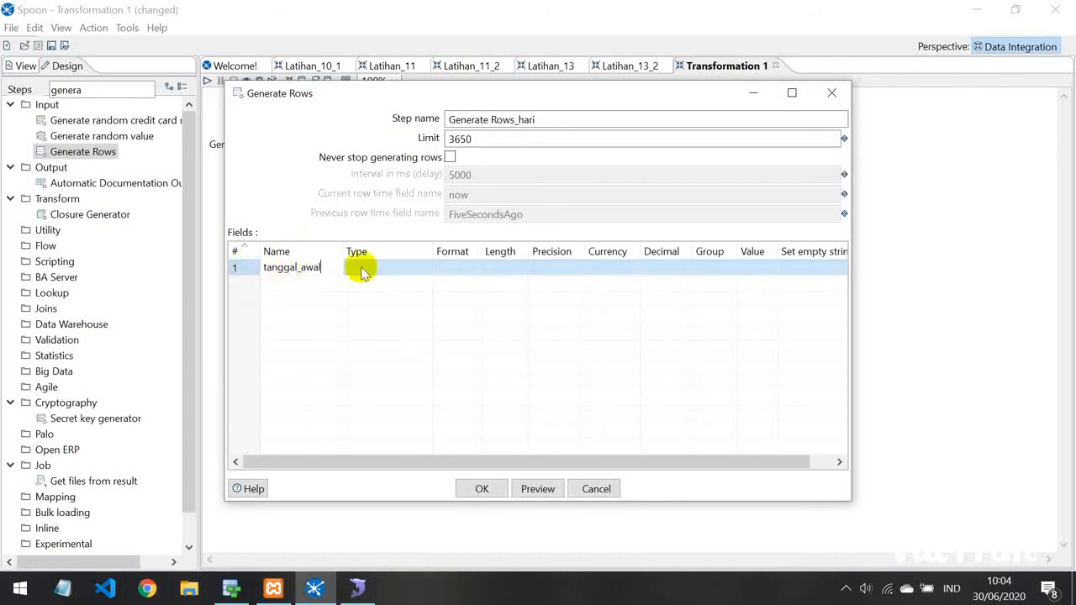
left_click(403, 267)
left_click(425, 269)
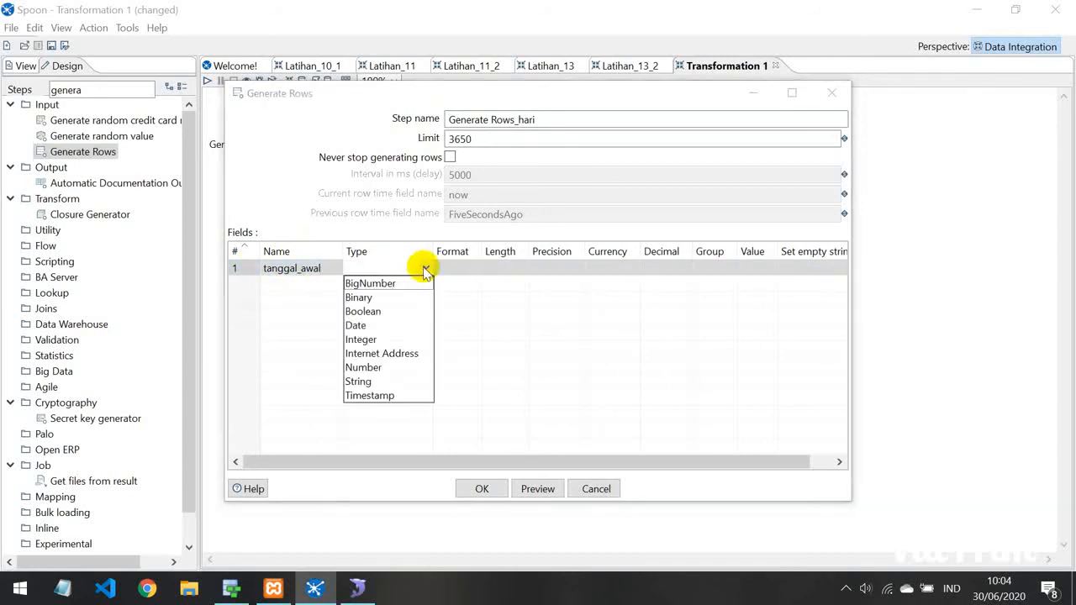
left_click(390, 326)
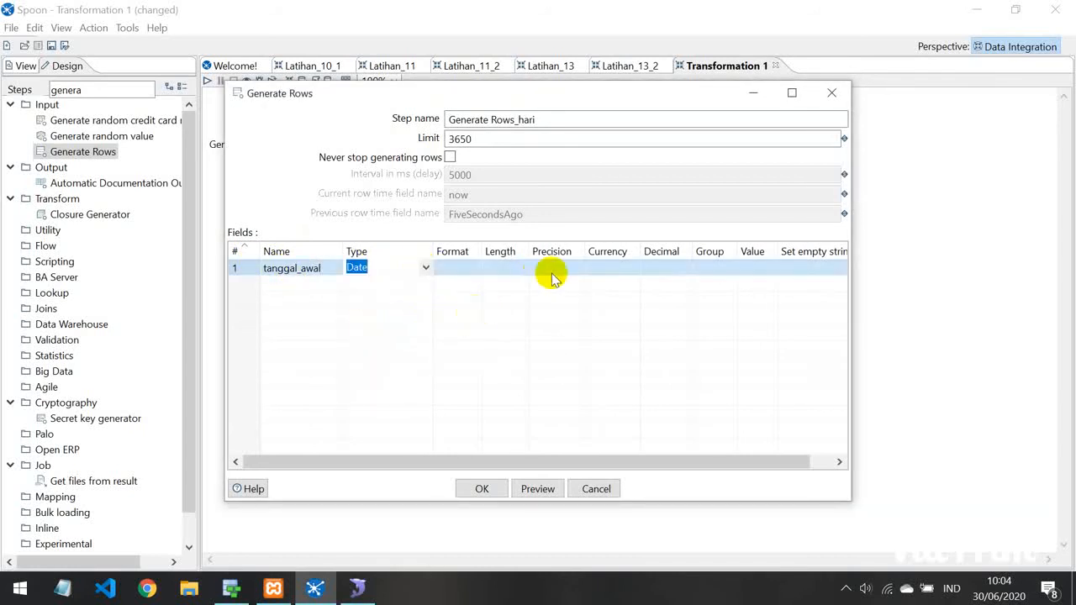
Set the tanggal_awal field's format to dd-MM-yyyy and widen the Format column to show it fully
left_click(475, 267)
left_click(474, 268)
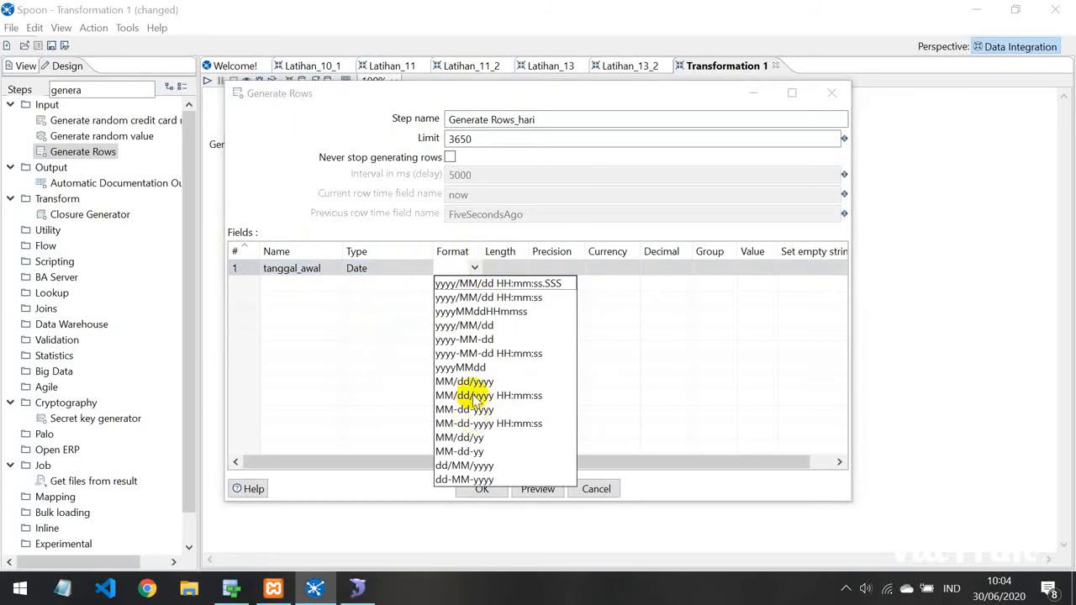
left_click(462, 479)
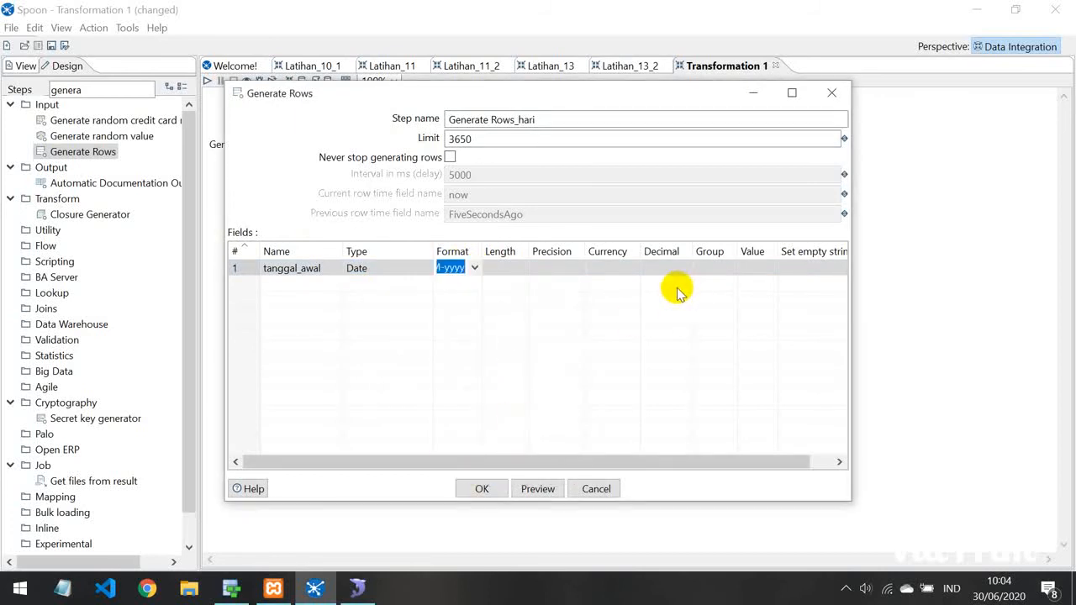
left_click_drag(592, 465, 649, 477)
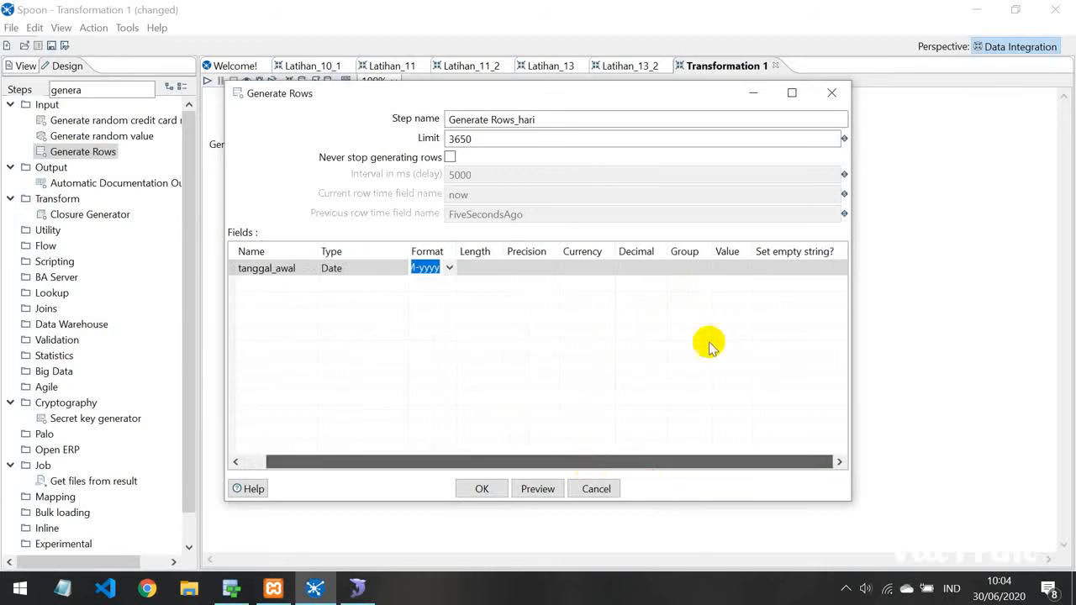
left_click(723, 266)
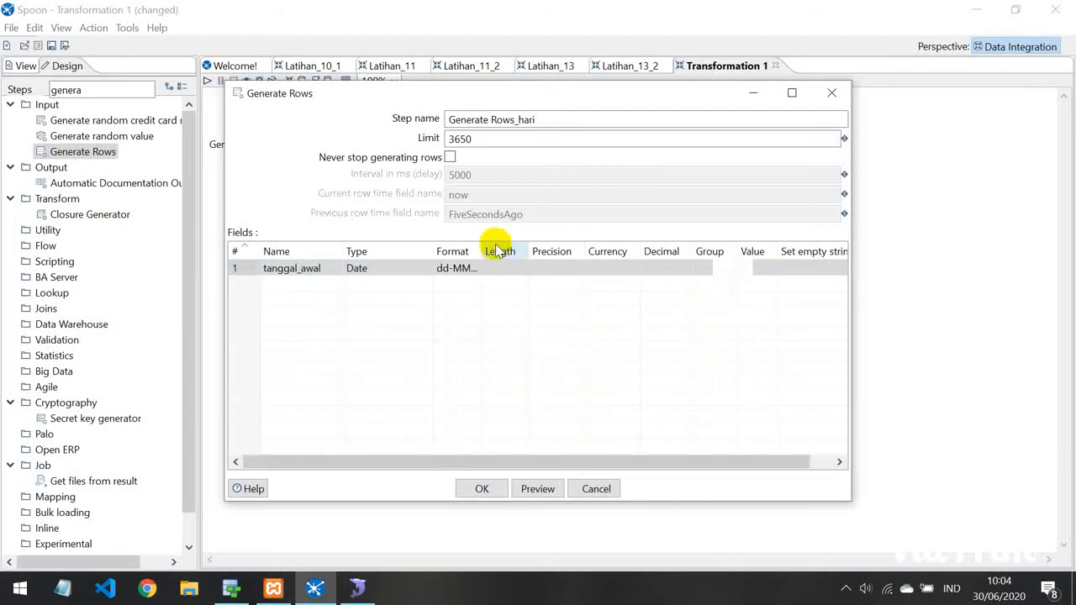
left_click_drag(480, 245, 504, 253)
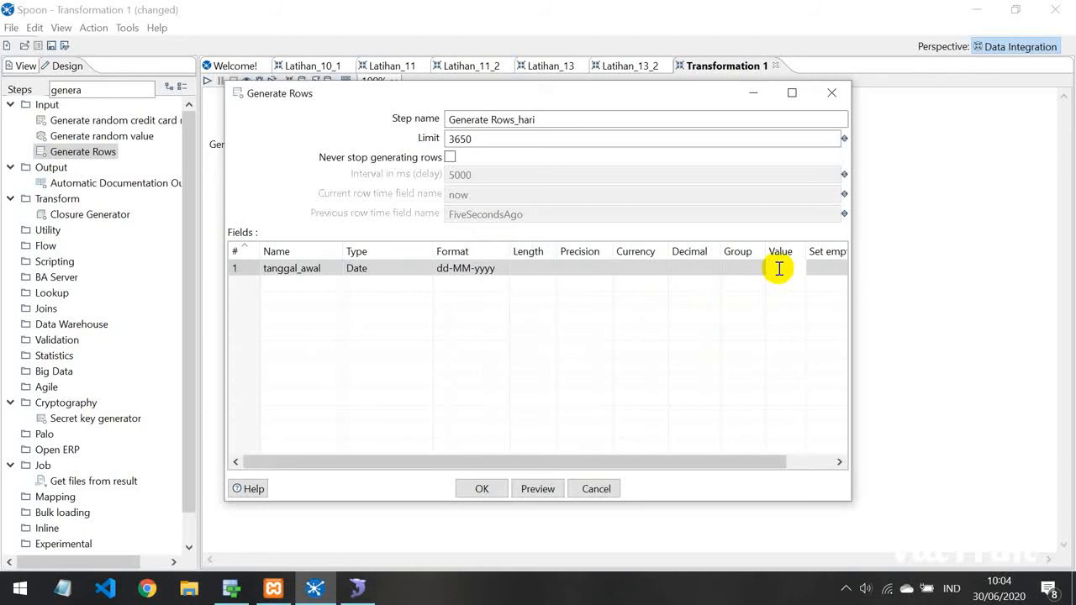
Set the tanggal_awal field's value to 01-01-2008 and accept the Generate Rows_hari settings
left_click(778, 266)
type("01-0102")
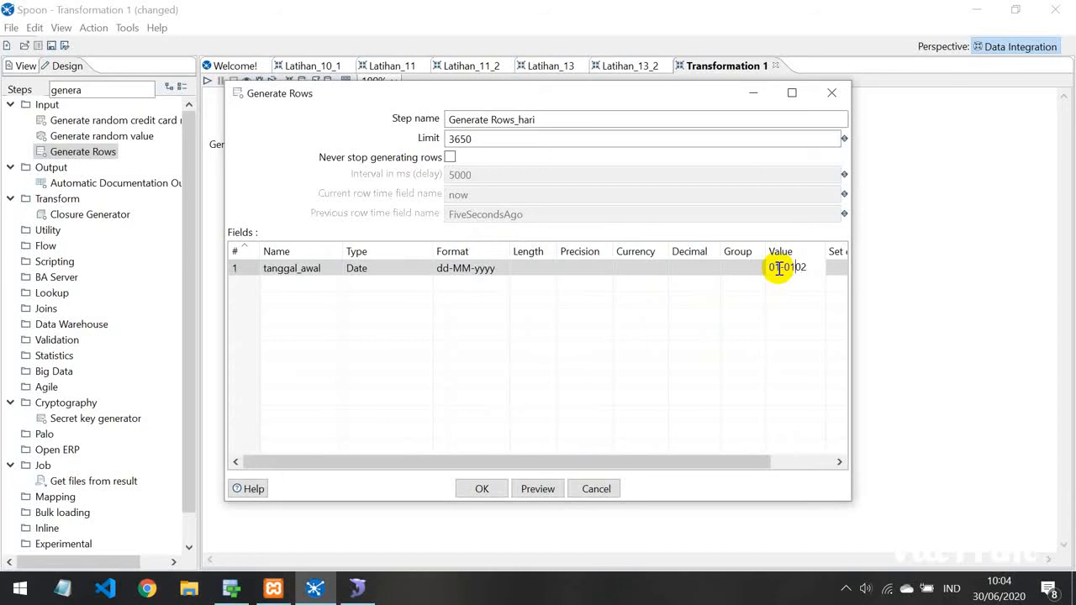
type("9-2008")
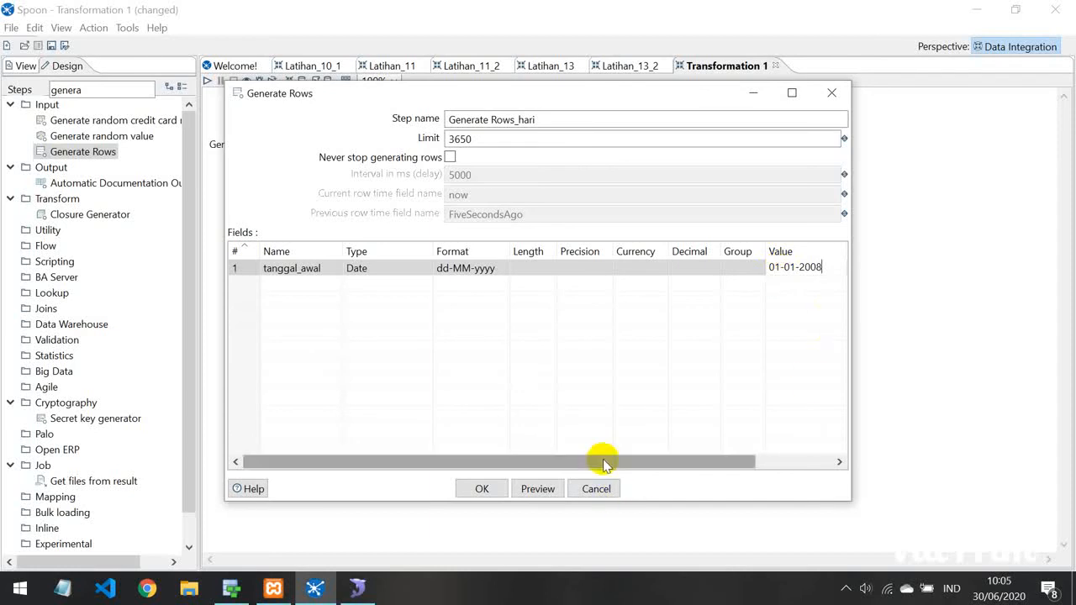
left_click_drag(604, 463, 706, 467)
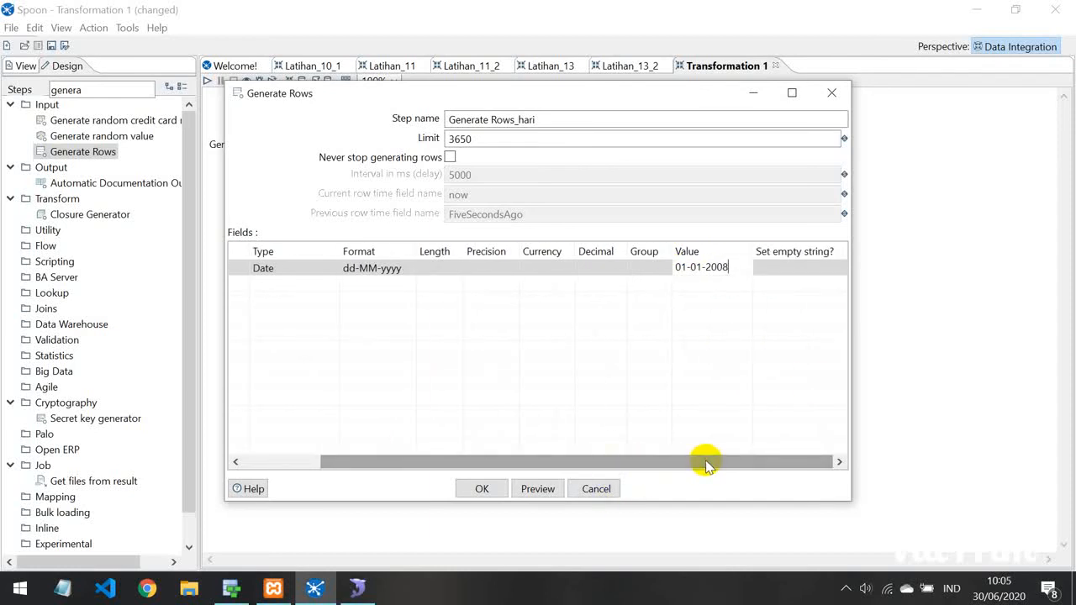
left_click(450, 157)
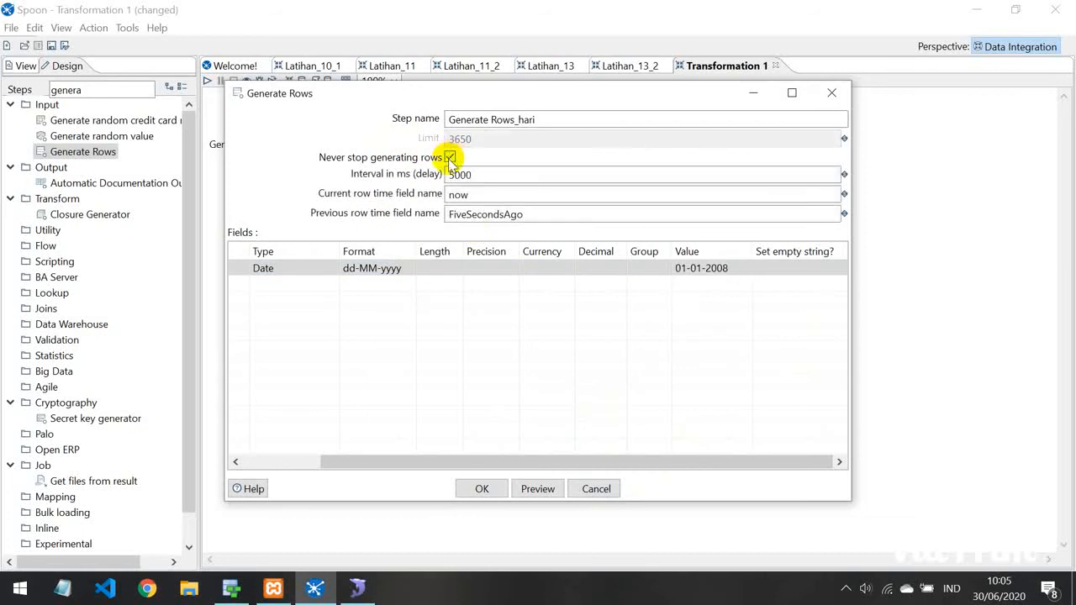
left_click(450, 157)
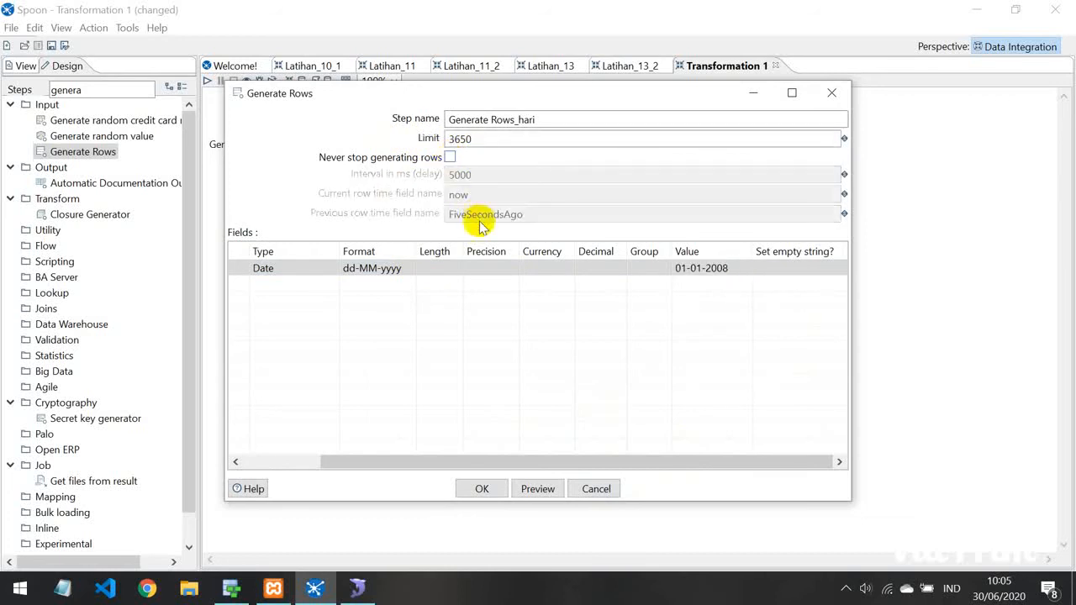
left_click(473, 490)
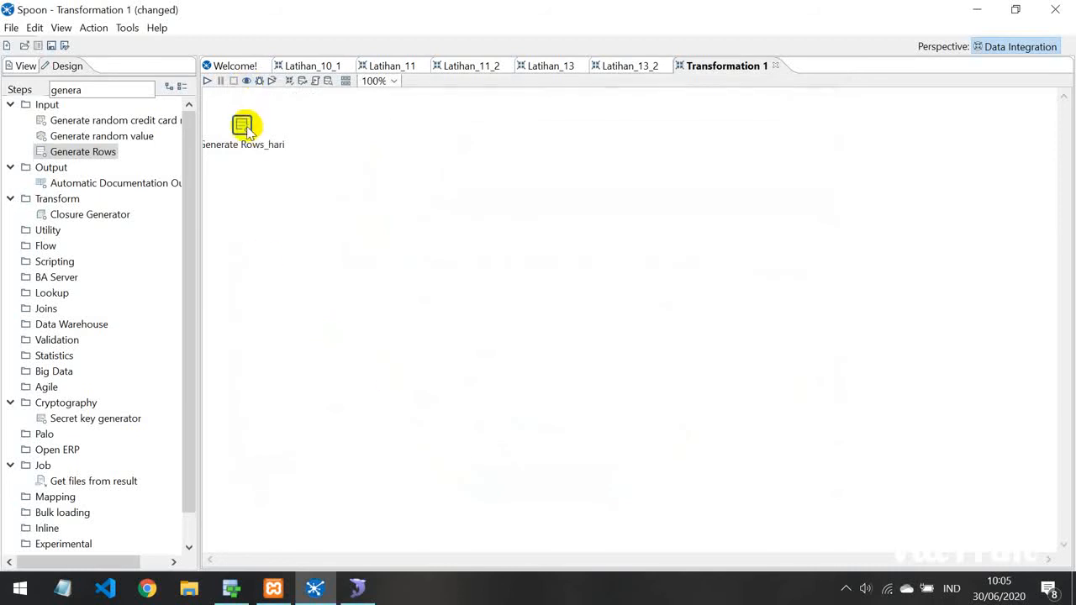
Search the steps for "add", place an Add sequence step beside Generate Rows_hari, and reposition Generate Rows_hari slightly lower
mouse_move(259, 126)
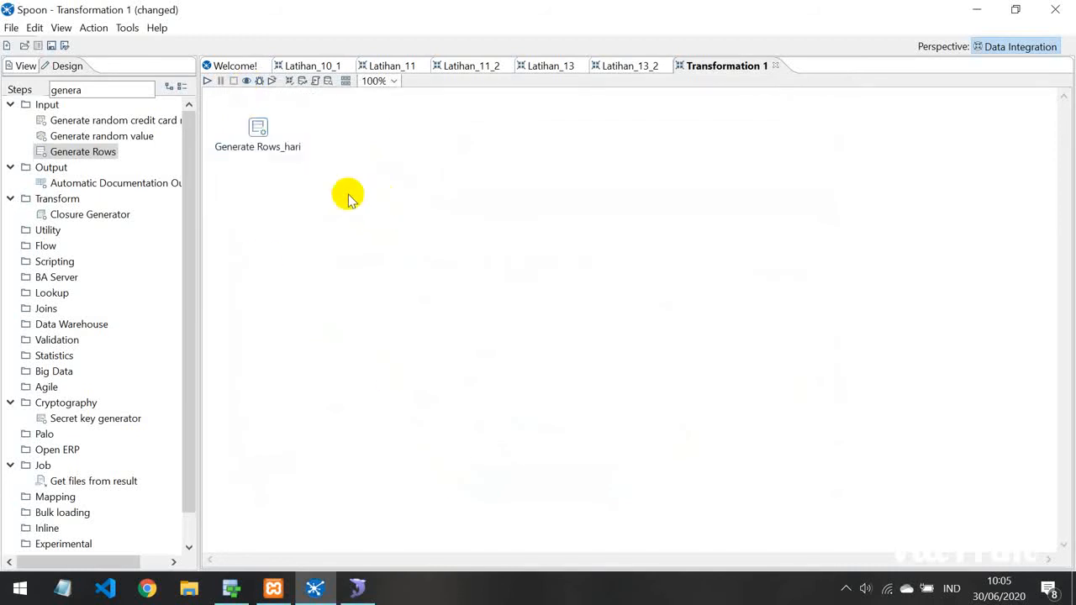
left_click(109, 91)
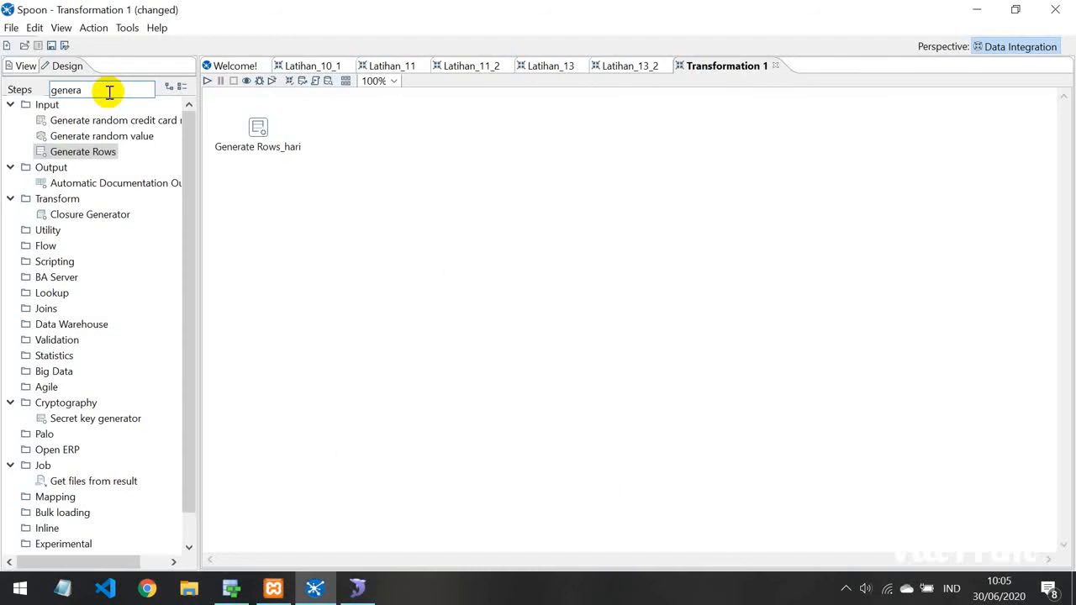
key("BackSpace")
key("BackSpace")
key("BackSpace")
key("BackSpace")
key("BackSpace")
key("BackSpace")
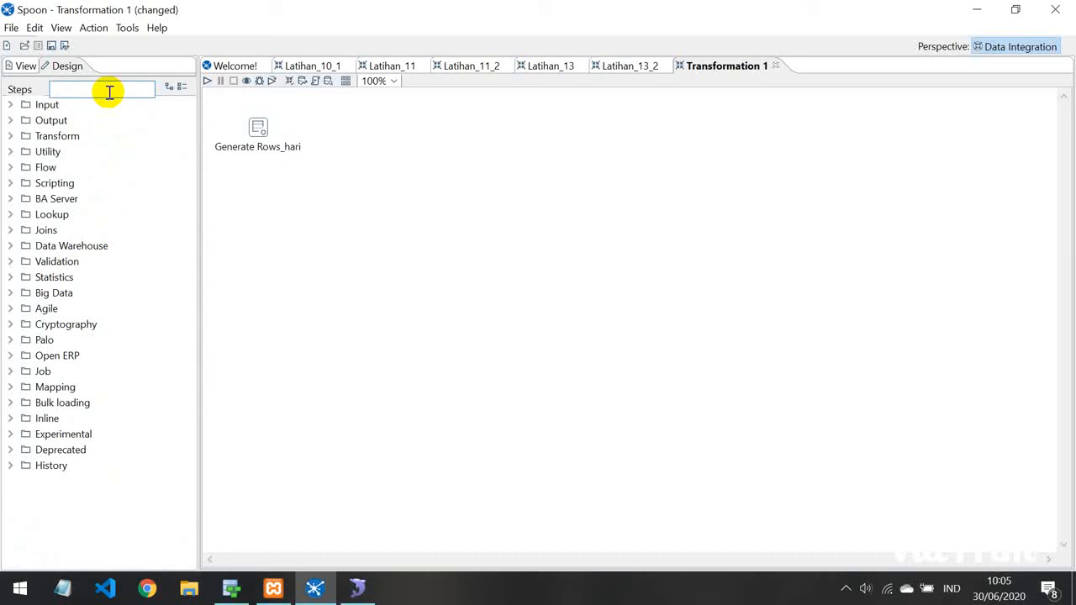
type("add")
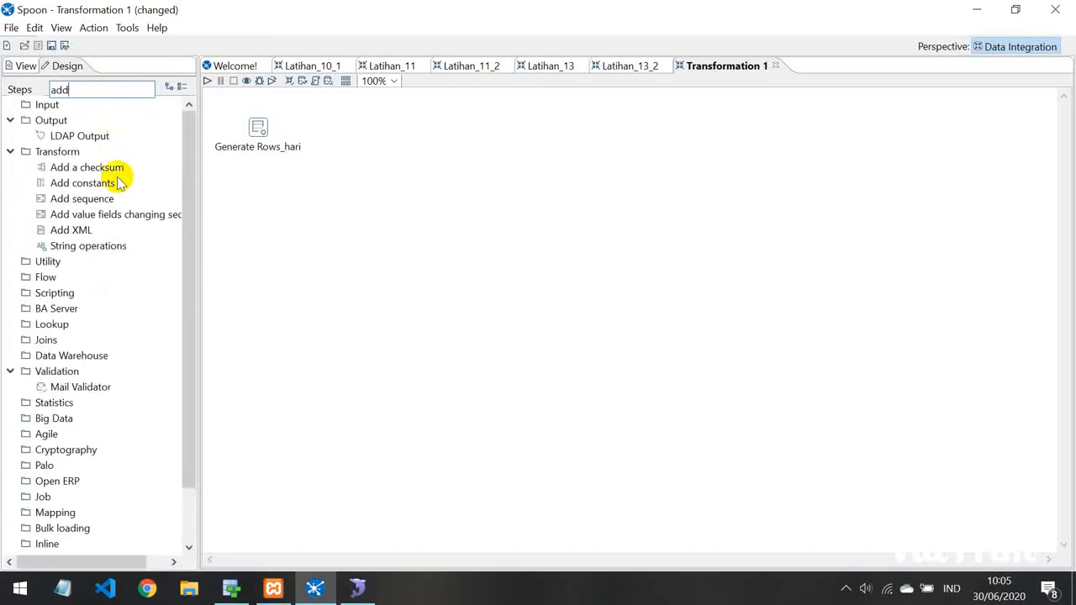
left_click_drag(108, 200, 364, 156)
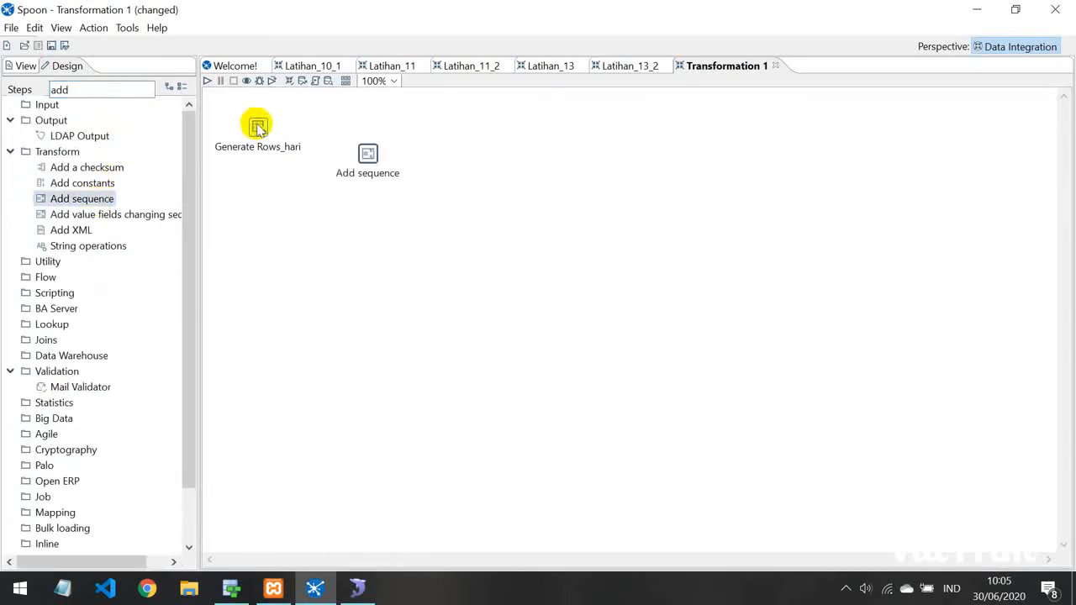
left_click_drag(258, 122, 265, 168)
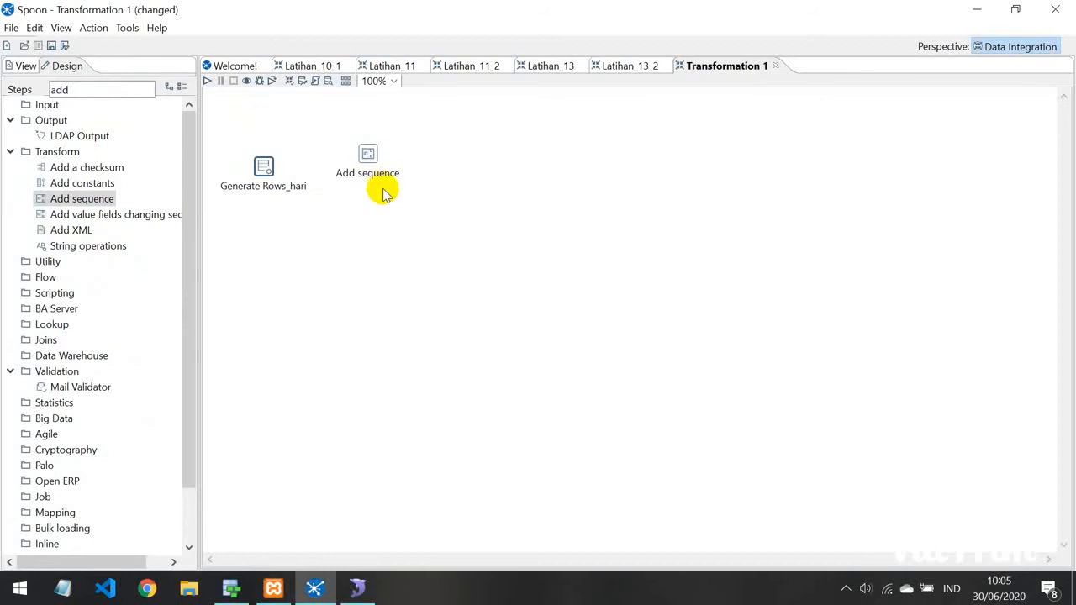
Rename the Add sequence step to Add sequence_hari and name its value tambah_hari
double_click(367, 153)
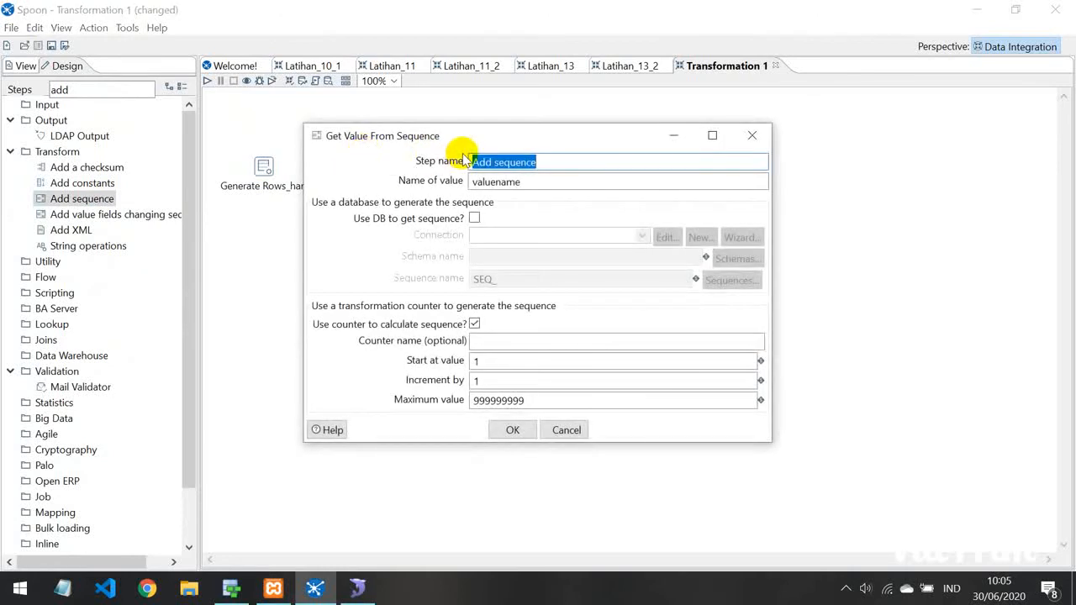
left_click(542, 164)
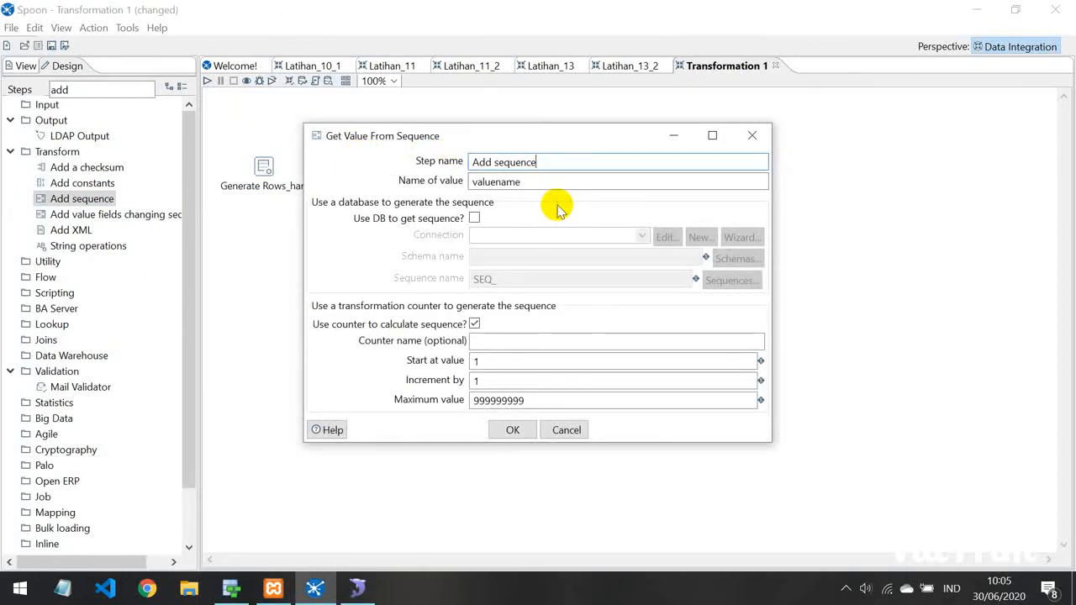
type("_hari")
left_click_drag(522, 183, 467, 180)
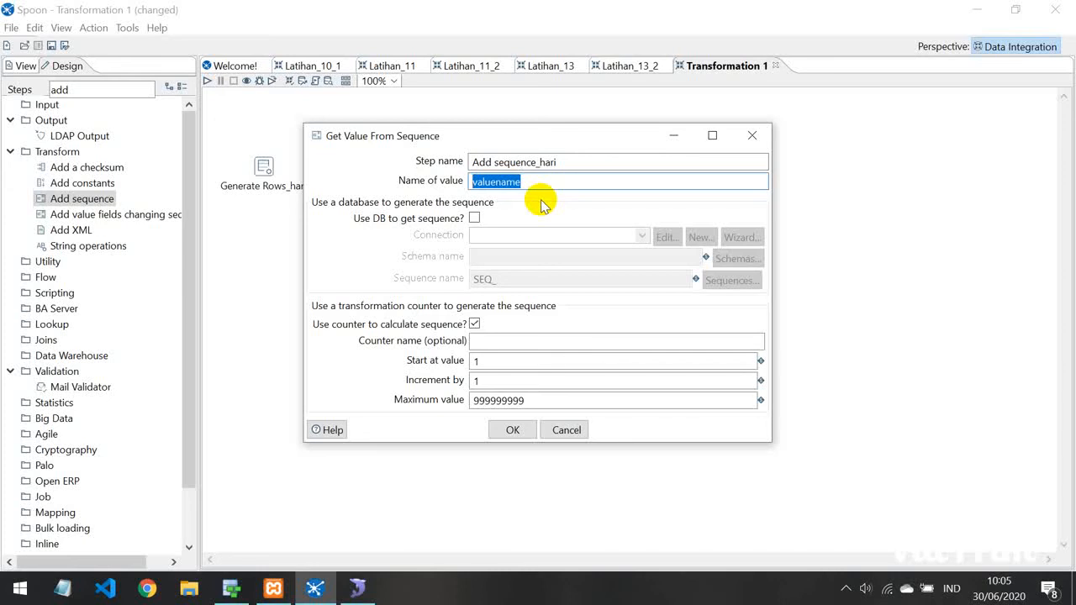
key("BackSpace")
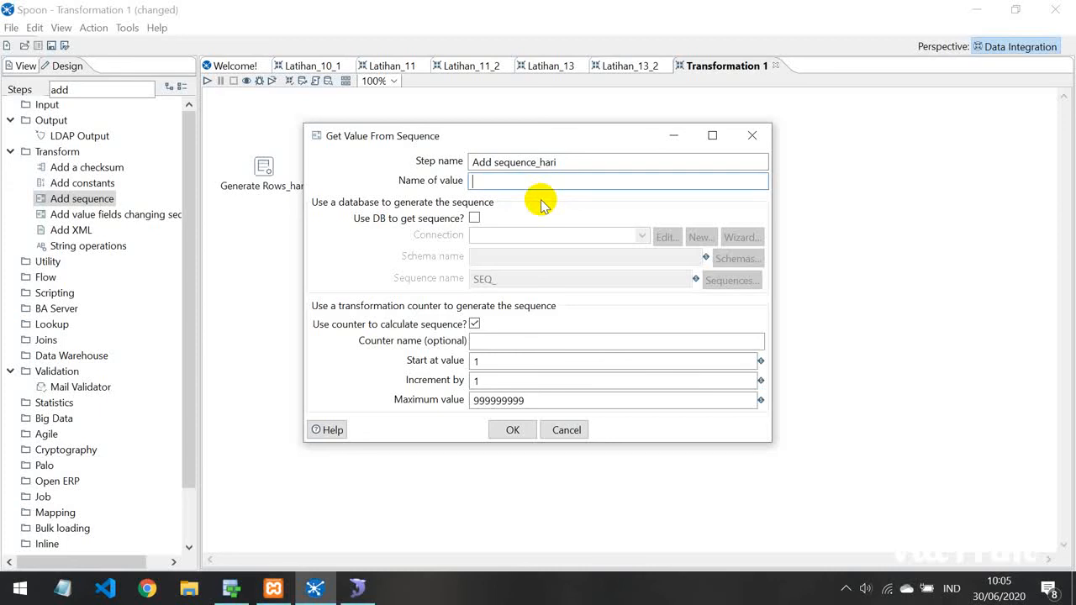
type("tambah_hari")
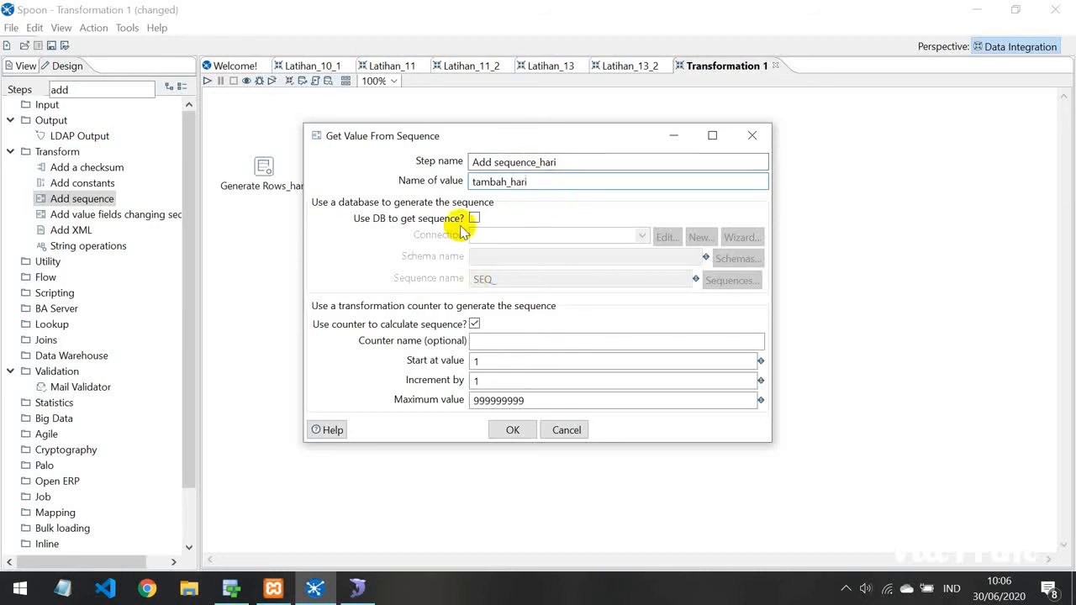
Set the sequence to start at 0, accept the settings, and link Generate Rows_hari to Add sequence_hari
left_click(484, 362)
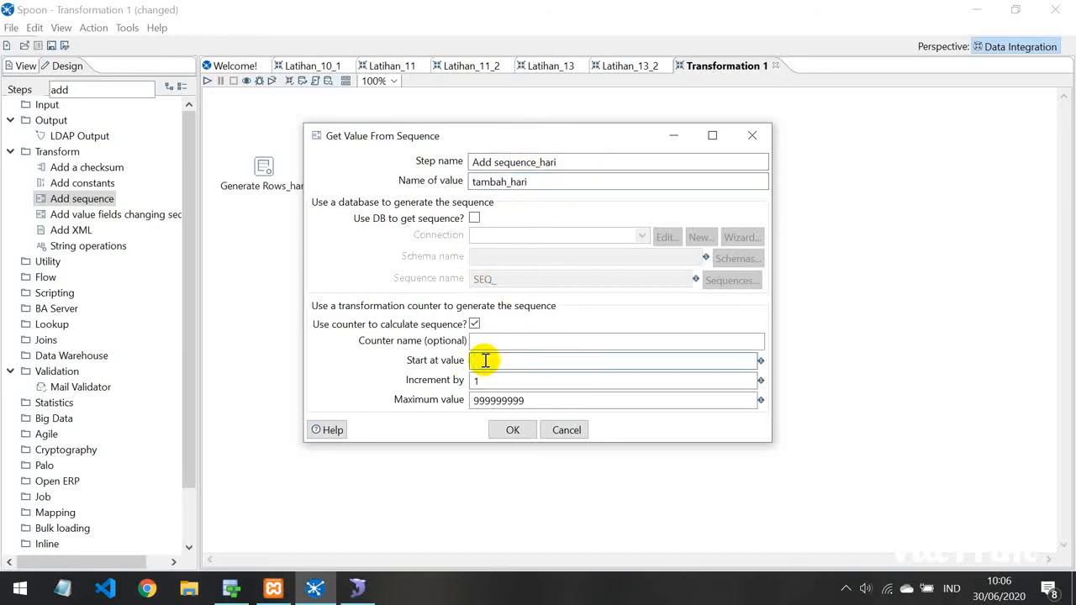
type("0")
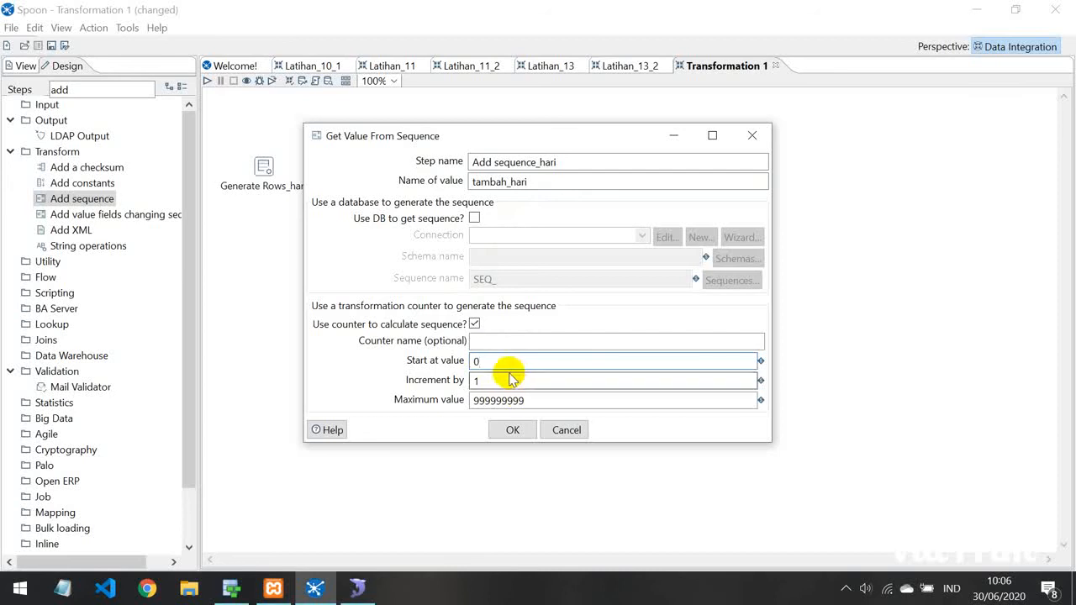
left_click(509, 431)
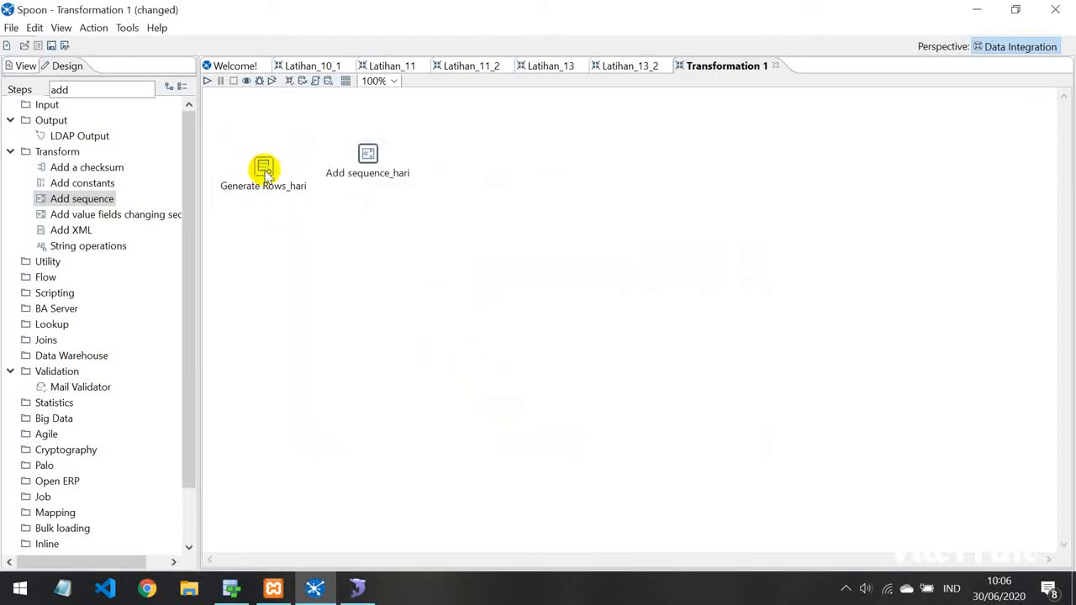
mouse_move(263, 170)
left_click_drag(286, 206, 369, 158)
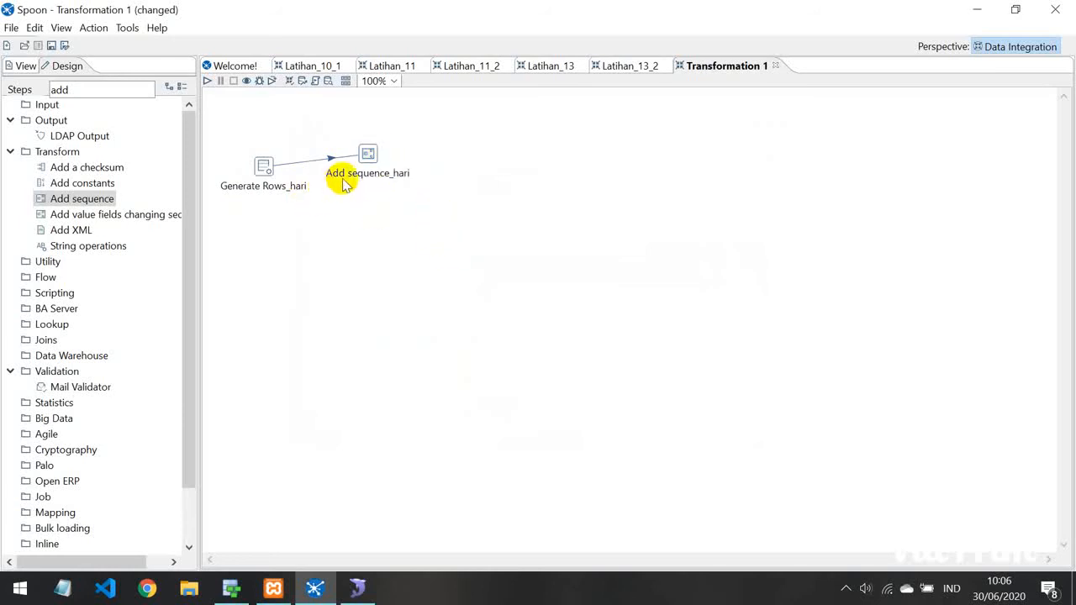
Launch the transformation locally and save it as Uas_dimensi_waktu in the Latihan DWH folder
left_click(207, 82)
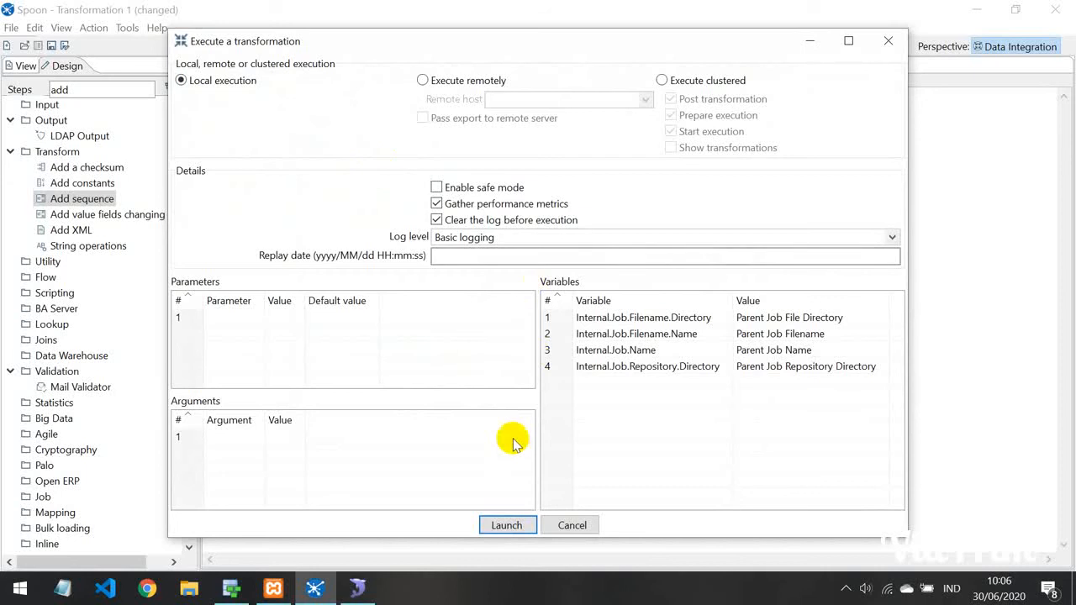
left_click(501, 525)
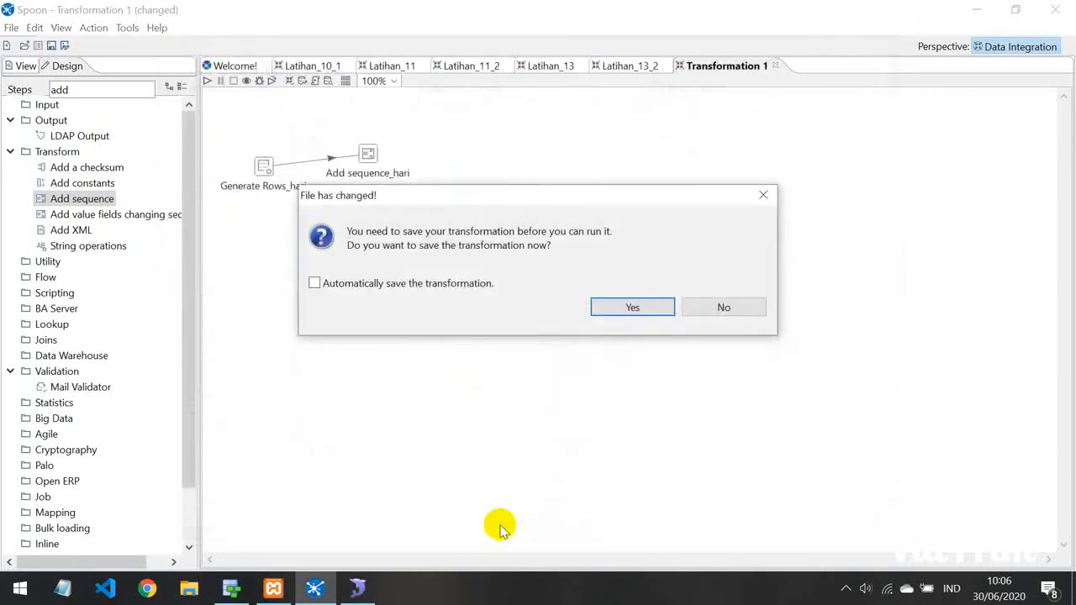
left_click(606, 307)
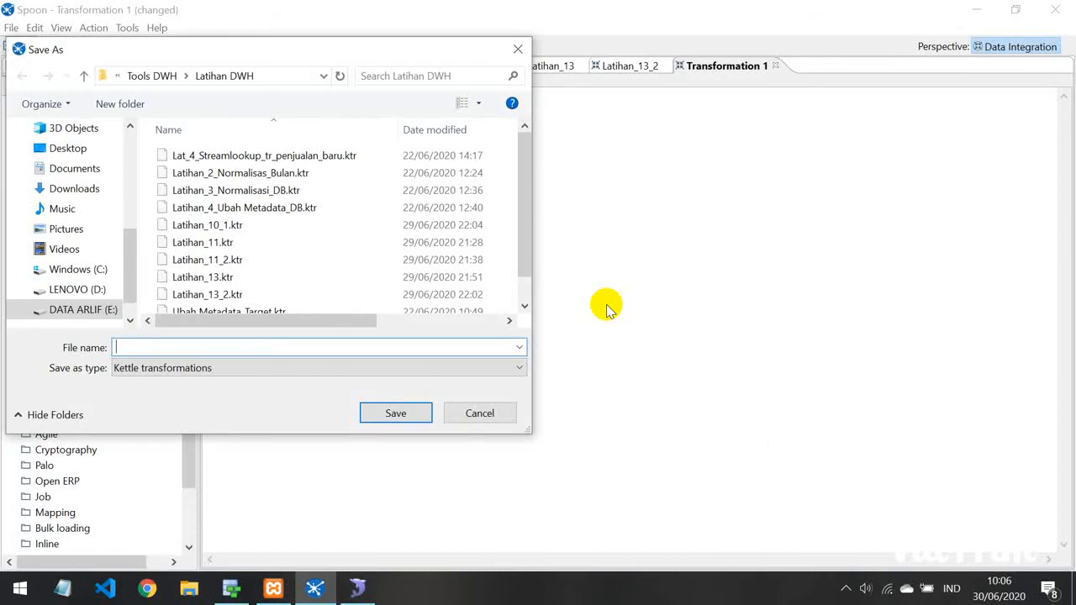
type("U")
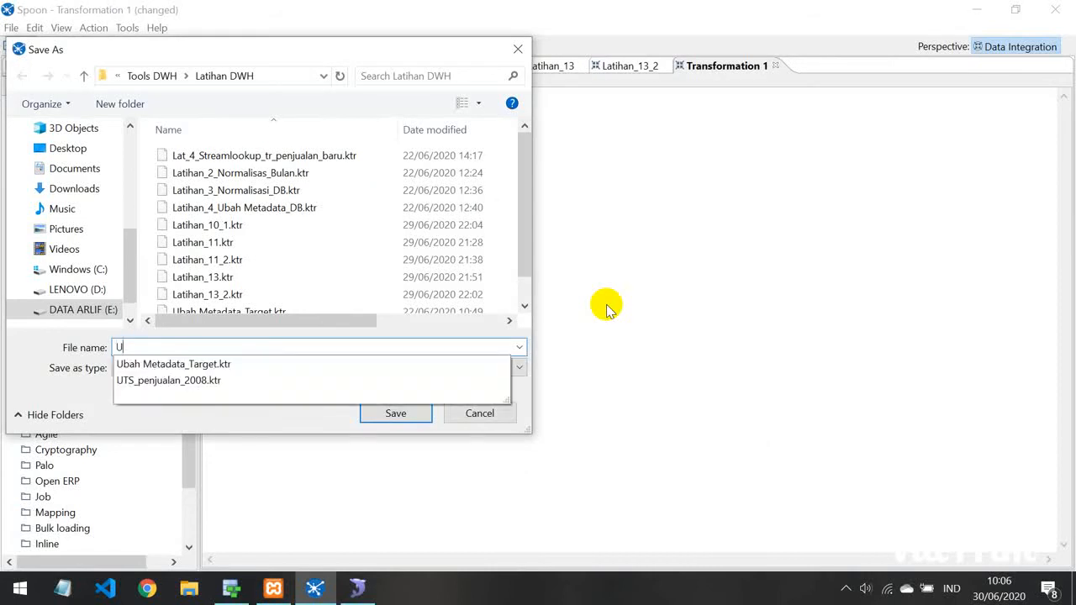
type("as")
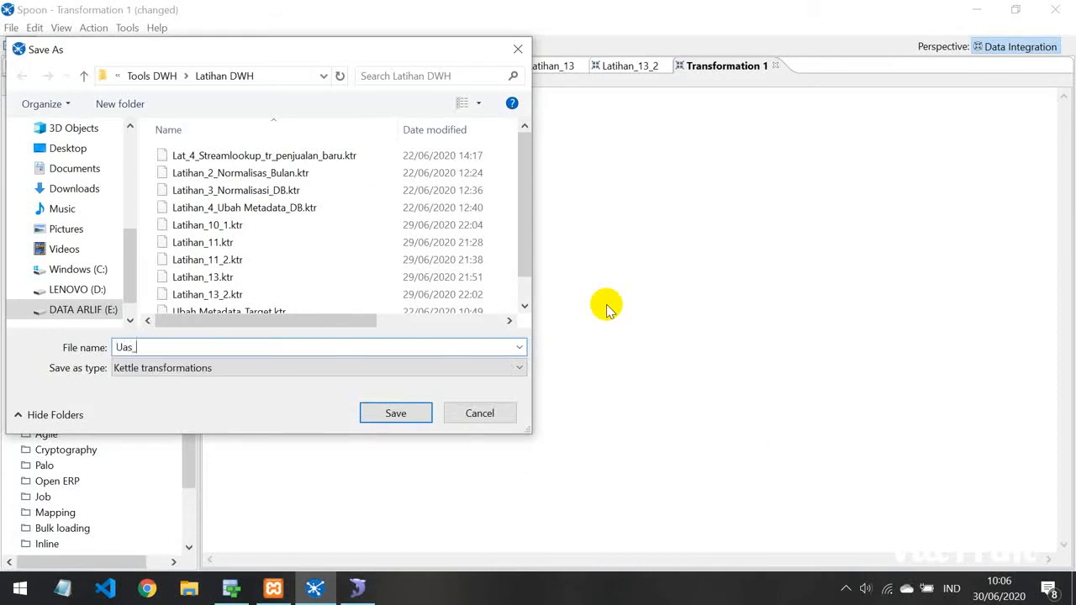
type("_dimensi_waktu")
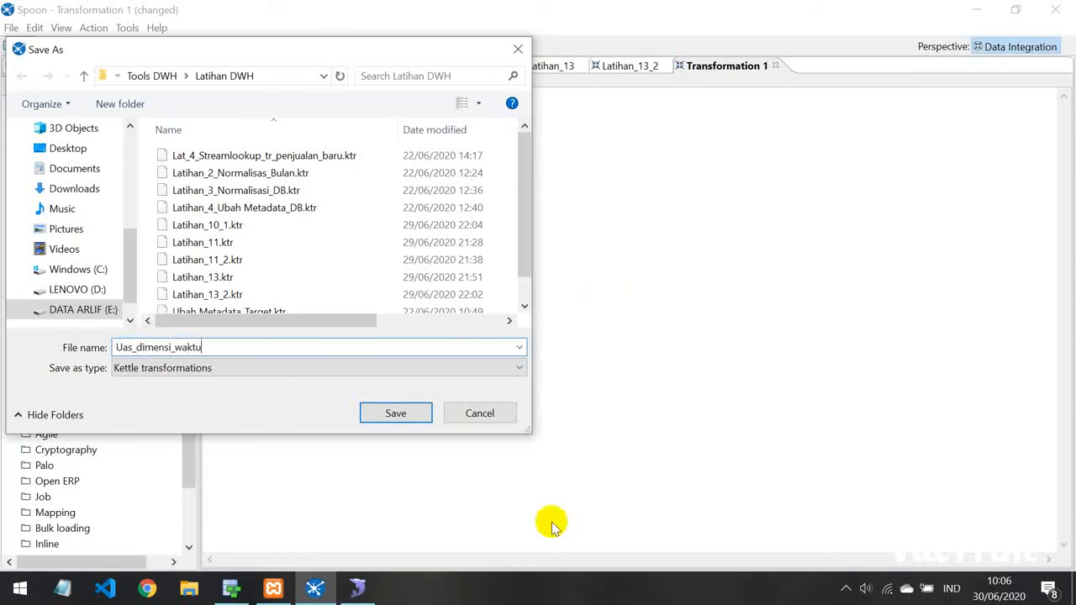
left_click(383, 413)
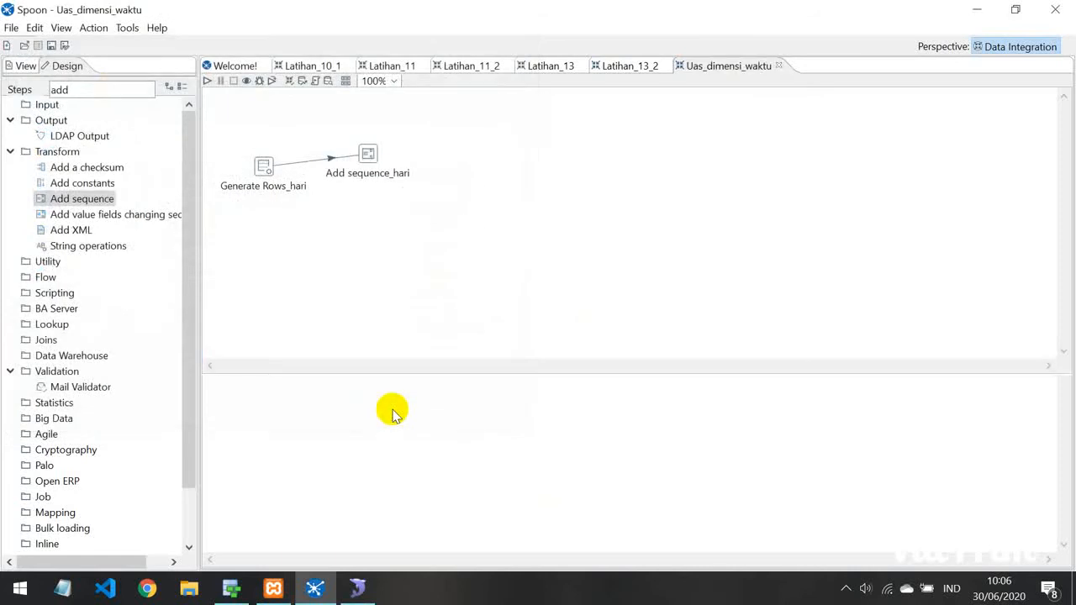
Run the saved transformation and preview the rows that Add sequence_hari outputs, minimizing its settings dialog
left_click(208, 82)
left_click(504, 522)
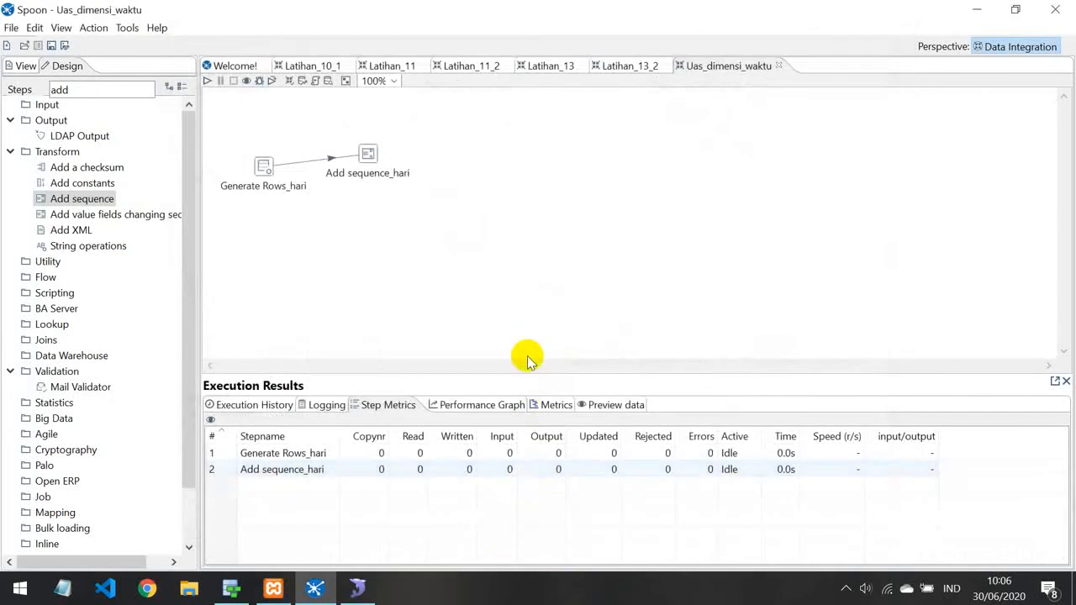
left_click(590, 404)
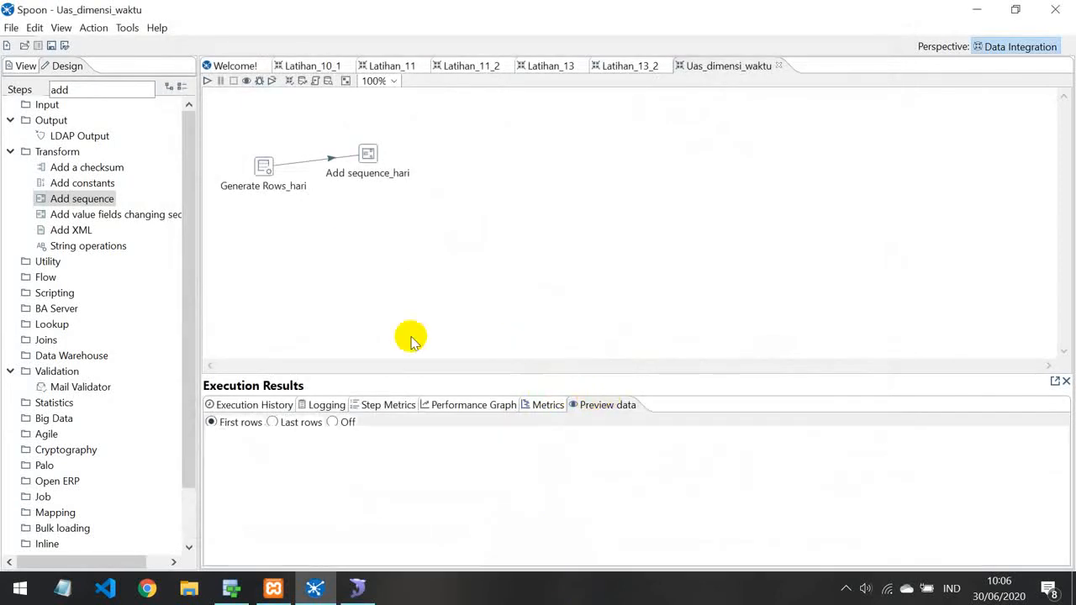
double_click(370, 156)
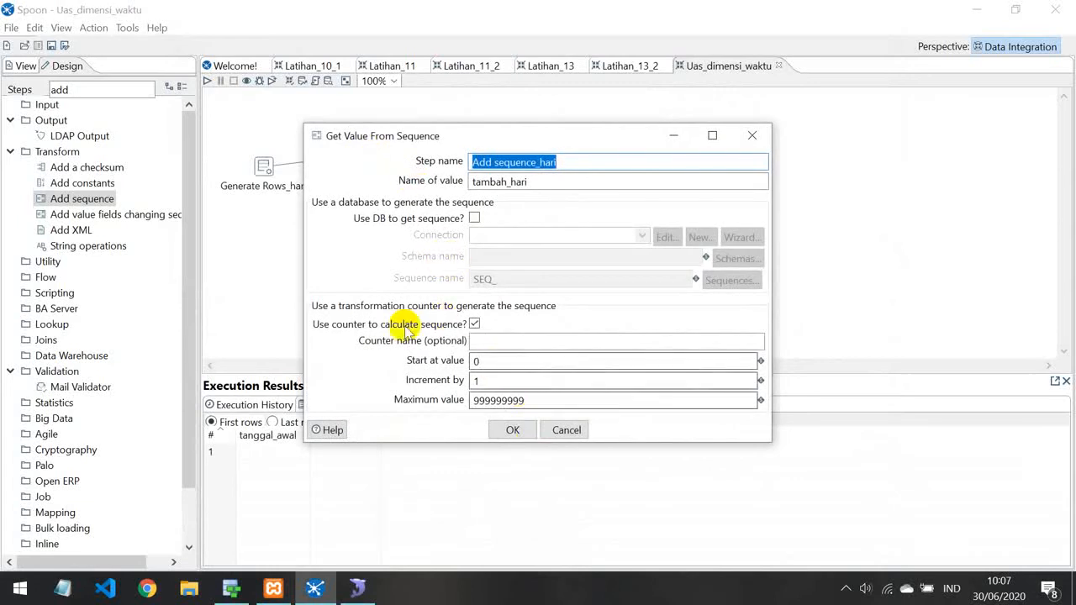
left_click(271, 204)
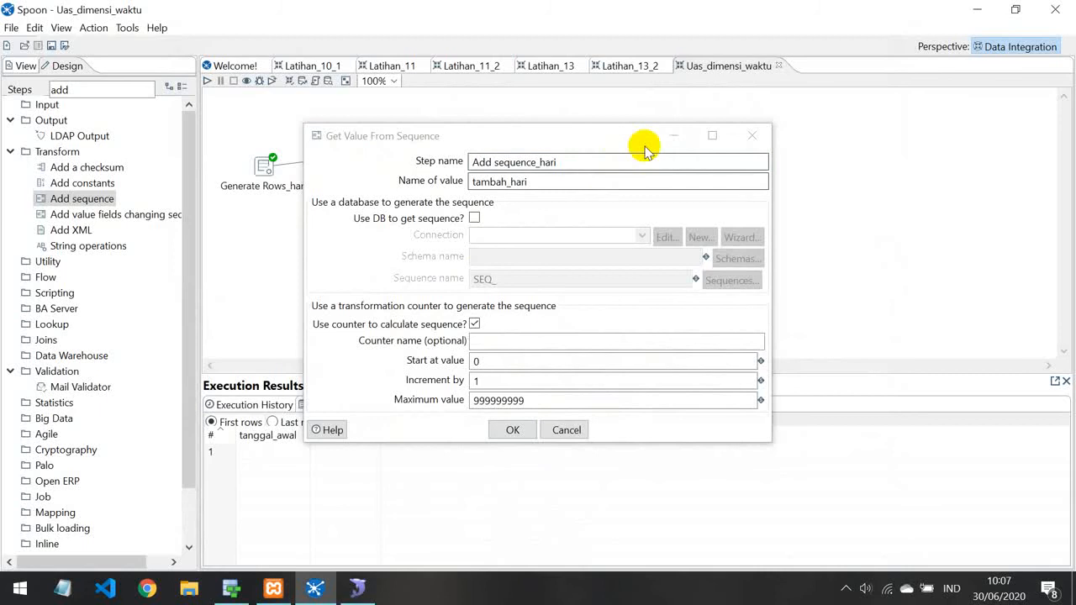
left_click(685, 140)
left_click(543, 409)
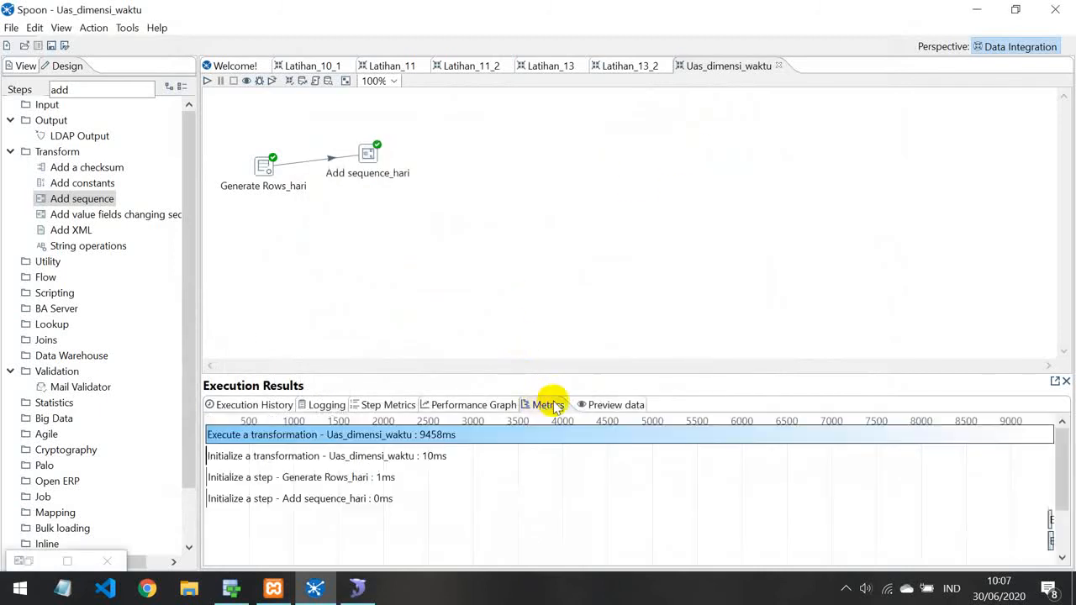
left_click(602, 408)
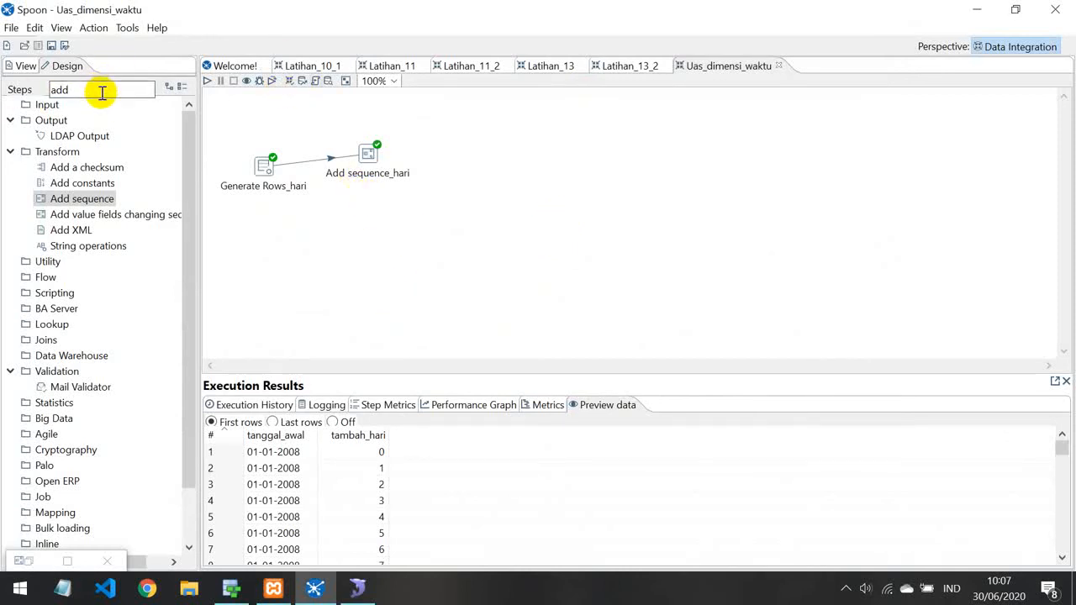
Search the steps for "calculat", place a Calculator step beside Add sequence_hari, and link Add sequence_hari to it
left_click_drag(101, 92, 2, 88)
type("calculat")
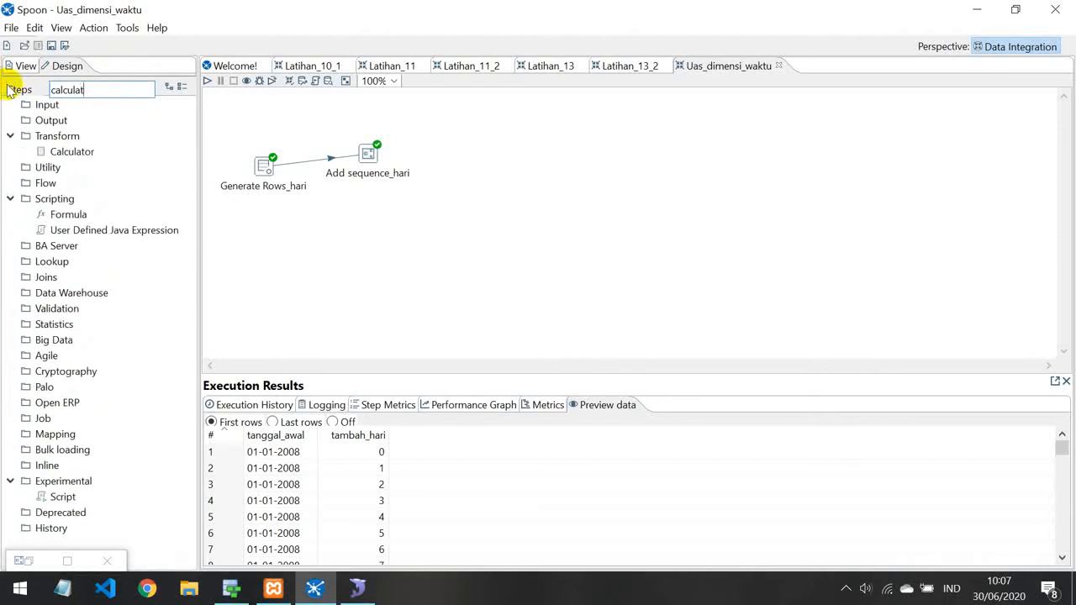
left_click_drag(72, 151, 463, 140)
left_click_drag(370, 152, 373, 160)
left_click_drag(467, 161, 458, 158)
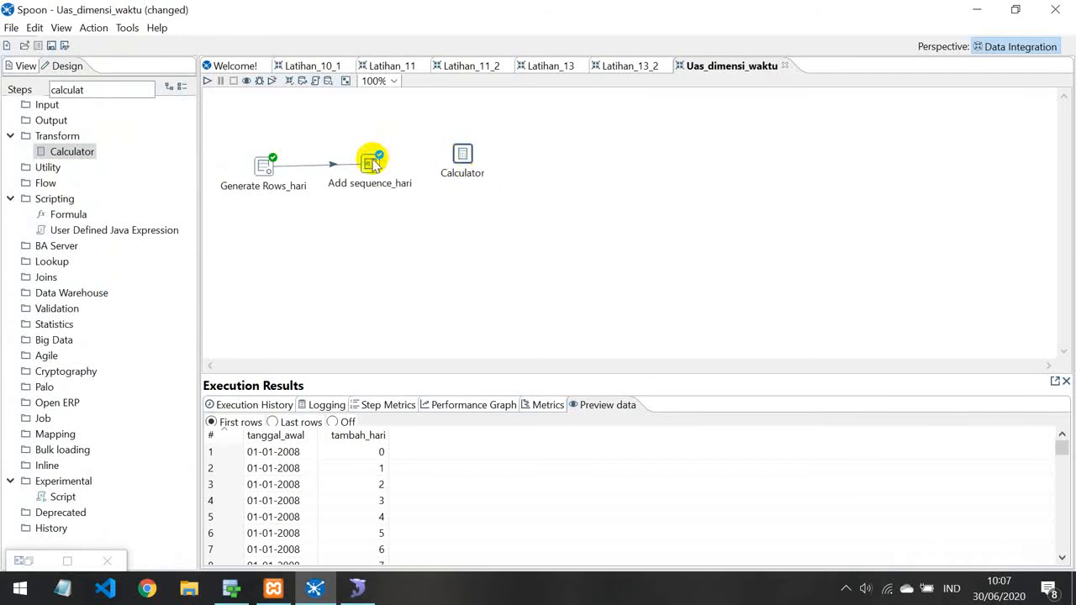
mouse_move(374, 165)
left_click_drag(391, 204, 464, 158)
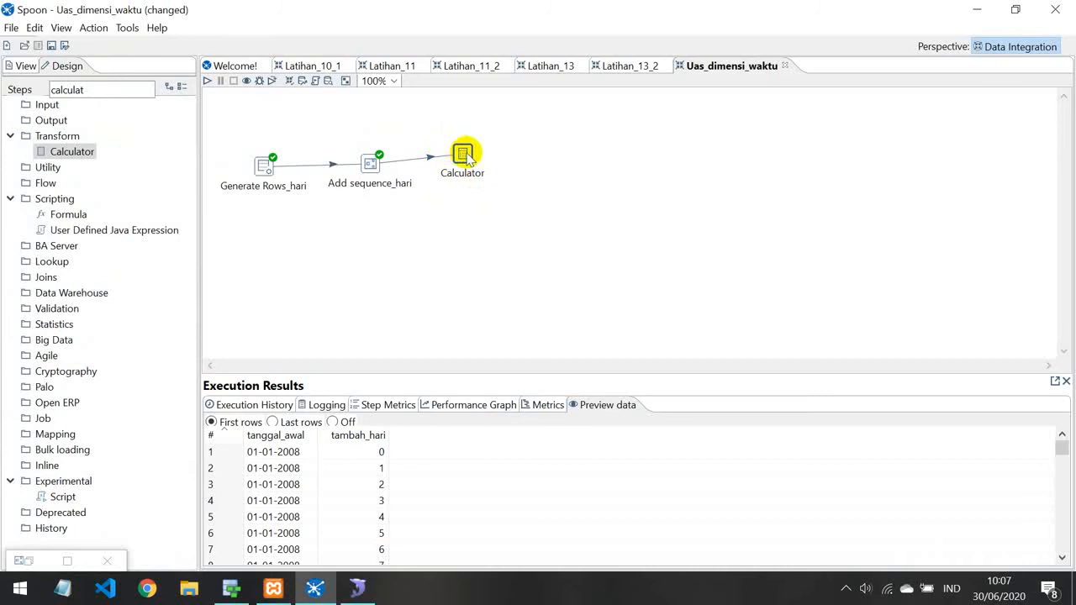
Define the new fields tanggal, tahun and kuartal in the Calculator step
double_click(463, 156)
left_click(58, 93)
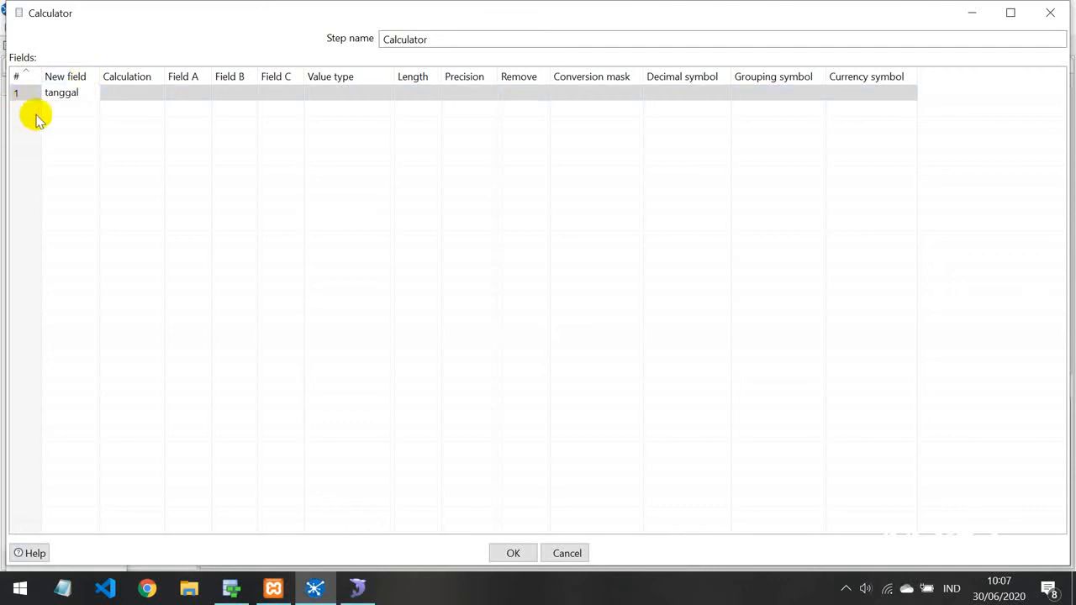
left_click(79, 111)
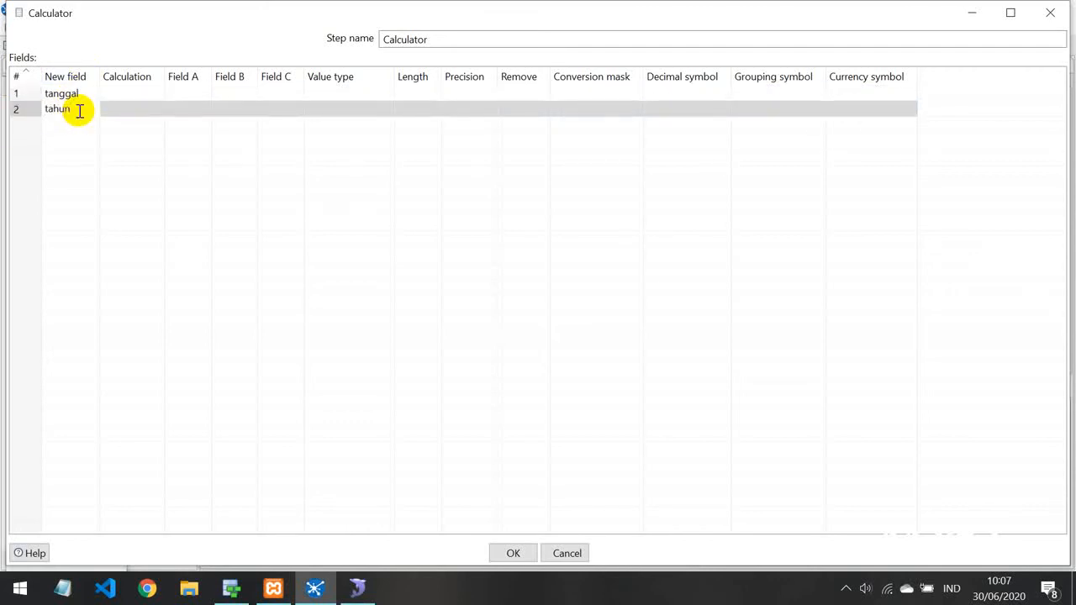
left_click(77, 124)
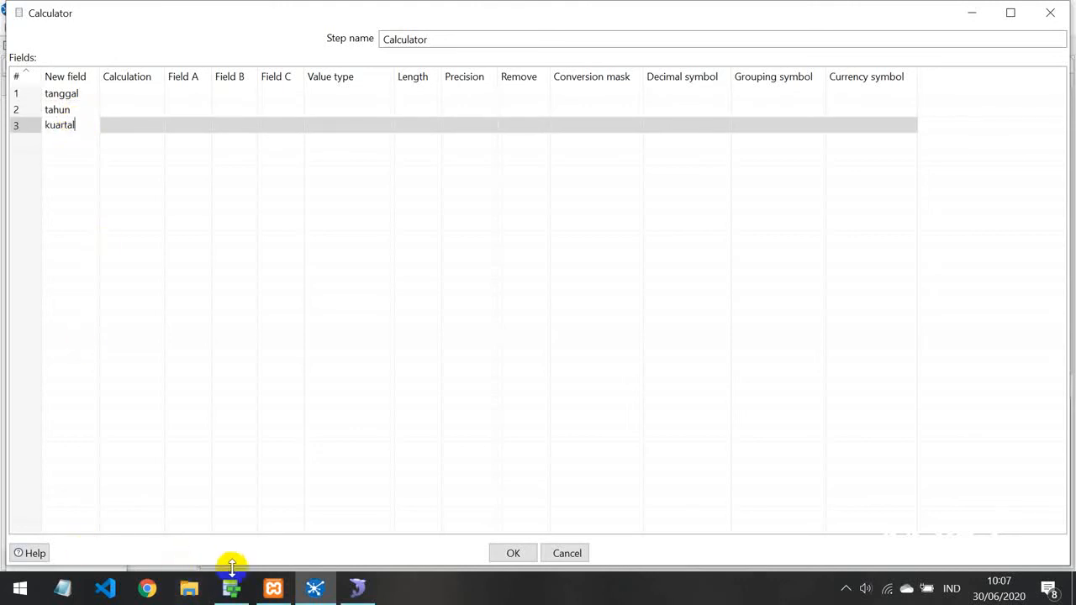
Check the dim_waktu attributes in Oracle SQL Developer Data Modeler, and add the Calculator fields bulan, hari and kode_hari in Spoon
left_click(247, 594)
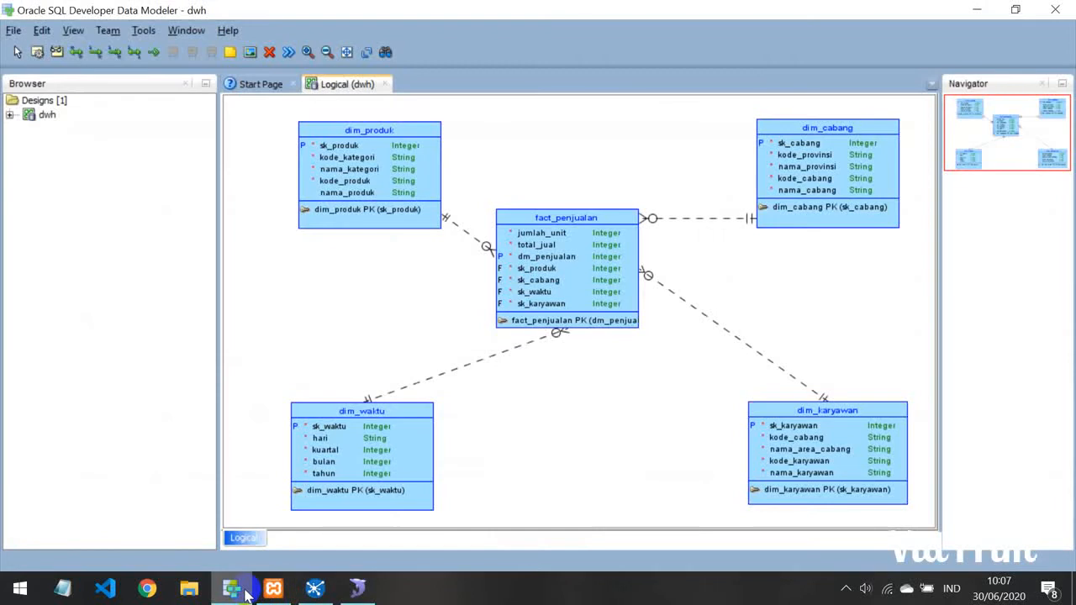
left_click(242, 593)
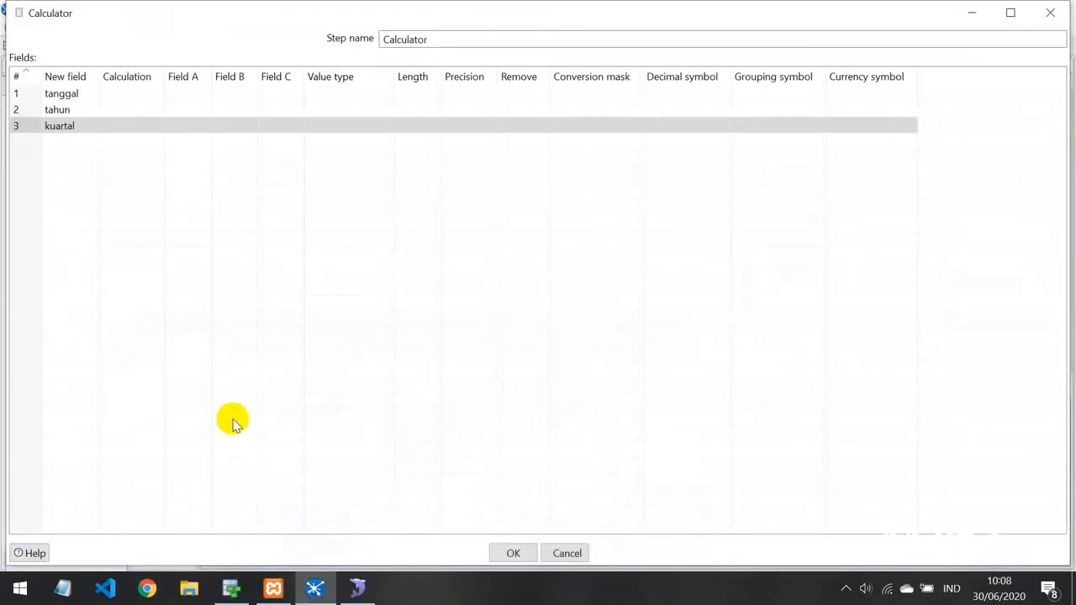
left_click(52, 141)
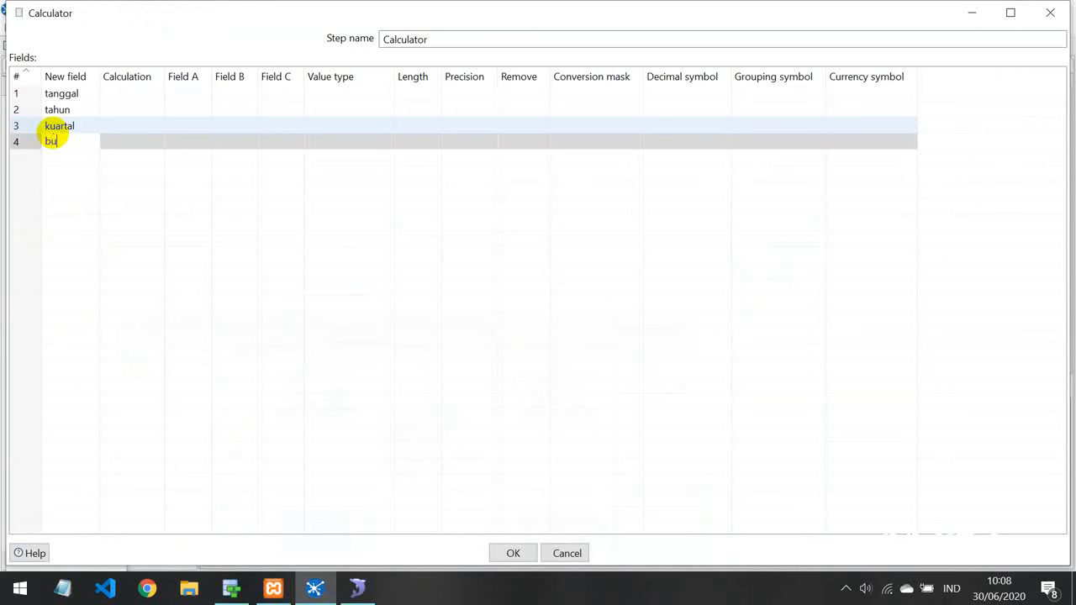
left_click(83, 156)
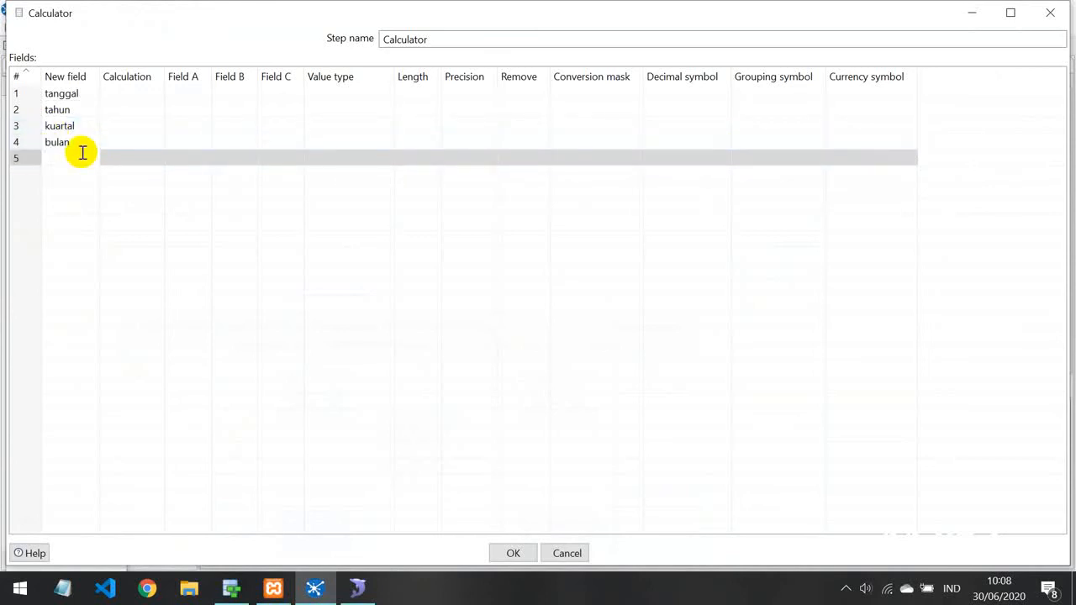
left_click(46, 174)
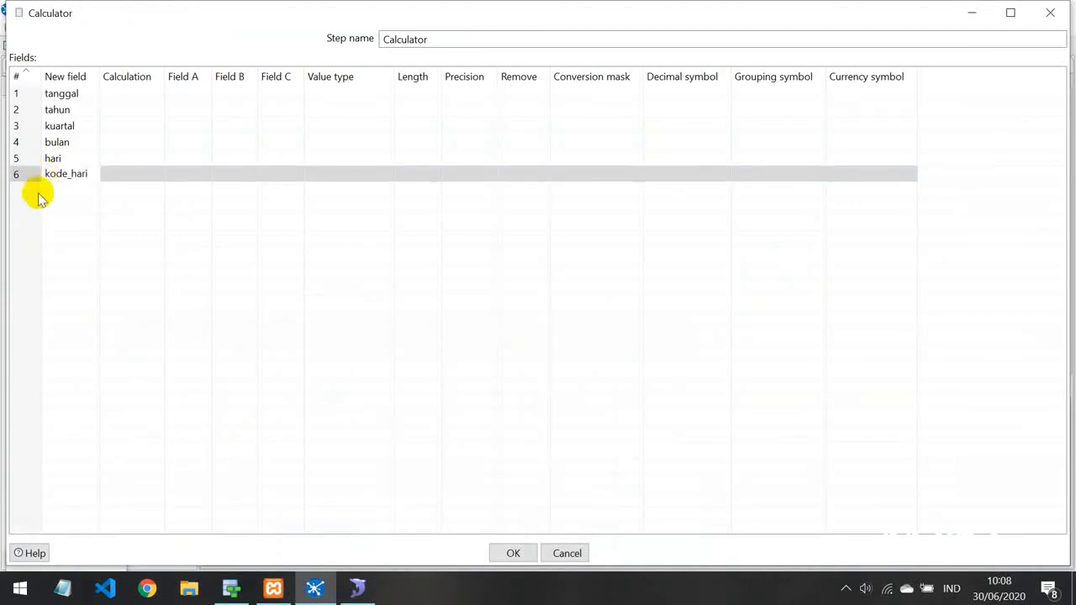
Assign the Date A + B Days calculation to the tanggal field and widen the Calculation column to show it
left_click(150, 93)
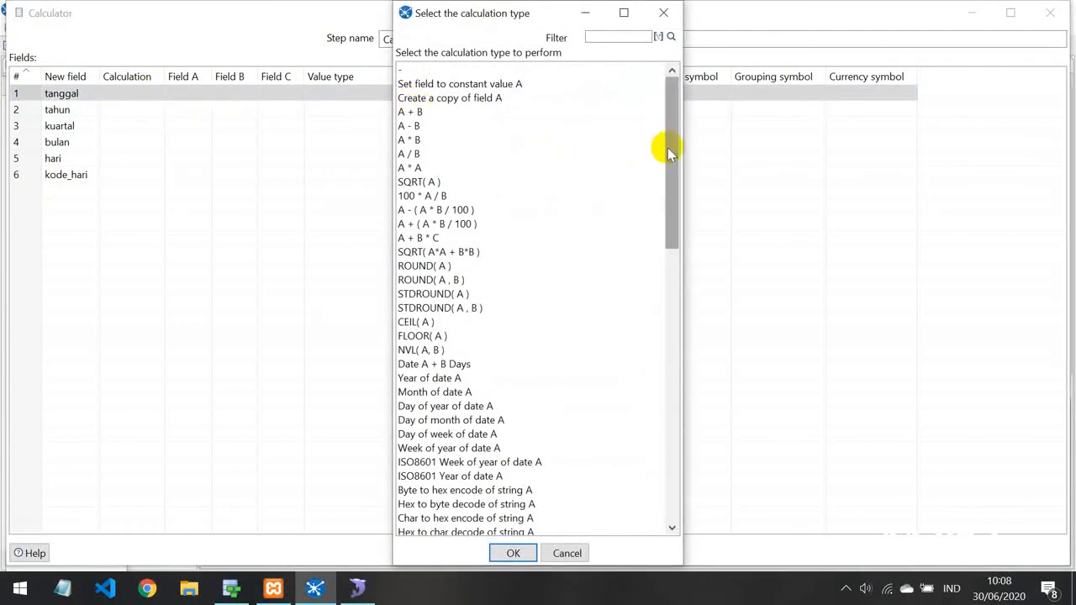
left_click_drag(671, 155, 672, 163)
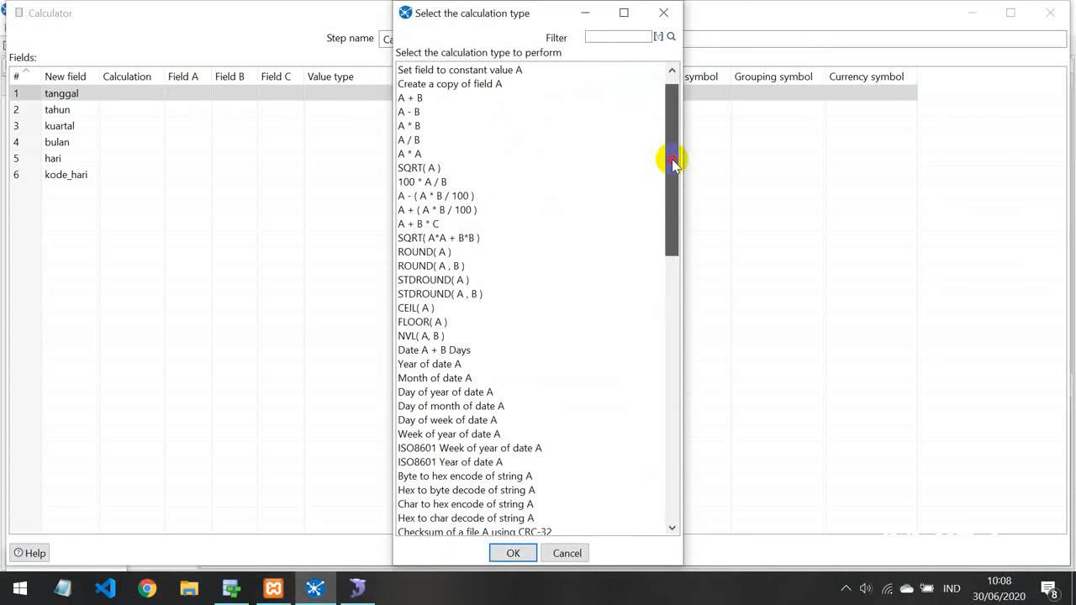
left_click(458, 352)
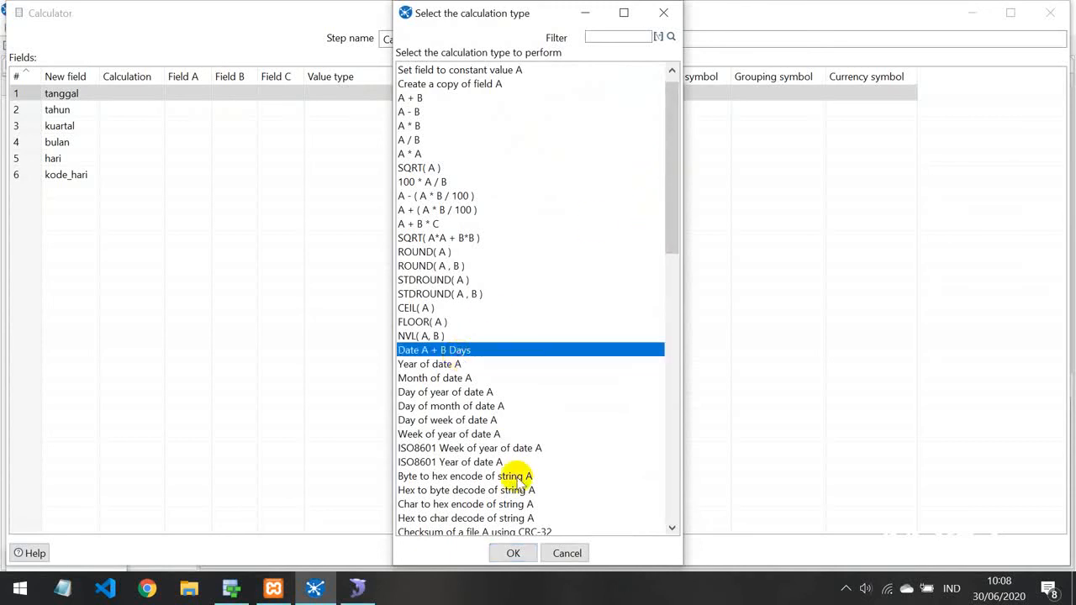
left_click(512, 554)
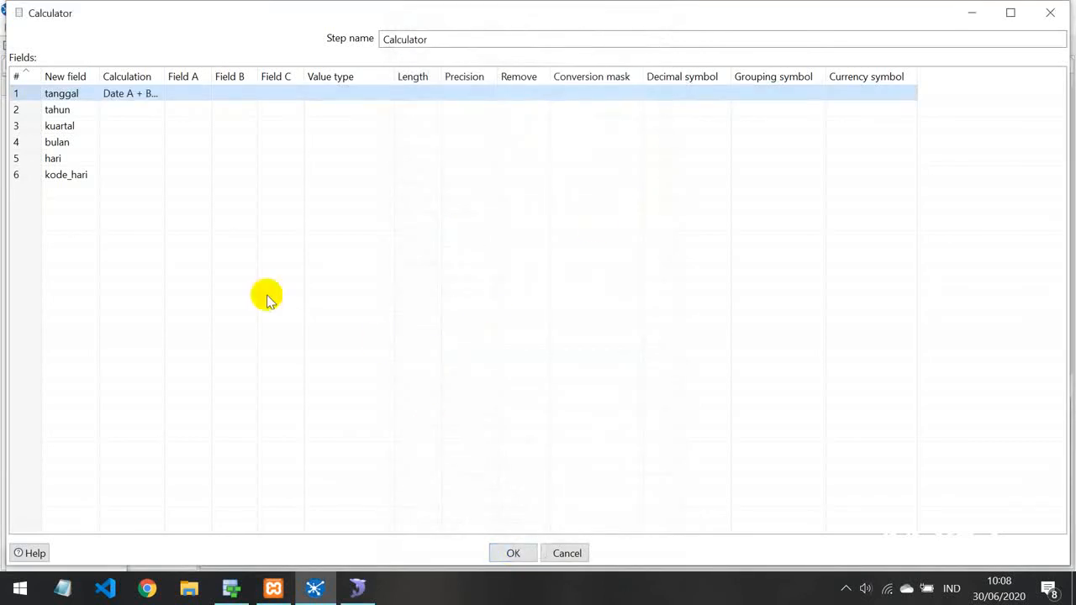
left_click_drag(163, 76, 192, 79)
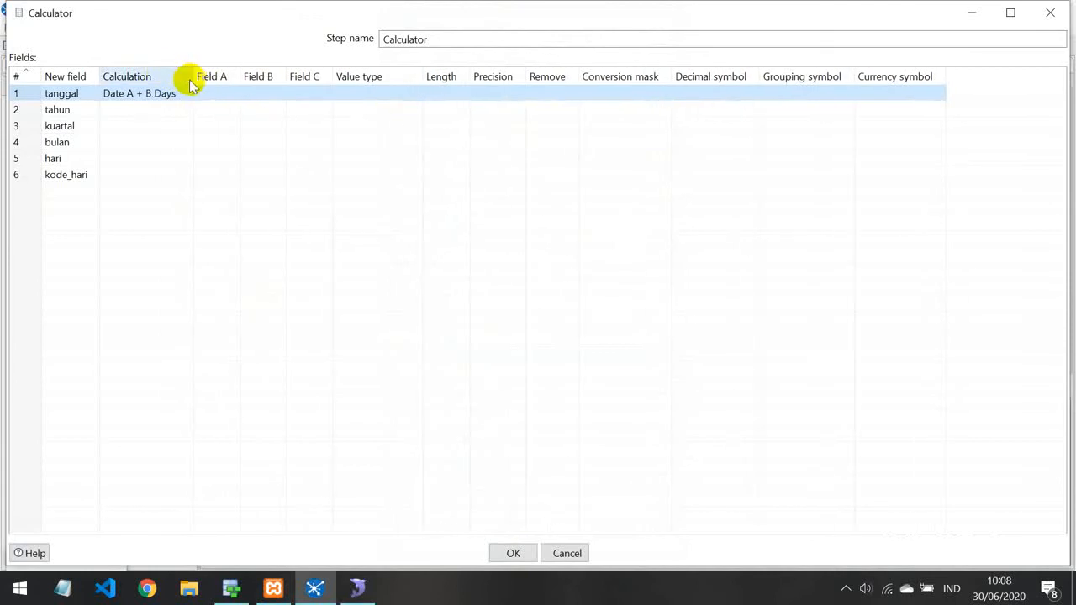
Assign the Year of date A calculation to tahun and Quarter of date A to kuartal
left_click(139, 110)
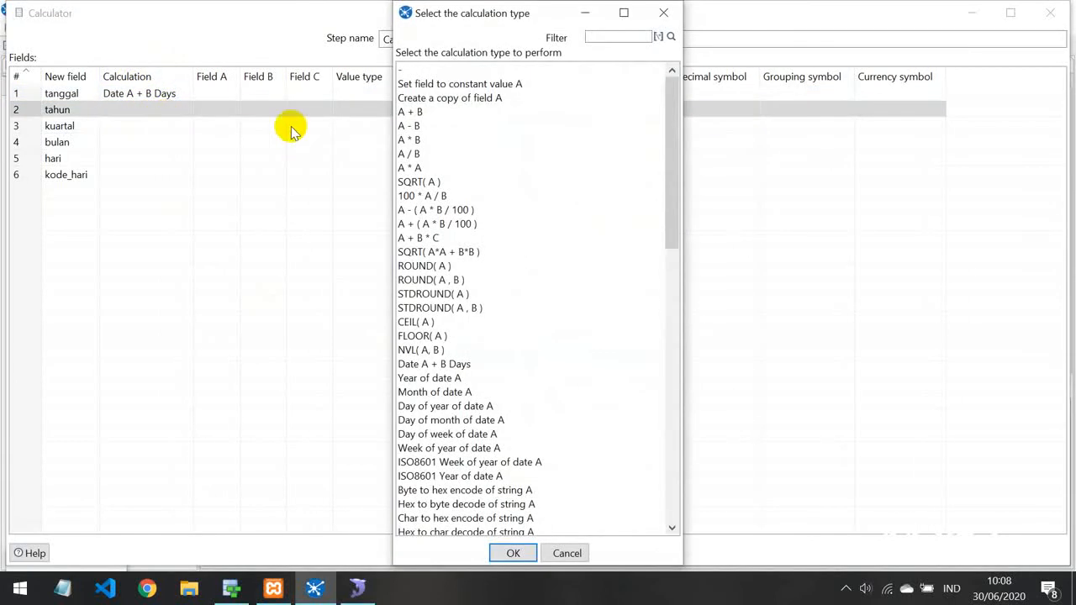
left_click_drag(663, 211, 706, 195)
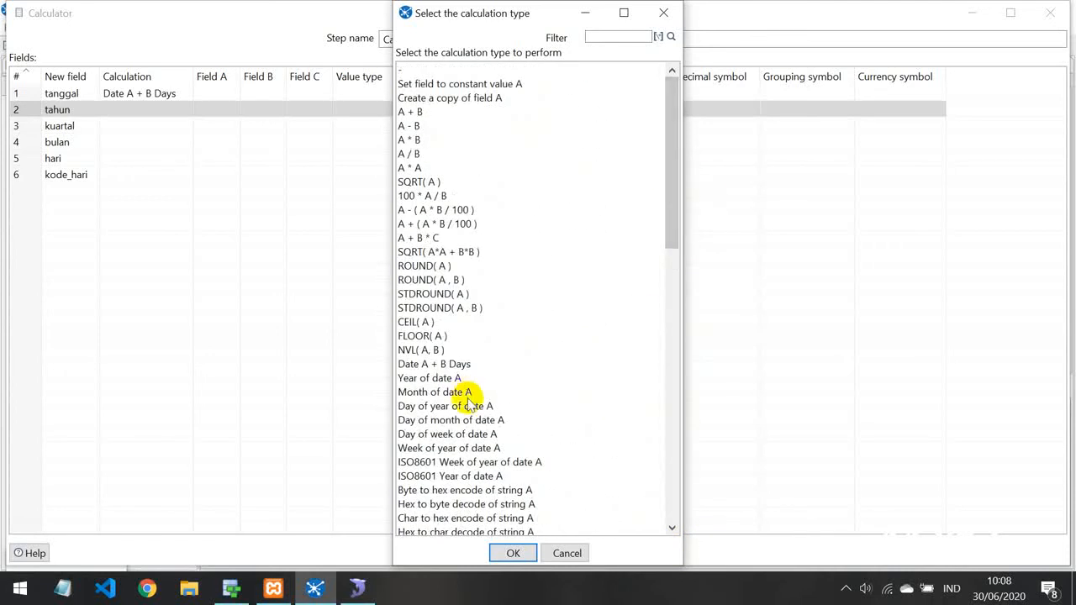
left_click(429, 378)
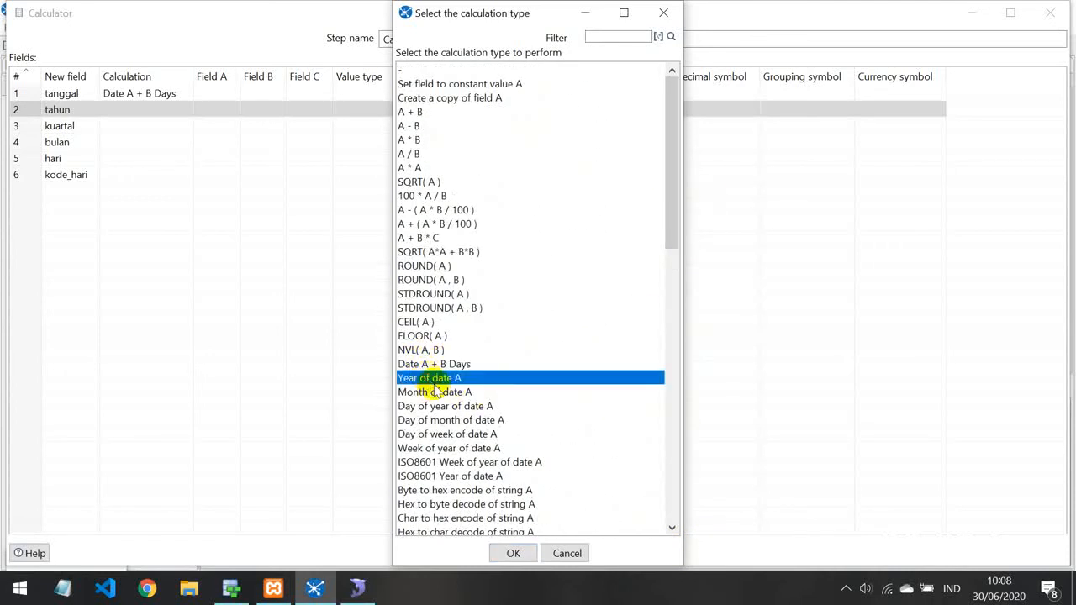
left_click(501, 558)
left_click(132, 126)
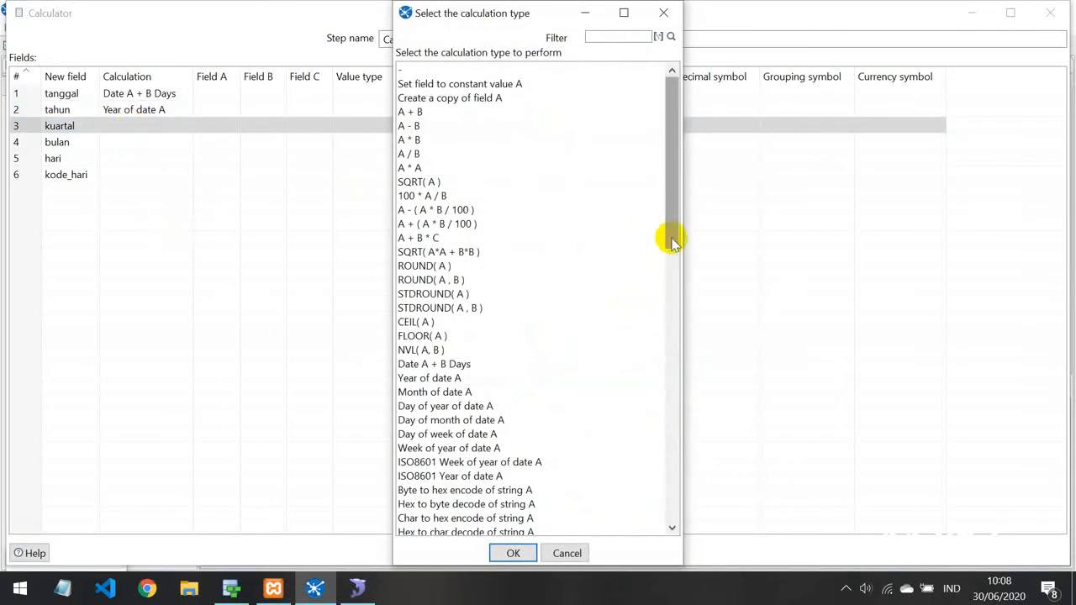
left_click_drag(670, 225, 647, 467)
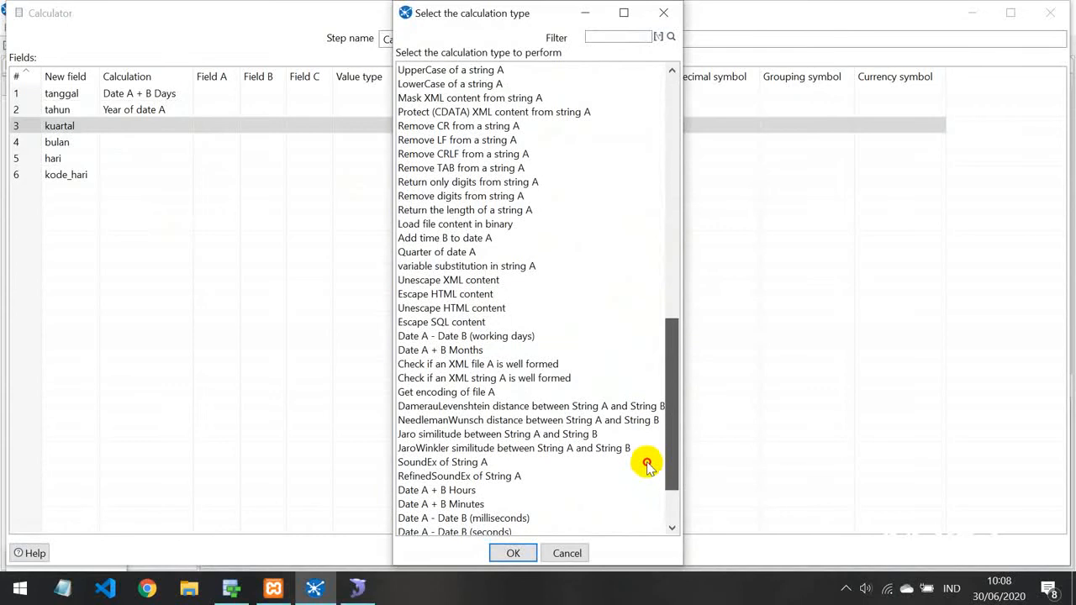
left_click(439, 252)
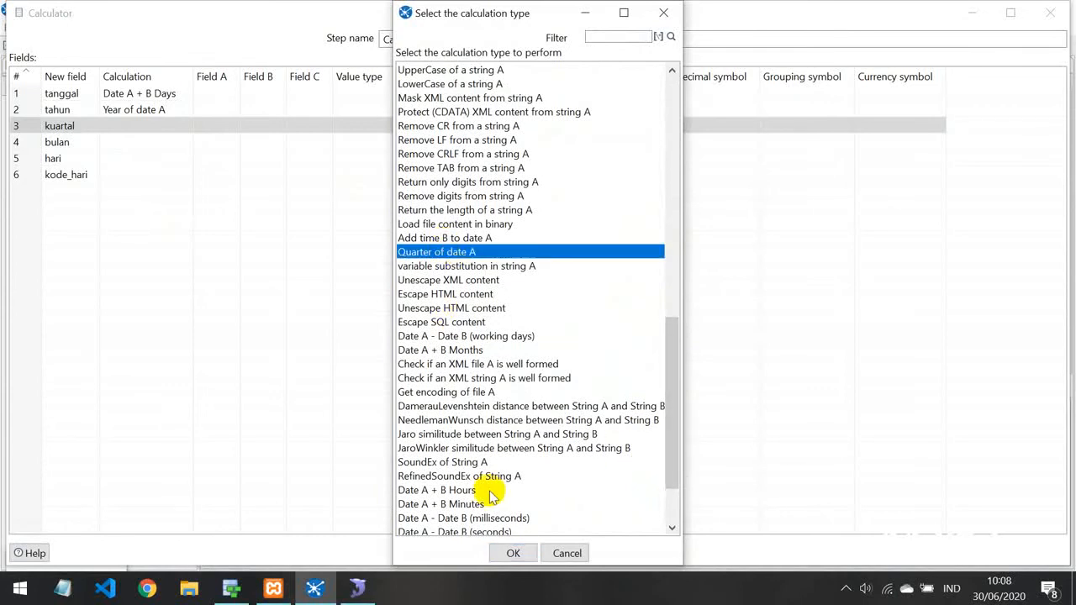
left_click(514, 553)
Filter the calculation types by "mont" and assign Month of date A to the bulan field
left_click(146, 142)
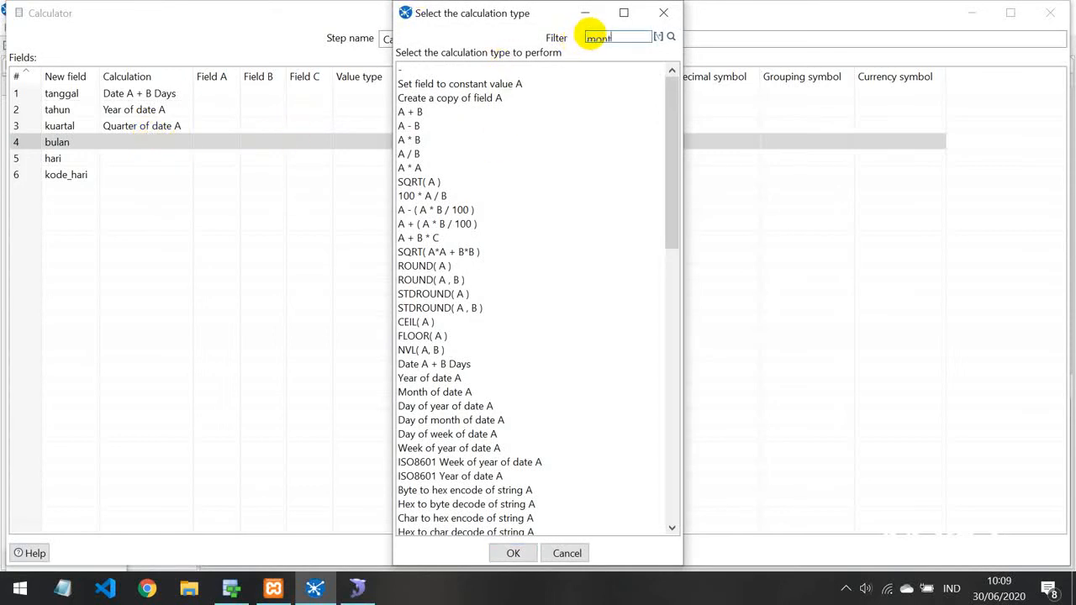
left_click(670, 37)
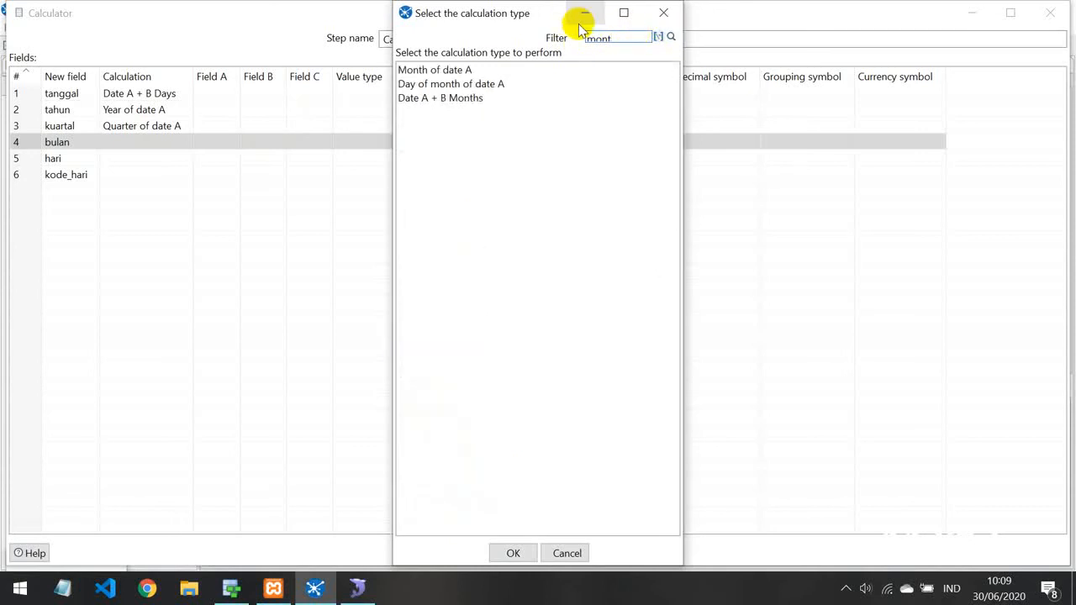
left_click(486, 72)
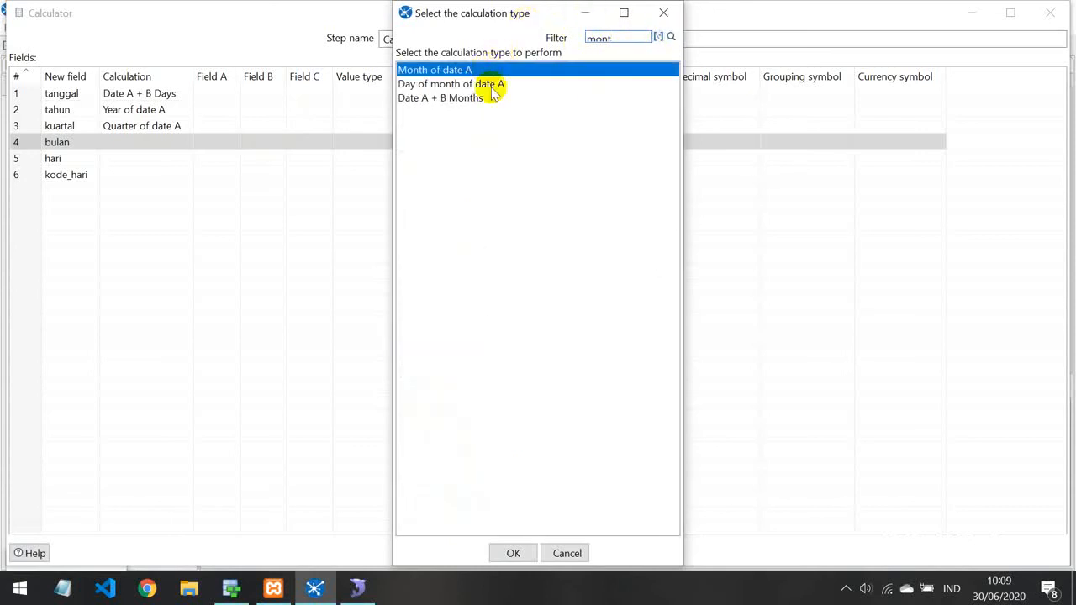
left_click(513, 553)
Filter the calculation types by "day" and assign Day of month of date A to the hari field
left_click(164, 160)
left_click(164, 160)
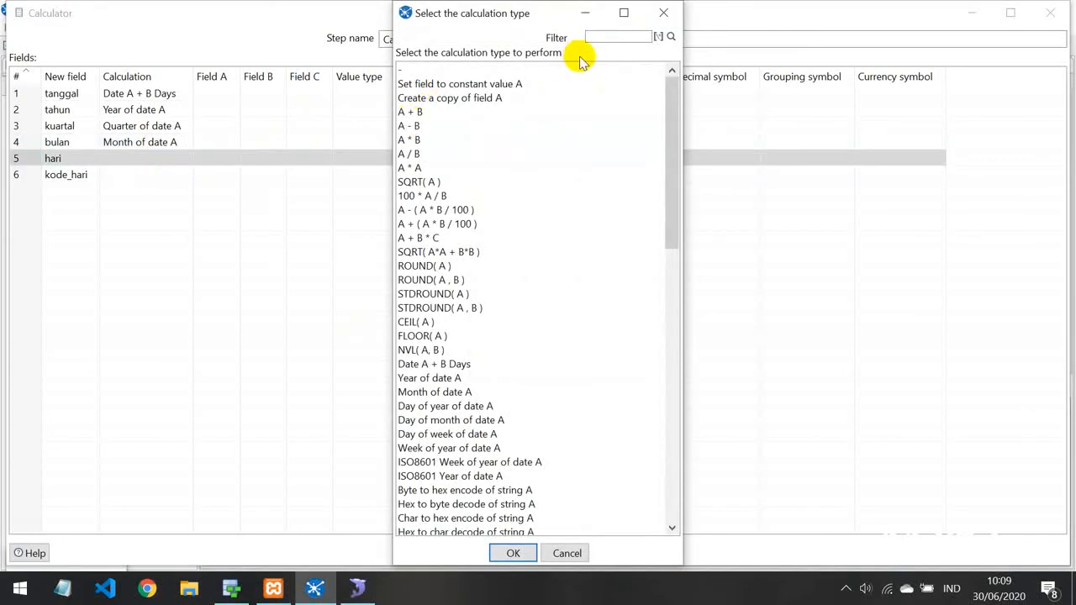
left_click_drag(672, 141, 604, 66)
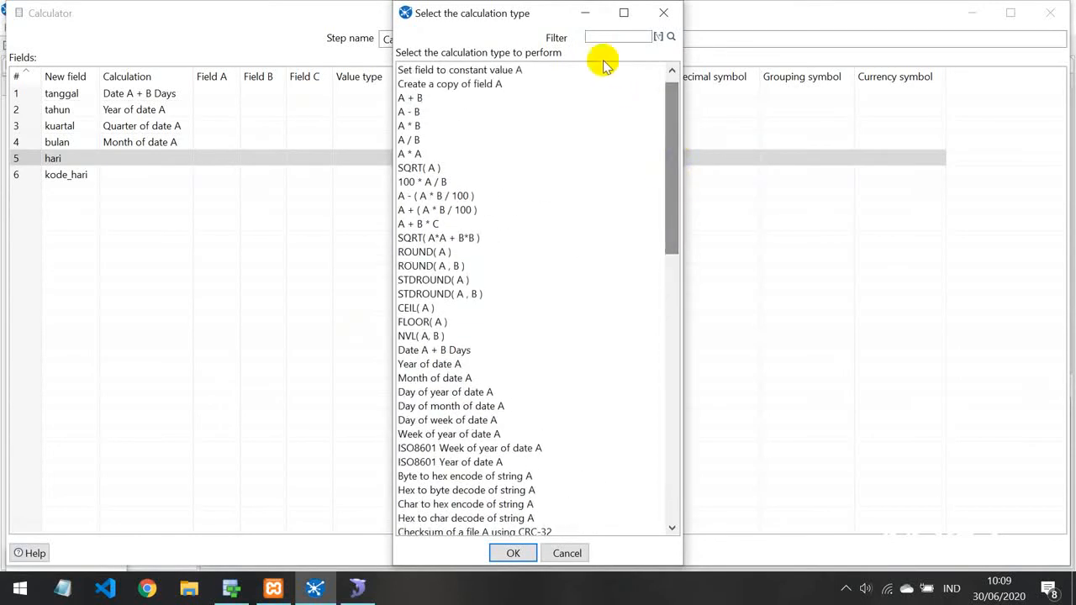
left_click(609, 36)
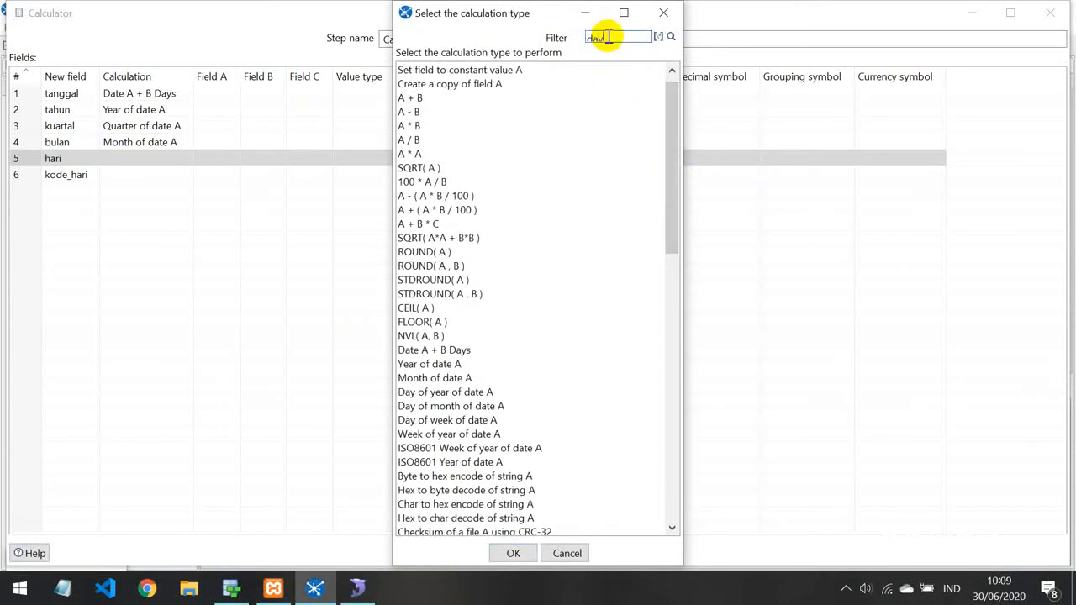
left_click(670, 37)
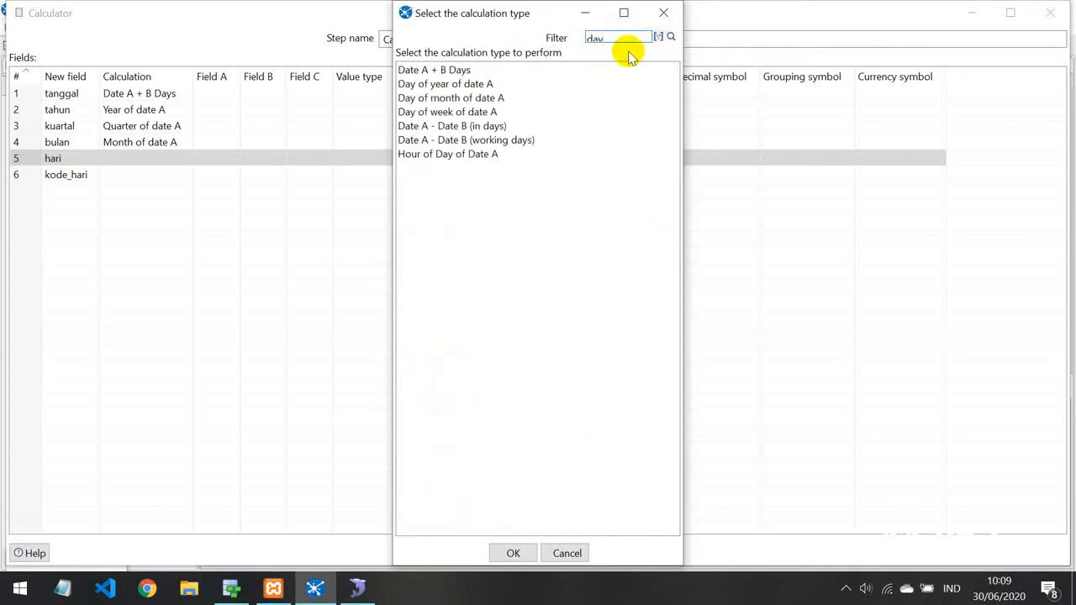
left_click(479, 101)
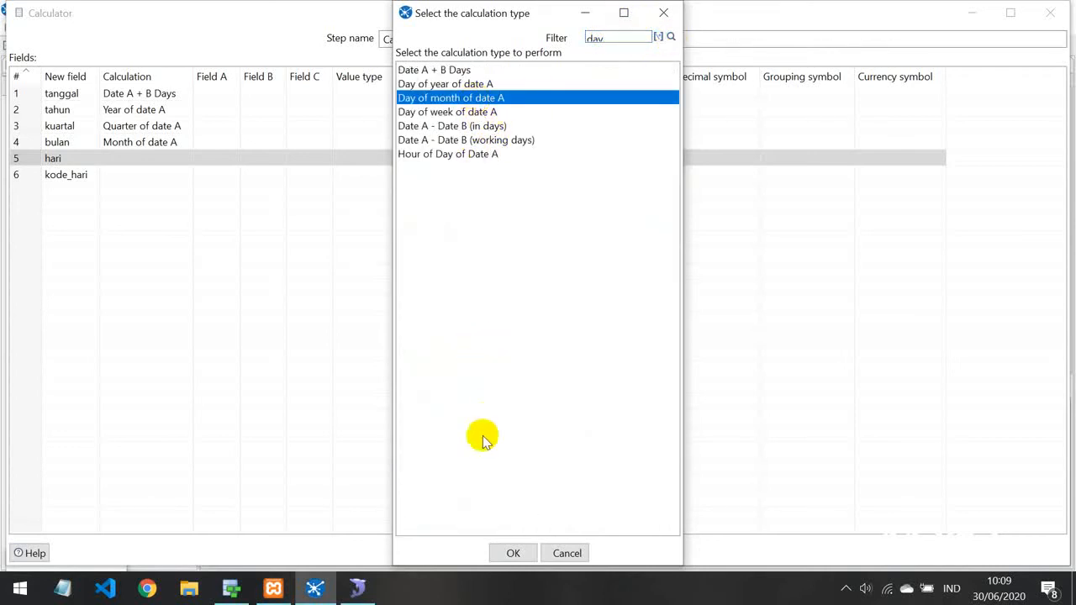
left_click(512, 552)
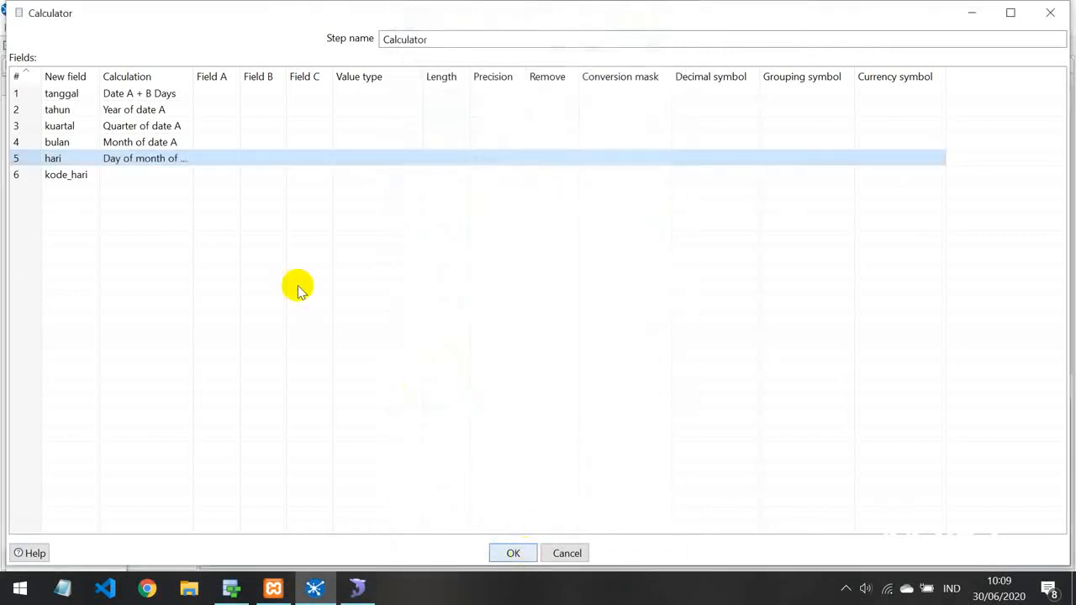
Filter the calculation types by "day", assign Day of week of date A to kode_hari, and widen the Calculation column to fit the names
left_click(170, 178)
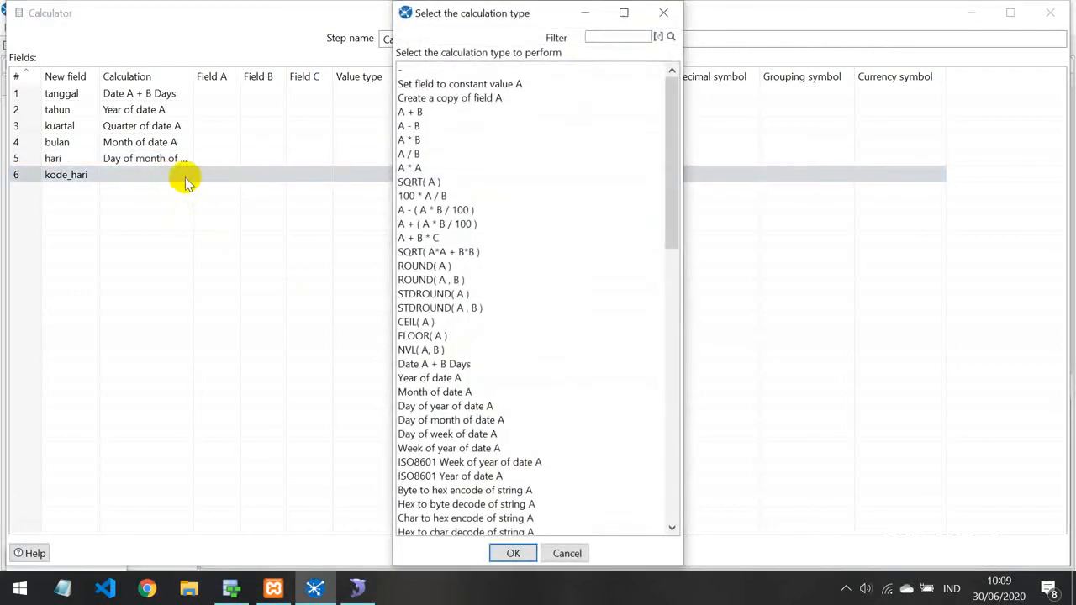
left_click(617, 37)
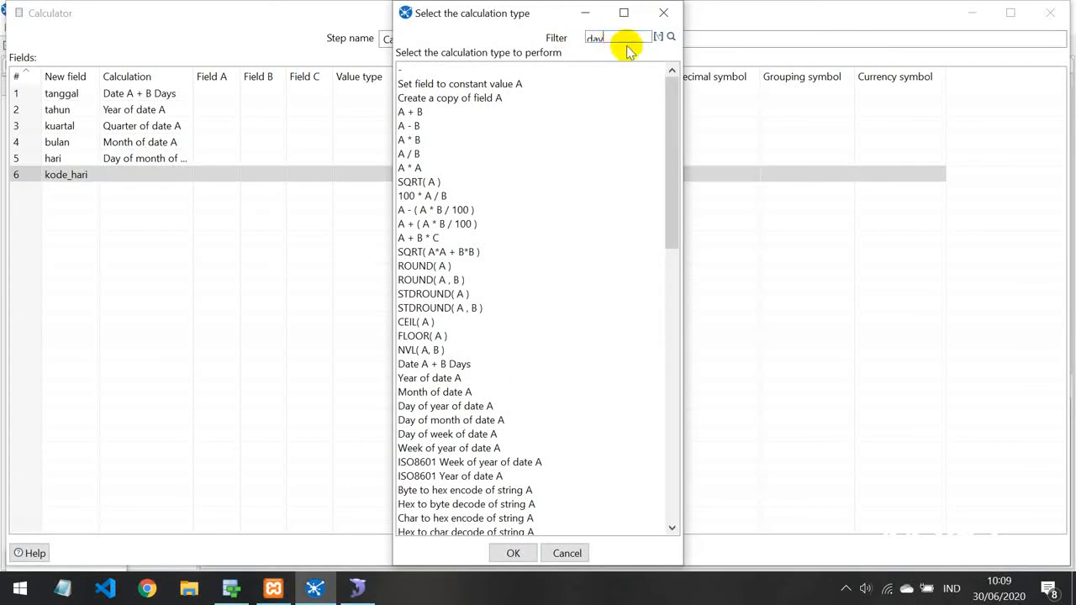
left_click(671, 37)
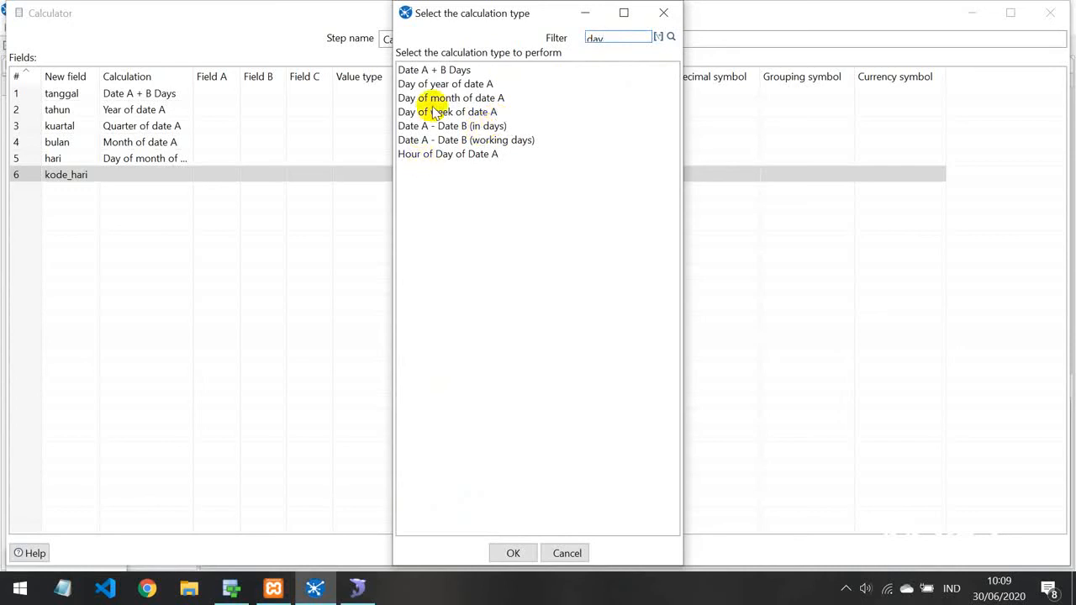
left_click(460, 112)
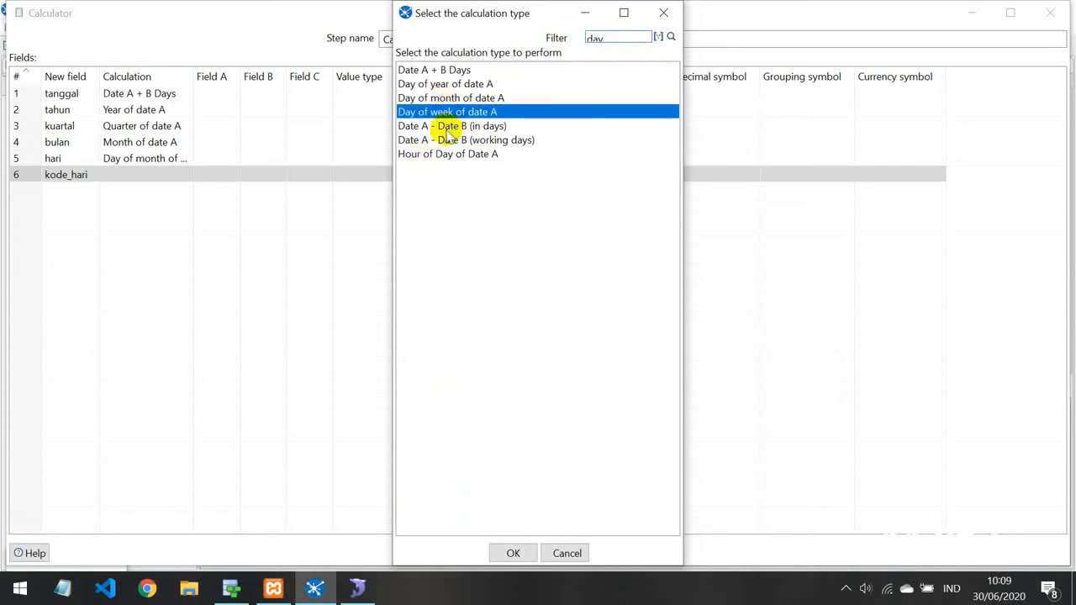
left_click(500, 553)
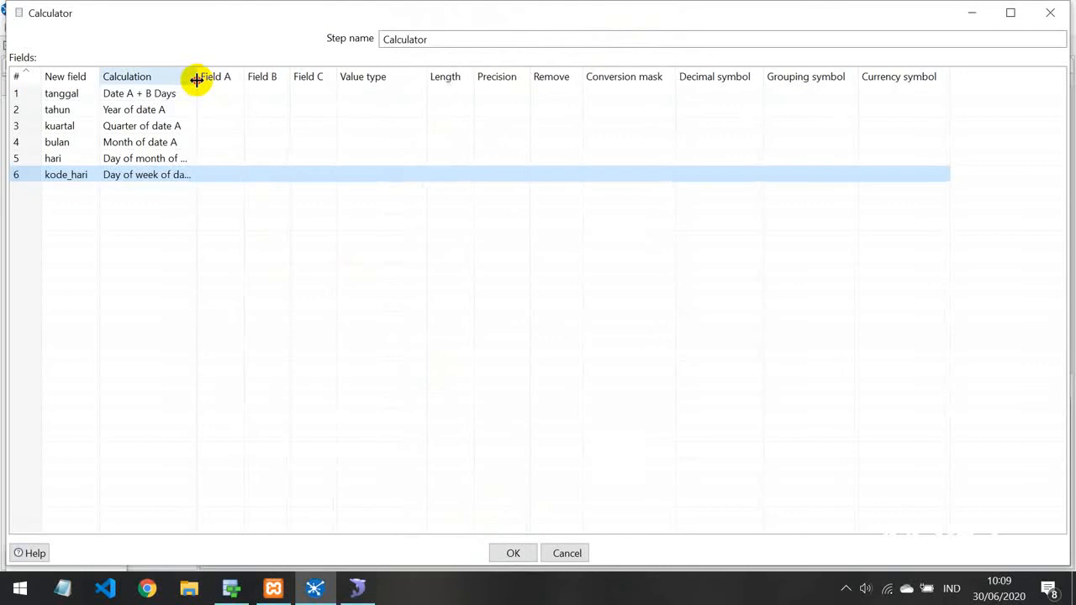
left_click_drag(197, 81, 228, 84)
Set Field A to tanggal_awal and Field B to tambah_hari for the tanggal calculation, widening both columns to fit
left_click(274, 91)
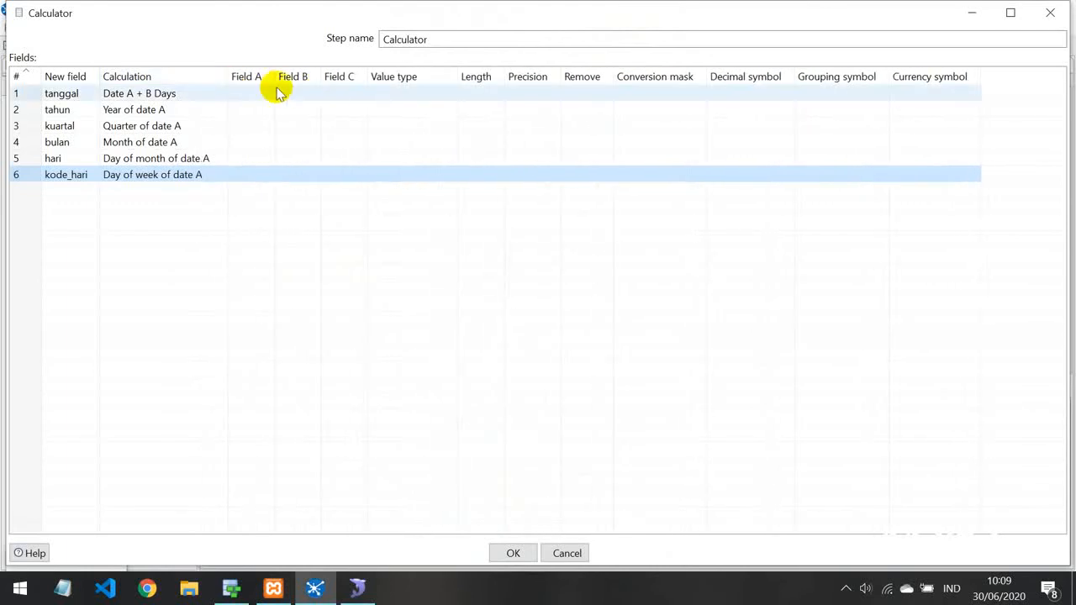
left_click(269, 93)
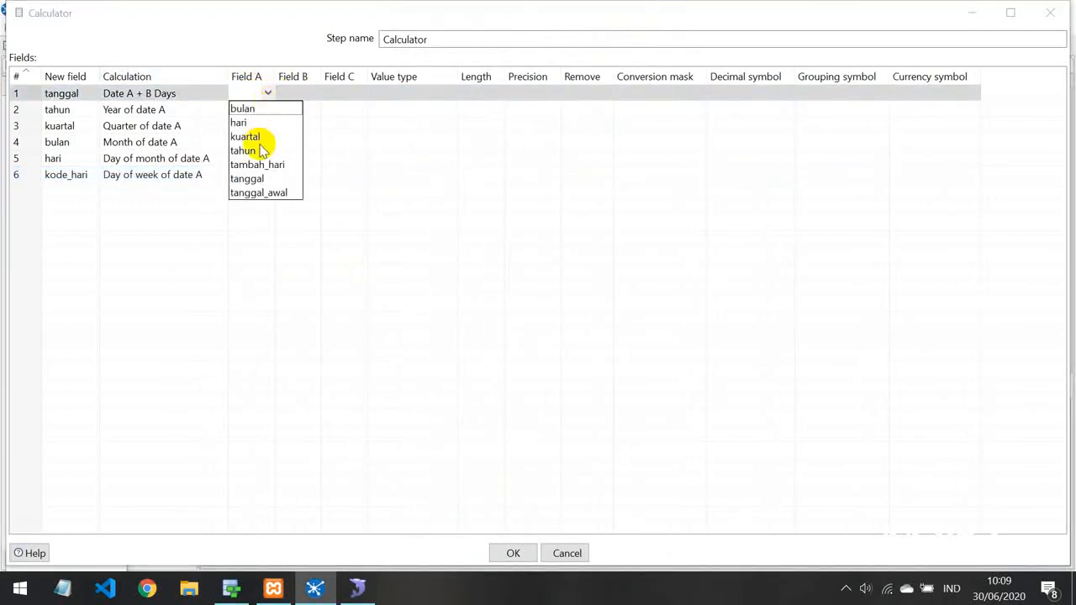
left_click(267, 193)
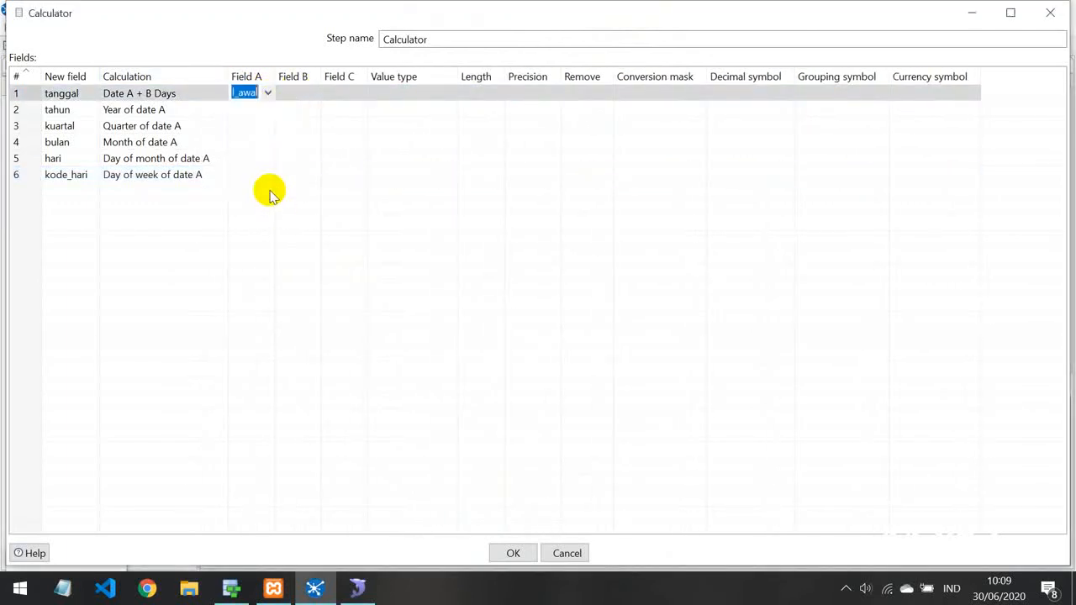
left_click_drag(276, 77, 305, 76)
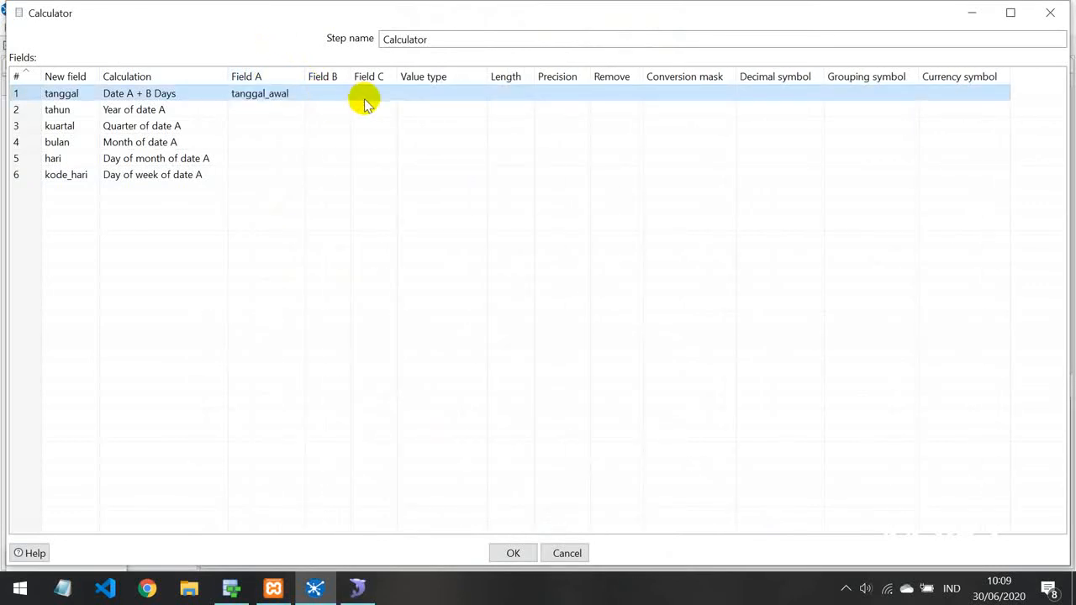
left_click(339, 94)
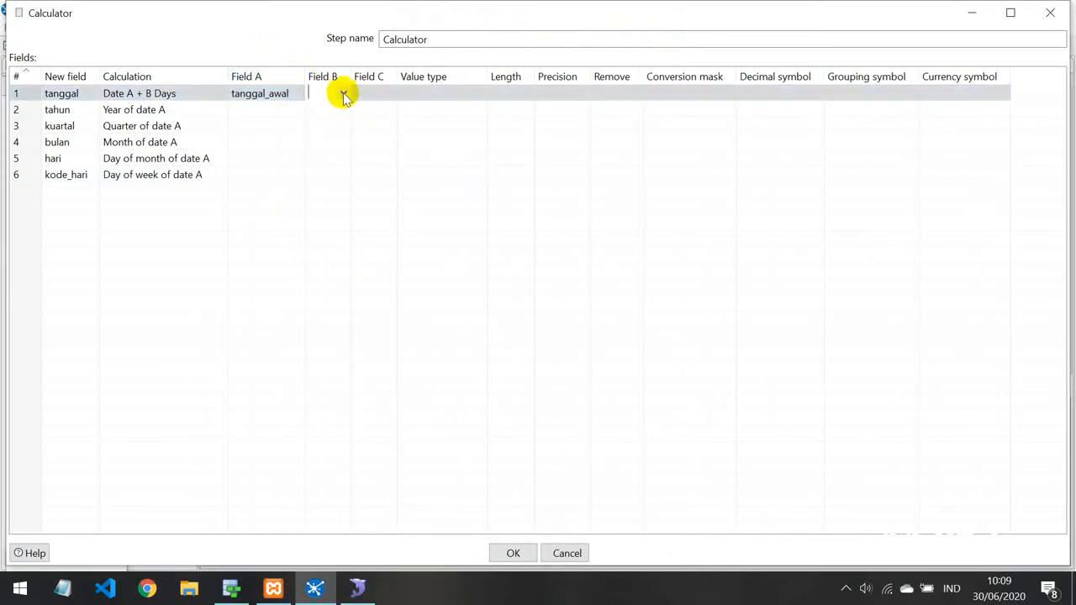
left_click(342, 93)
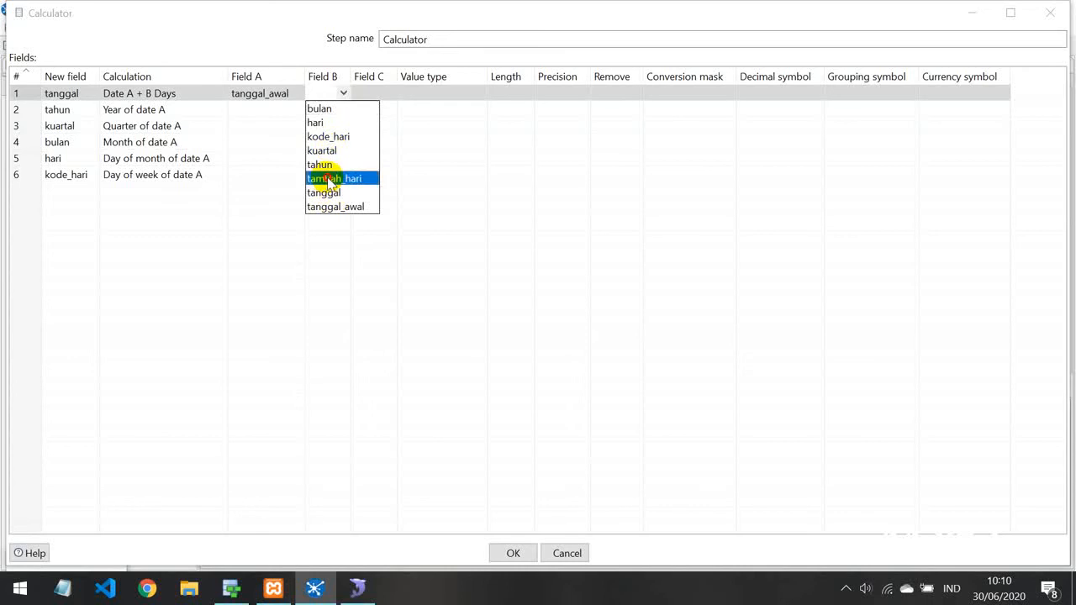
left_click(330, 178)
left_click_drag(350, 75, 384, 81)
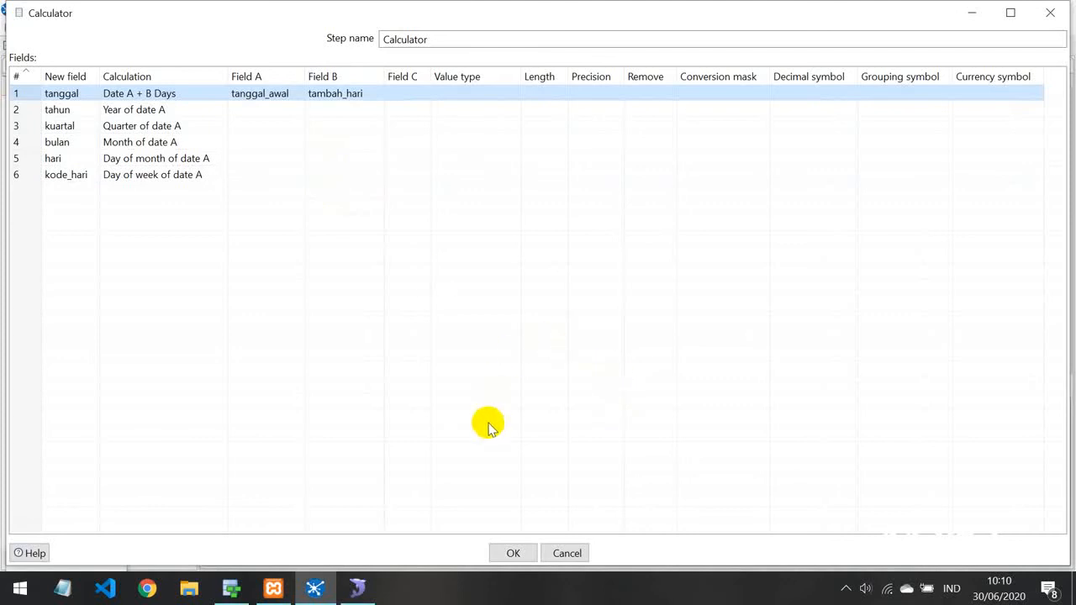
Set the value type of the tanggal field to Date
left_click(497, 95)
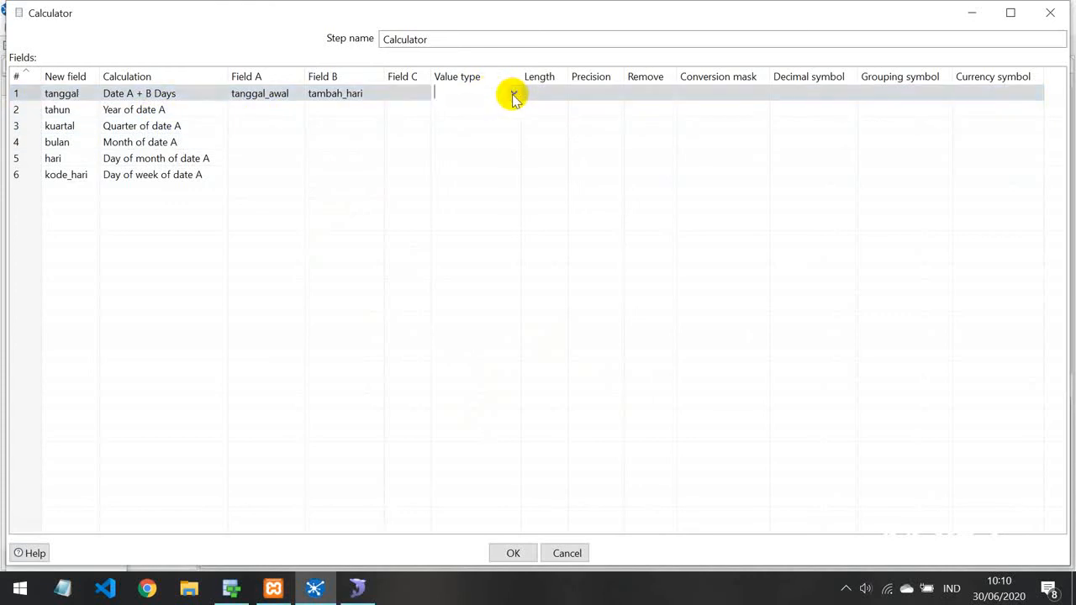
left_click(512, 93)
left_click(460, 151)
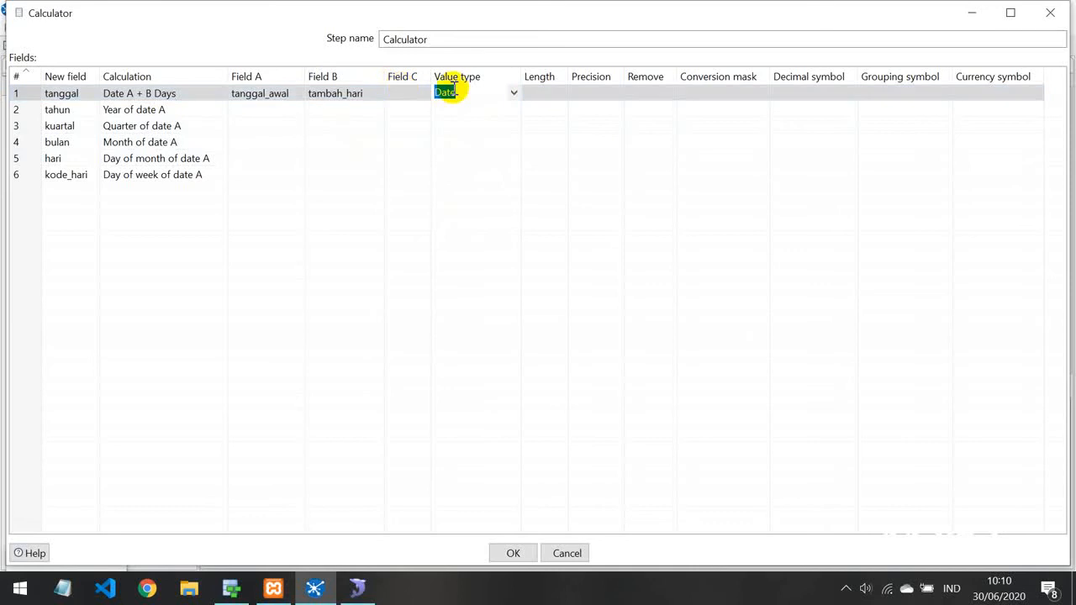
left_click(161, 109)
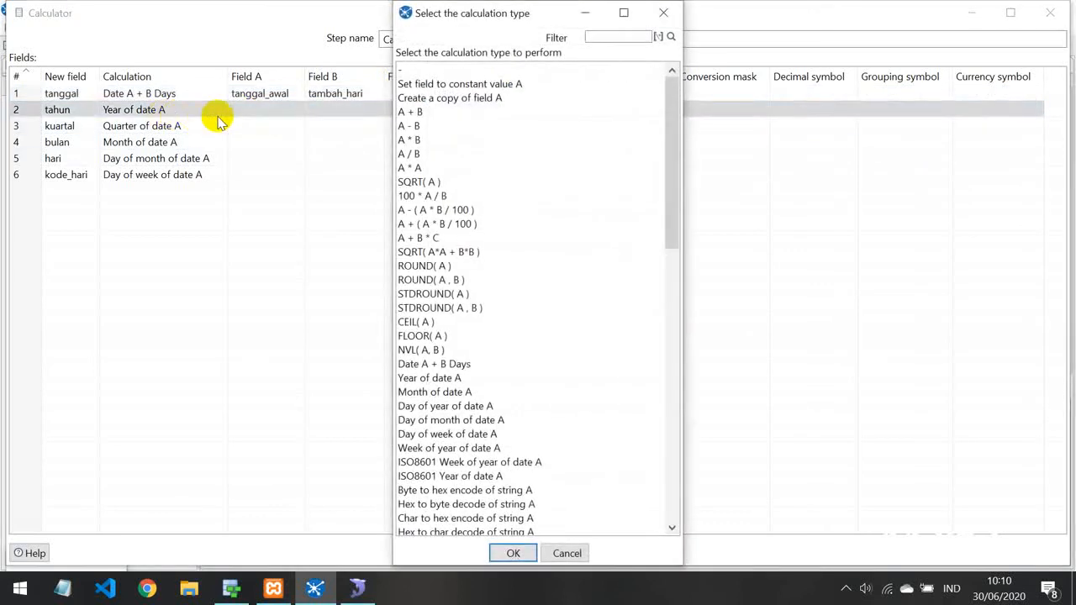
Set the conversion mask of the tanggal field to dd-MM-yyyy
left_click(663, 14)
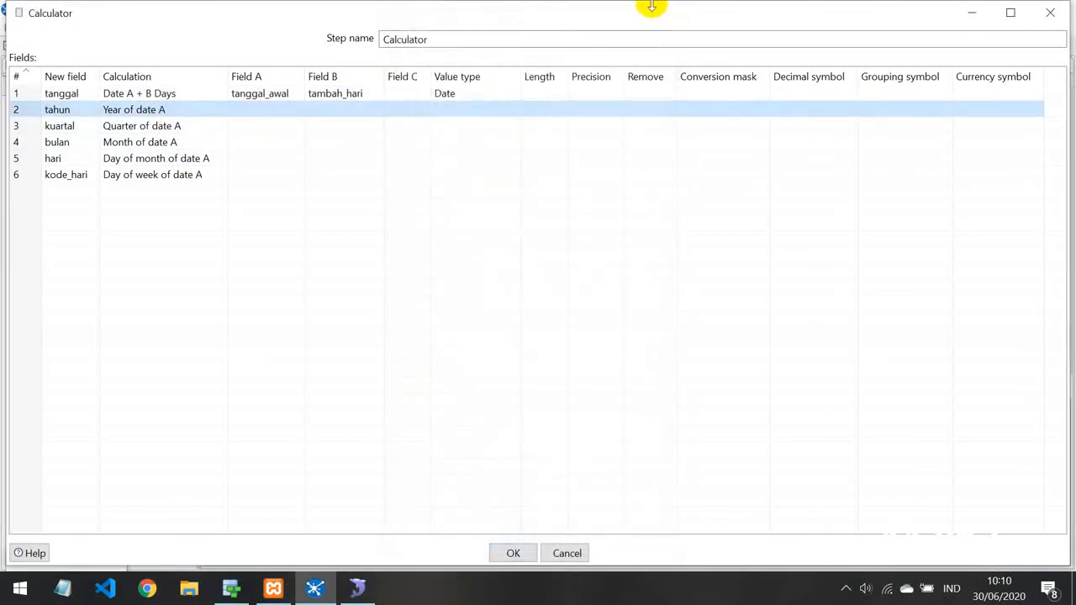
left_click(749, 78)
left_click(756, 95)
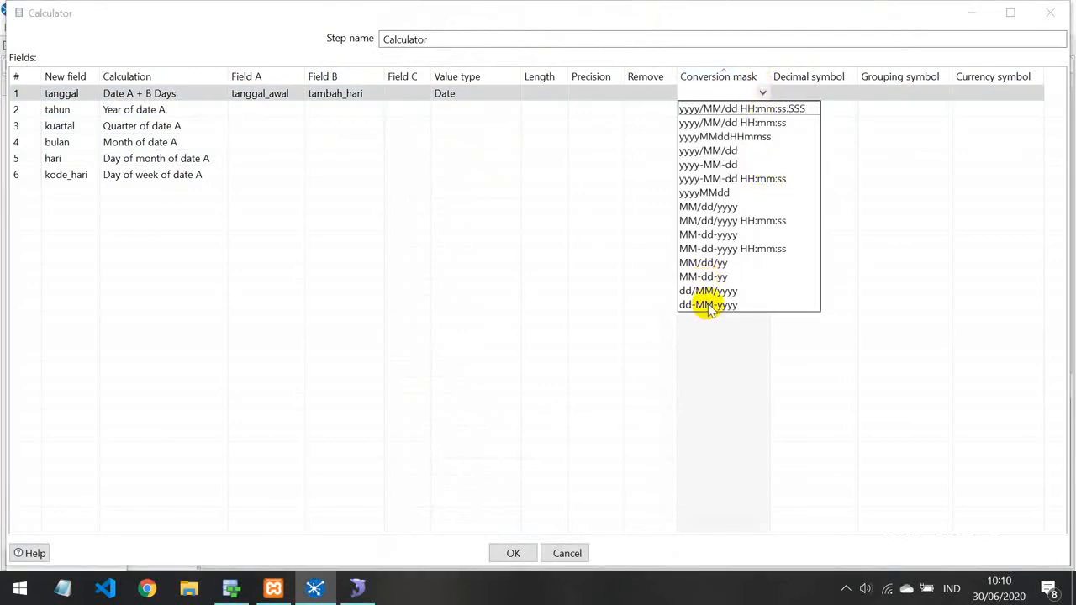
left_click(708, 305)
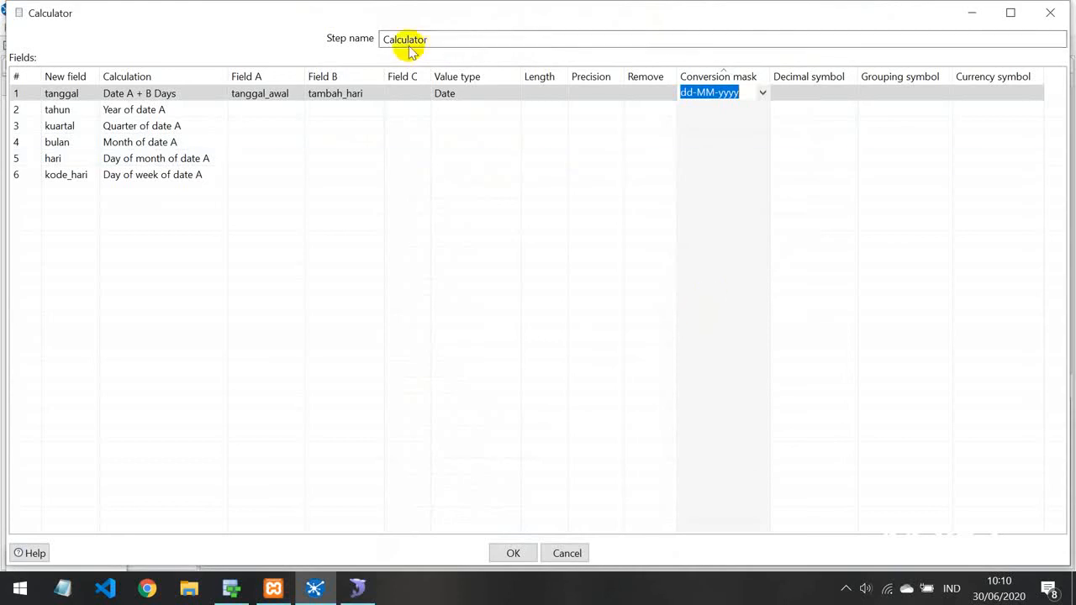
left_click(290, 109)
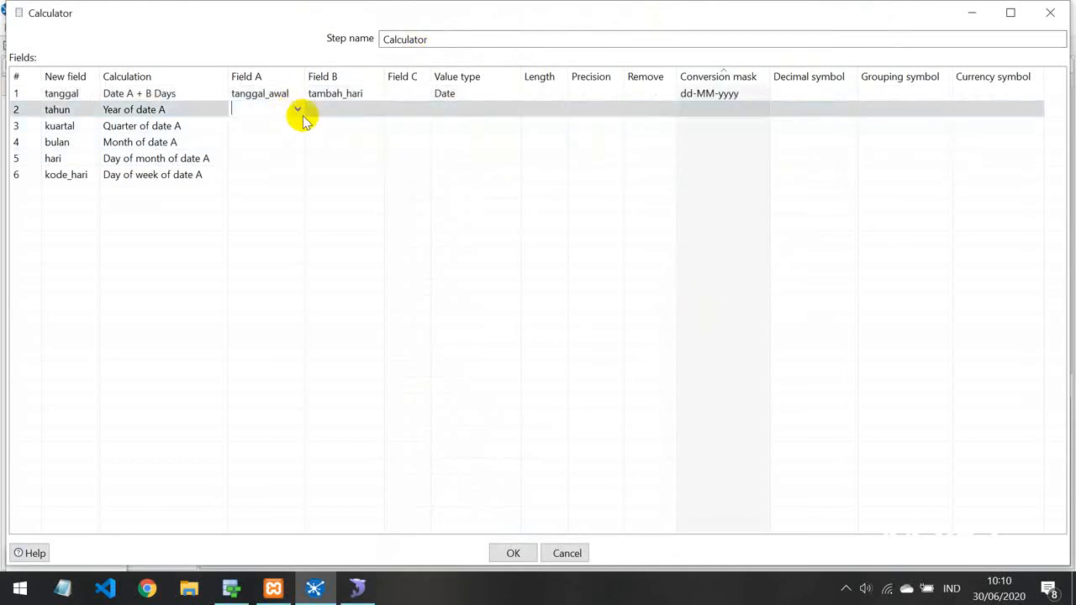
Try to restore the field order by re-sorting on the conversion mask and moving the tanggal row to the top
left_click(725, 76)
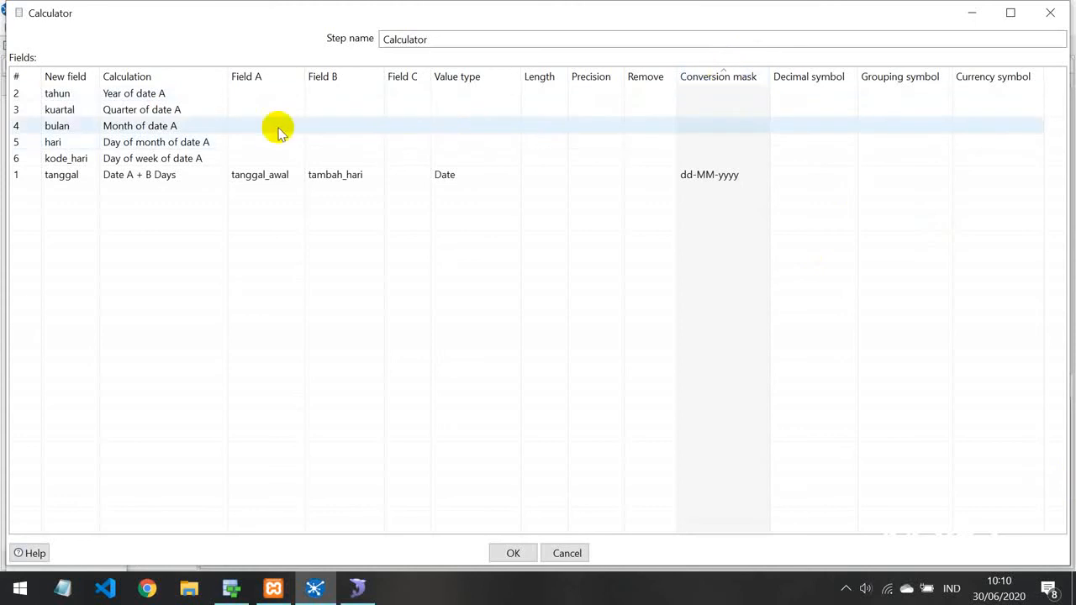
left_click(719, 76)
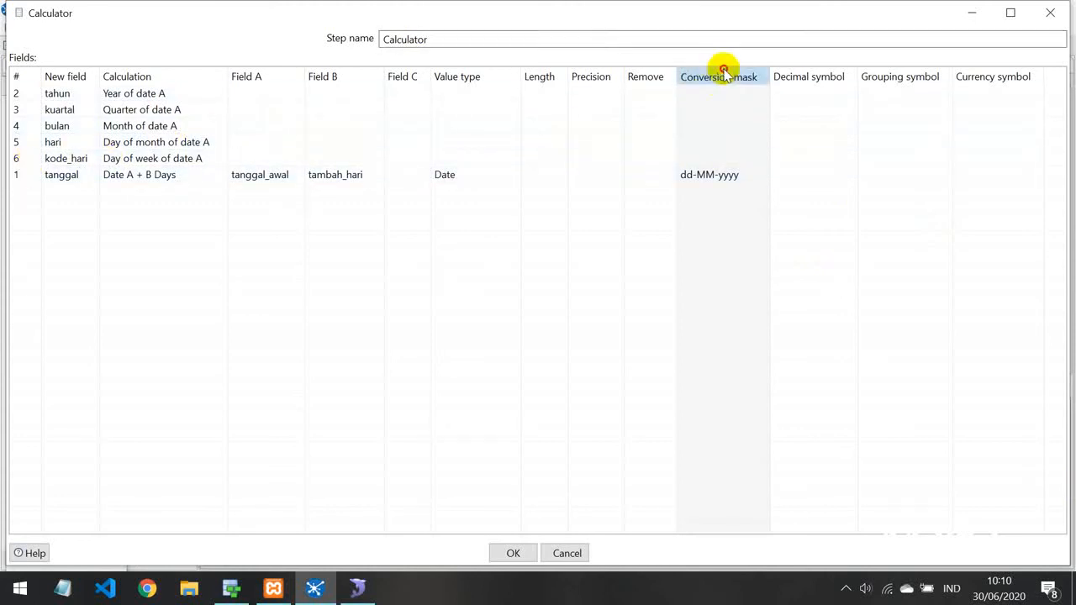
left_click(30, 182)
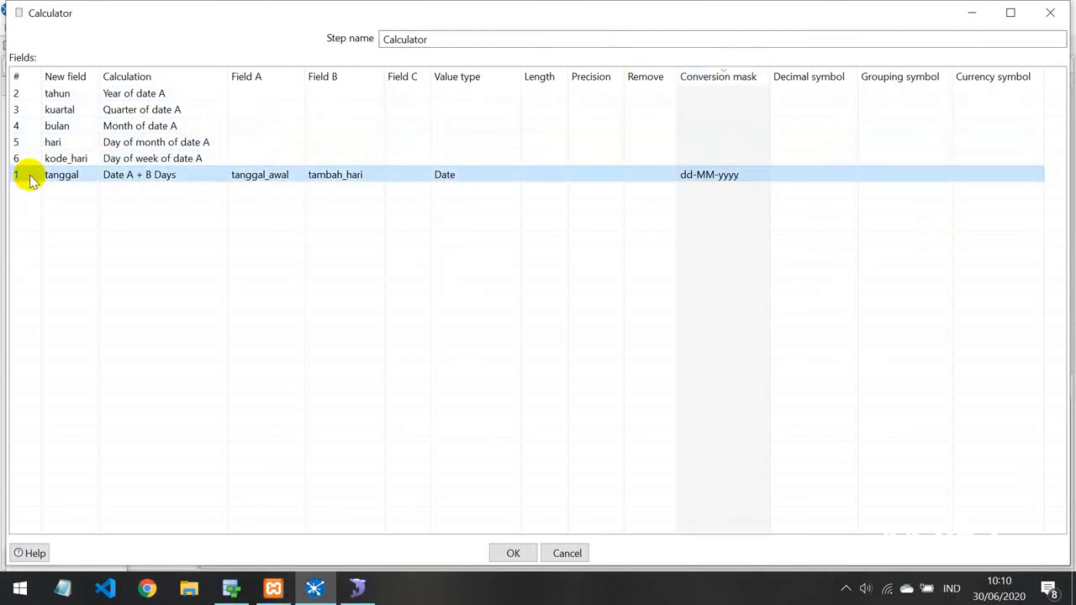
key("ctrl+Up")
key("ctrl+Up")
key("ctrl+Up")
key("ctrl+Up")
key("ctrl+Up")
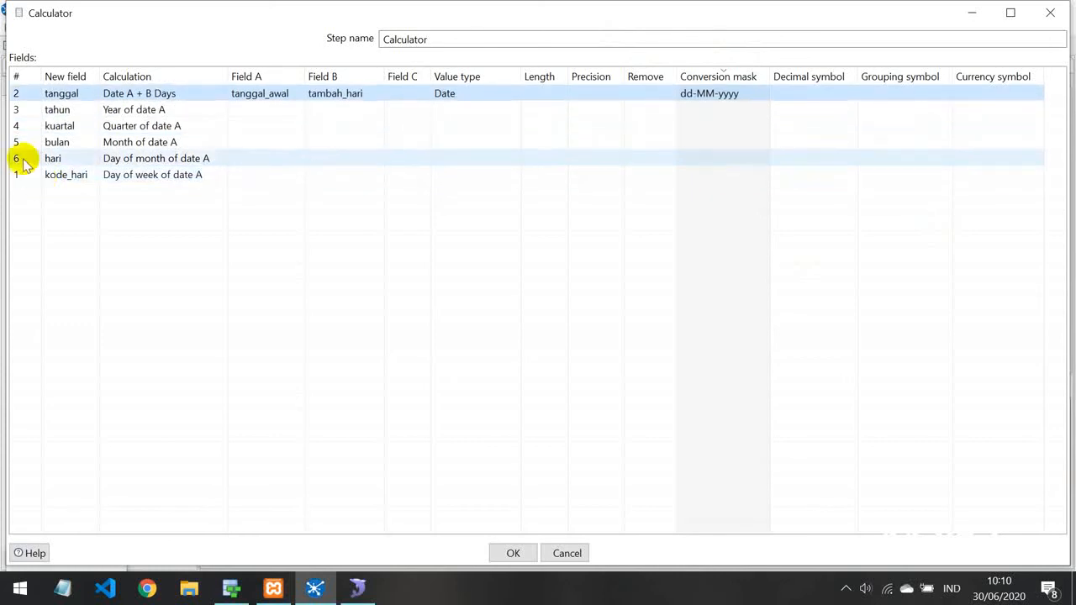
left_click(706, 82)
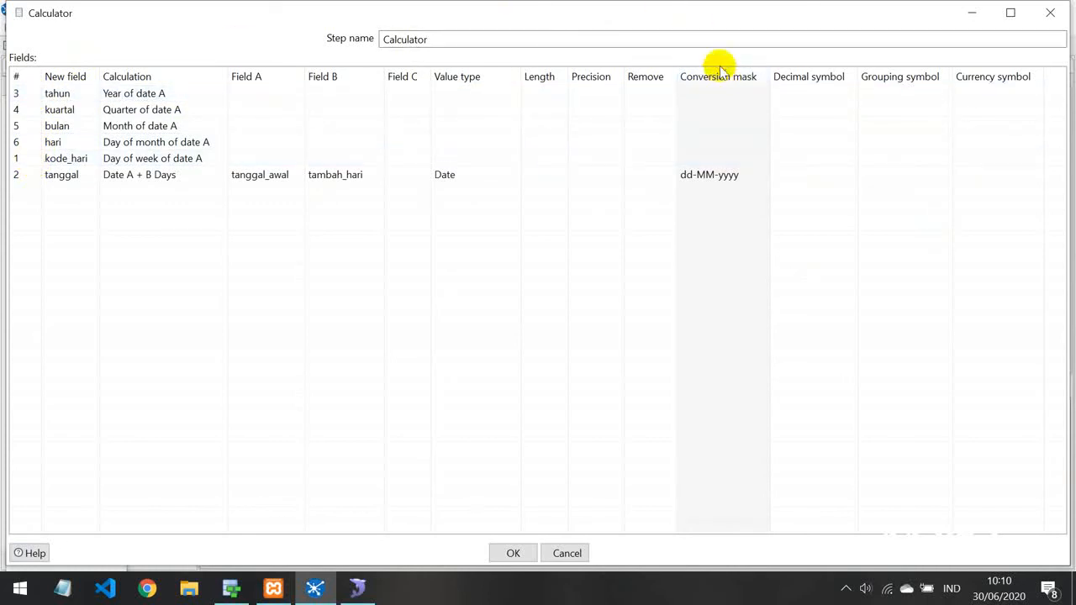
left_click(28, 174)
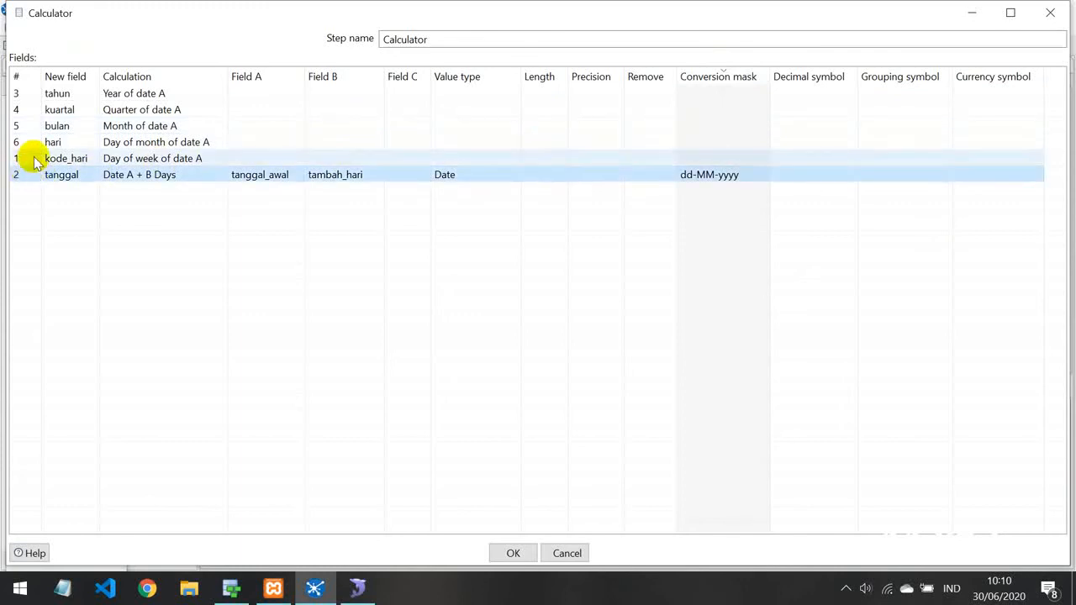
Discard the edits made in the Calculator step and reopen its settings
left_click(1050, 12)
double_click(465, 153)
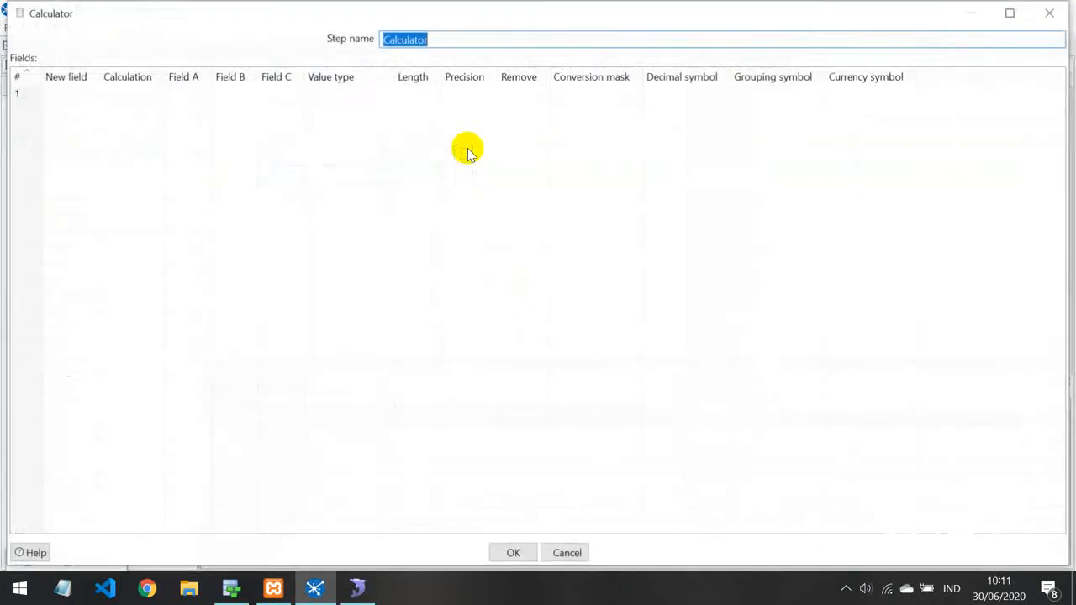
left_click(62, 91)
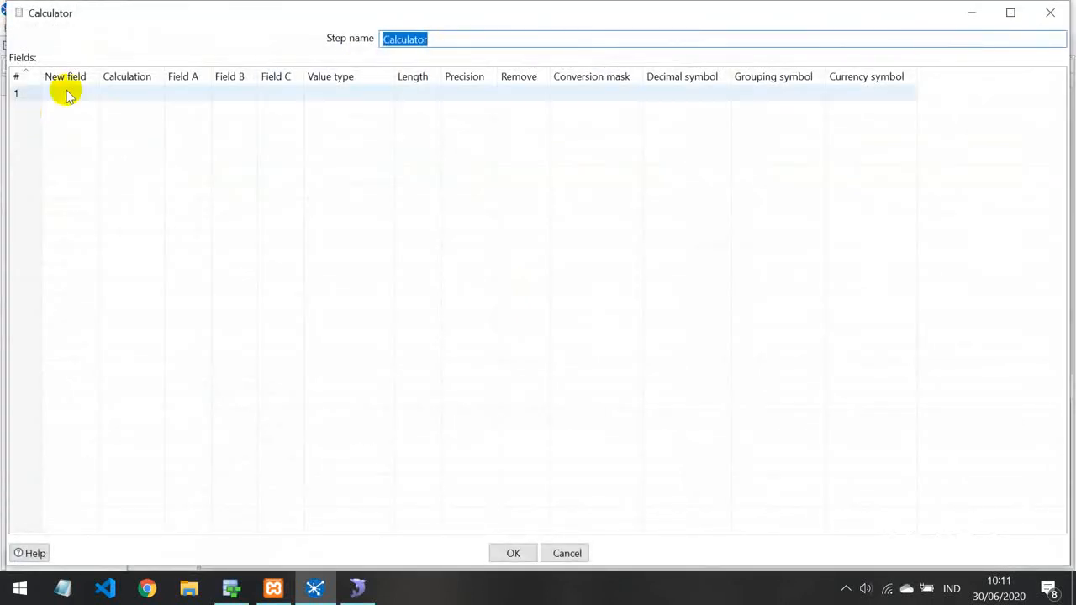
left_click(1050, 13)
double_click(466, 154)
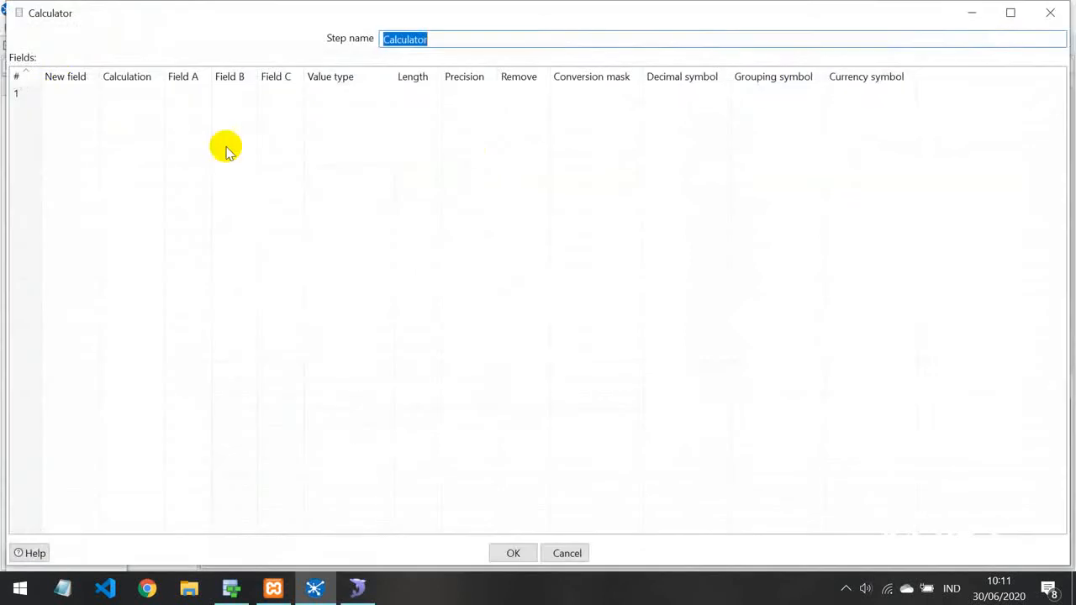
Enter the new Calculator fields tanggal, tahun, kuartal, bulan, hari and kode_hari in that order
left_click(50, 94)
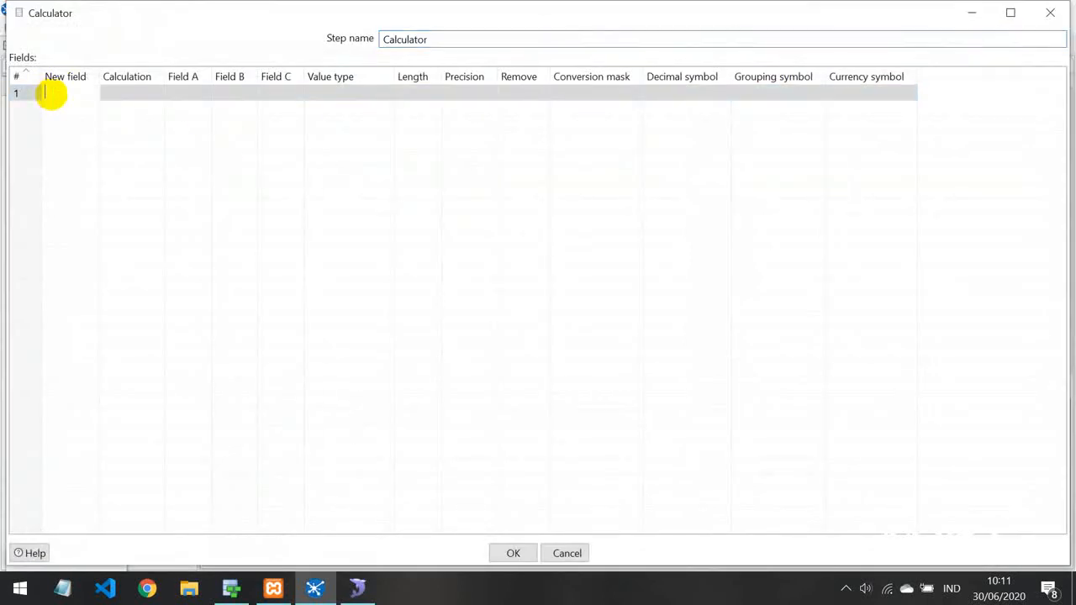
left_click(71, 111)
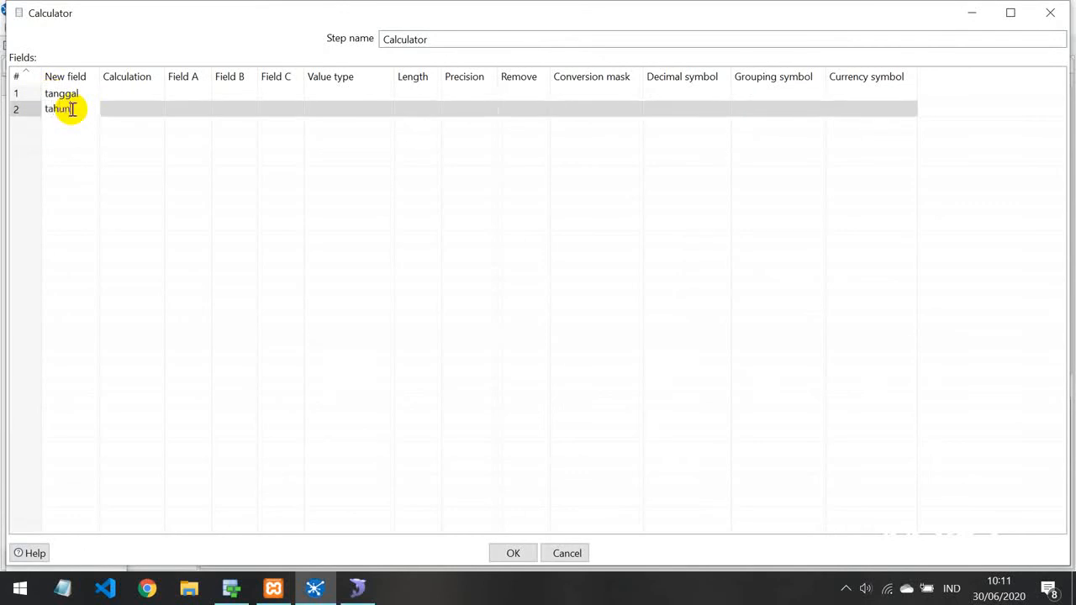
left_click(82, 128)
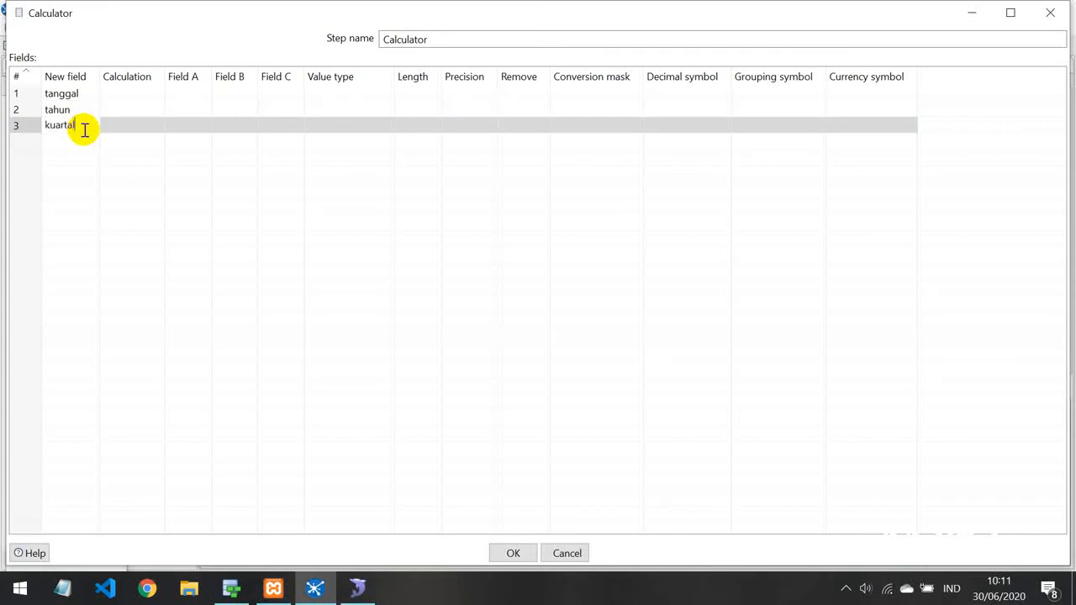
left_click(53, 142)
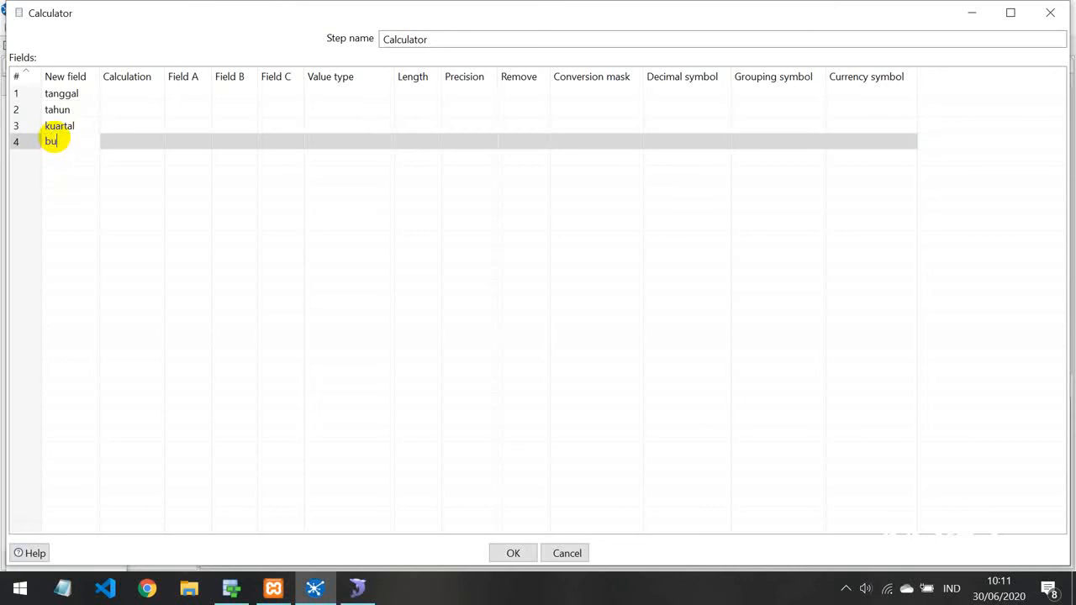
left_click(71, 160)
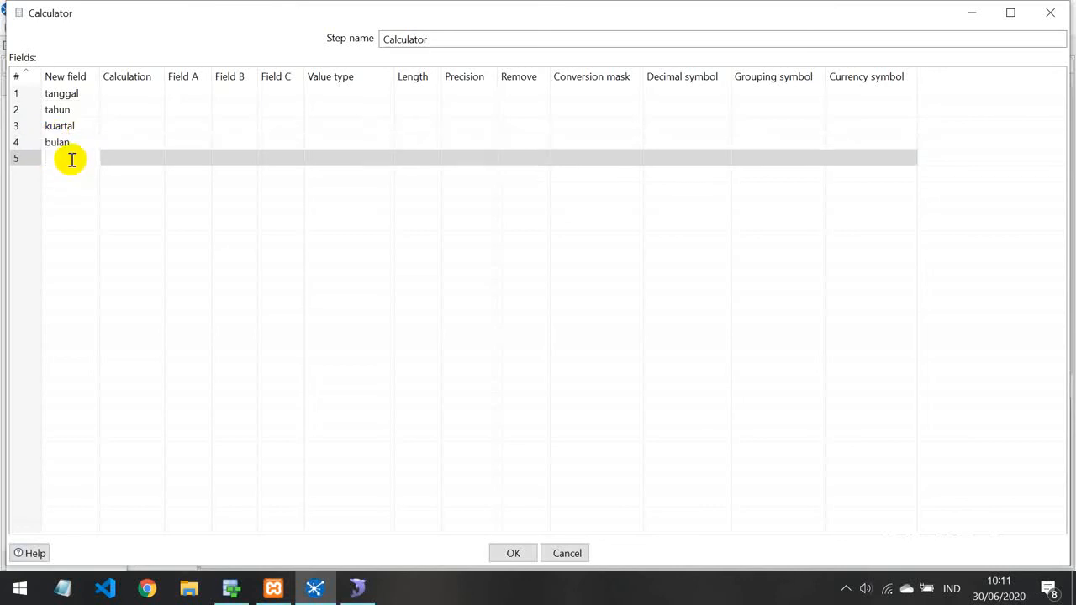
type("hari")
left_click(73, 173)
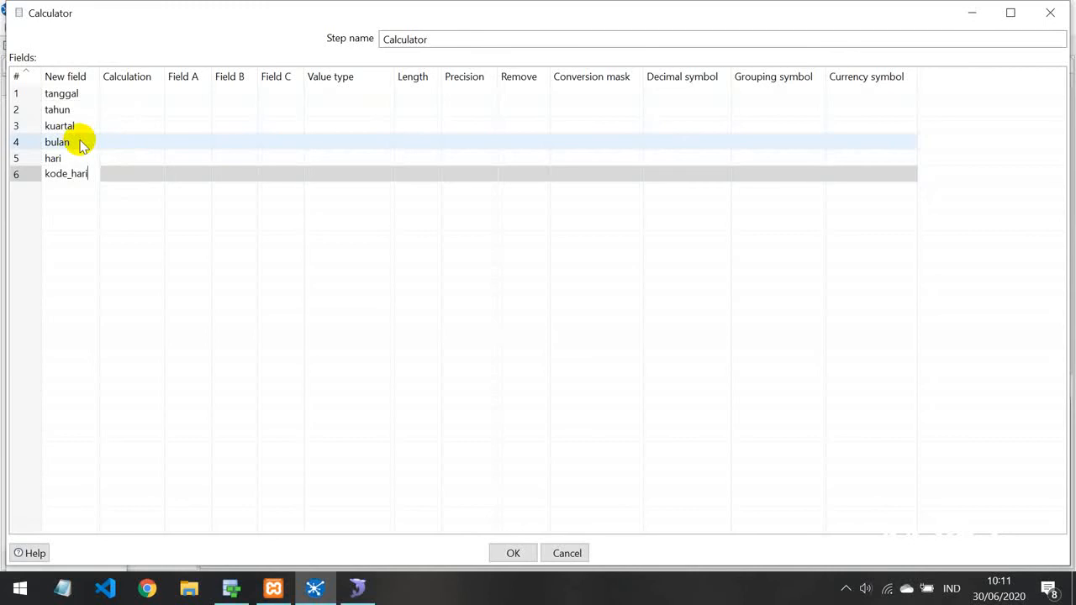
Assign the calculation Date A + B Days to the tanggal field and widen the Calculation column to fit it
left_click(154, 102)
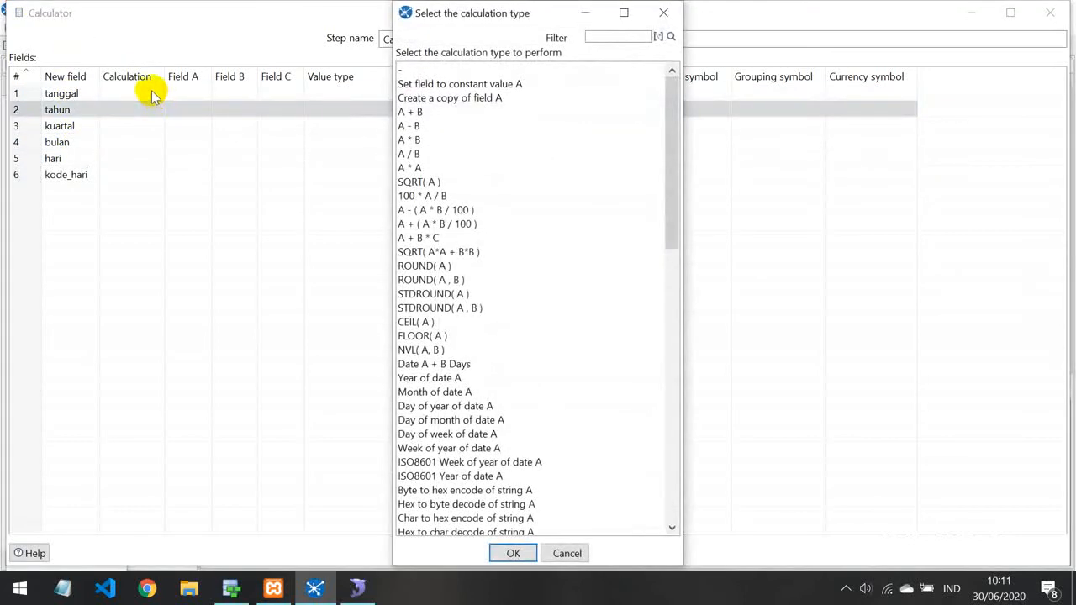
left_click(663, 13)
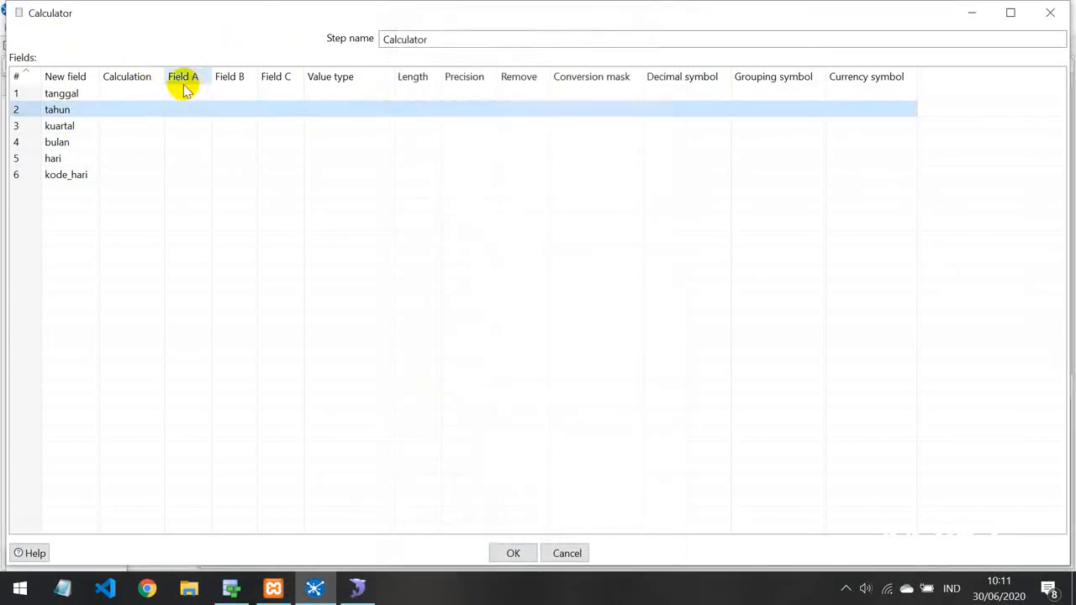
left_click(150, 94)
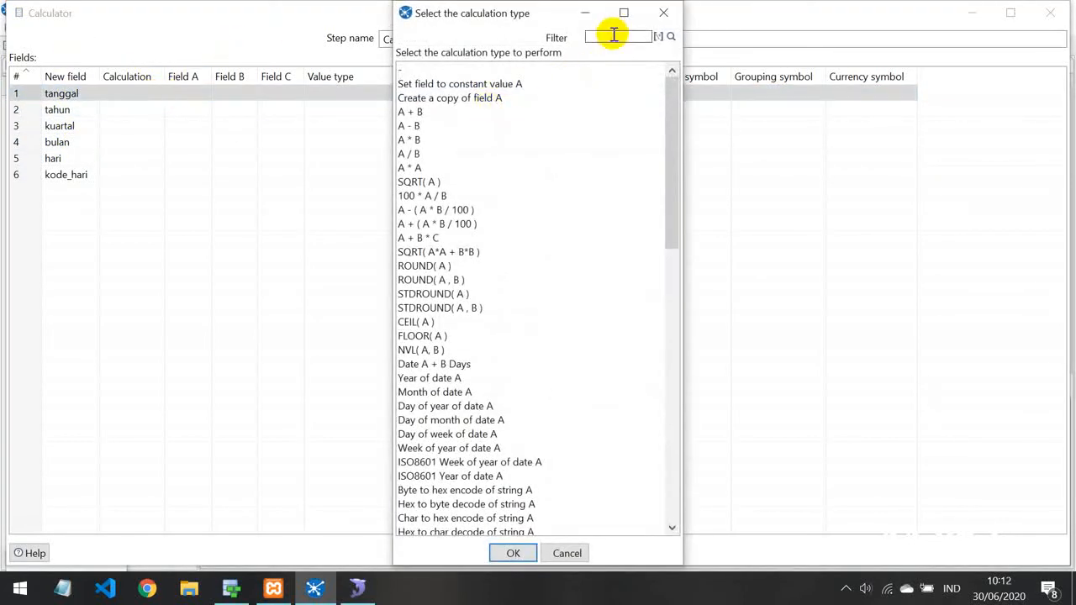
left_click(466, 363)
left_click(513, 553)
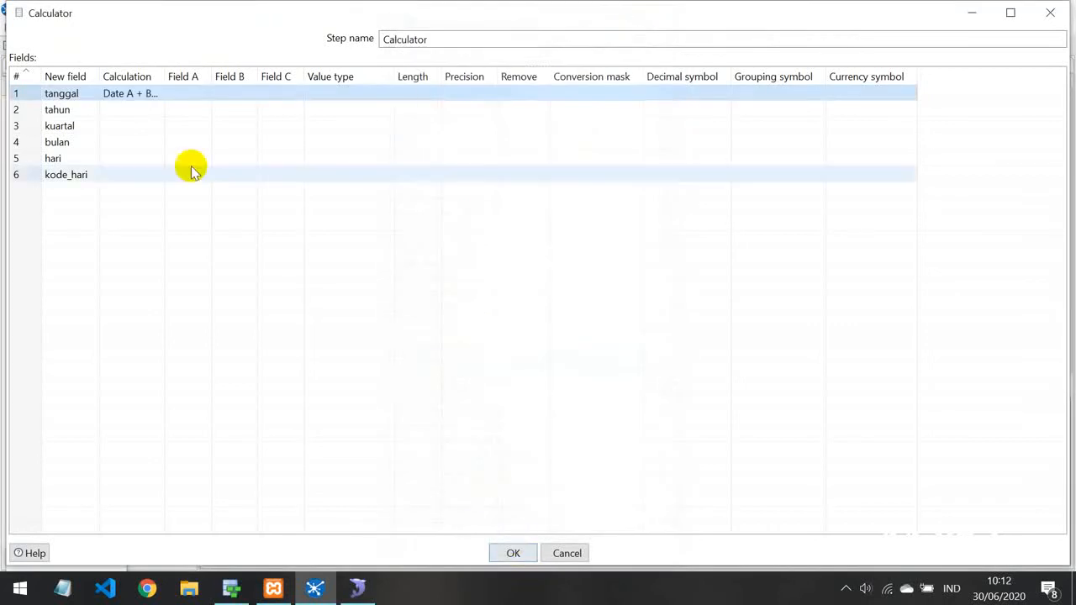
left_click_drag(164, 77, 192, 77)
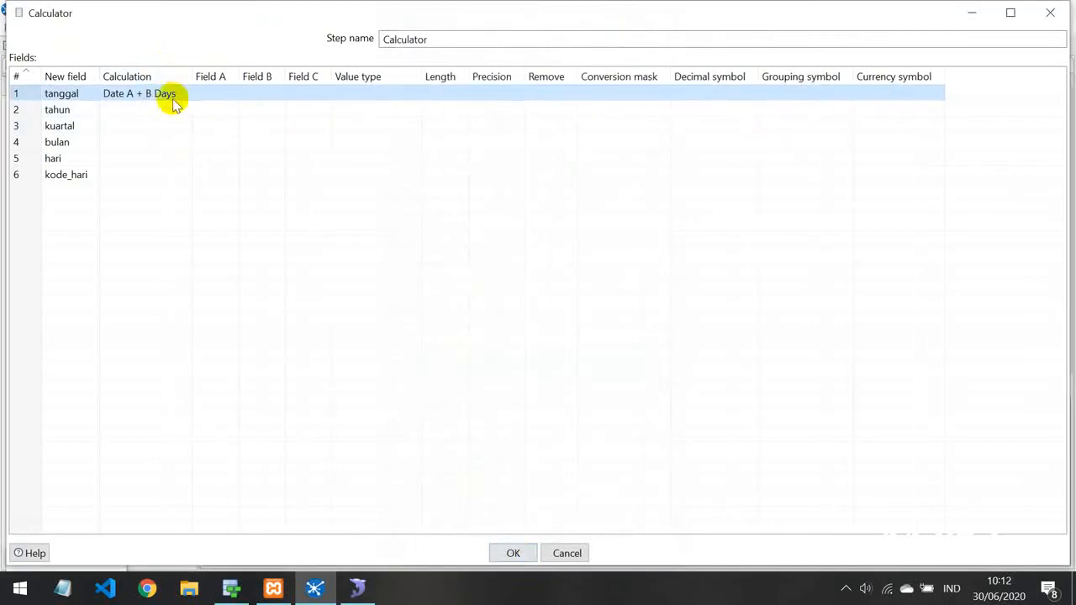
Filter the calculation types by "year" and assign Year of date A to the tahun field
left_click(173, 108)
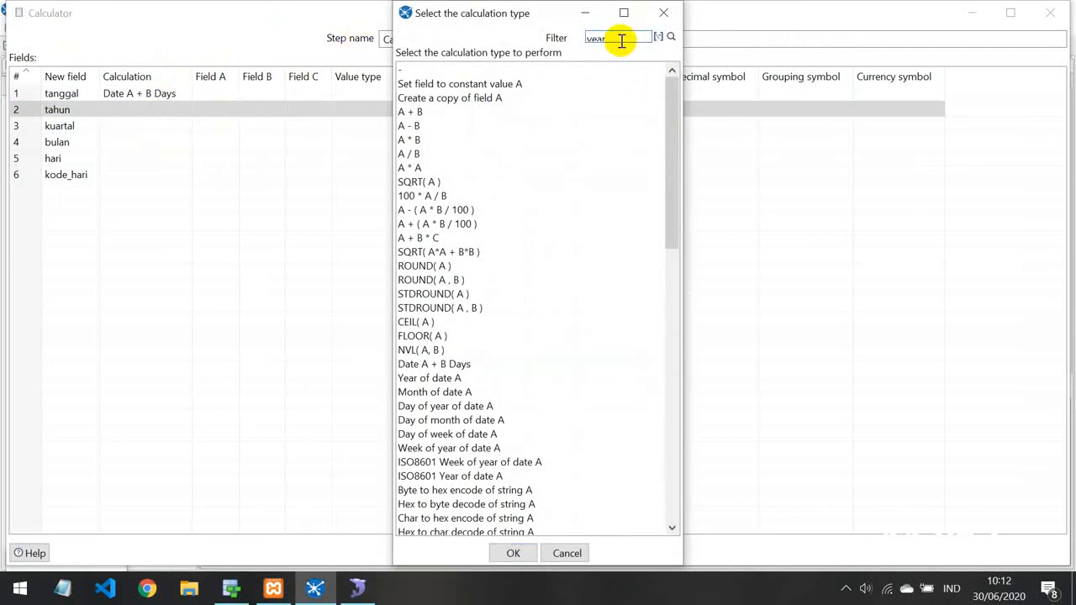
left_click(670, 37)
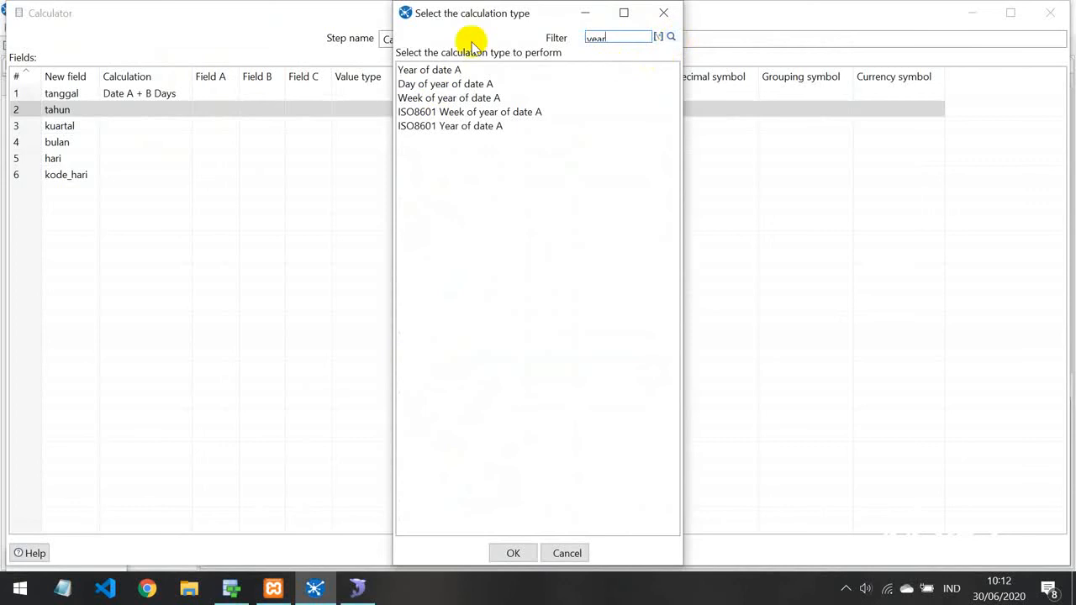
left_click(431, 70)
left_click(513, 553)
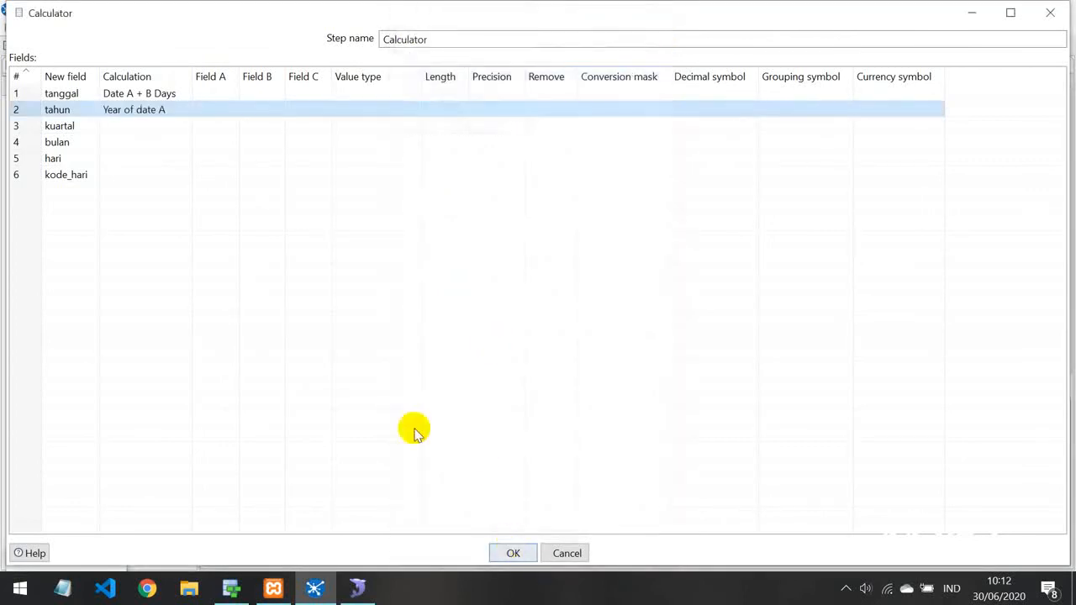
Assign the calculation Quarter of date A to the kuartal field
left_click(163, 125)
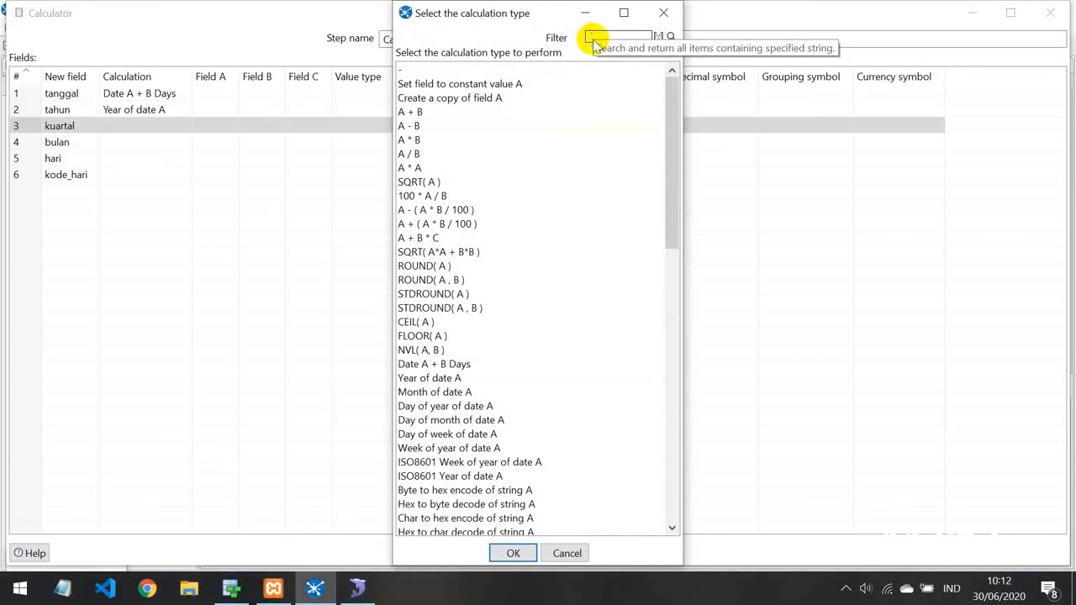
left_click(631, 37)
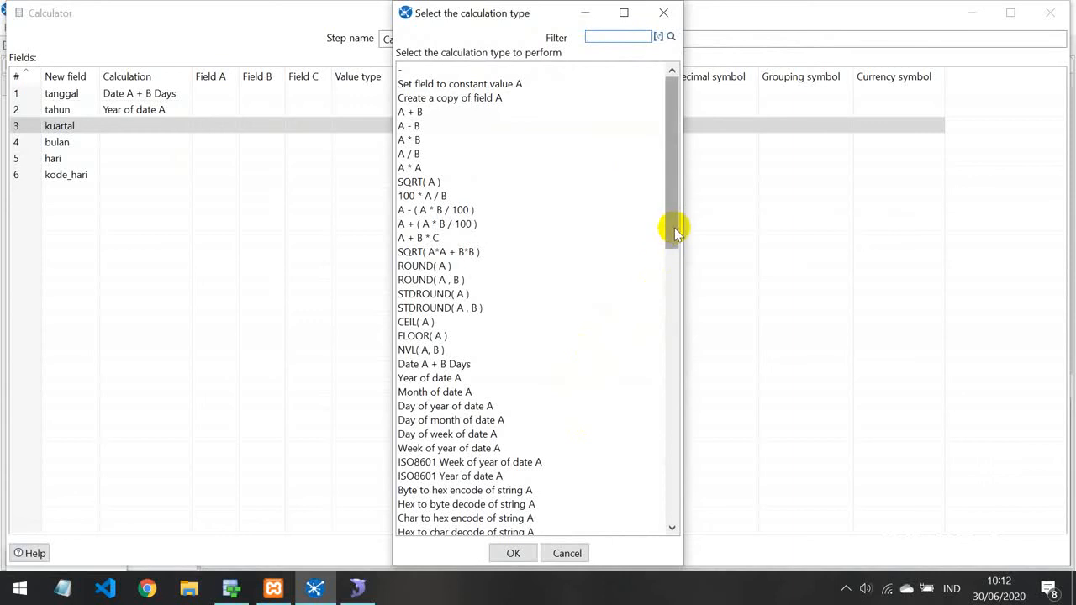
left_click_drag(675, 228, 644, 409)
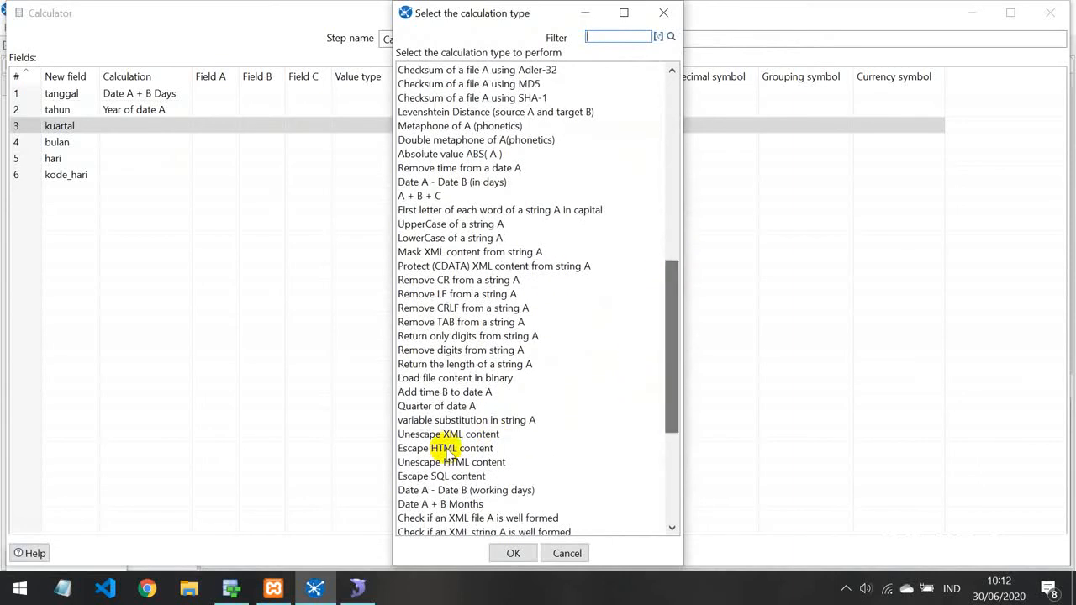
left_click(434, 406)
left_click(507, 553)
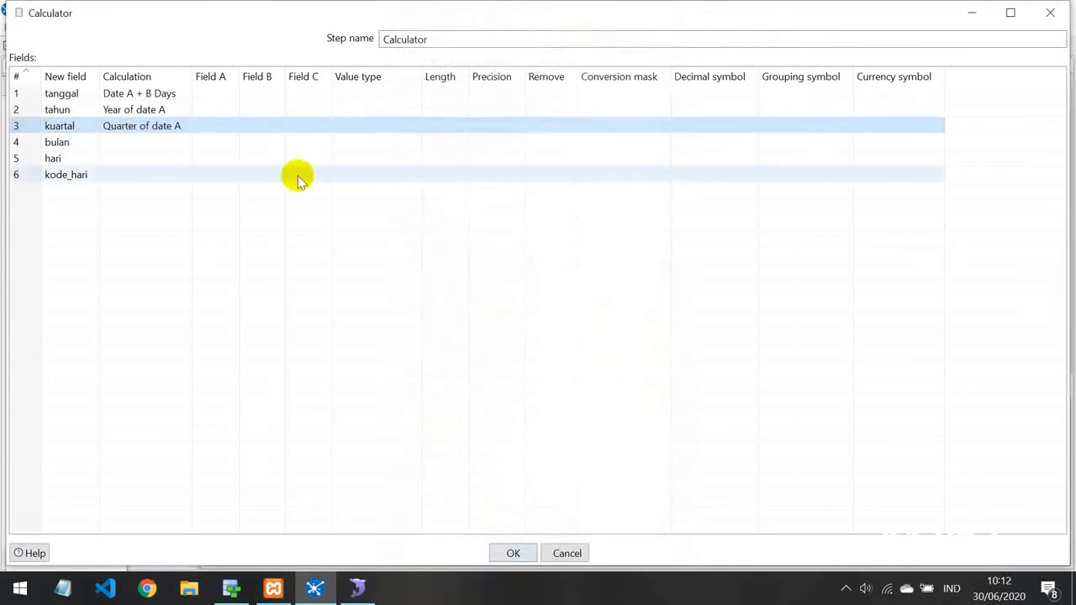
Filter the calculation types by "month", assign Month of date A to the bulan field, and remove the empty seventh row
left_click(139, 144)
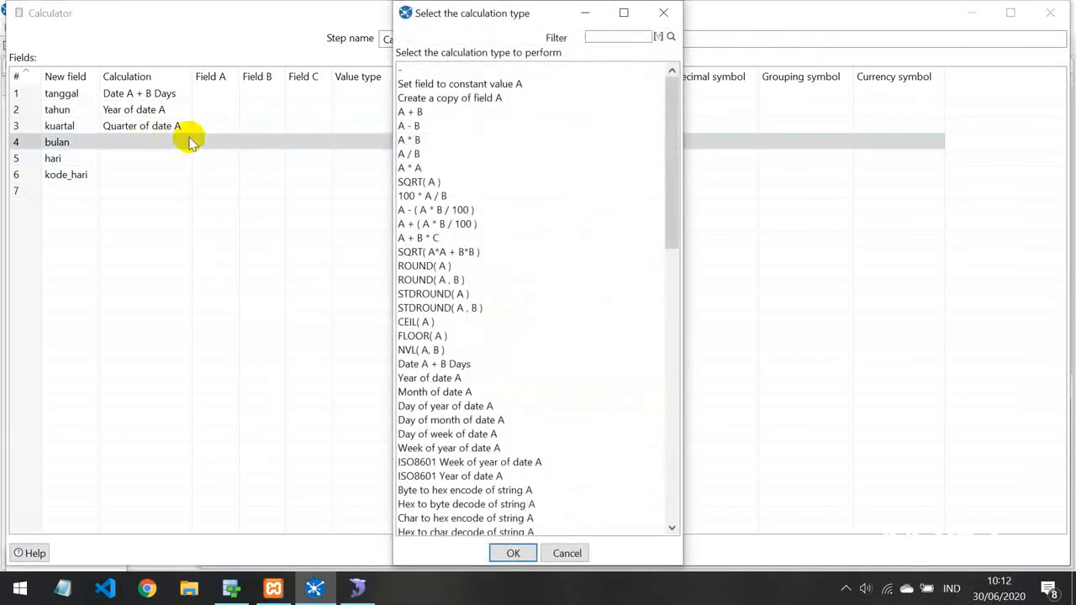
left_click(605, 38)
type("month")
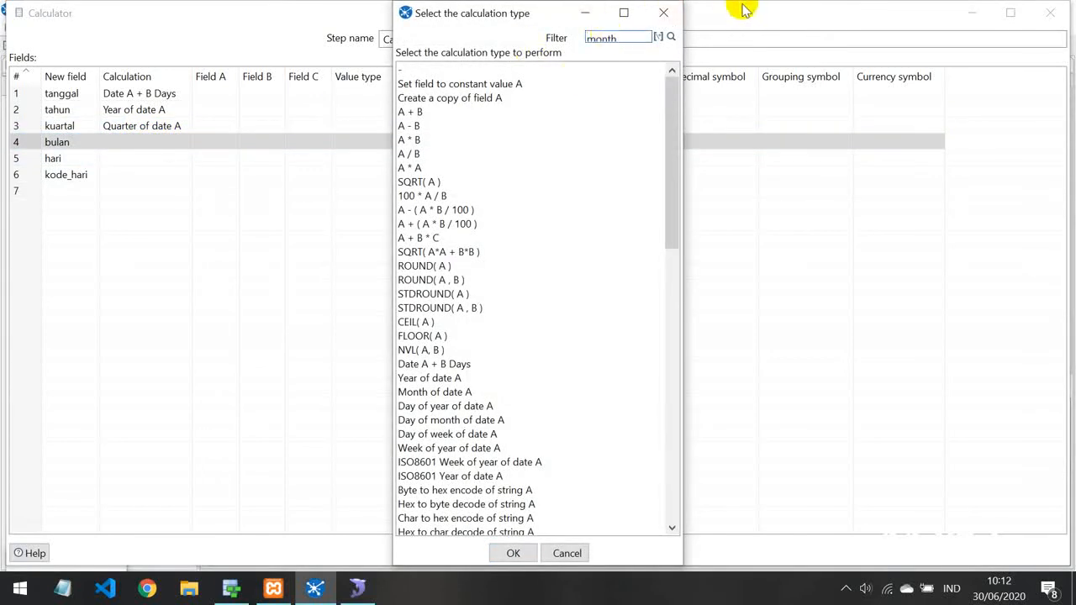
left_click(670, 37)
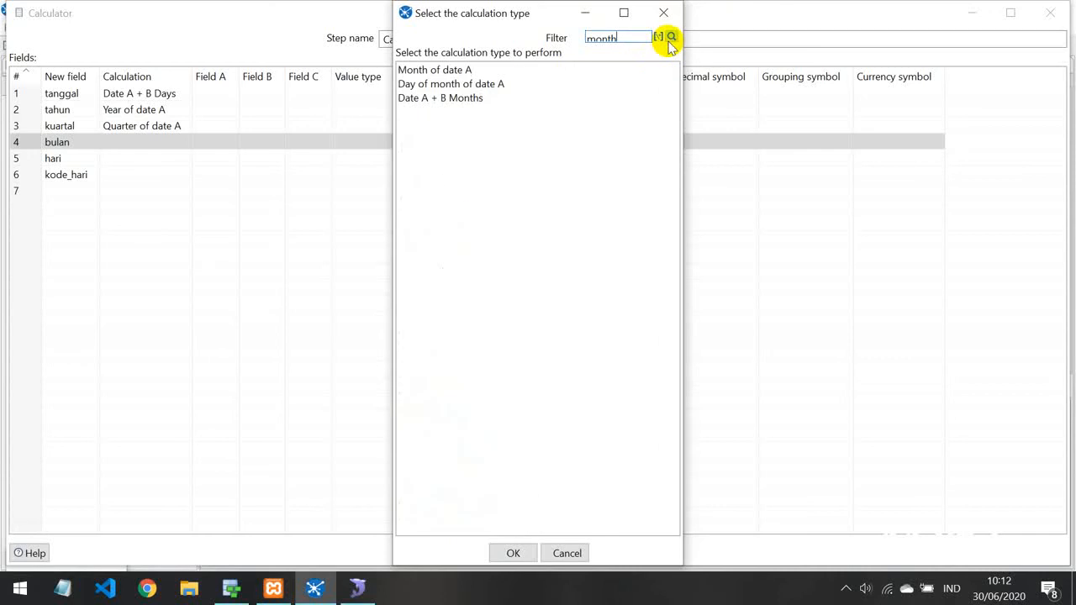
left_click(446, 70)
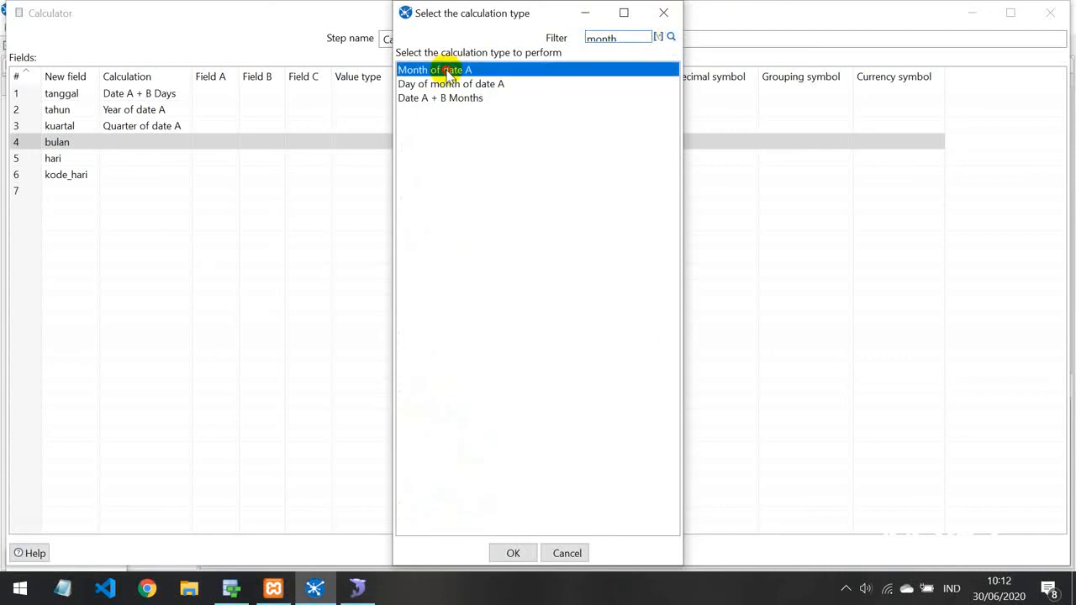
left_click(526, 553)
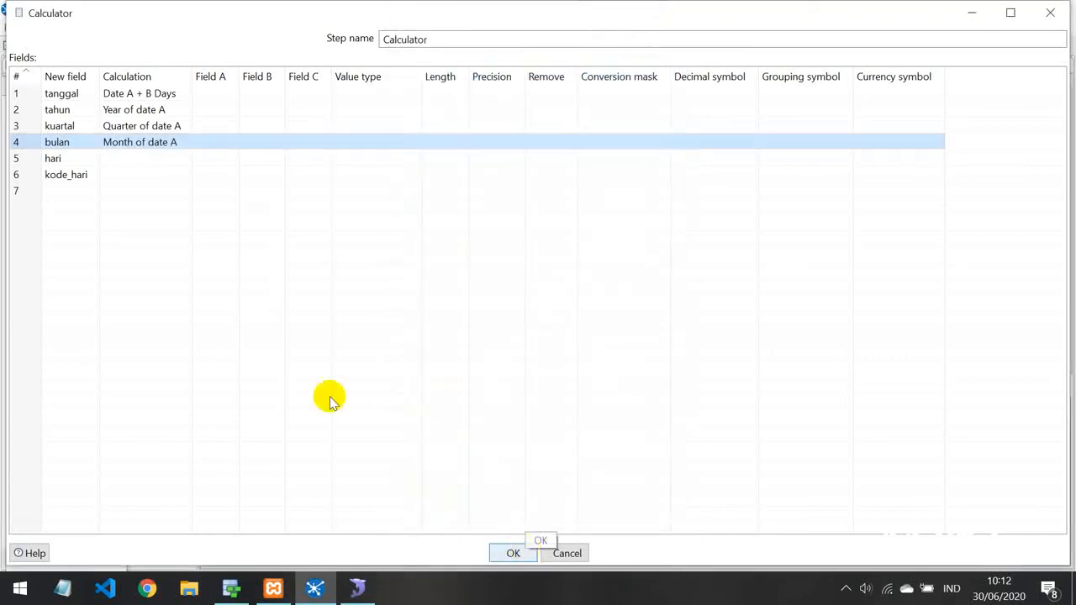
left_click(24, 191)
key("Delete")
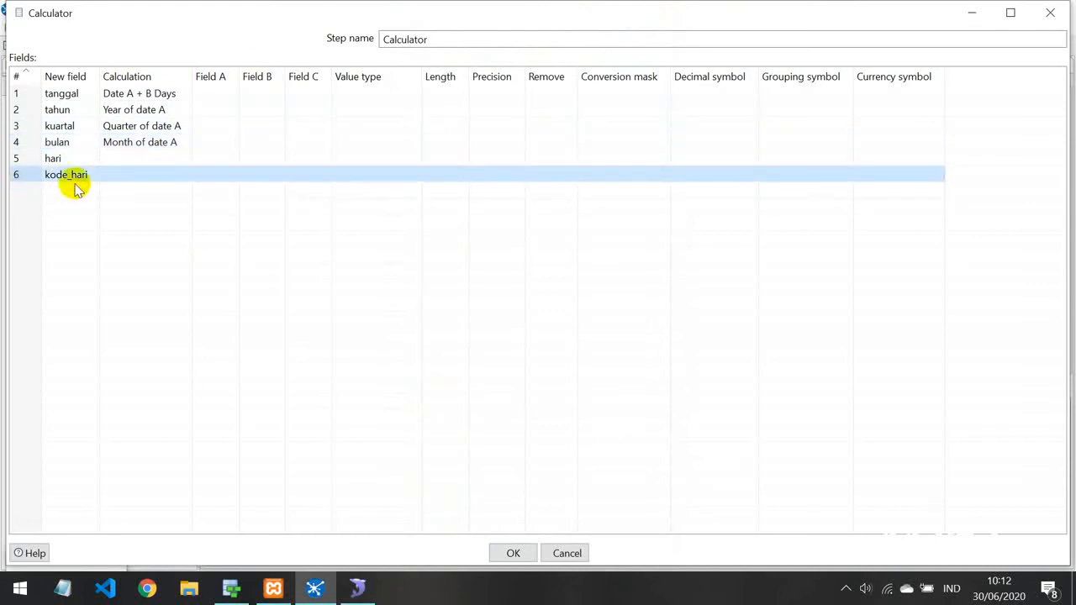
Filter the calculation types by "day" and assign Day of month of date A to the hari field
left_click(139, 161)
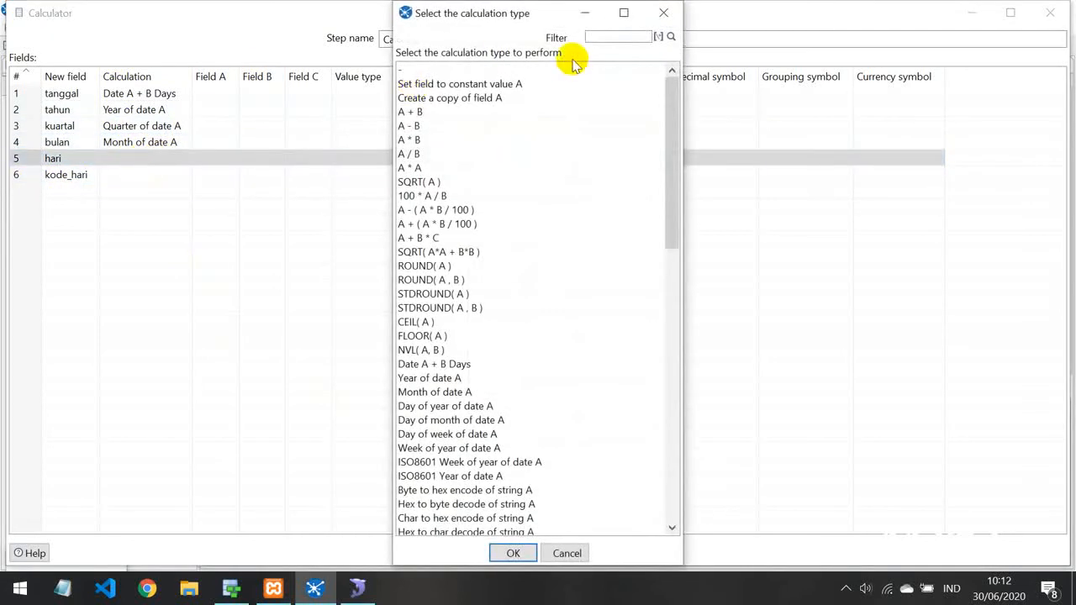
left_click(605, 40)
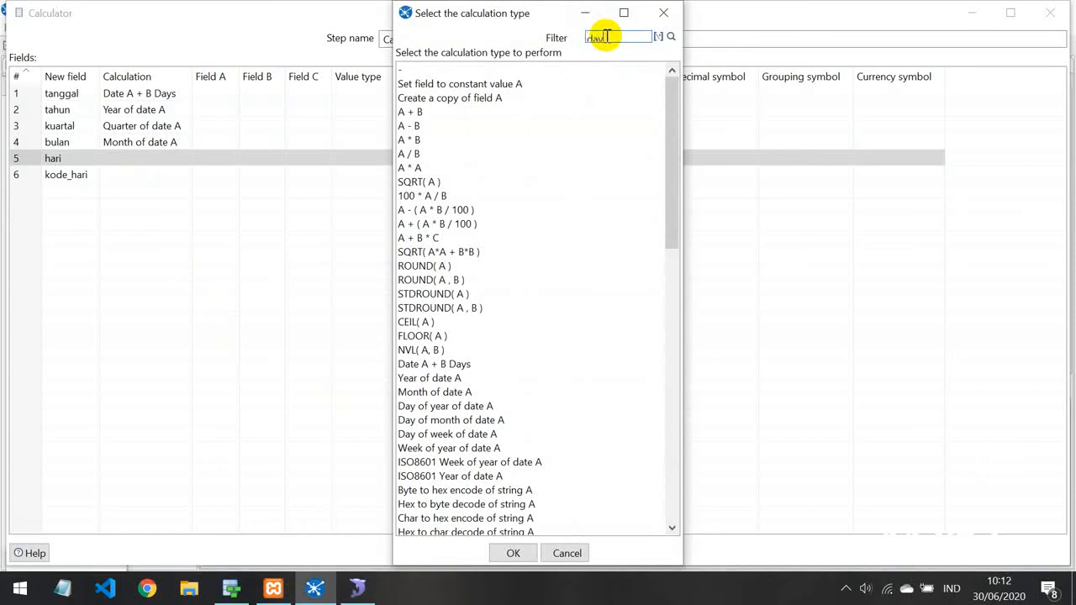
type("day")
left_click(671, 36)
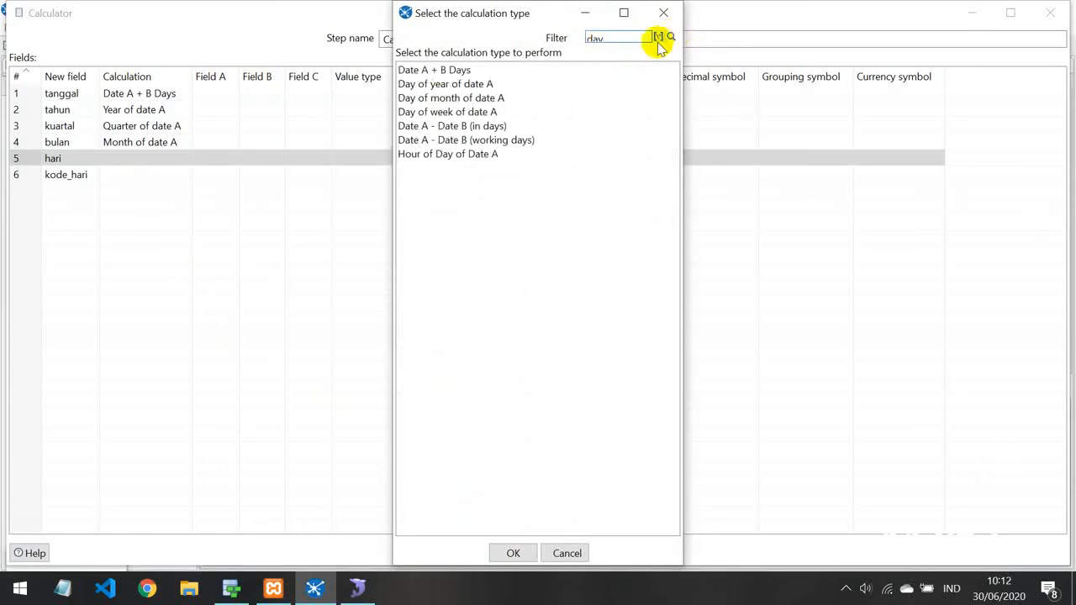
left_click(460, 97)
left_click(509, 552)
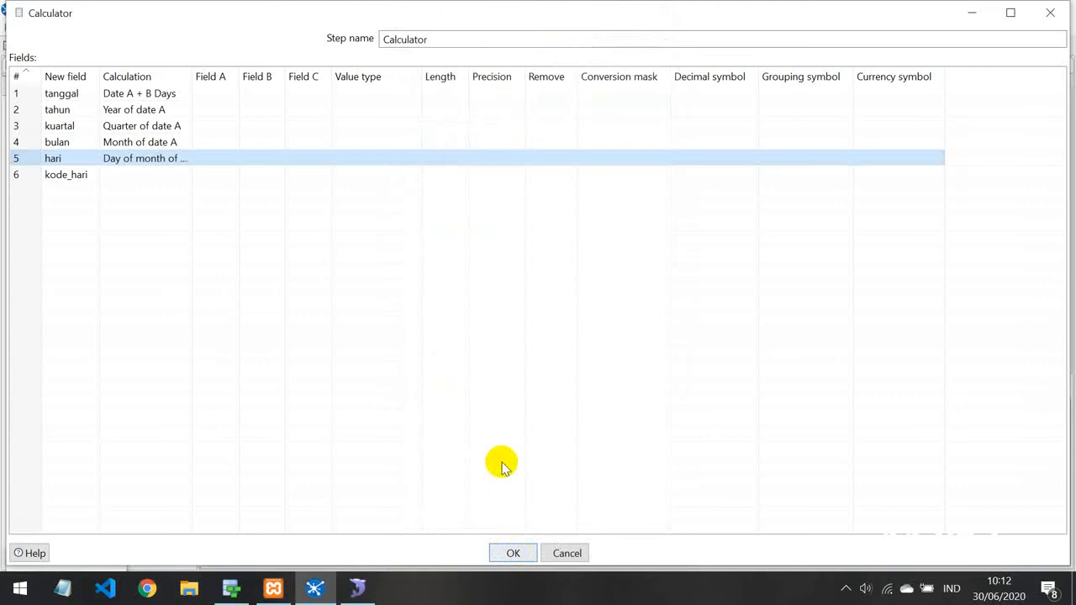
Filter the calculation types by "day" and assign Day of week of date A to the kode_hari field
left_click(138, 174)
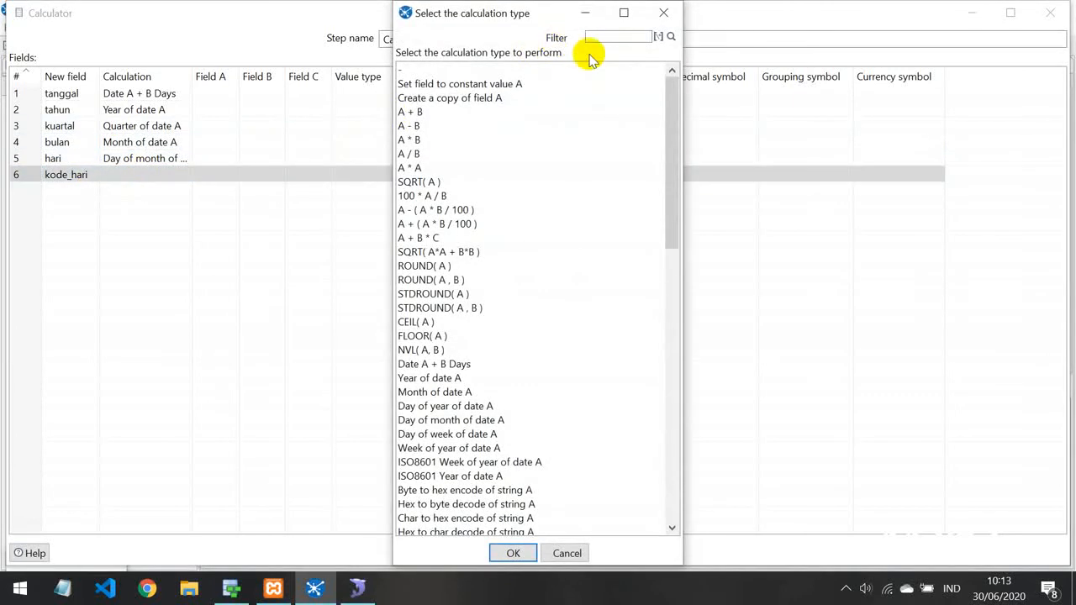
left_click(592, 37)
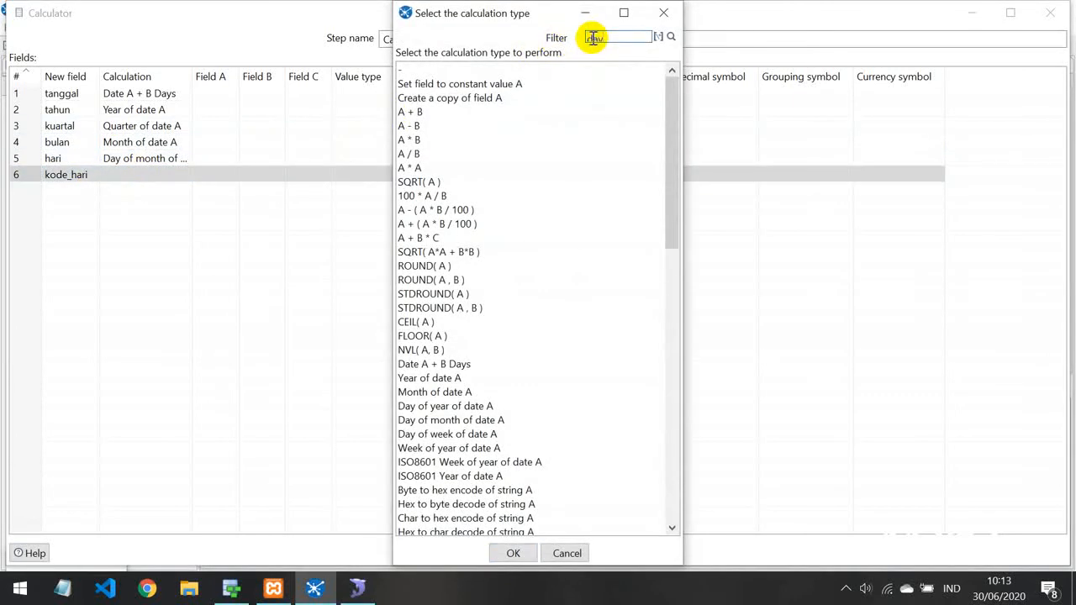
left_click(669, 36)
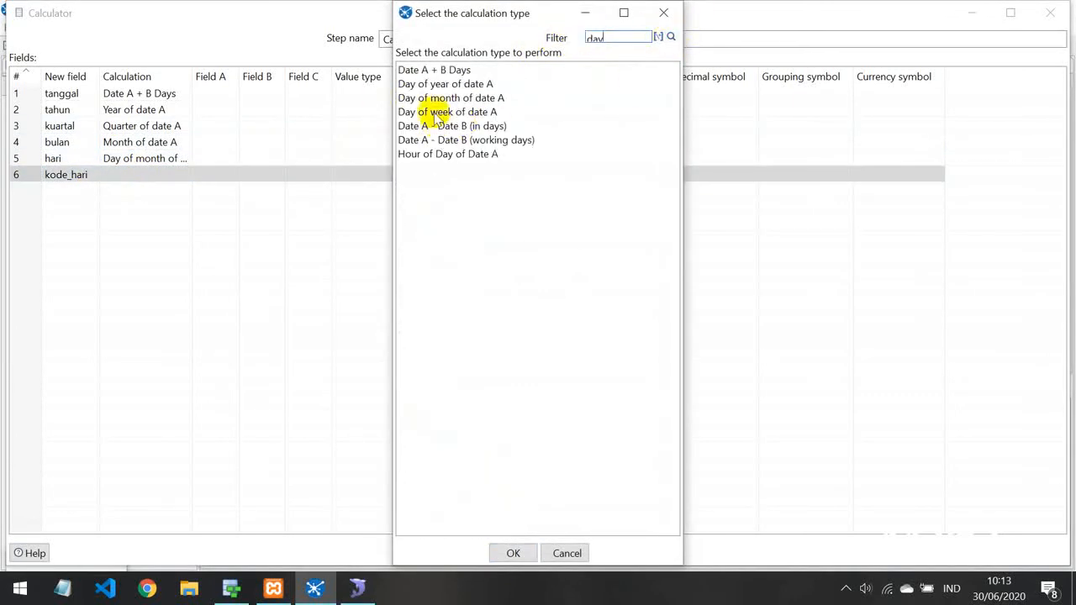
left_click(437, 115)
left_click(512, 552)
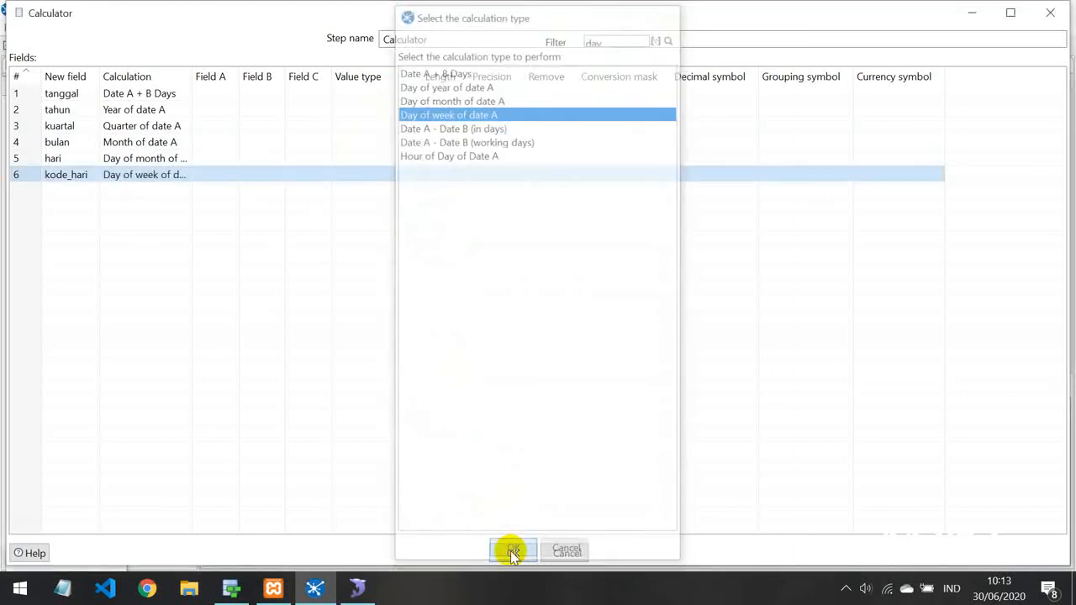
Set the tanggal row's Field A to tanggal_awal and Field B to tambah_hari, and widen both columns to fit
left_click(235, 98)
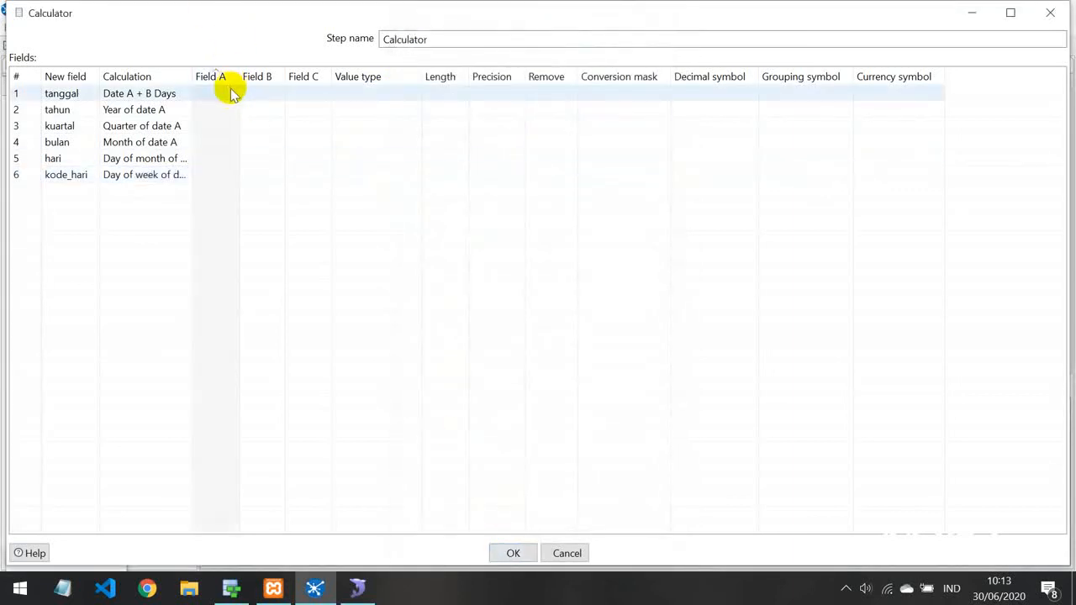
left_click(233, 94)
left_click(233, 93)
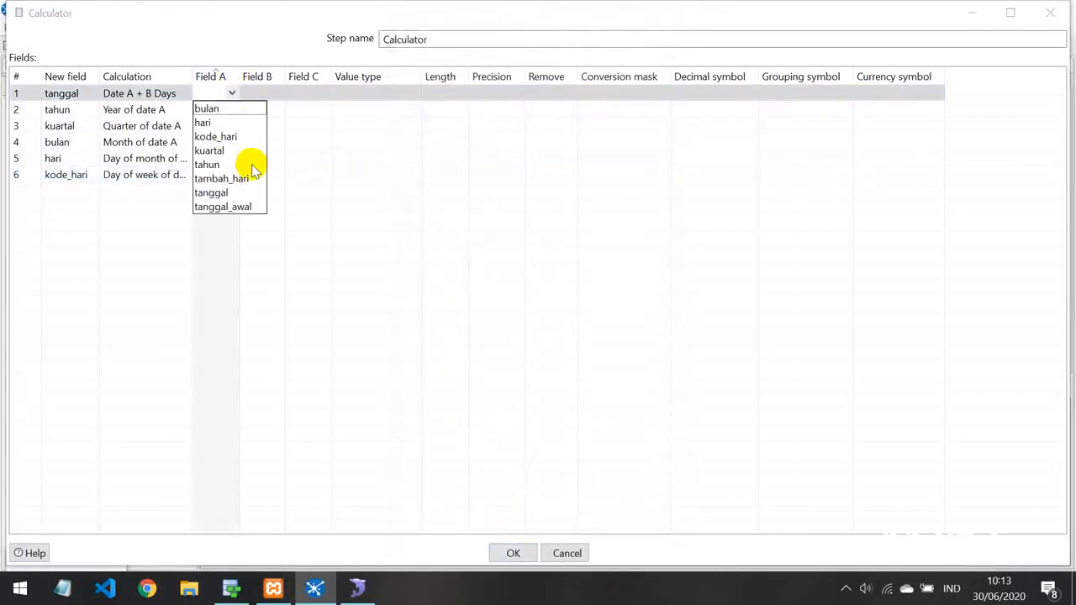
left_click(223, 207)
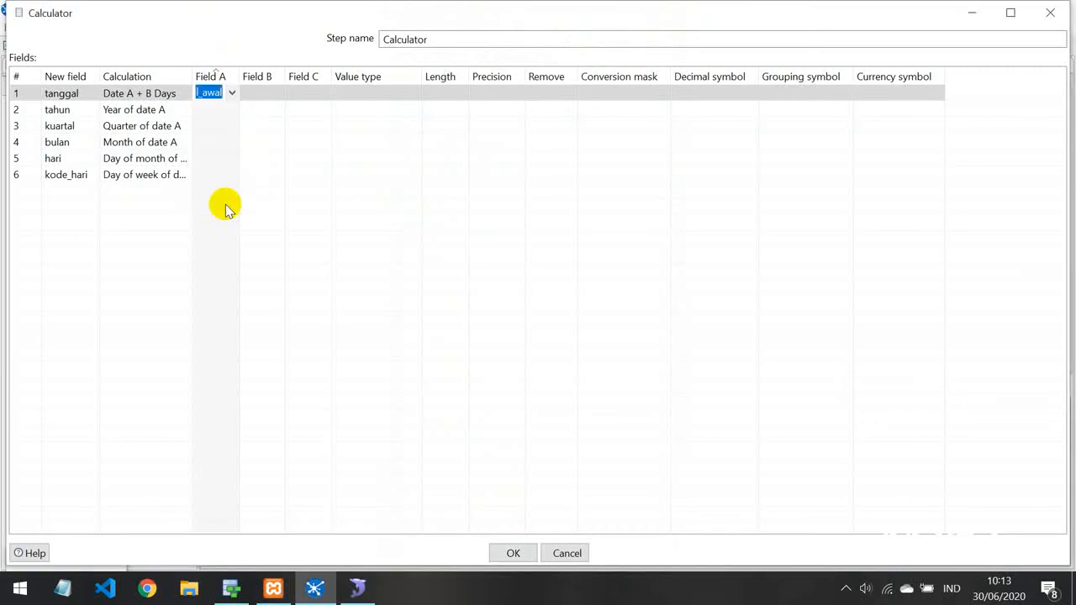
left_click(271, 95)
left_click(277, 94)
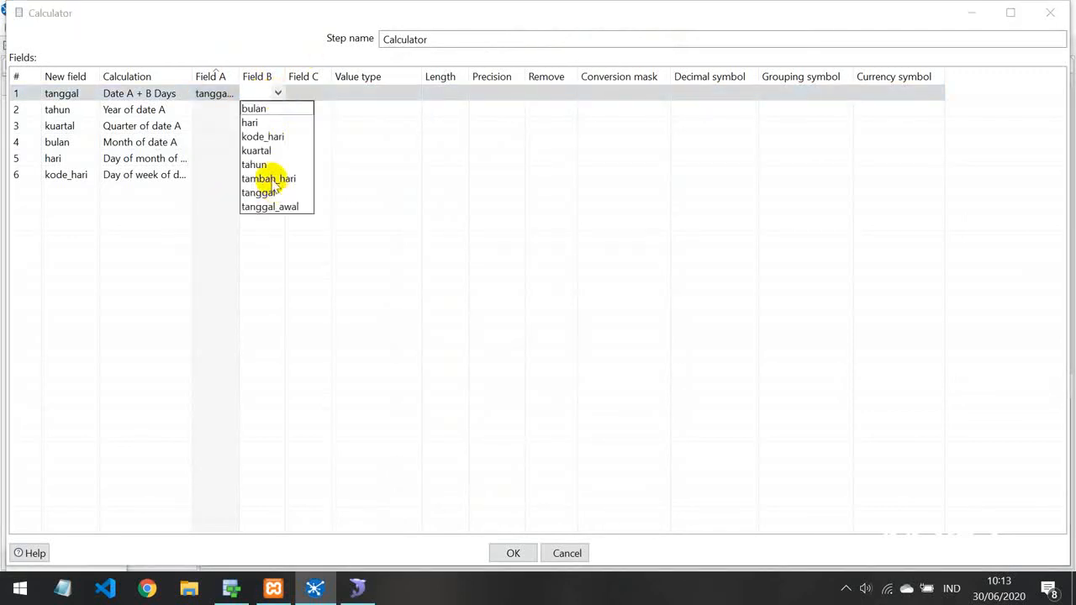
left_click(264, 179)
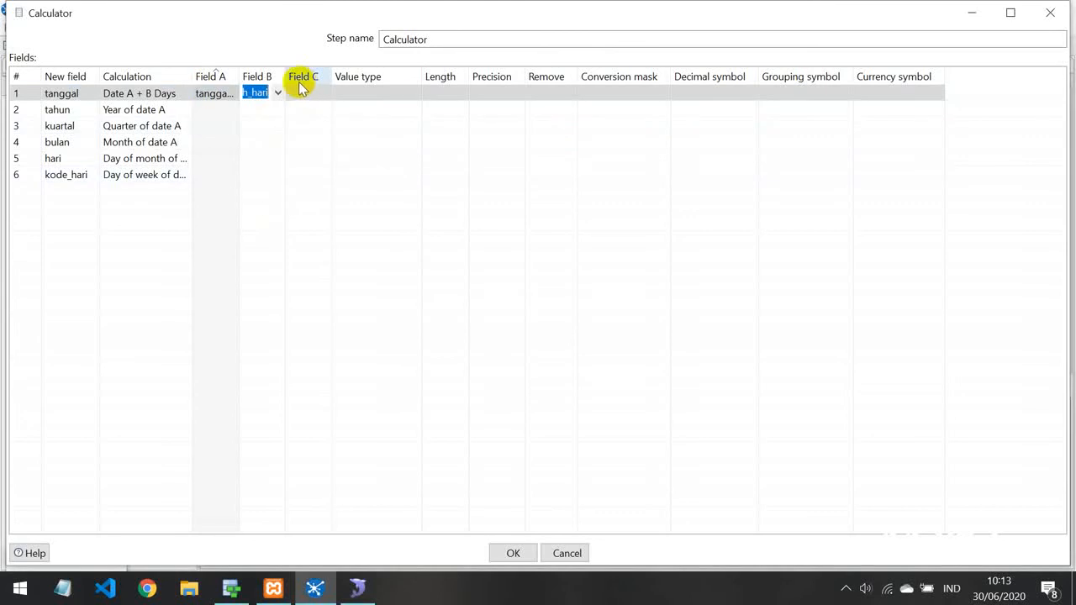
left_click_drag(285, 74, 334, 81)
left_click_drag(240, 77, 273, 82)
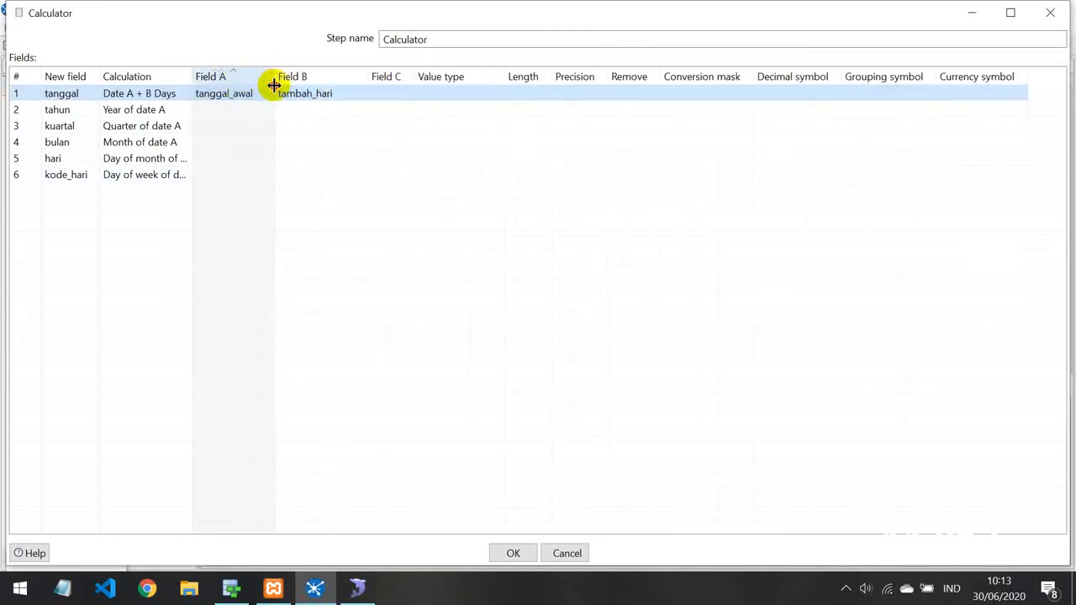
Set the tanggal row's value type to Date and its conversion mask to dd-MM-yyyy
left_click(497, 93)
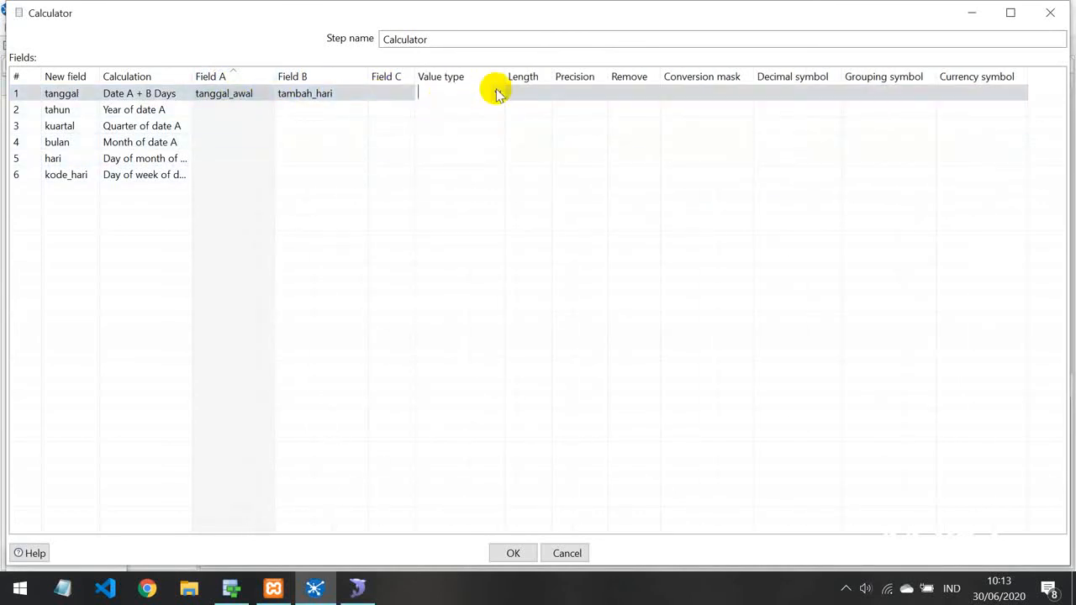
left_click(496, 94)
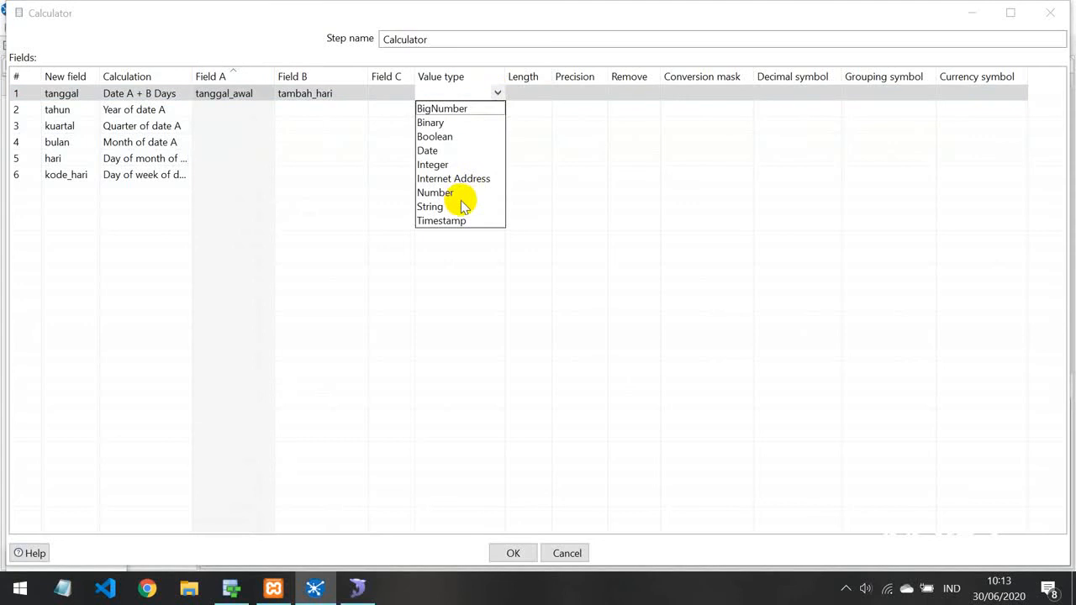
left_click(431, 151)
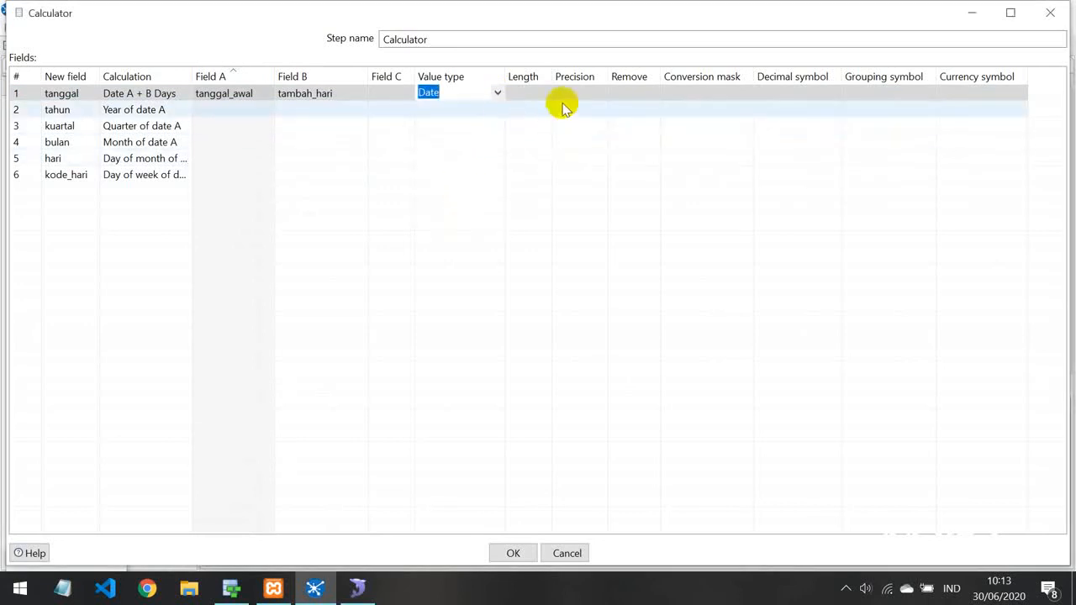
left_click(732, 97)
left_click(744, 92)
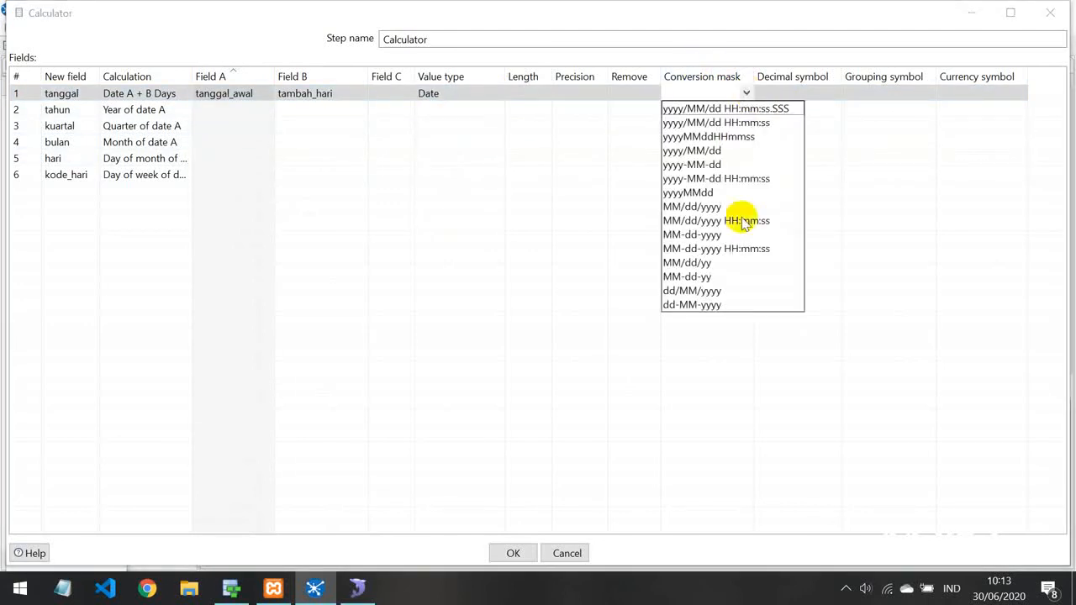
left_click(704, 304)
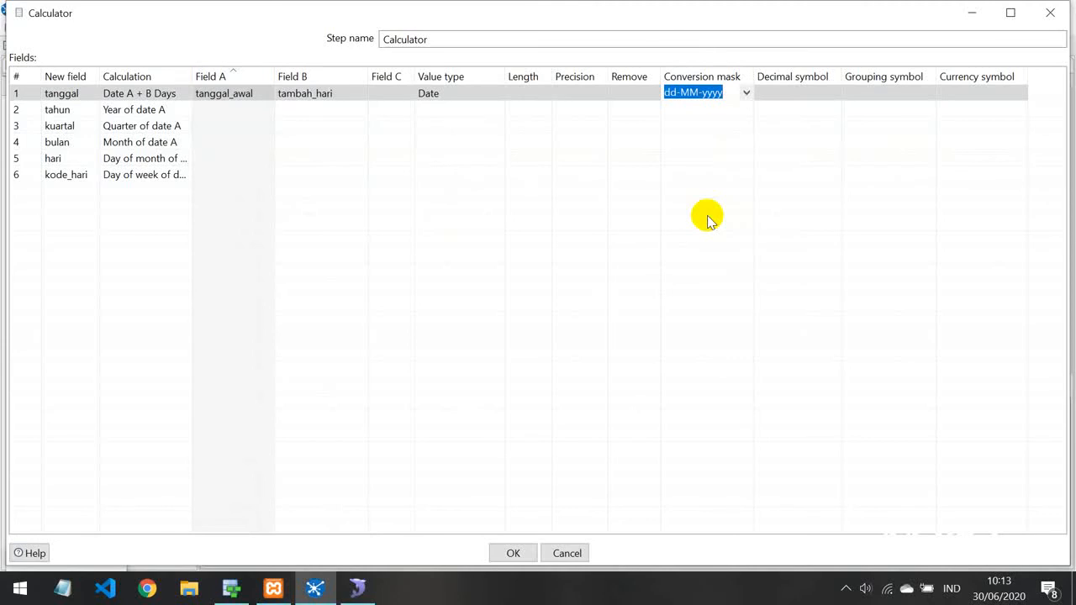
Set Field A to tanggal for the tahun, kuartal, bulan, hari and kode_hari rows
left_click(255, 112)
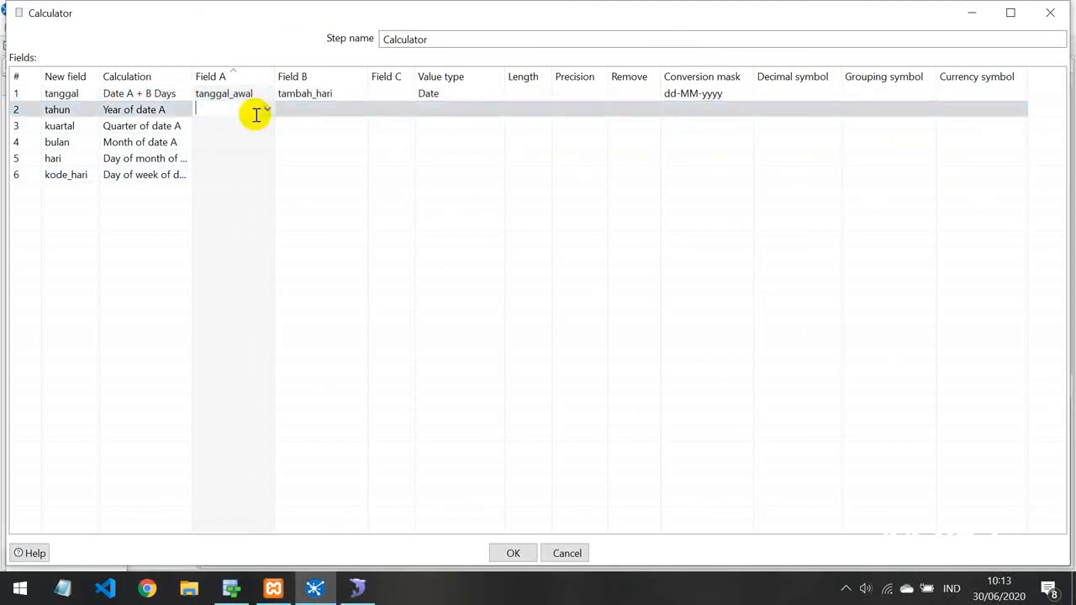
left_click(267, 110)
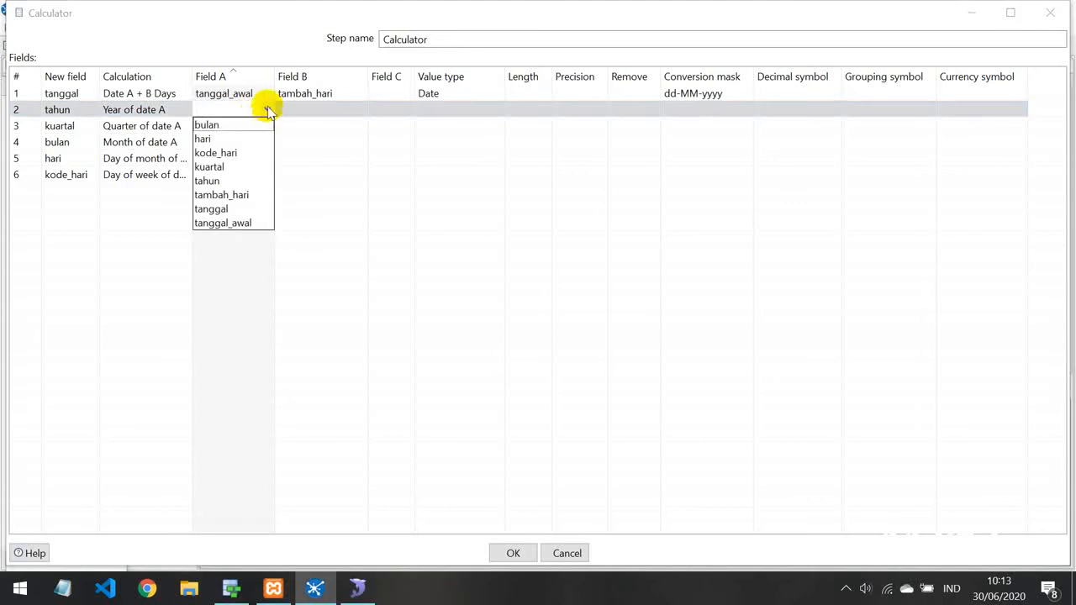
left_click(215, 210)
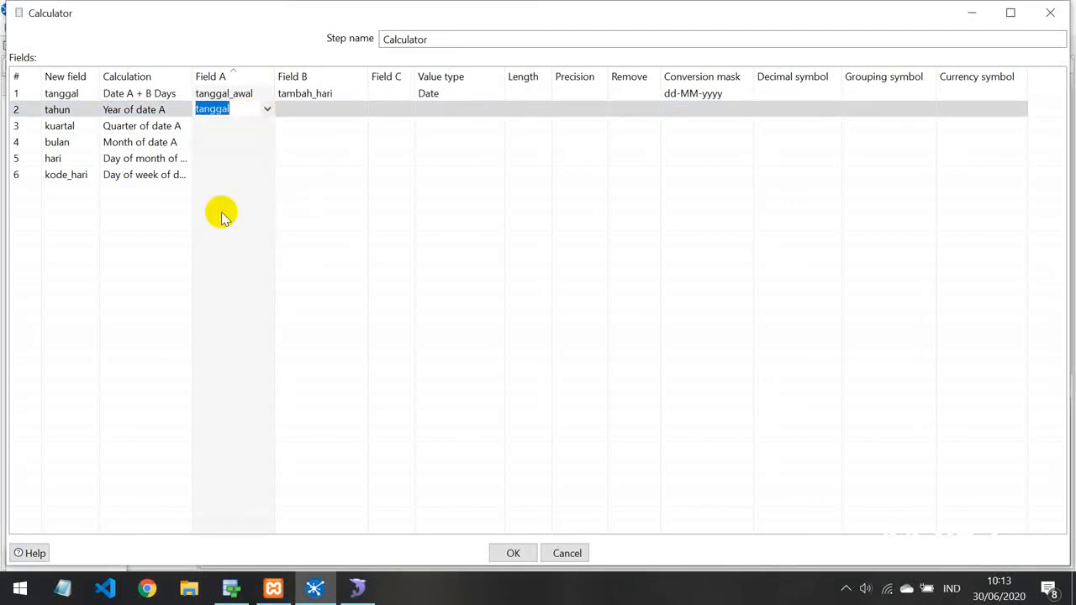
left_click(267, 132)
left_click(268, 128)
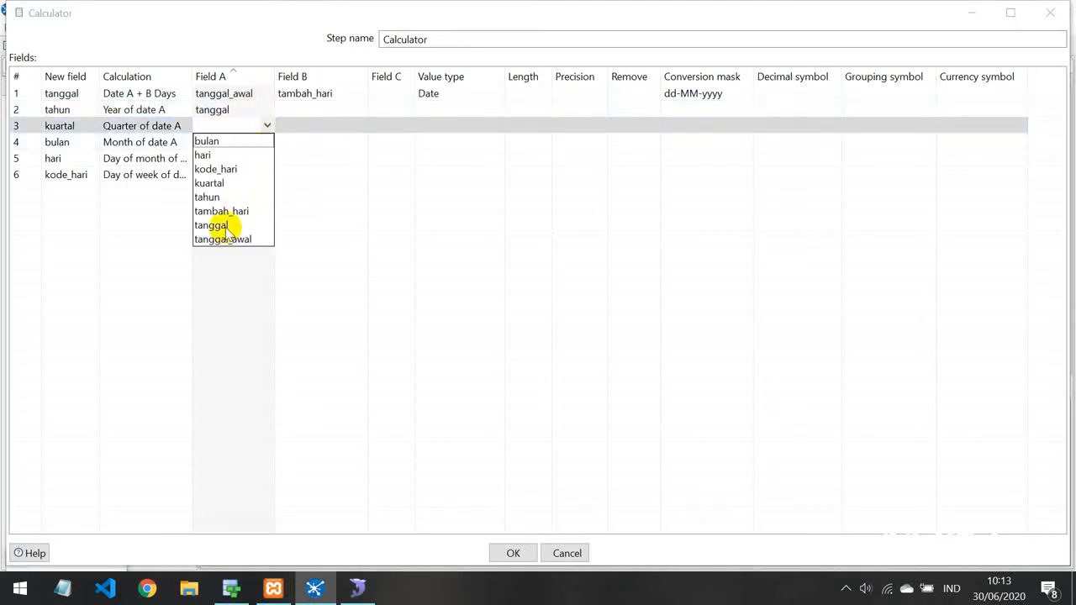
left_click(212, 218)
left_click(267, 143)
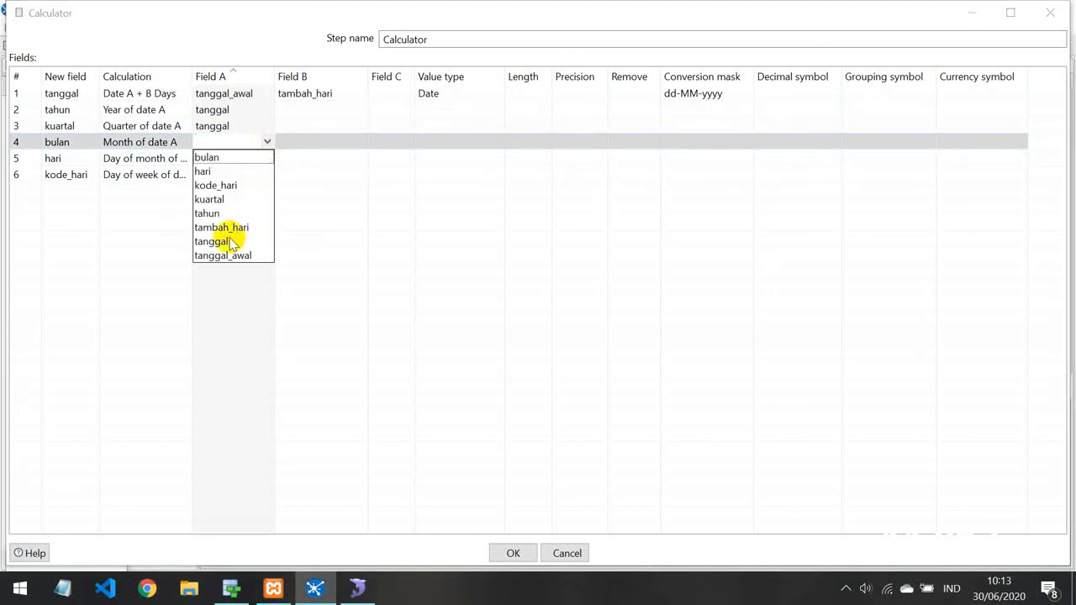
left_click(223, 239)
left_click(261, 159)
left_click(261, 160)
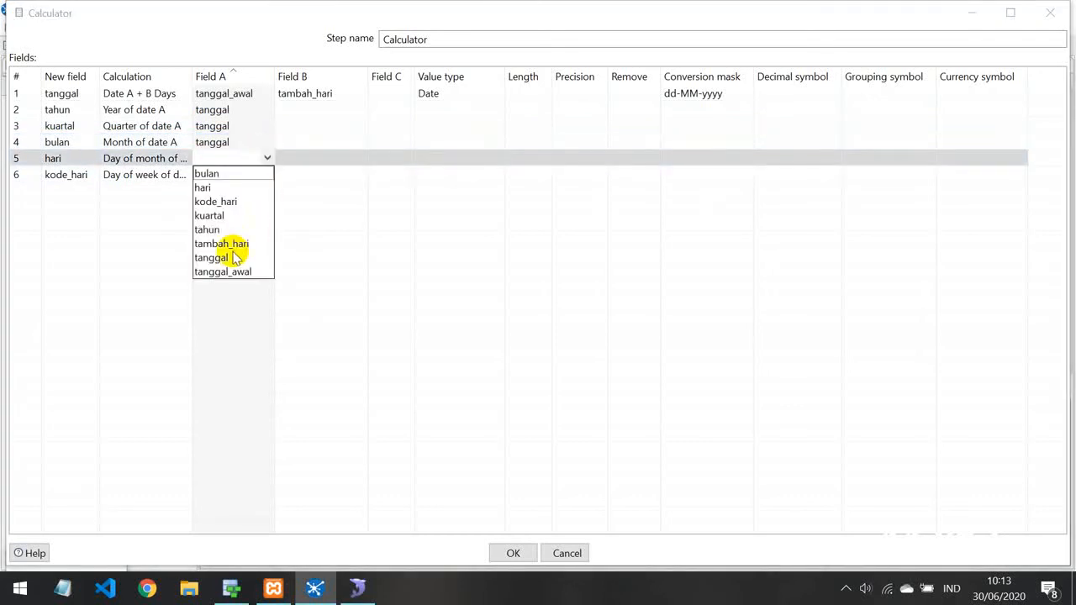
left_click(229, 257)
left_click(268, 177)
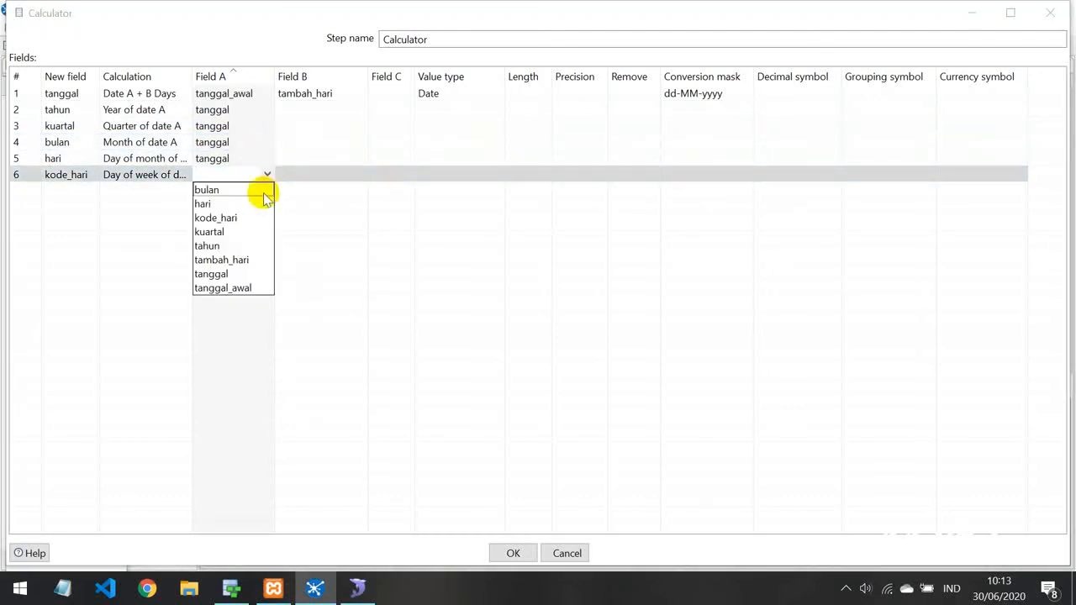
left_click(211, 274)
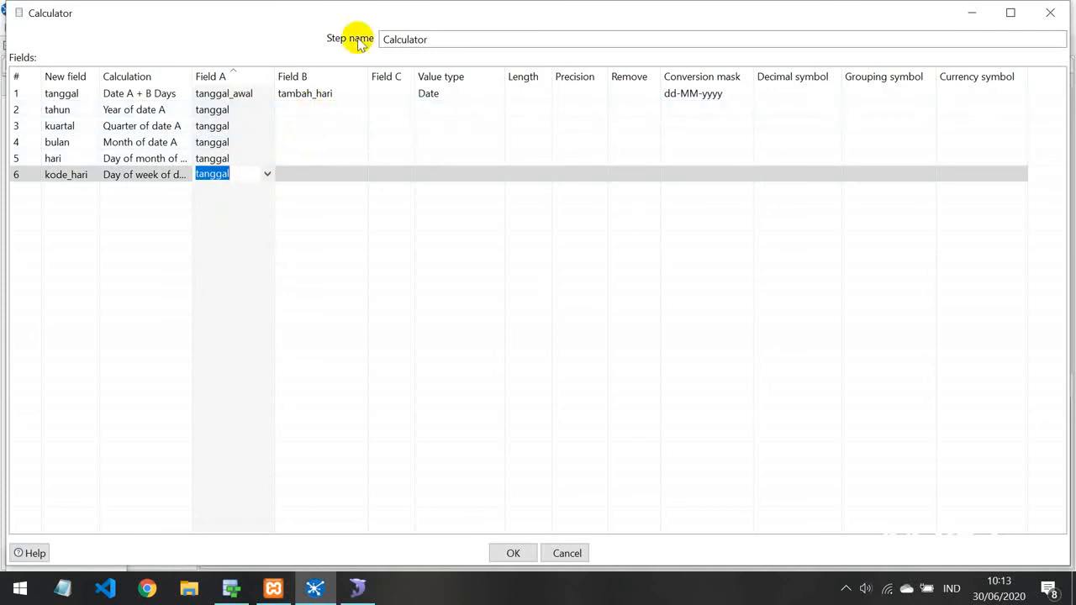
Set the value type to Integer for the tahun, kuartal, bulan, hari and kode_hari rows
left_click(343, 110)
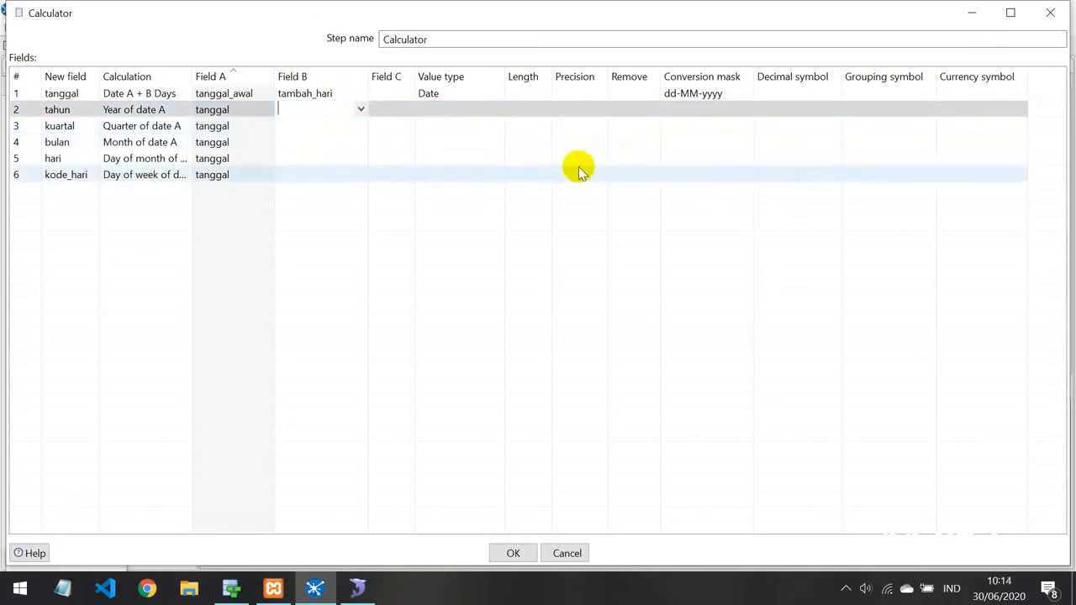
left_click(499, 109)
left_click(497, 112)
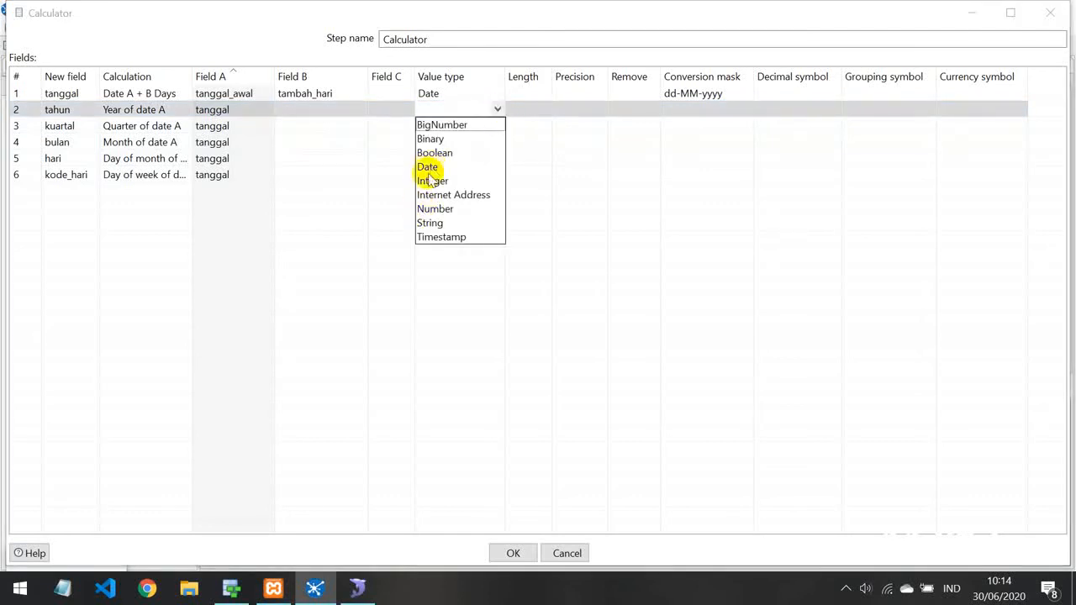
left_click(431, 181)
left_click(492, 126)
left_click(497, 124)
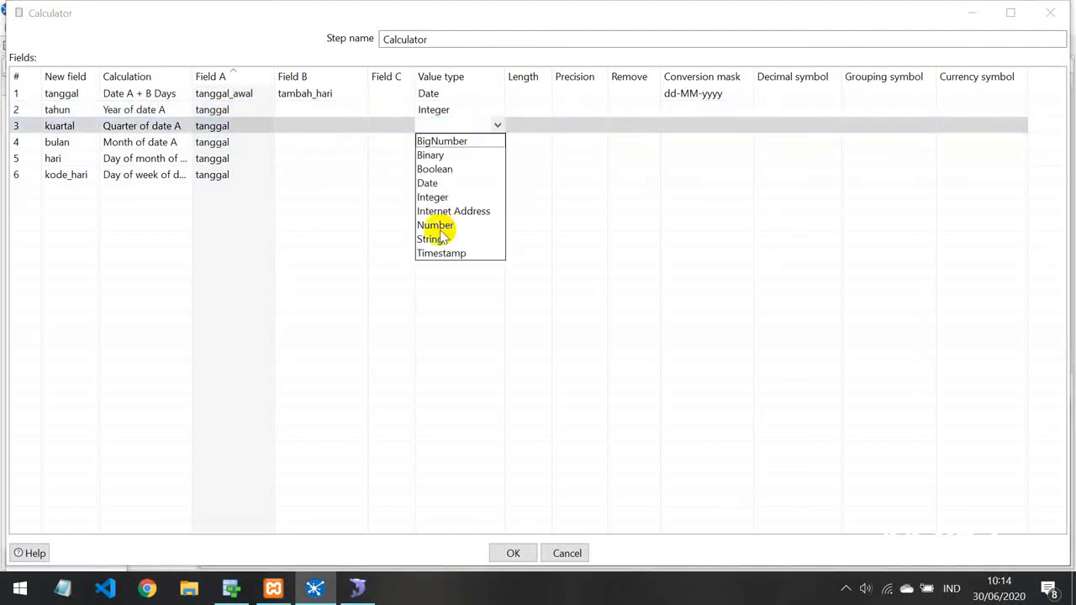
left_click(443, 195)
left_click(494, 143)
left_click(498, 141)
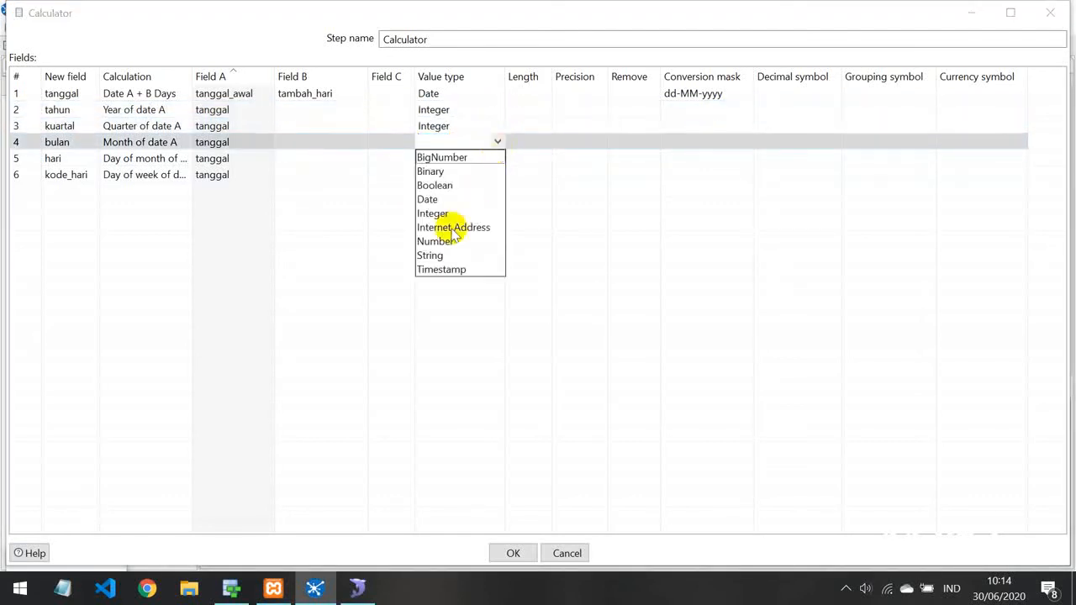
left_click(442, 214)
left_click(494, 160)
left_click(498, 157)
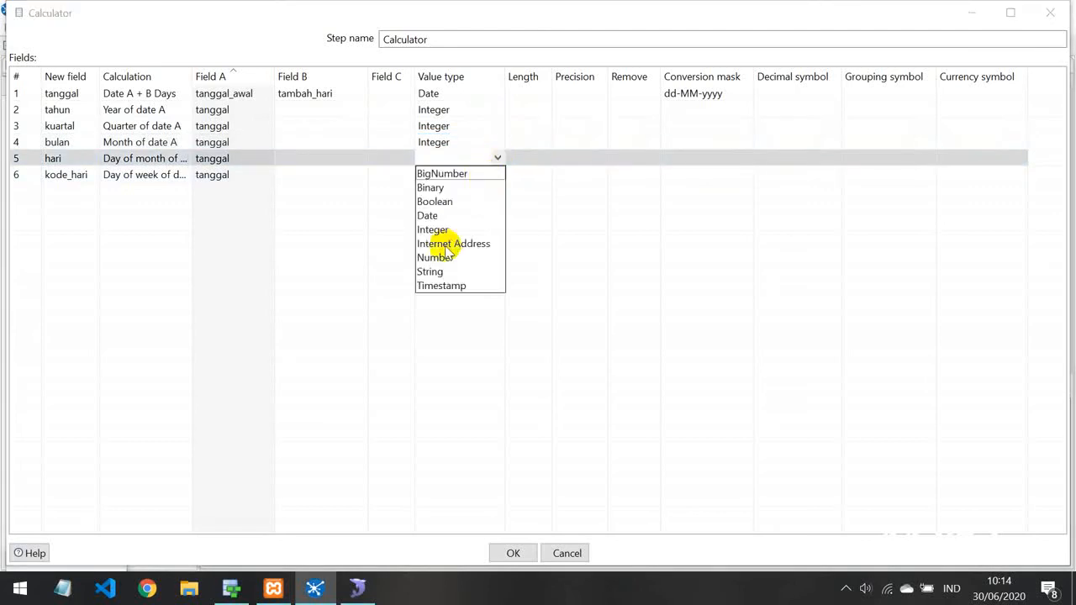
left_click(429, 229)
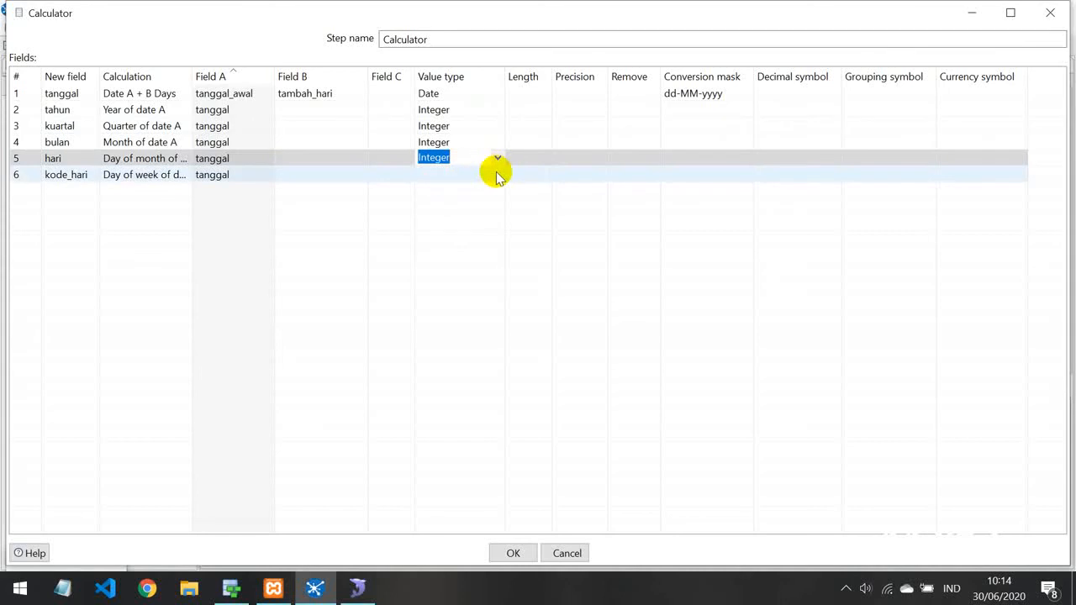
left_click(497, 175)
left_click(498, 173)
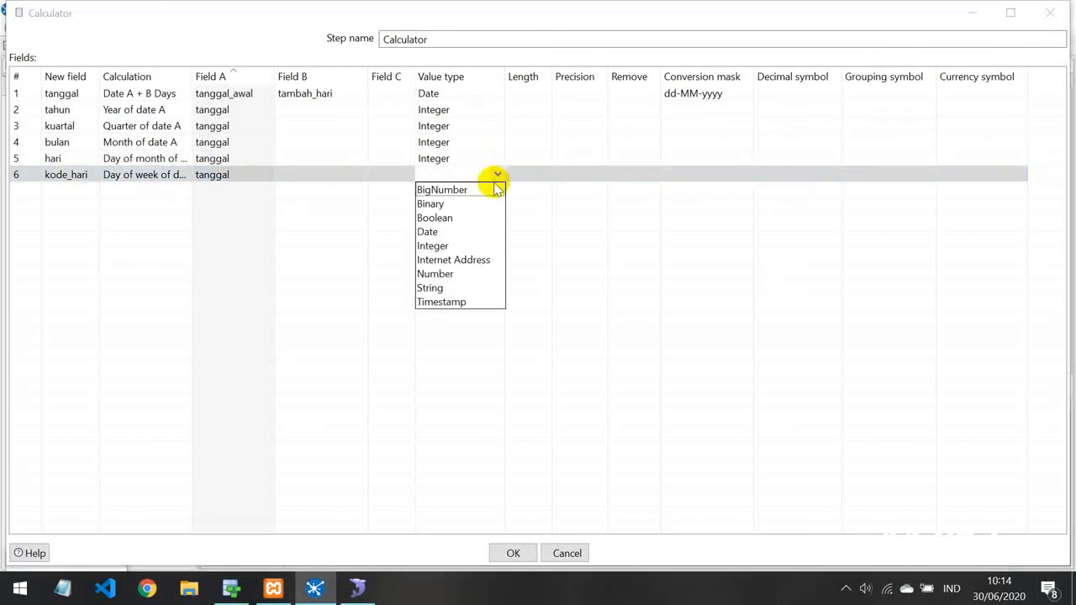
left_click(445, 246)
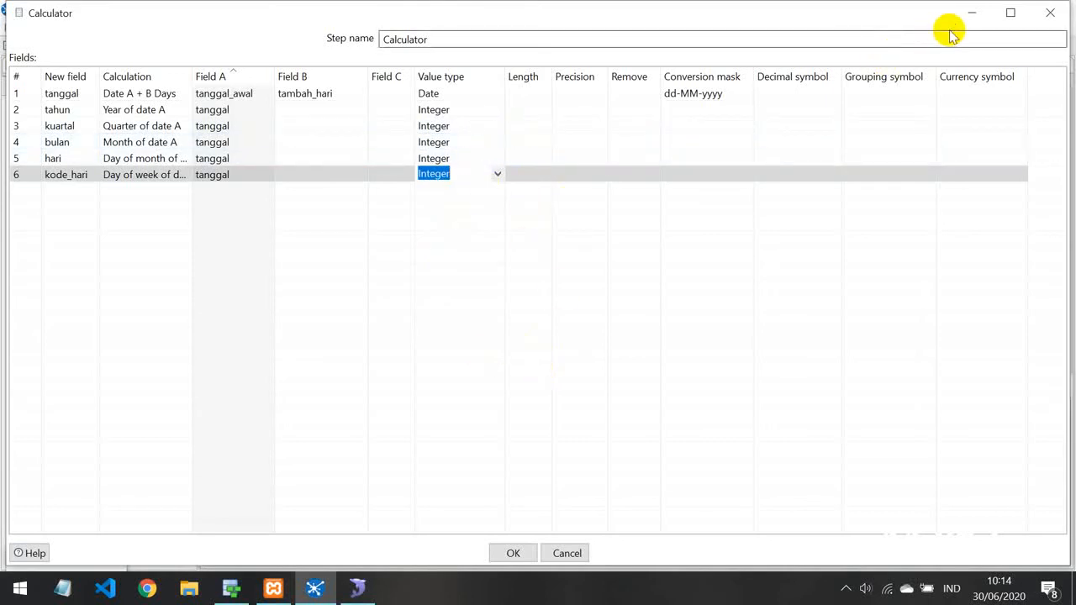
Check the Calculator step's field settings in the Latihan_10_1 transformation, then return to Uas_dimensi_waktu
left_click(968, 13)
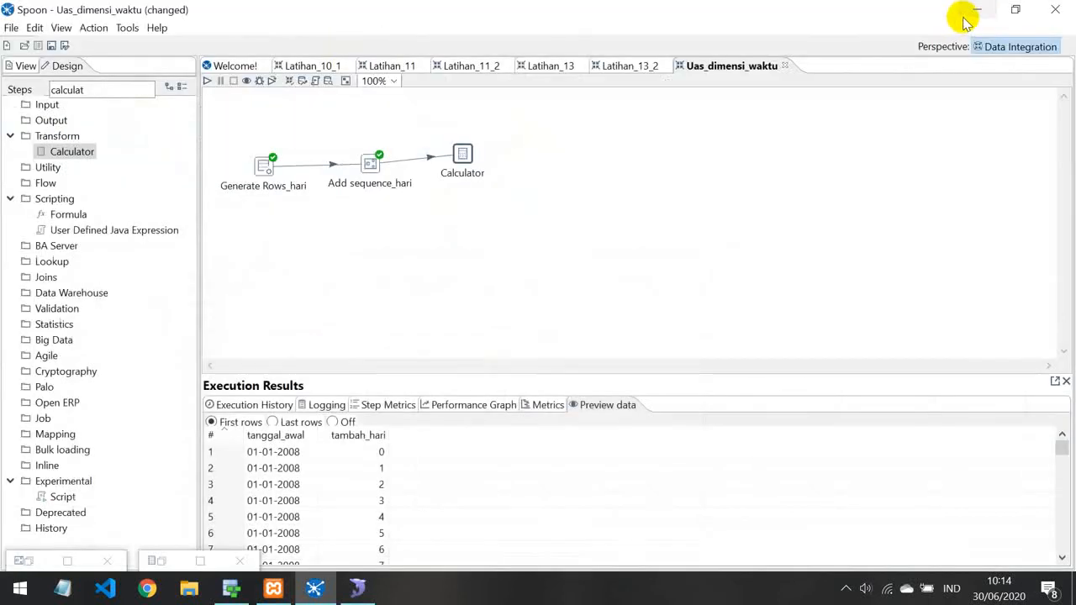
left_click(320, 61)
double_click(401, 204)
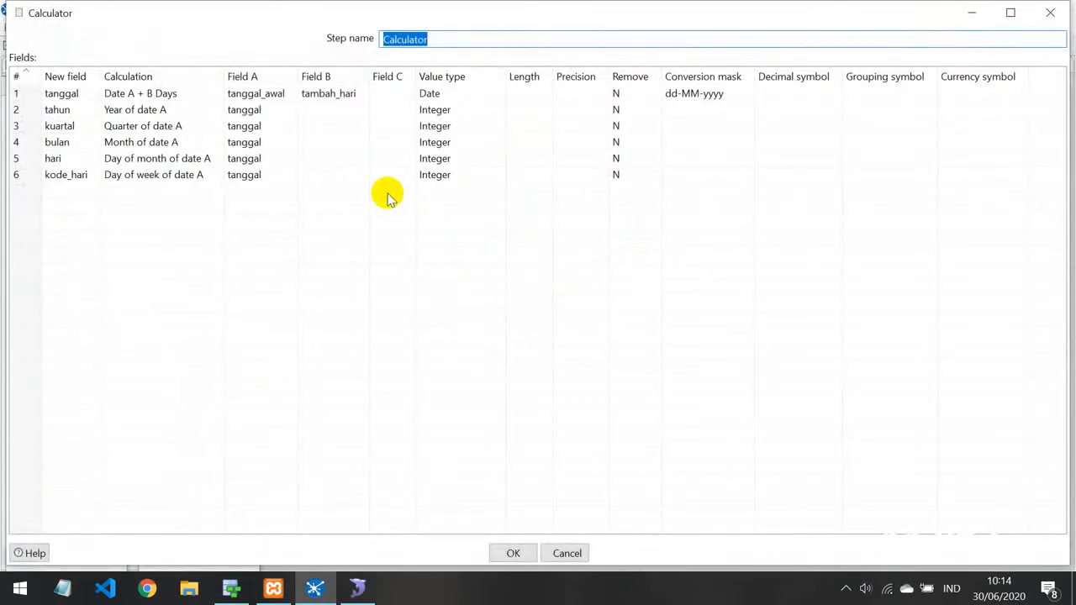
left_click(1052, 16)
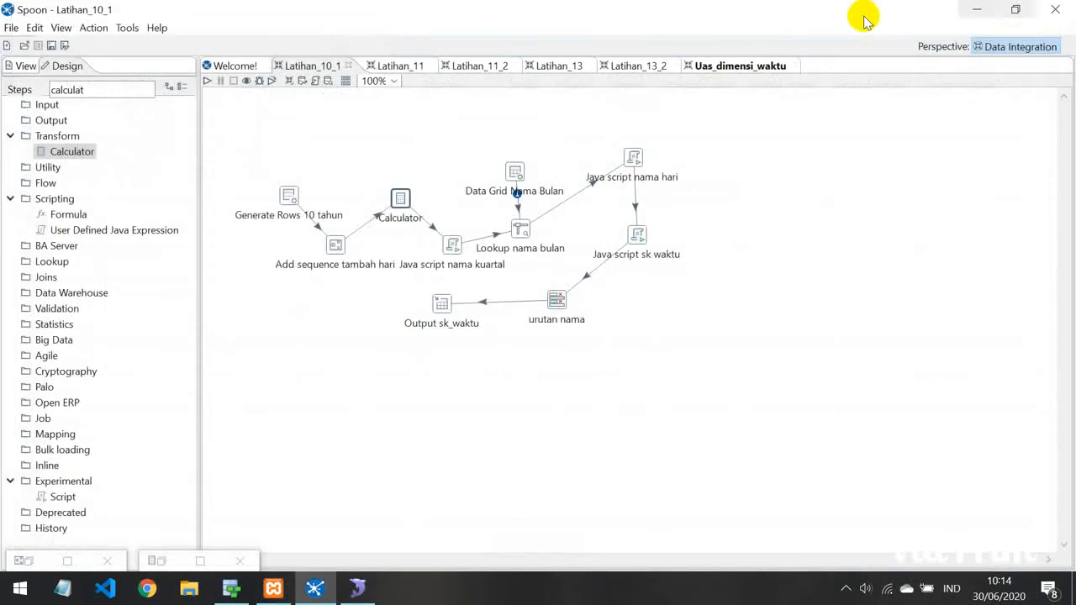
left_click(720, 76)
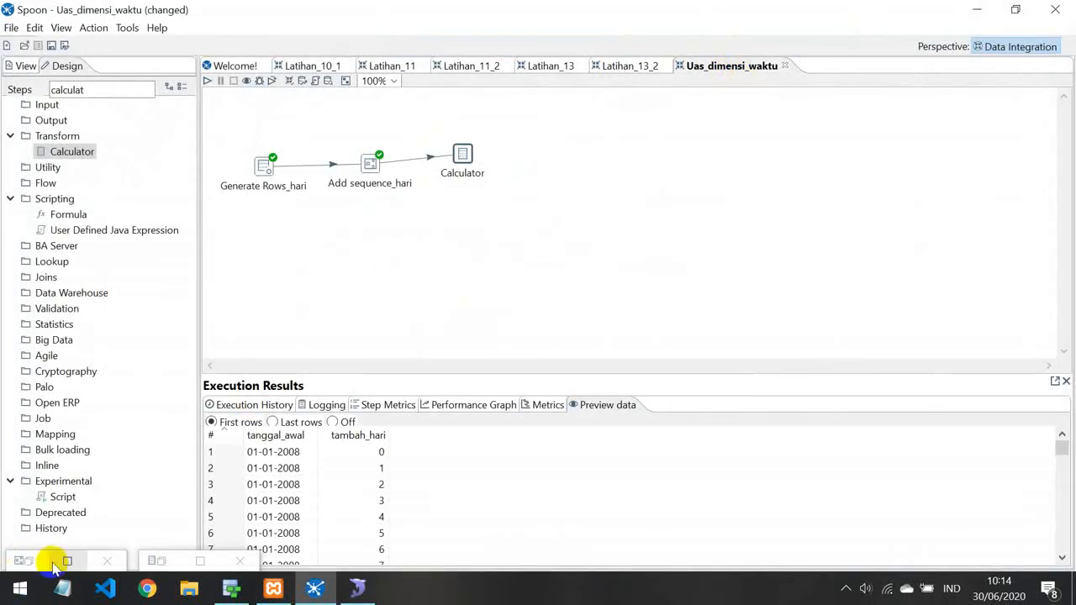
Restore and confirm the Calculator settings, and close the leftover Add sequence_hari dialog without changes
left_click(200, 562)
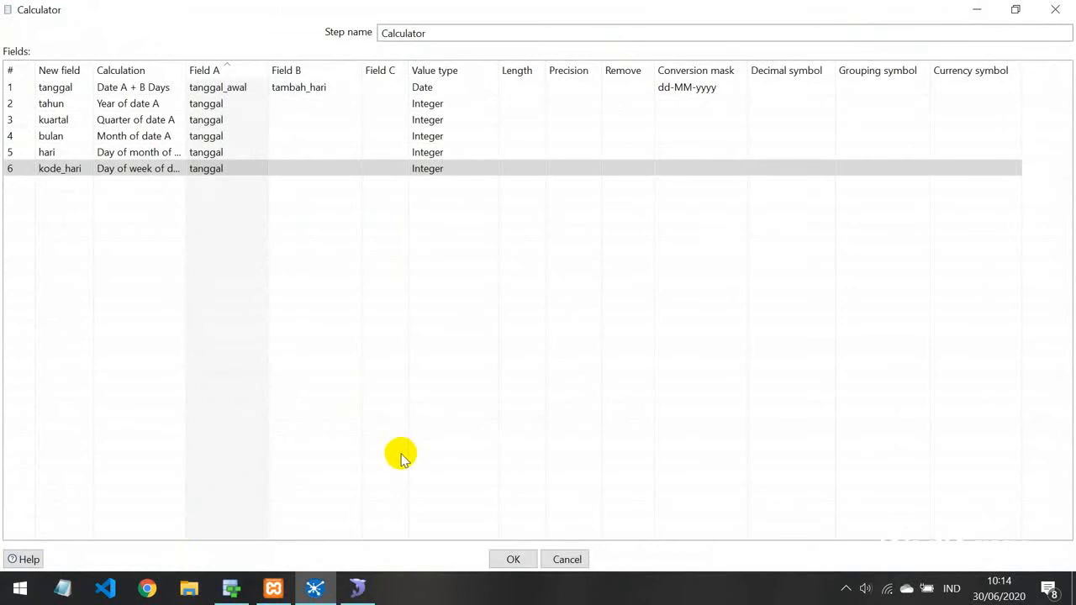
left_click(513, 559)
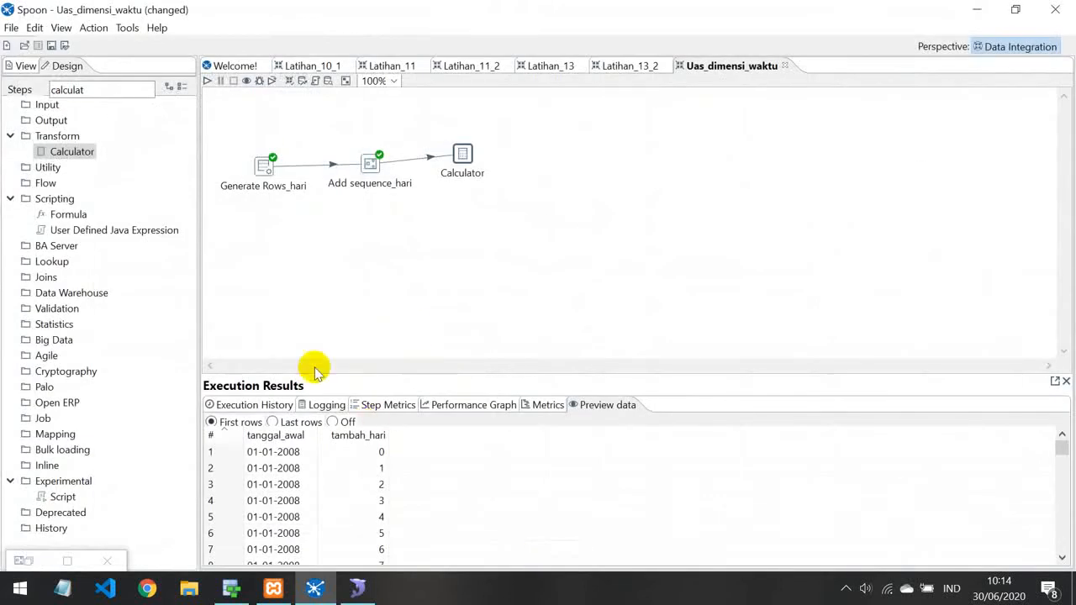
left_click(70, 559)
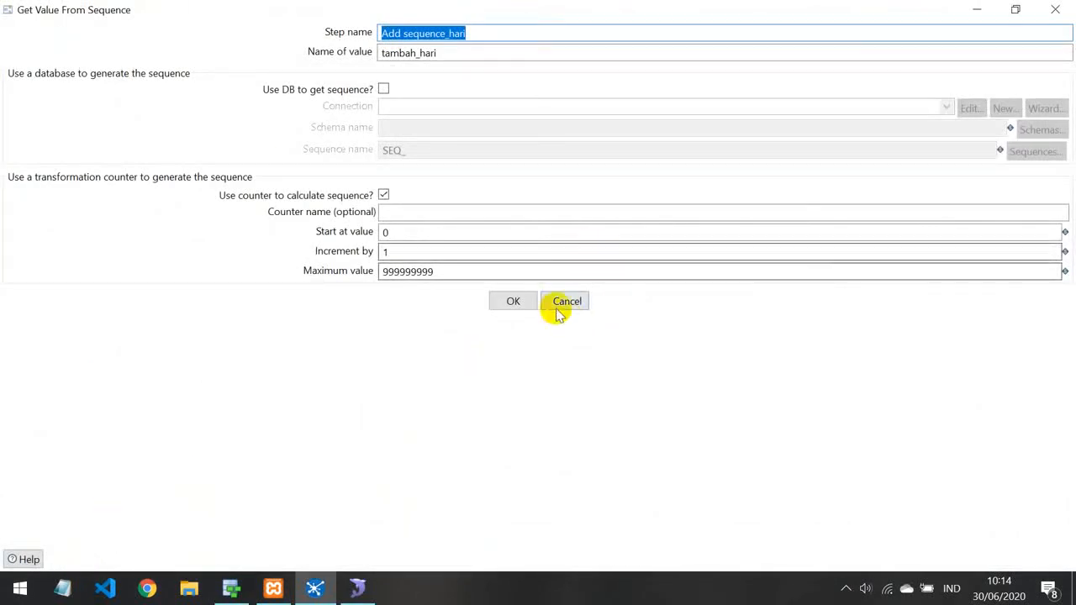
left_click(1055, 10)
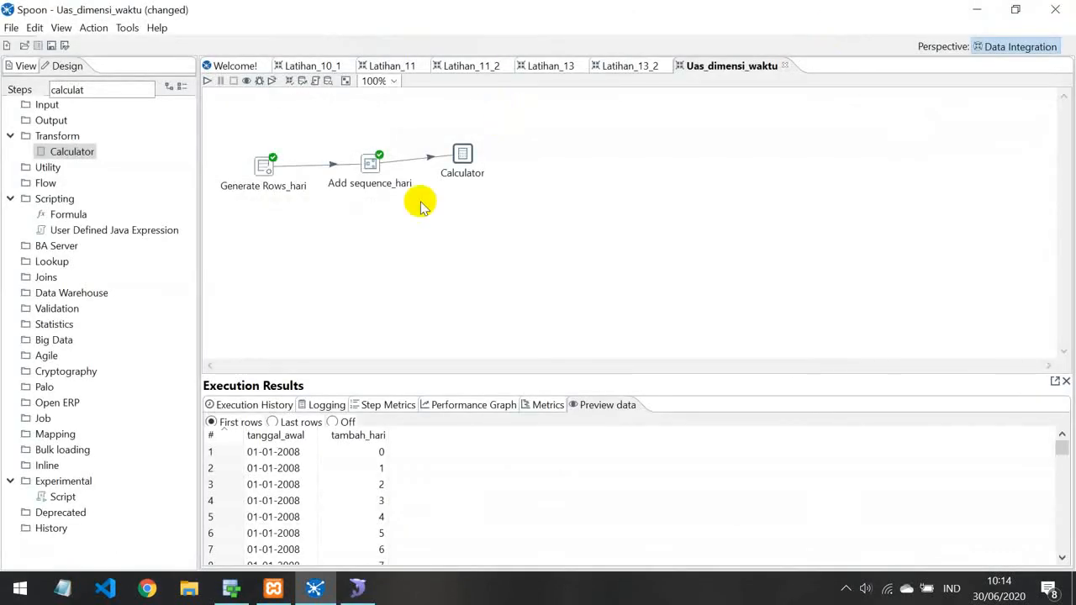
Save and run the Uas_dimensi_waktu transformation locally, and examine the Calculator's preview rows
left_click(208, 82)
left_click(490, 521)
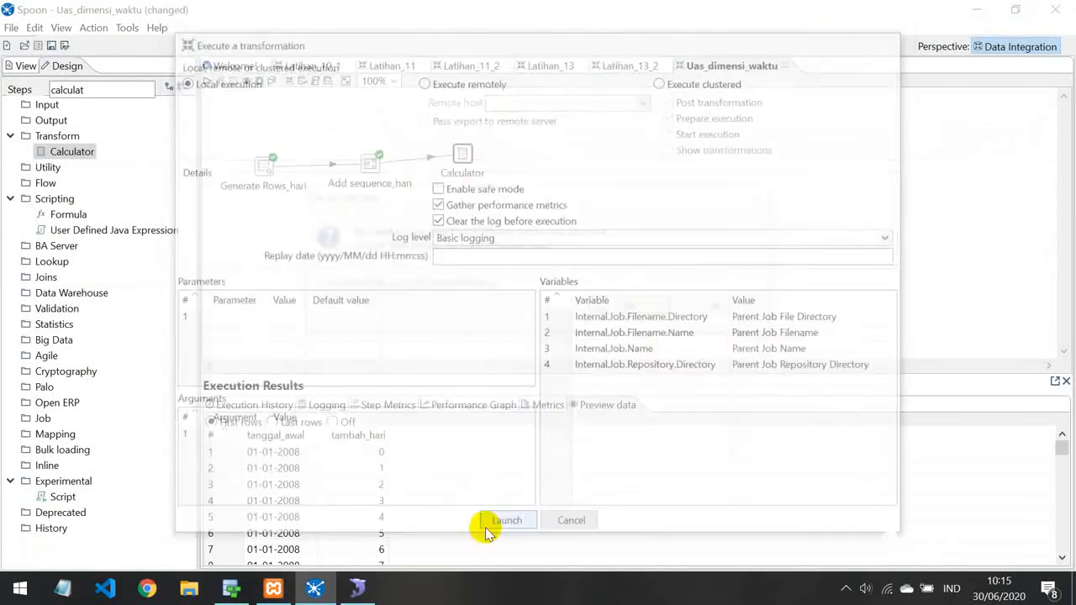
left_click(615, 309)
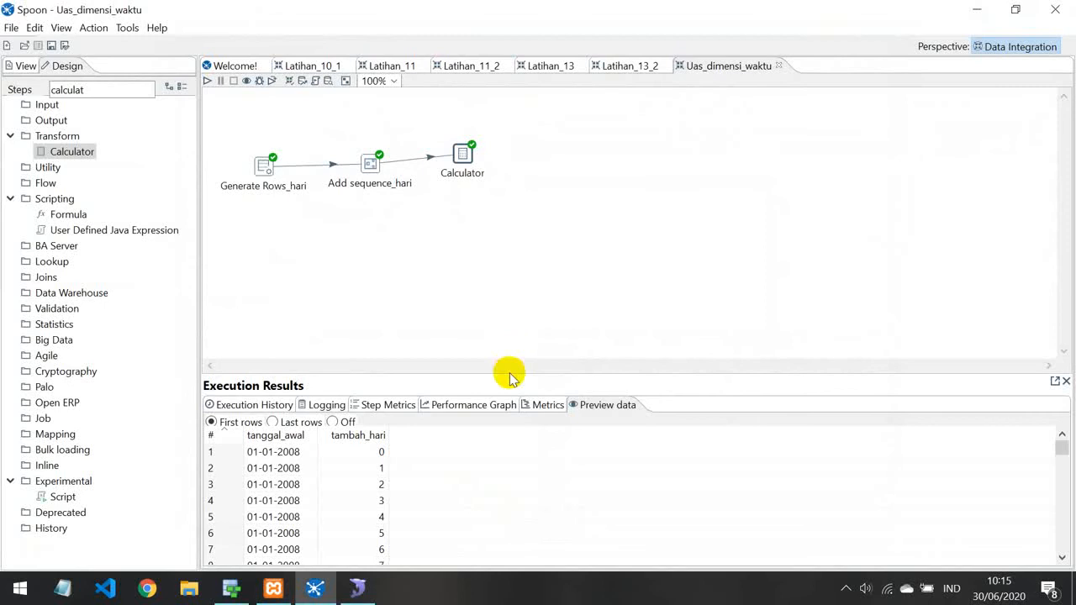
left_click(548, 407)
left_click(602, 407)
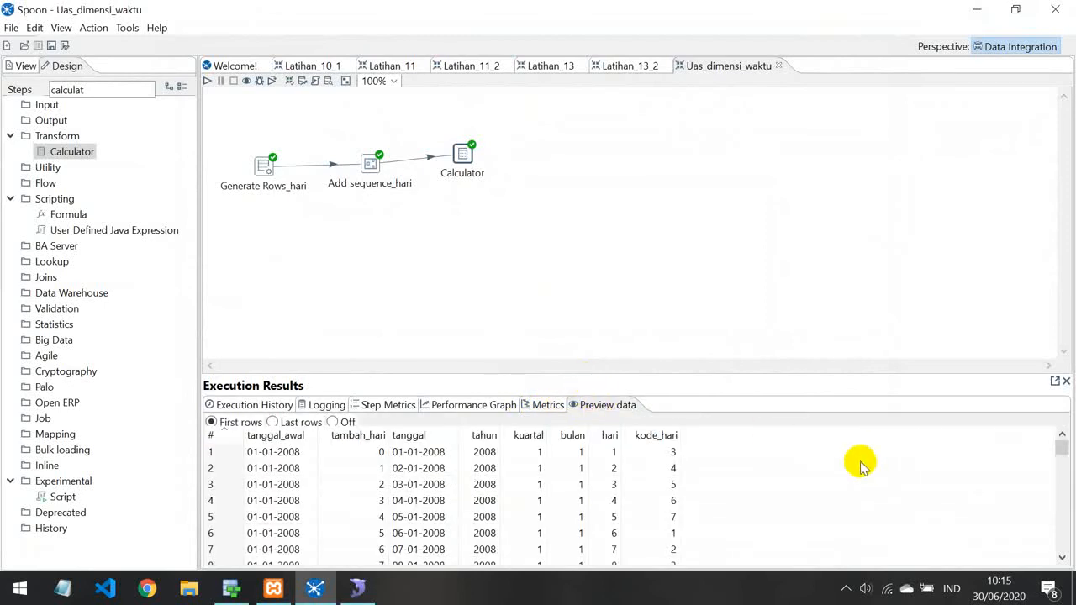
mouse_move(1061, 449)
left_mouse_down()
mouse_move(1063, 463)
mouse_move(1059, 435)
left_mouse_up()
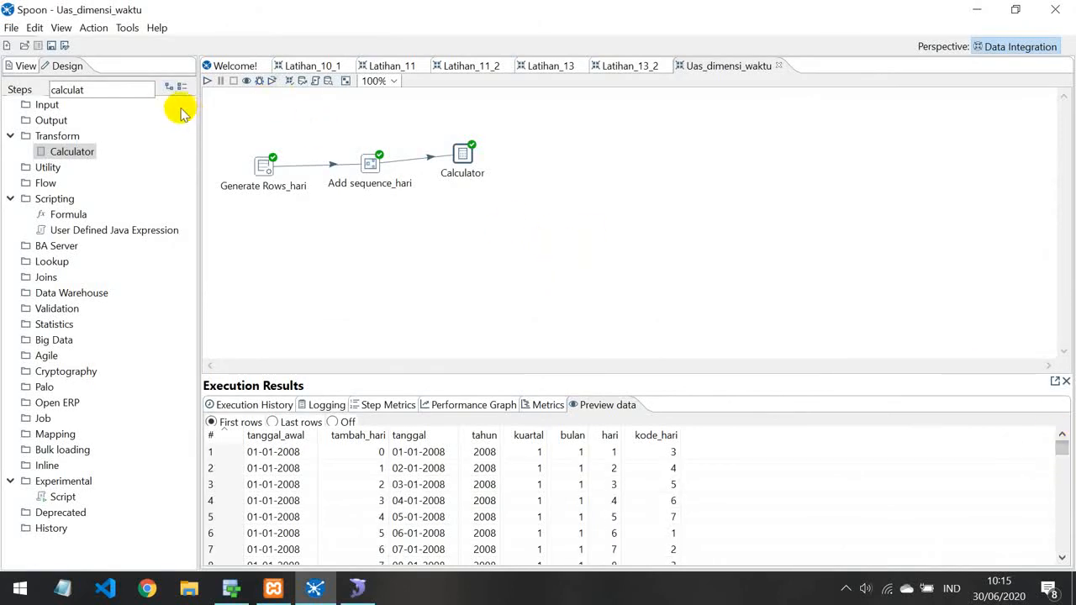
Search the steps for "java", add a Modified Java Script Value step beside Calculator and connect Calculator to it
double_click(115, 89)
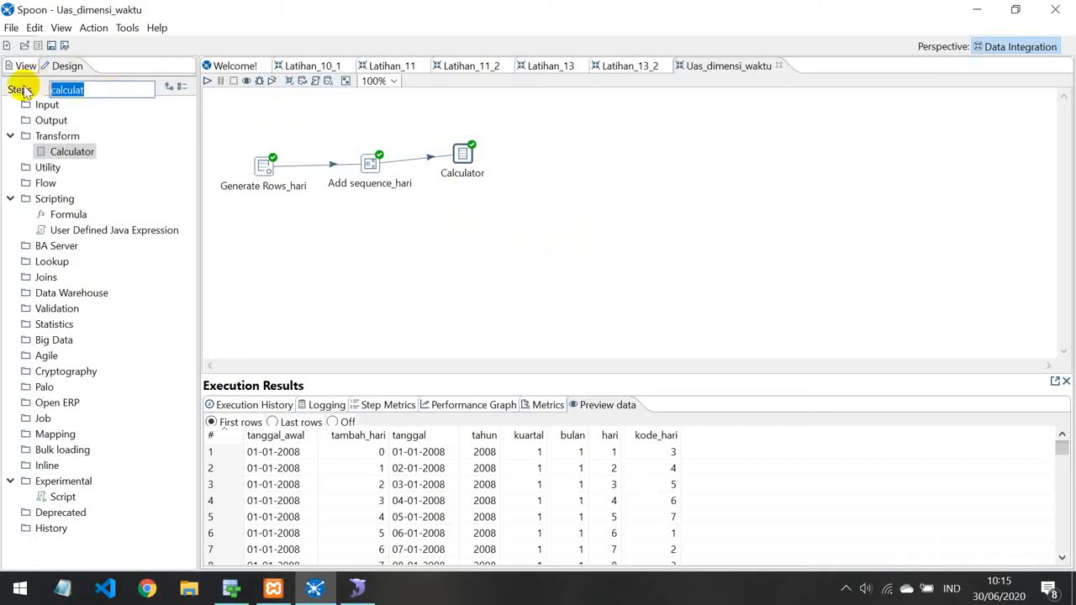
key("BackSpace")
type("java")
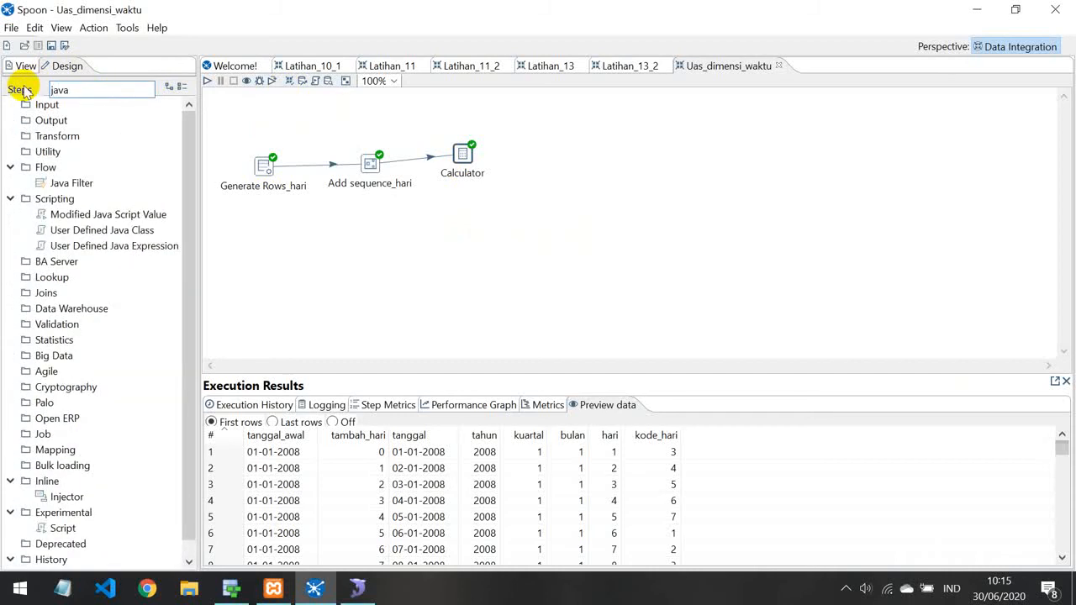
left_click_drag(73, 214, 535, 150)
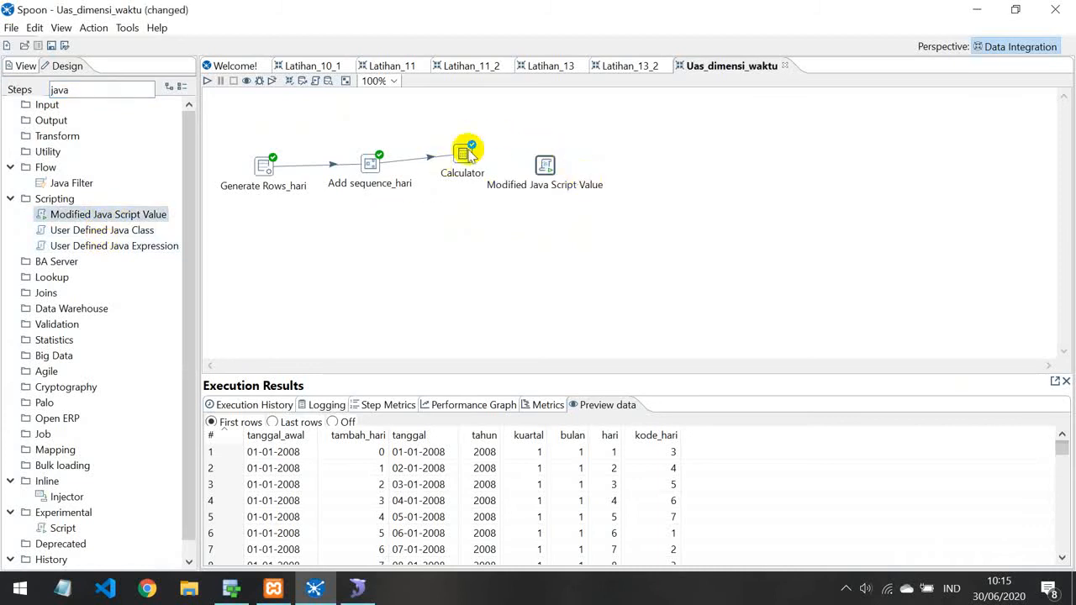
mouse_move(468, 155)
left_click_drag(477, 193, 546, 167)
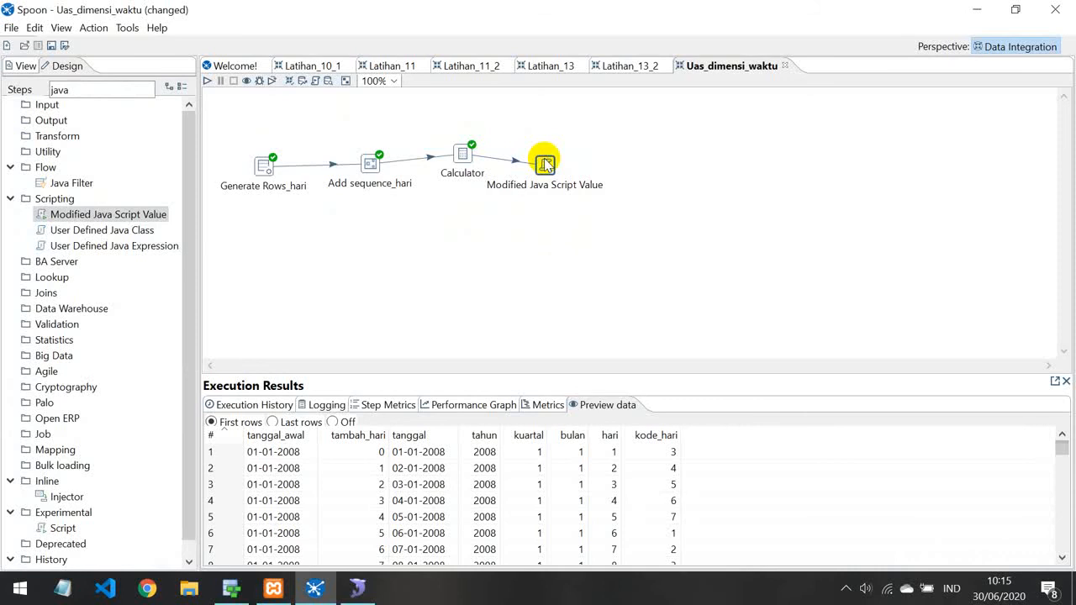
Rename the Modified Java Script Value step as Java script nama_kuartal
double_click(545, 164)
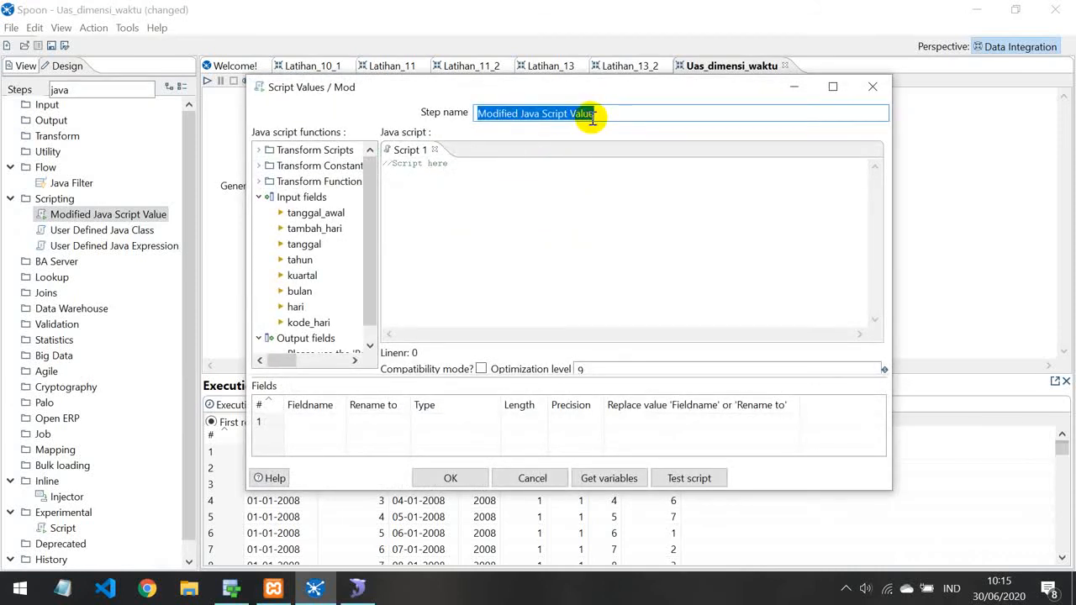
type("Java script")
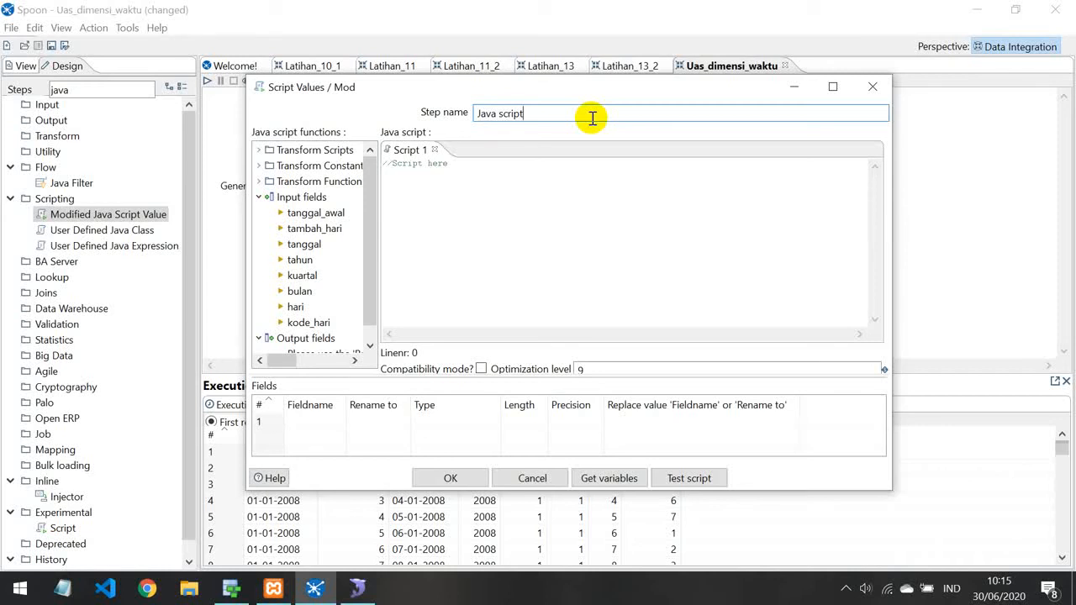
type("nama_kuartal")
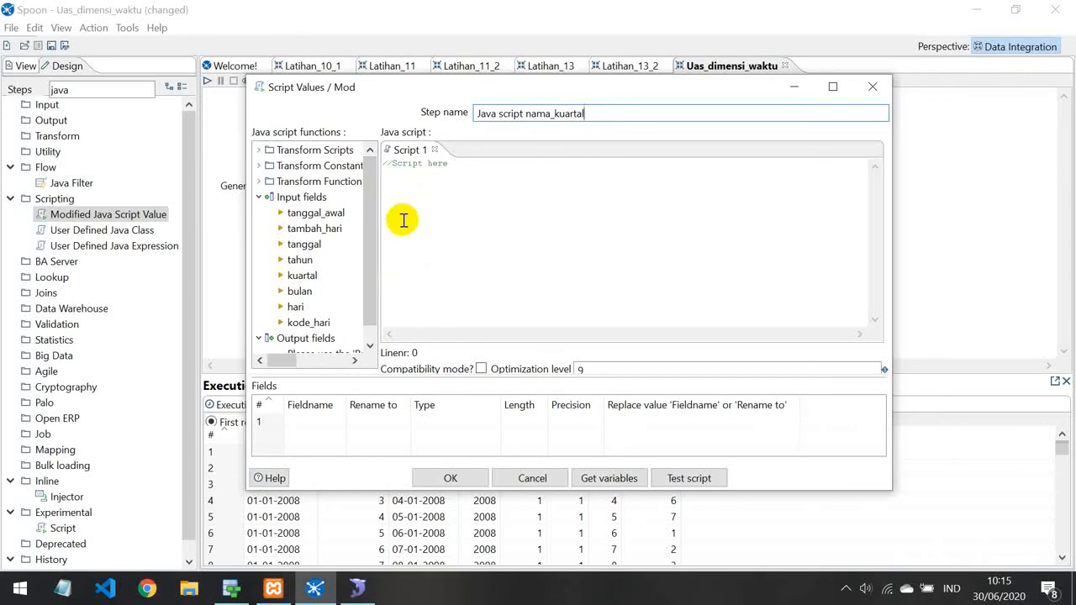
Write the script line var nama_kuartal = "Kuartal" + kuartal; below the opening comment
left_click(394, 181)
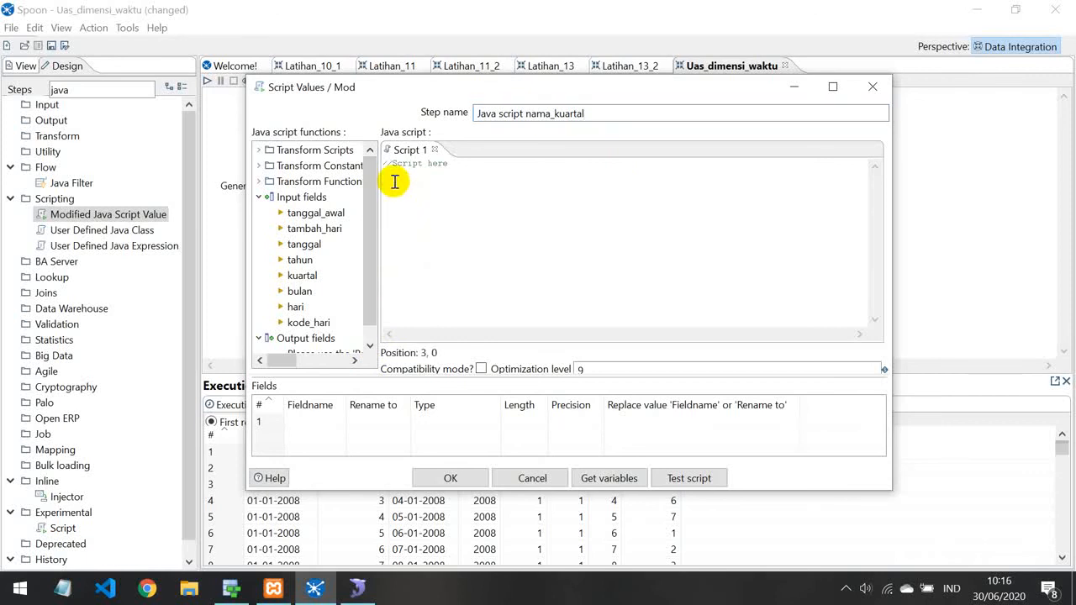
type("var nama_kuartal =")
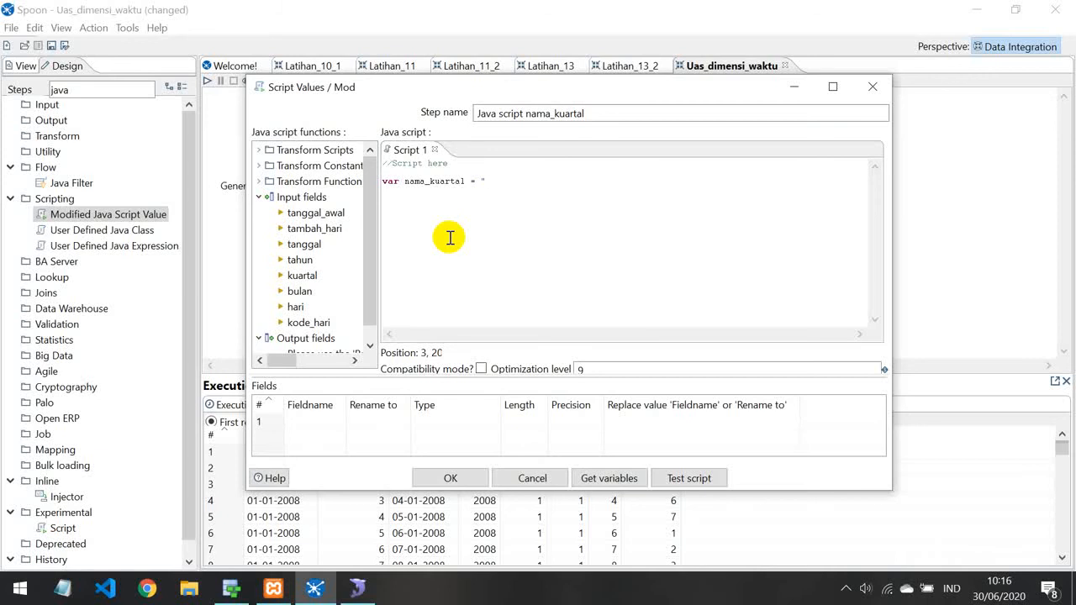
type("Kuartal")
type("\" + kuartal")
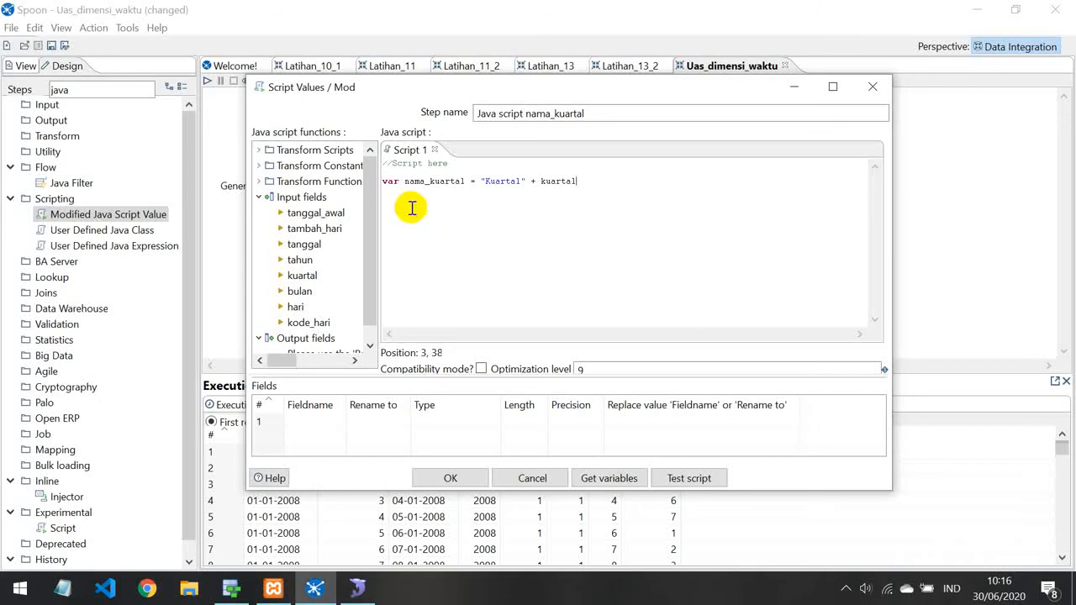
type(";")
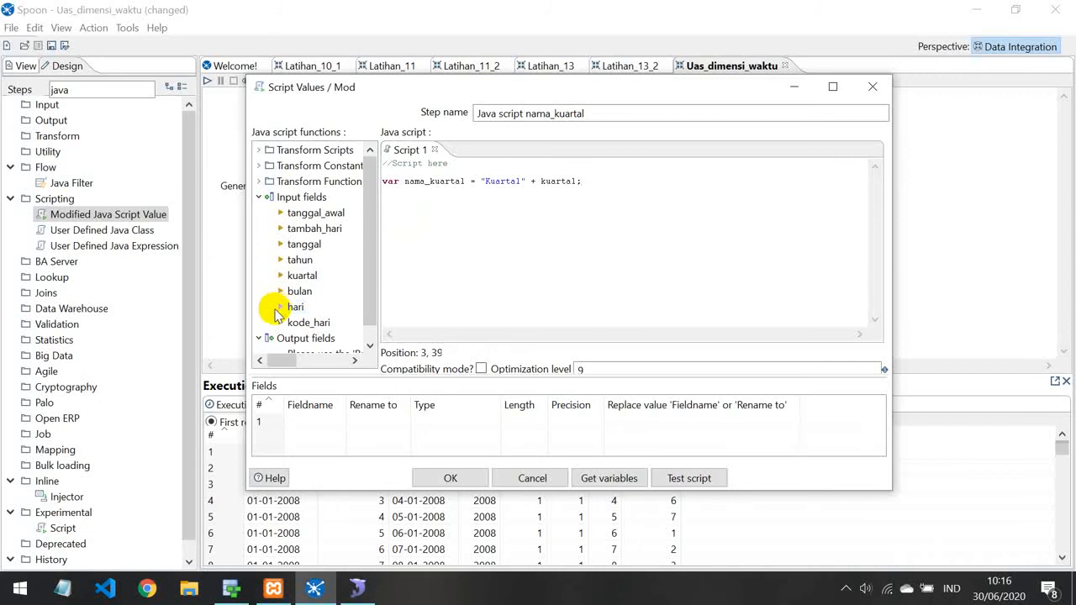
Add an output field named nama_kuartal to the script step and set its type to Integer
left_click(335, 422)
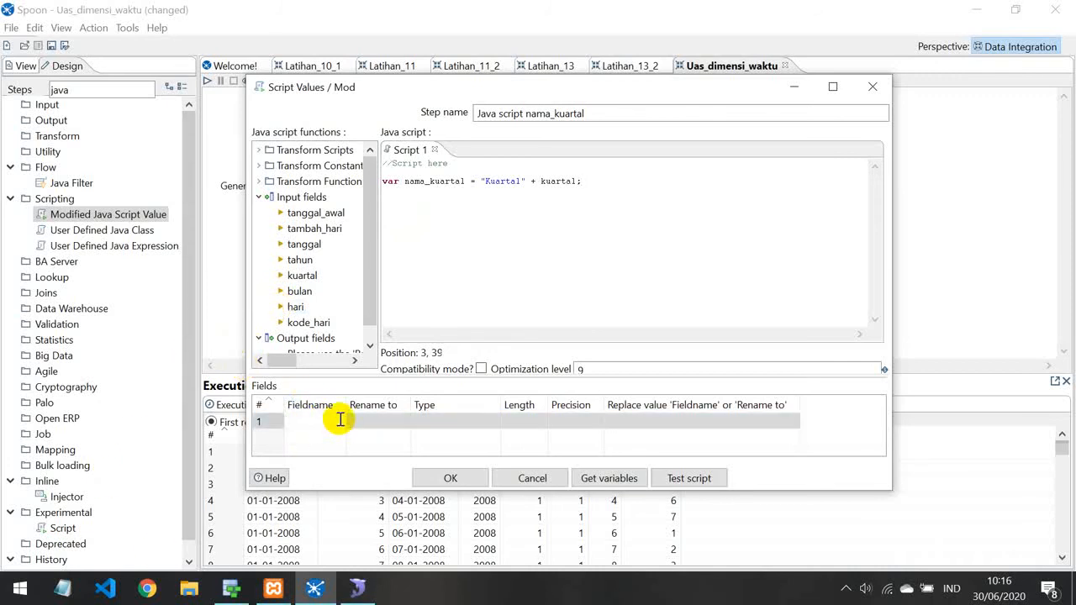
type("nama")
type("_kuartal")
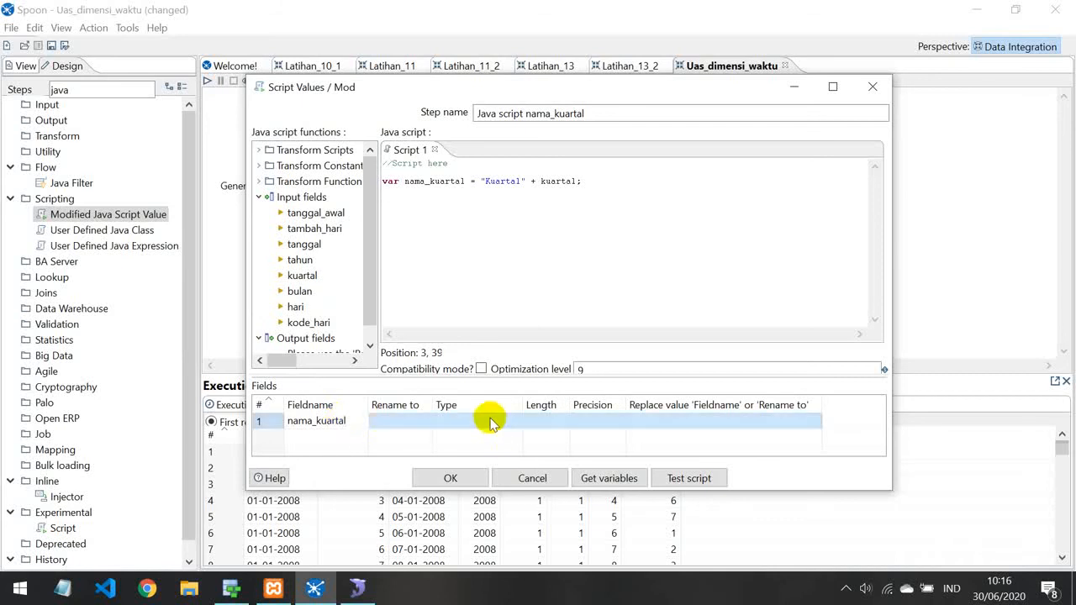
left_click(490, 426)
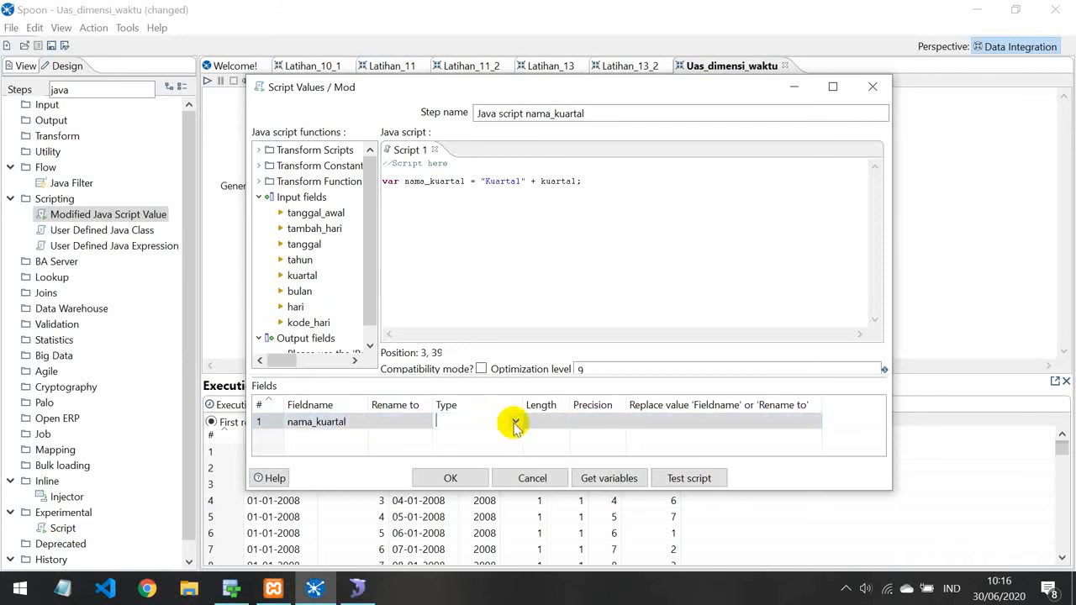
left_click(515, 423)
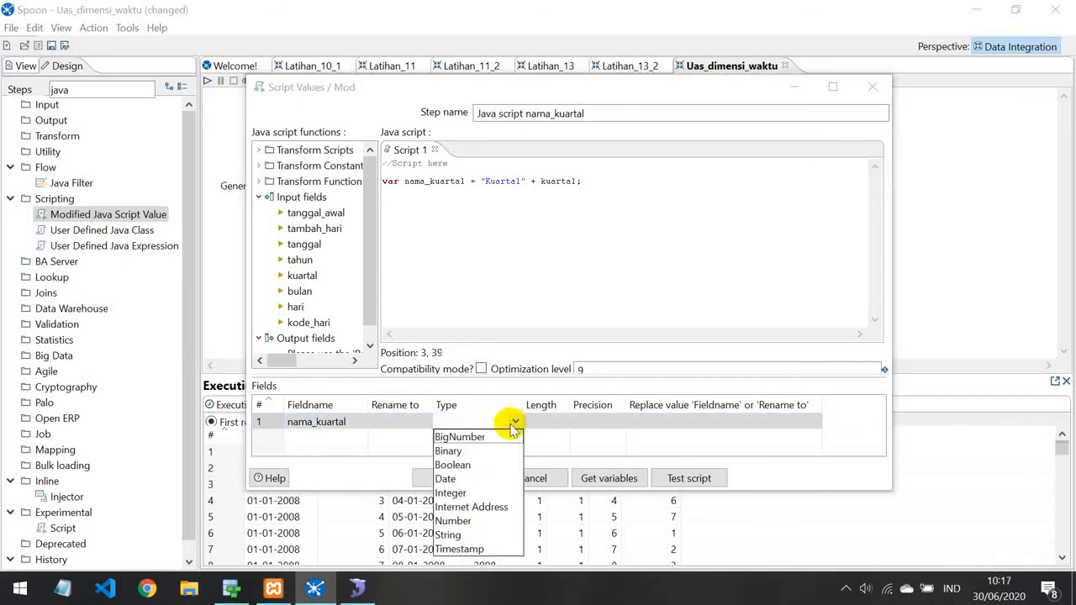
left_click(464, 495)
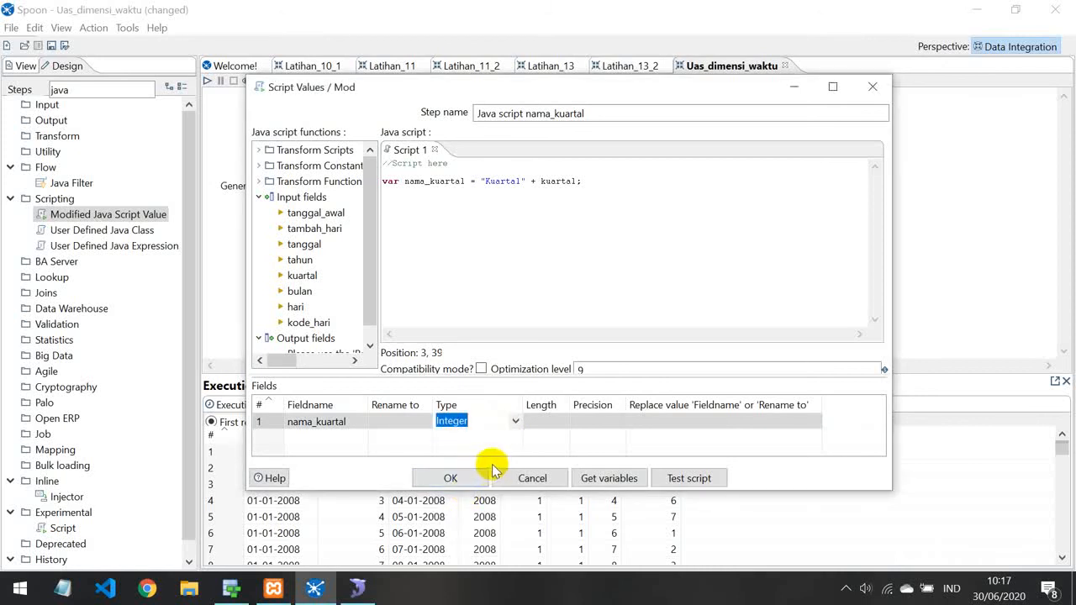
left_click(275, 420)
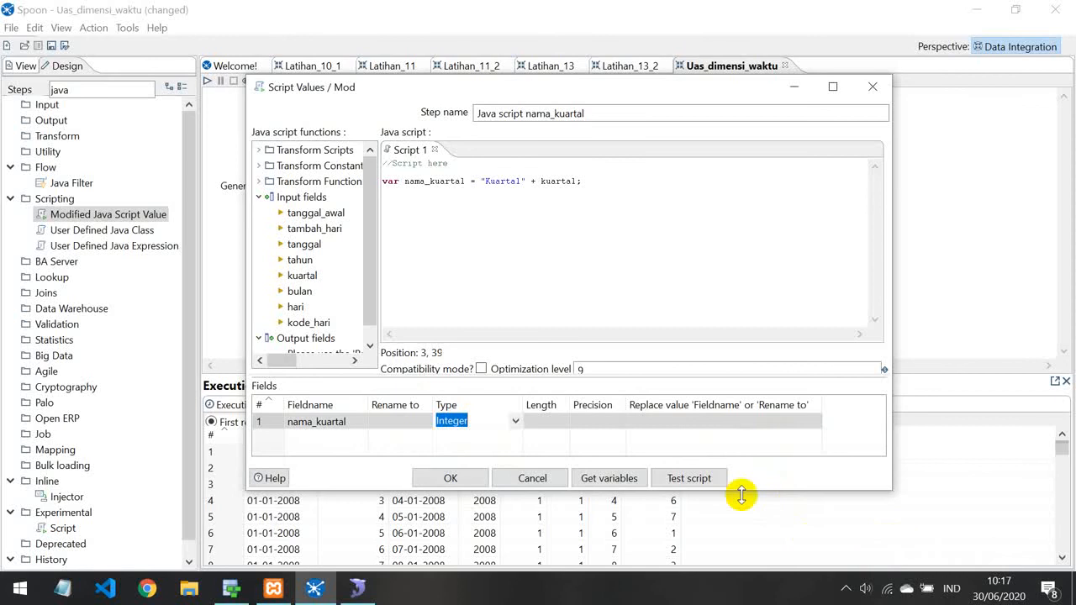
Test the script with the proposed 10 rows of test data and examine the resulting log
left_click(689, 478)
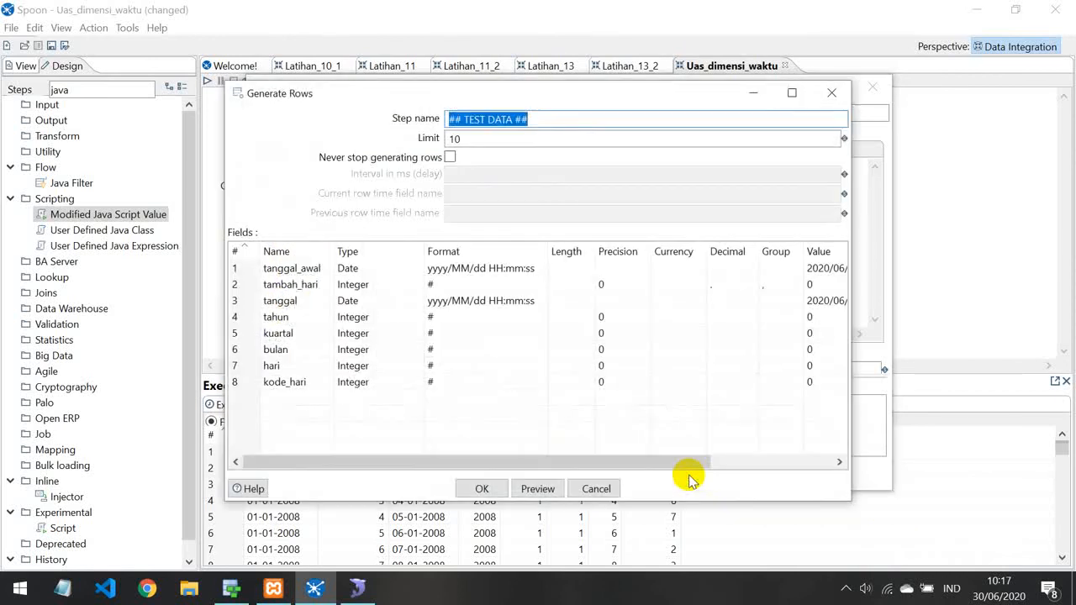
left_click(481, 488)
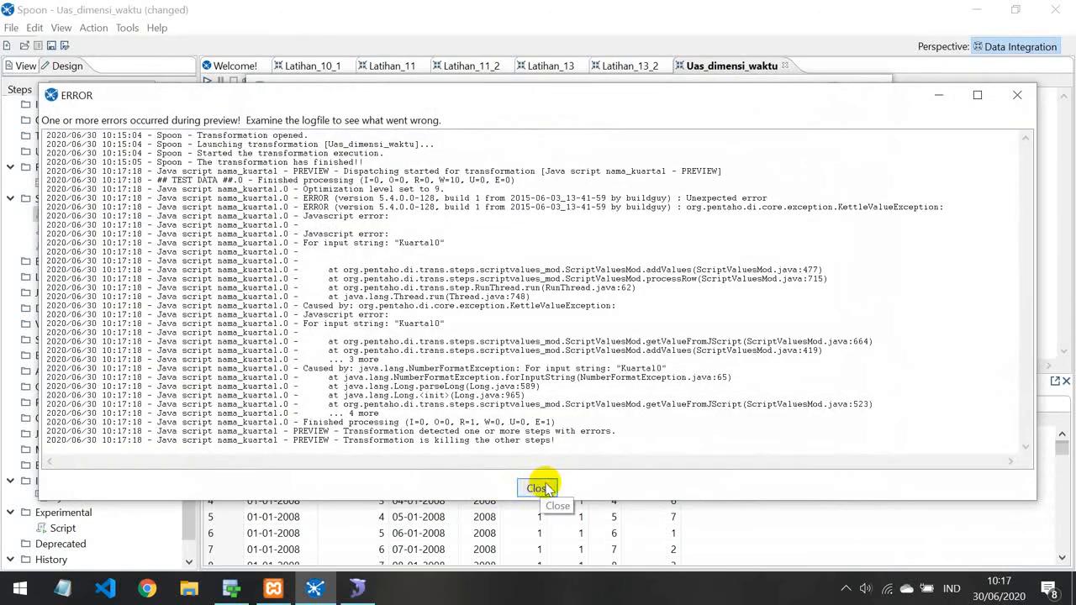
left_click(542, 488)
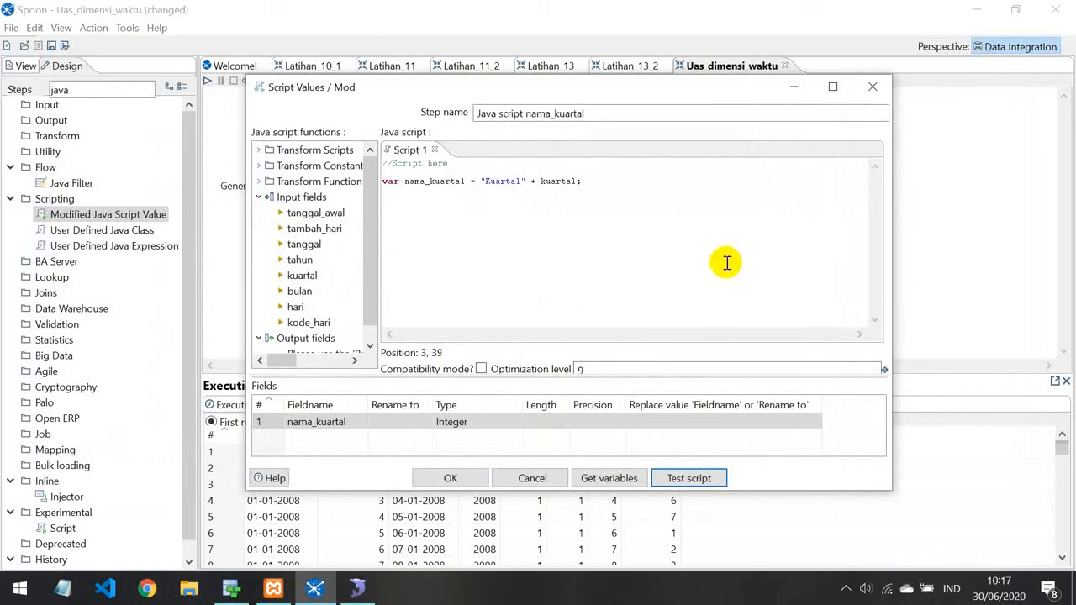
scroll(357, 231, "down", 1)
scroll(370, 210, "up", 1)
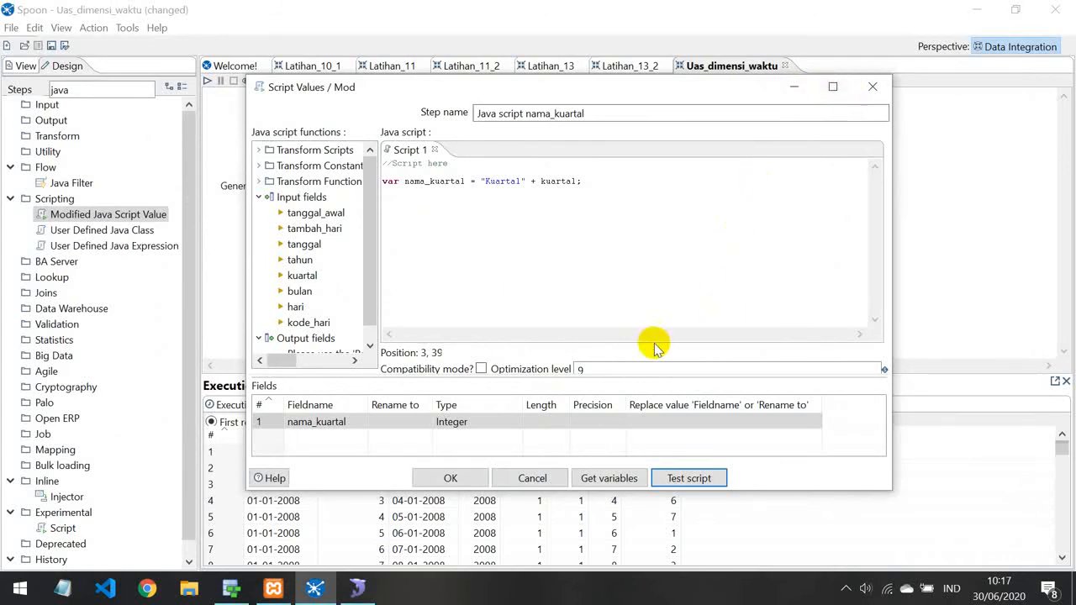
Set the type of the nama_kuartal output field to String
left_click(514, 422)
left_click(514, 423)
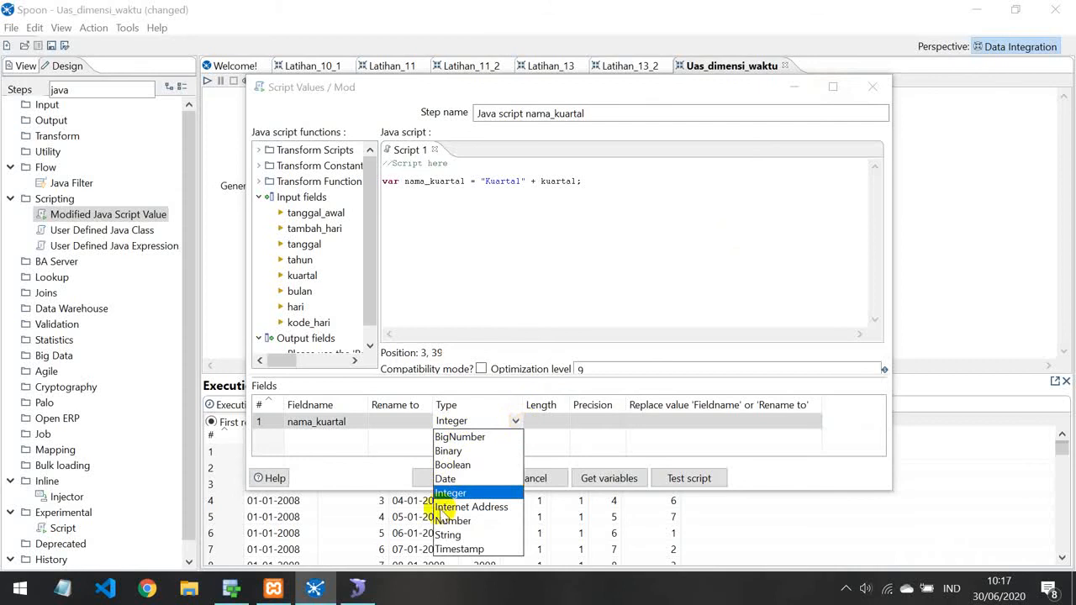
left_click(458, 538)
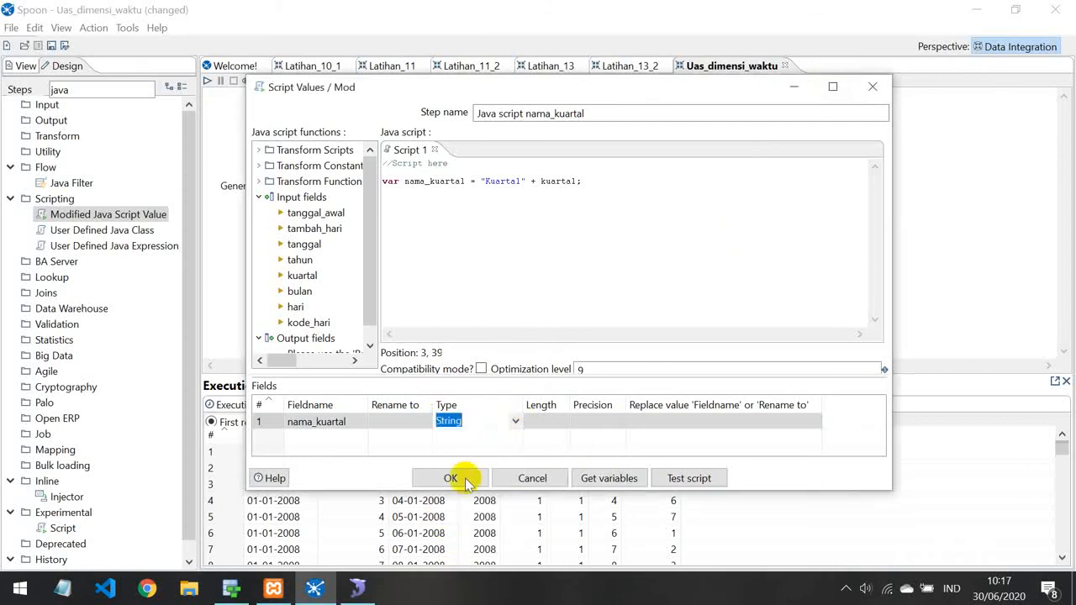
Test the script again with the 10 test rows and apply the script step's settings
left_click(689, 479)
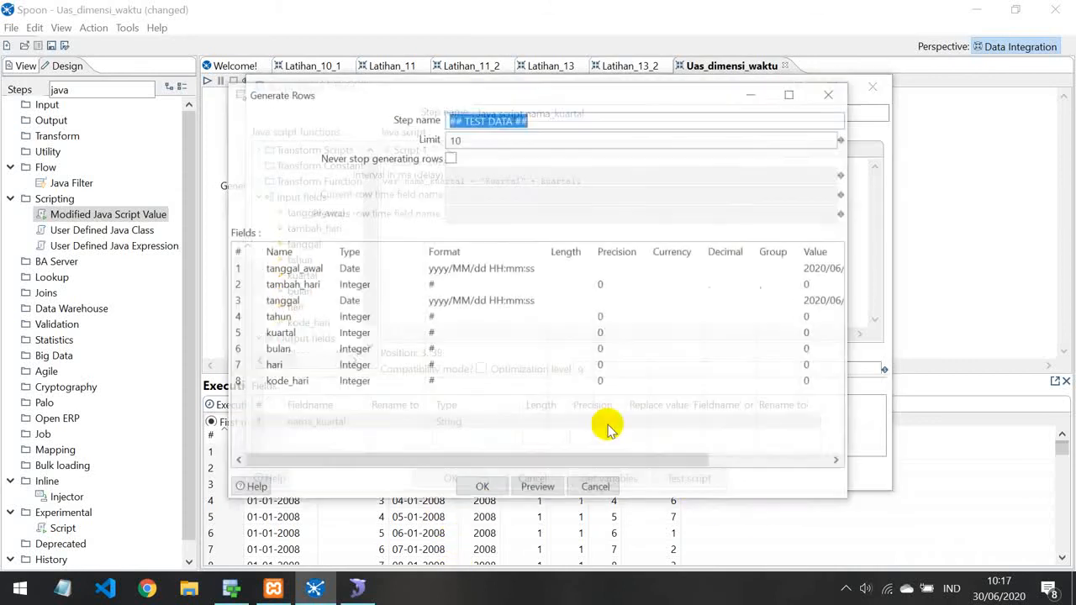
left_click(485, 483)
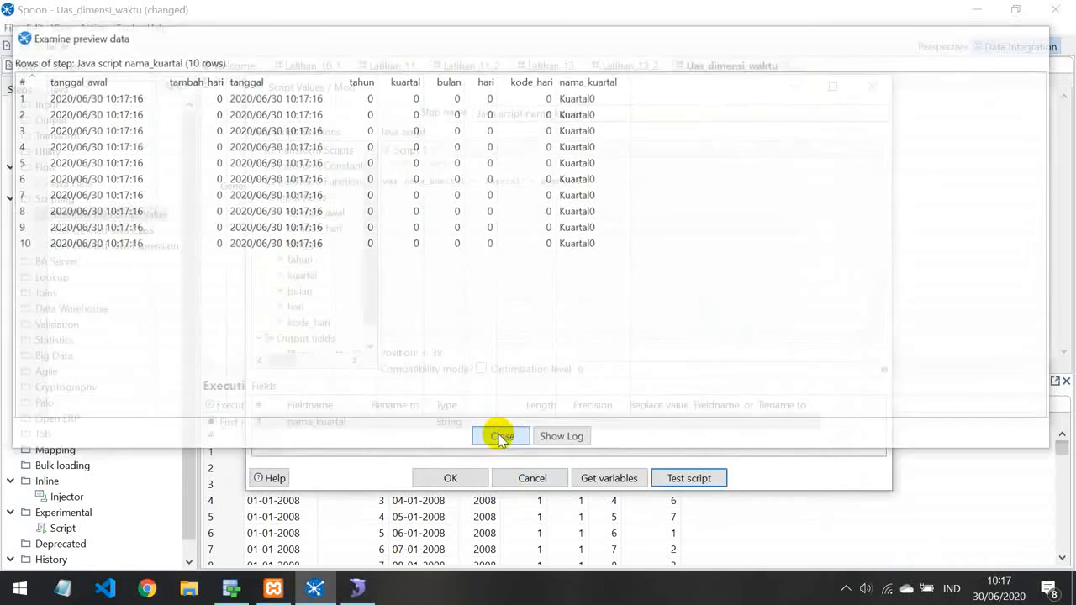
left_click(501, 437)
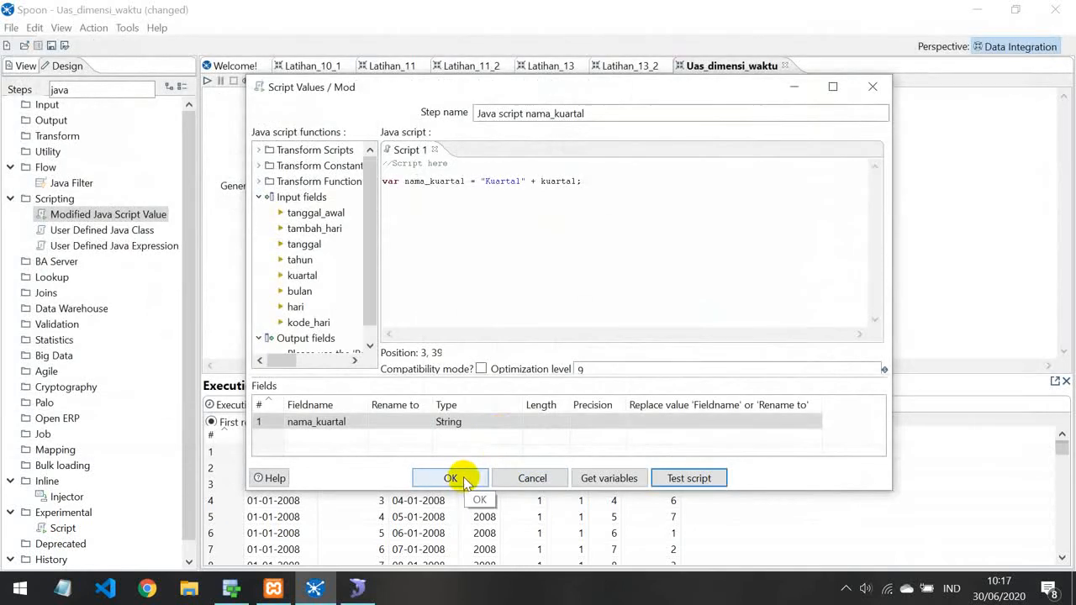
left_click(450, 477)
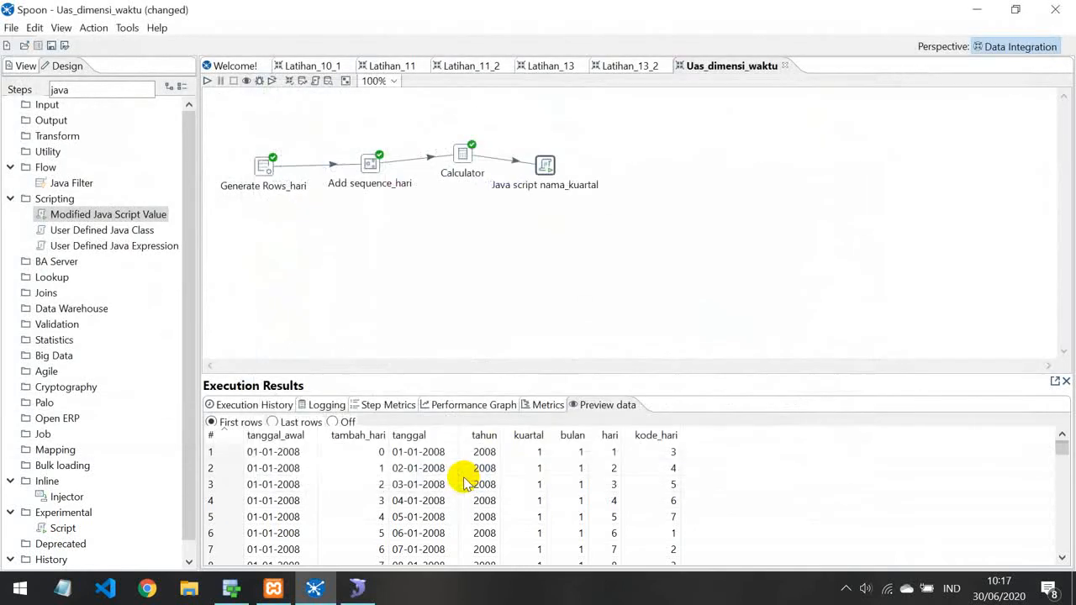
Run the transformation locally, saving it when asked, and examine the preview rows of Java script nama_kuartal
left_click(206, 81)
left_click(523, 525)
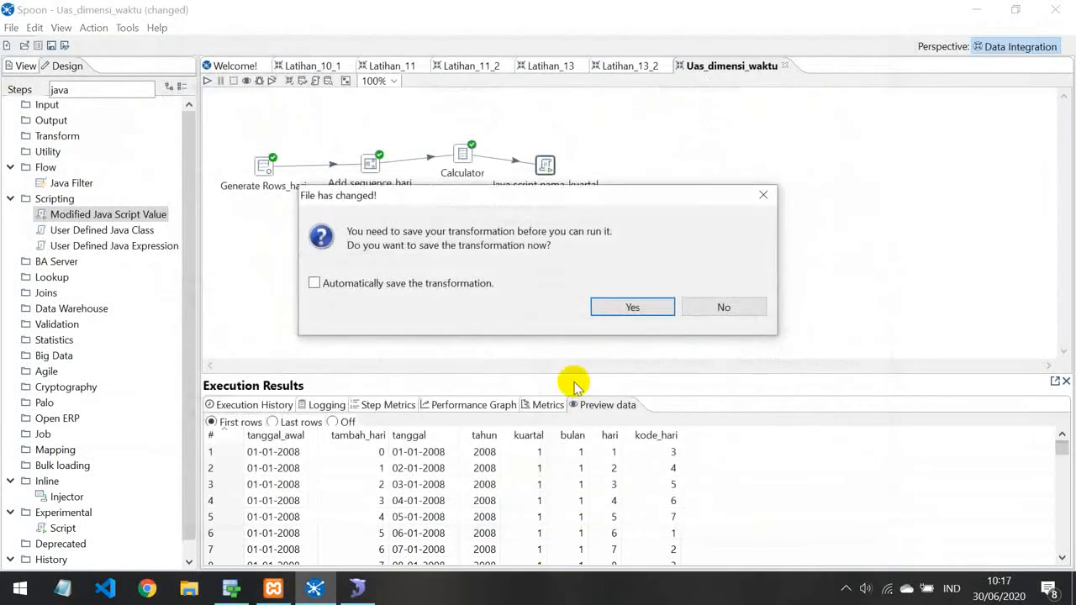
left_click(609, 304)
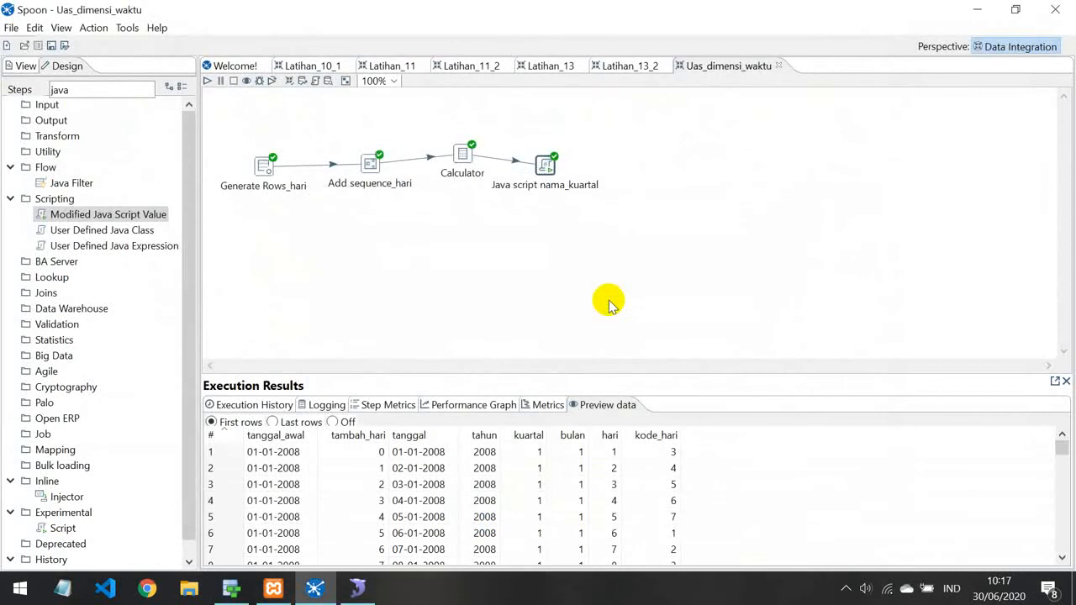
left_click(550, 404)
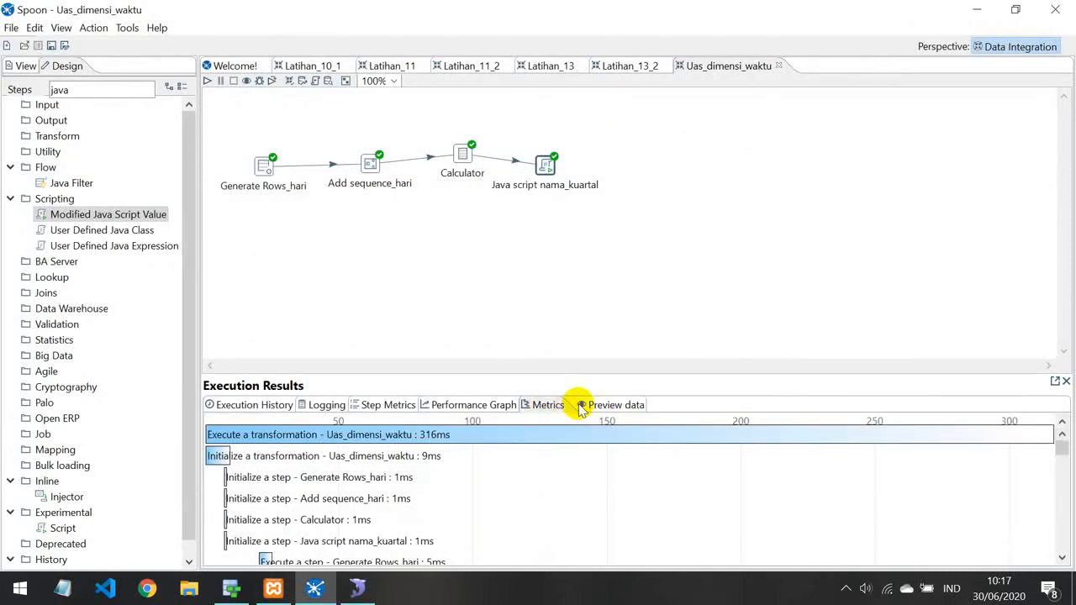
left_click(582, 406)
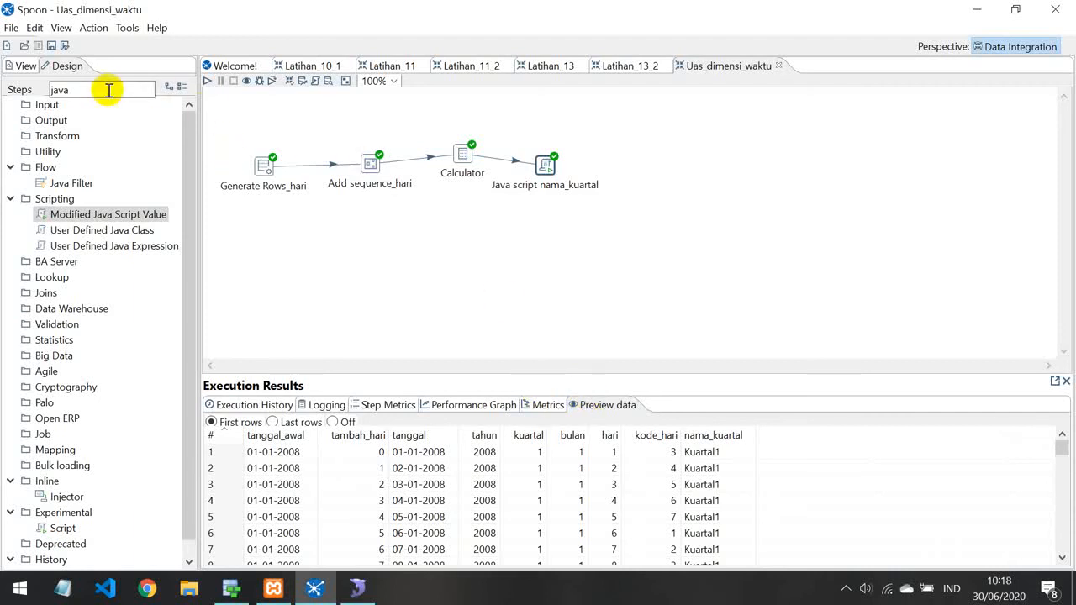
Search the steps for "data", add a Data Grid beside Java script nama_kuartal and connect the script step to it
left_click_drag(106, 89, 3, 75)
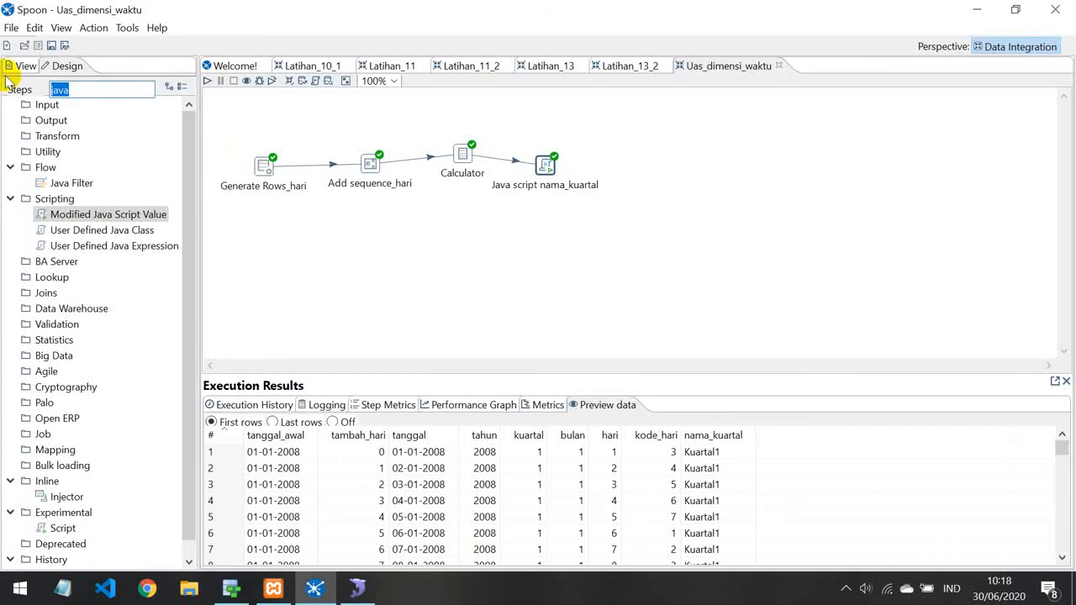
key("BackSpace")
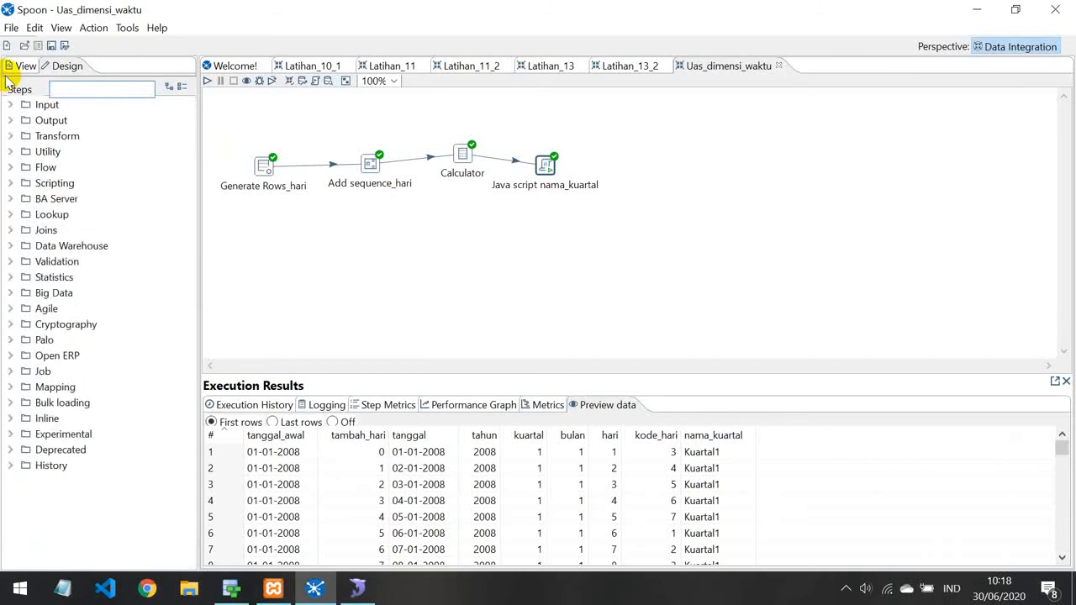
type("data")
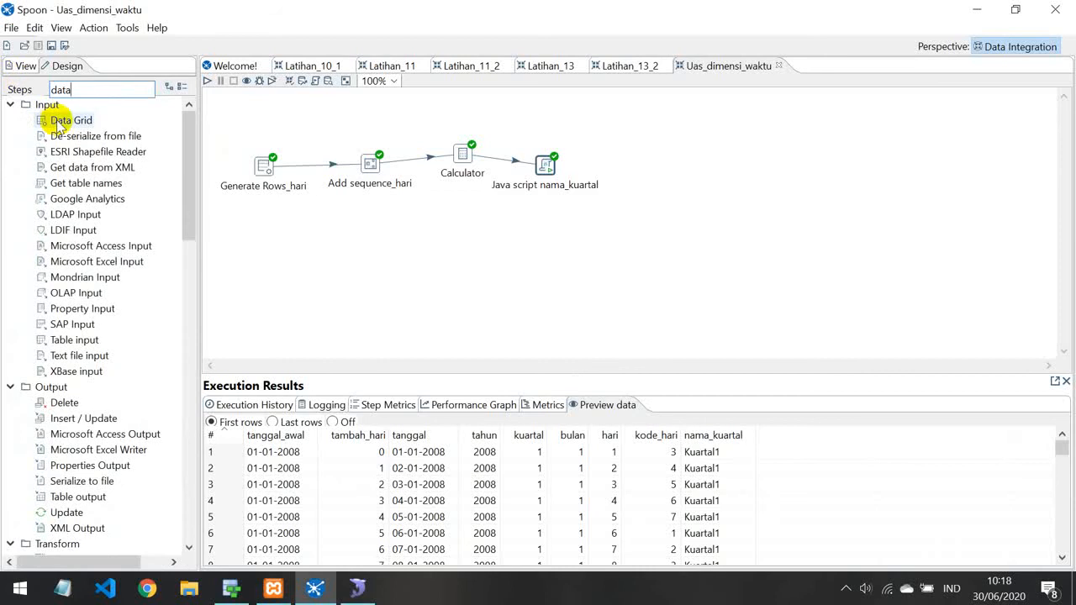
left_click_drag(48, 118, 637, 147)
mouse_move(547, 164)
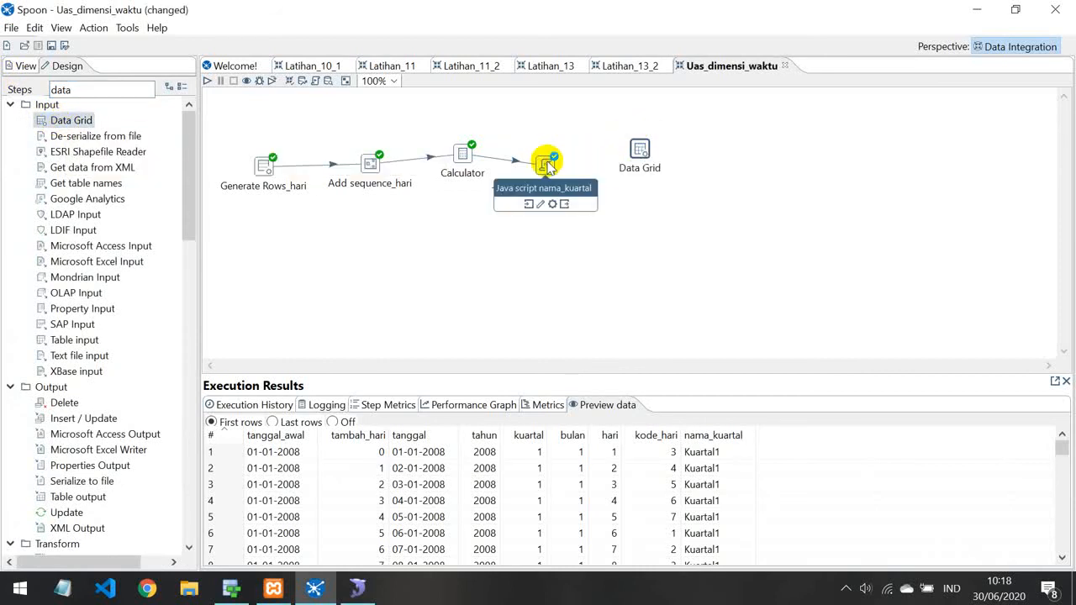
left_click_drag(564, 204, 639, 156)
left_click(663, 159)
Rename the Data Grid step as Data Grid nama_bulan
double_click(639, 153)
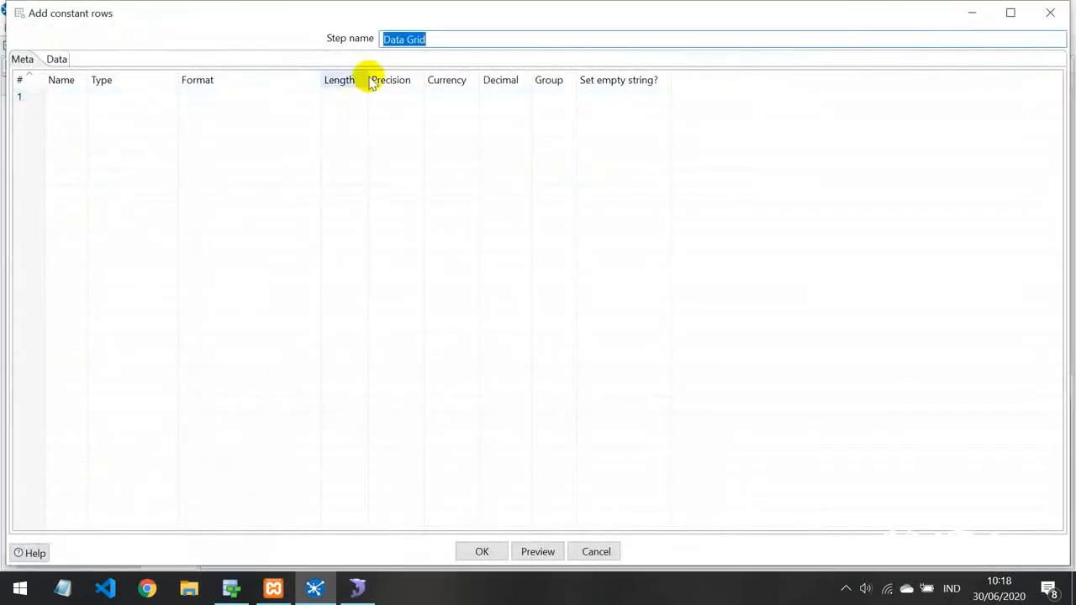
left_click(436, 35)
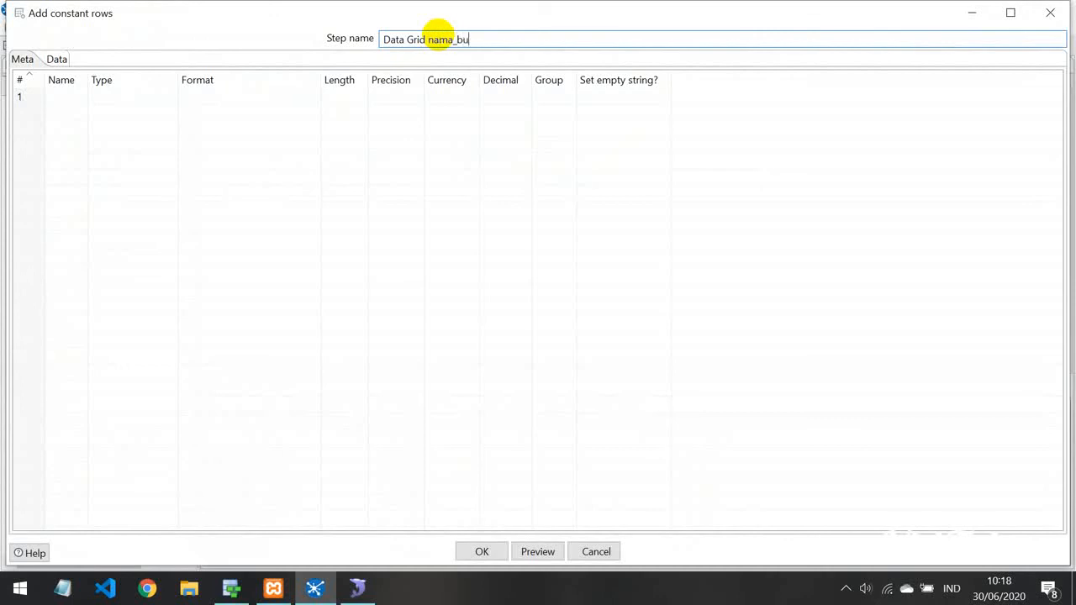
left_click(100, 96)
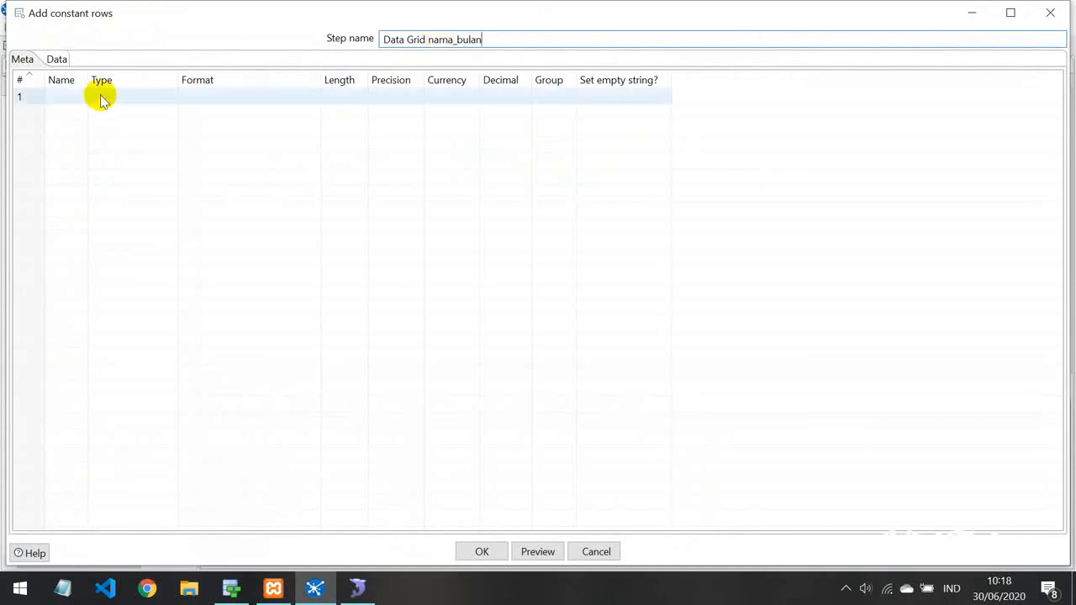
Define the grid's first field as kode_bulan with type Integer, and widen the Name and Type columns
left_click(77, 97)
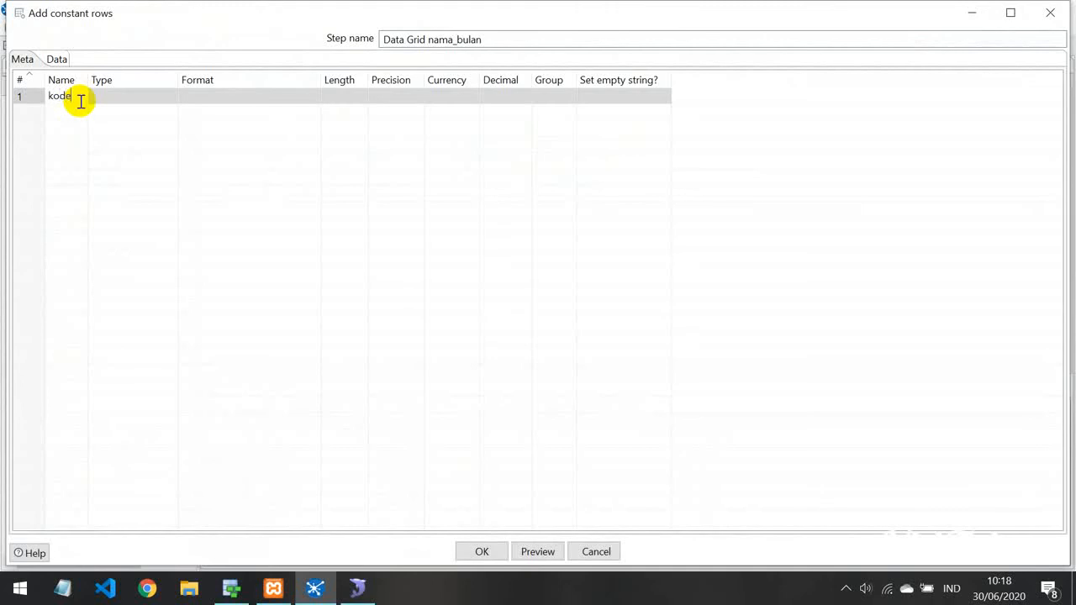
type("kode_bulan")
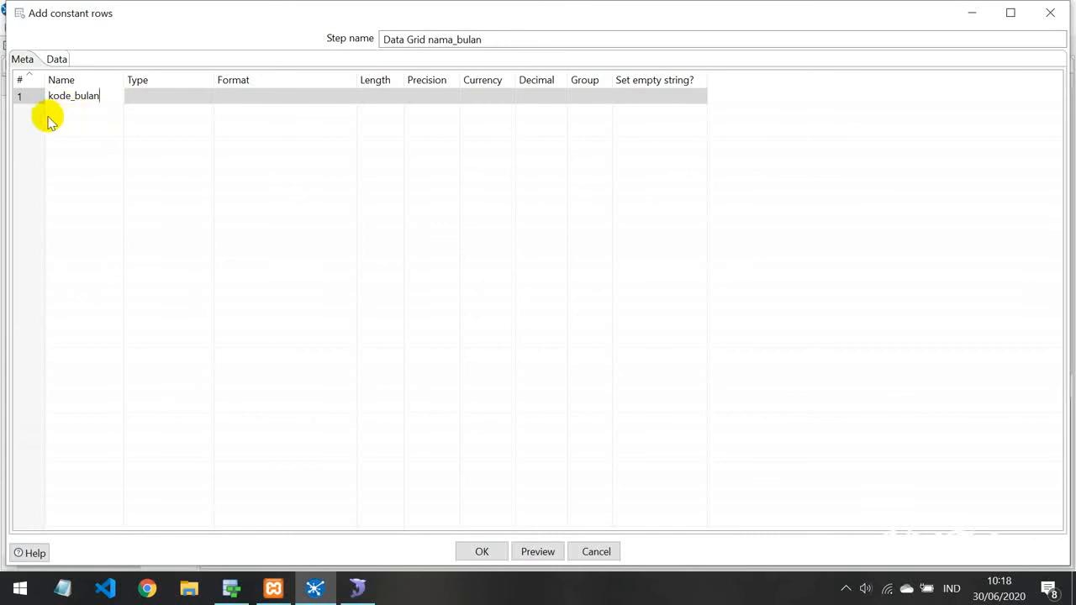
left_click(200, 98)
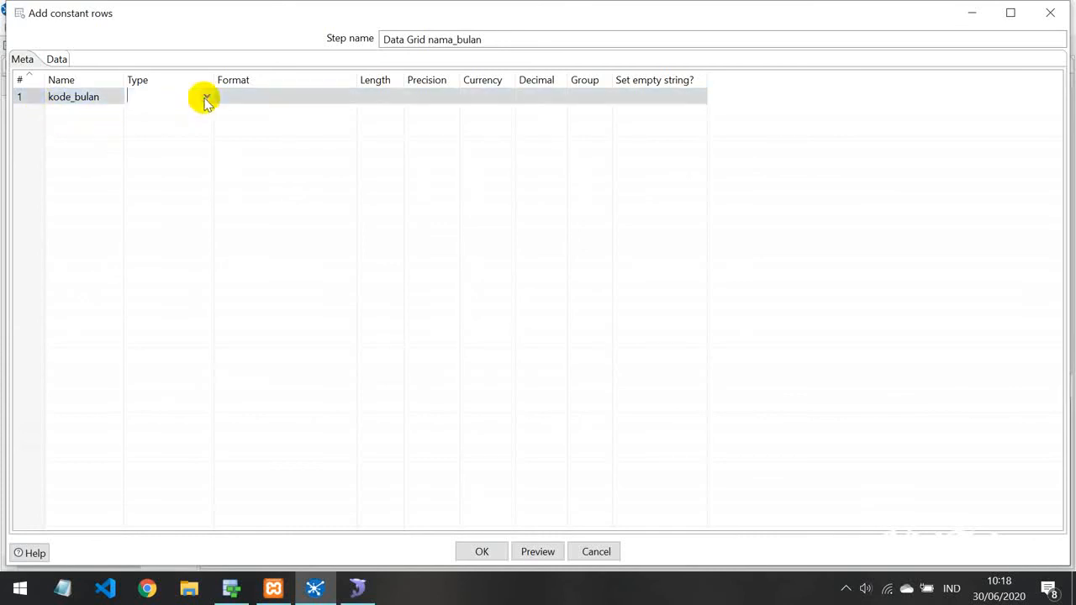
left_click(206, 97)
left_click(143, 168)
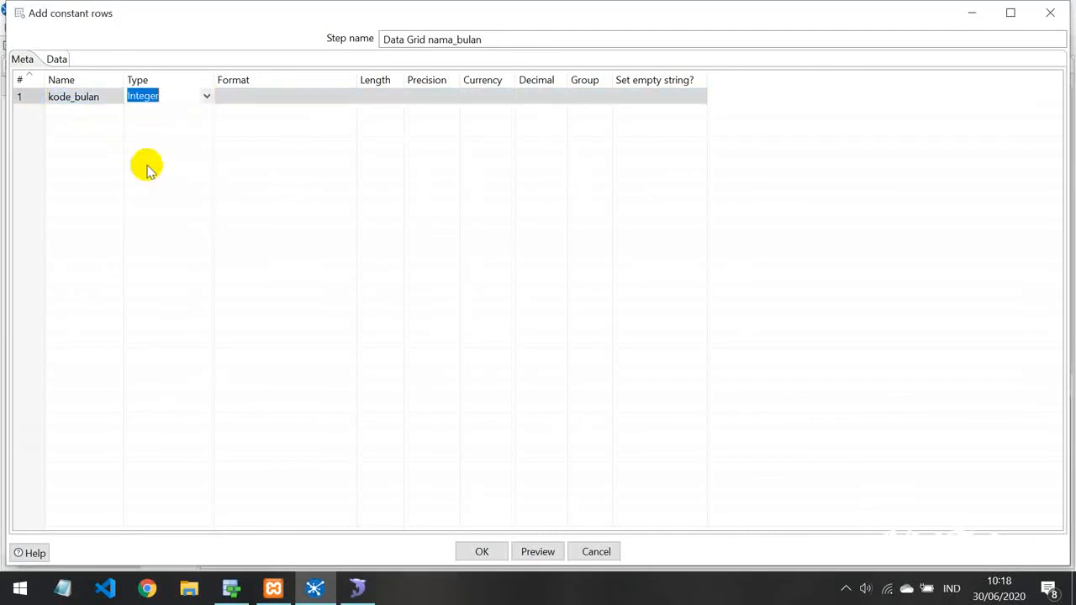
left_click_drag(214, 75, 228, 74)
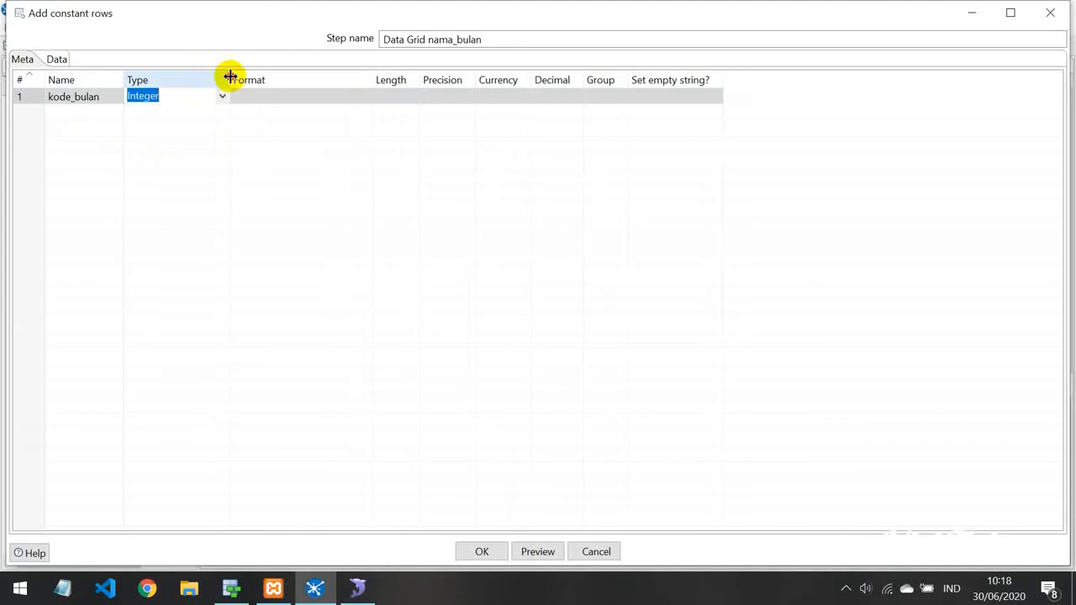
left_click_drag(122, 76, 146, 79)
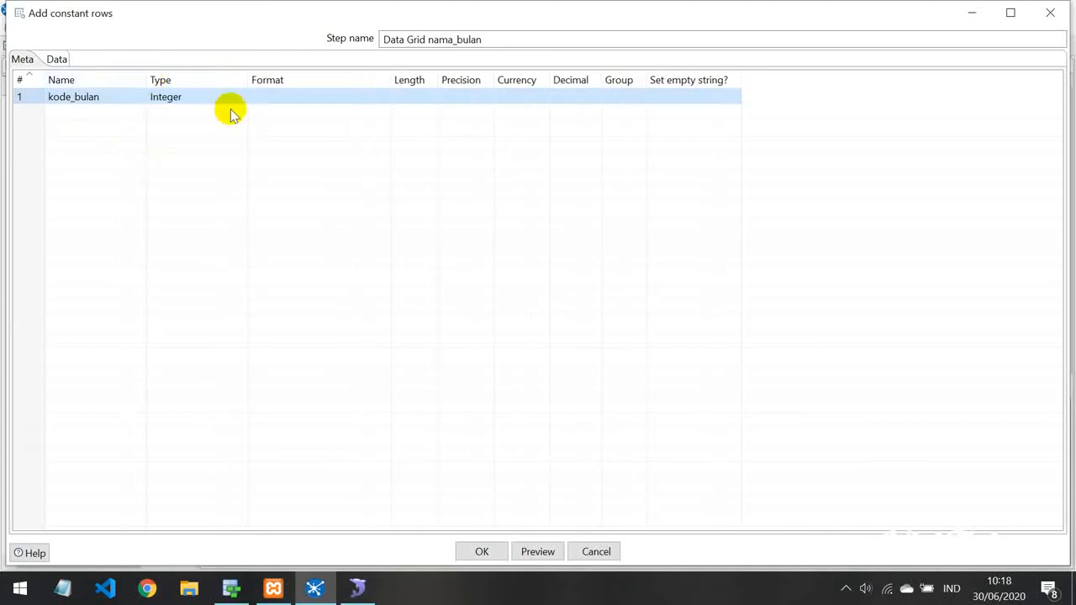
Define the grid's second field as nama_bulan_lengkap with type String, widening the Name column to fit
left_click(83, 112)
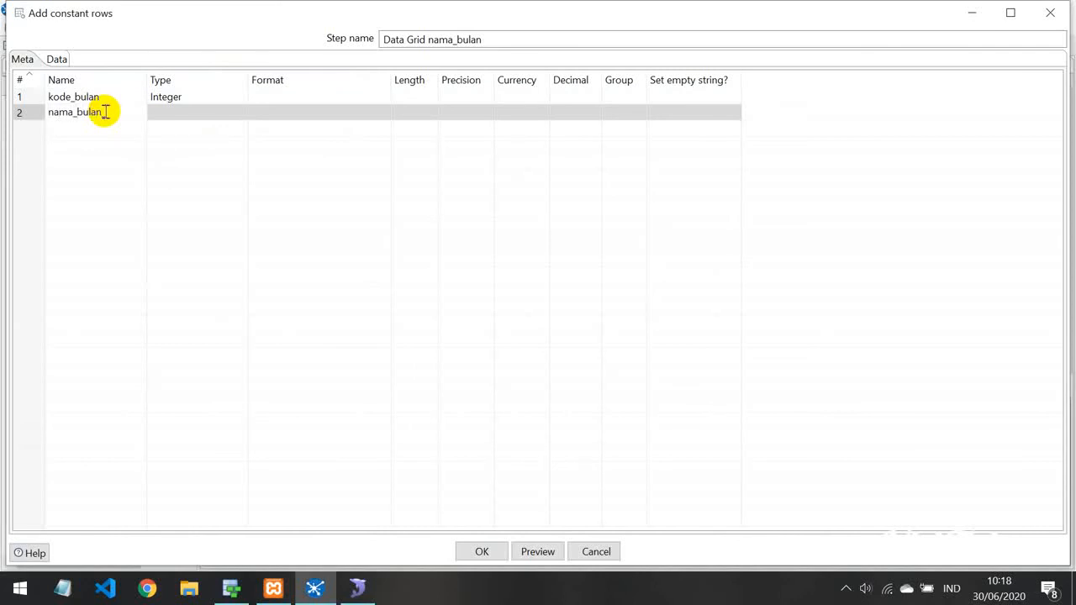
type("p")
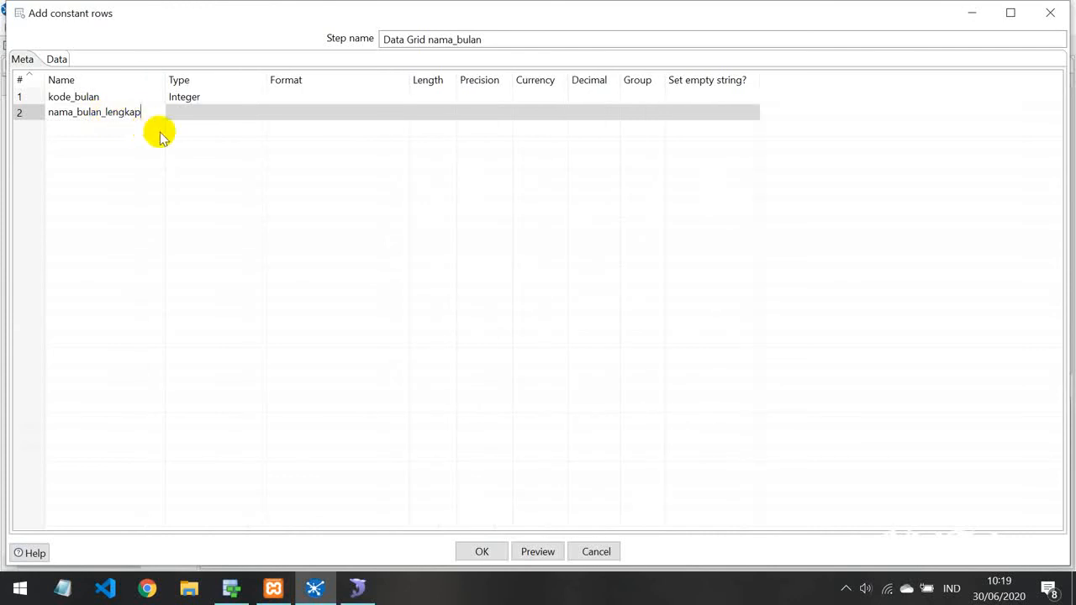
left_click(216, 114)
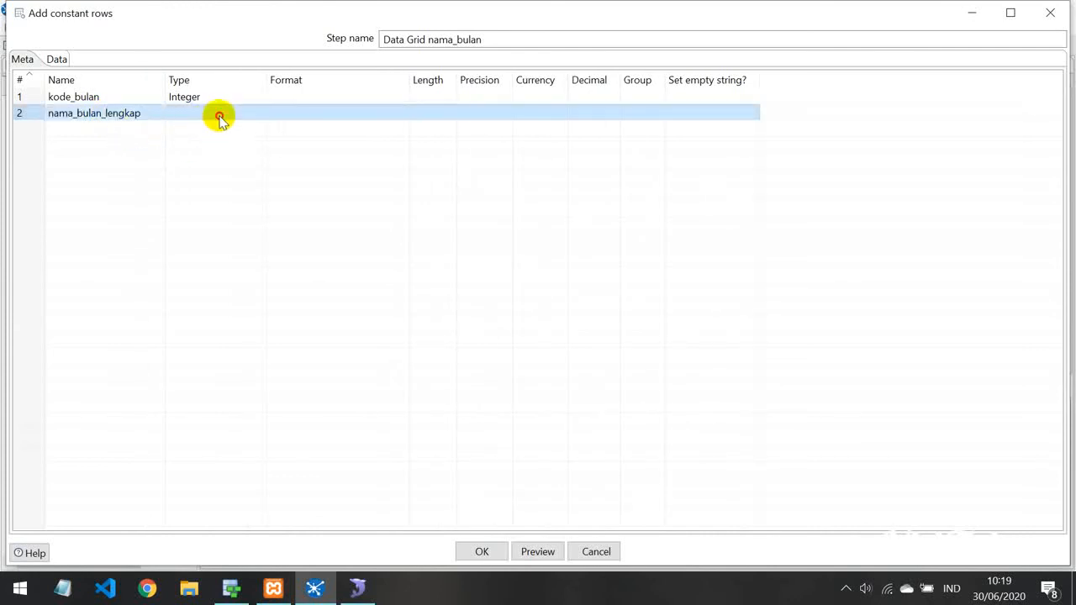
left_click(257, 113)
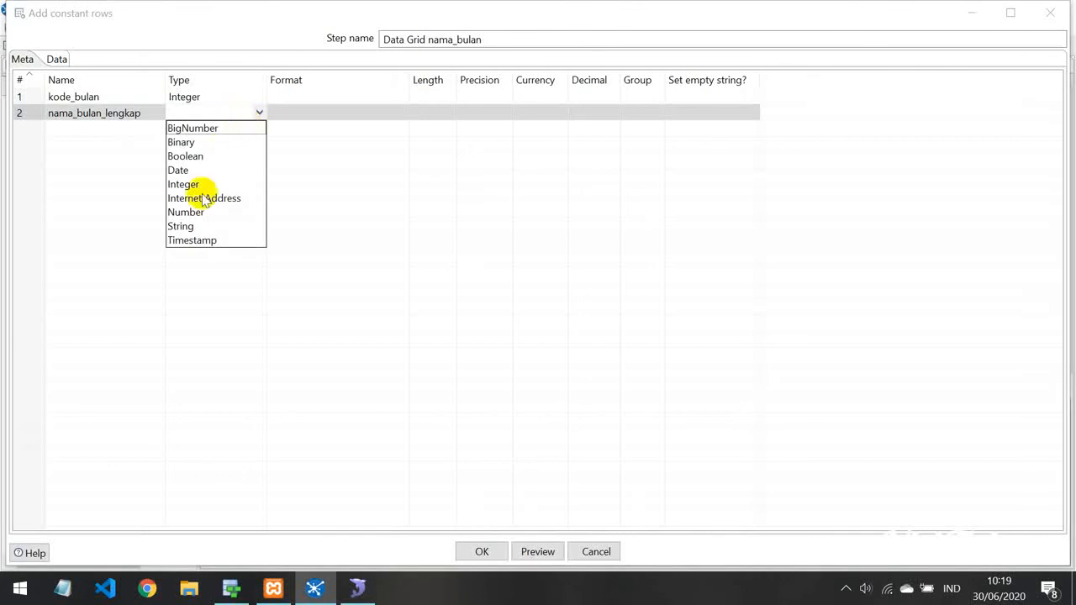
left_click(180, 226)
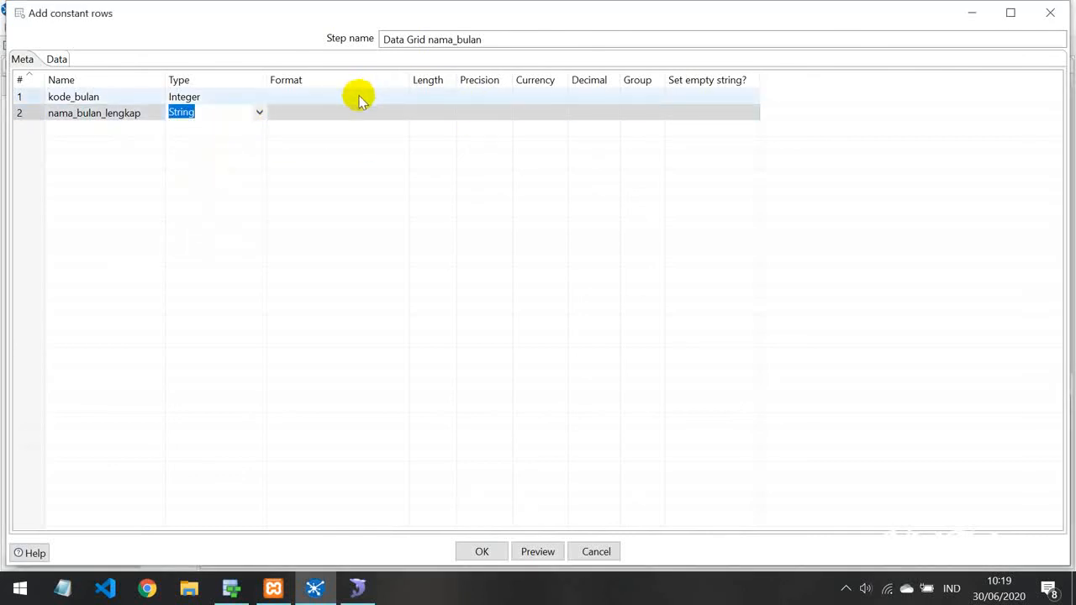
Define the grid's third field as nama_bulan_singkat with type String and accept the Data Grid nama_bulan settings
left_click(93, 126)
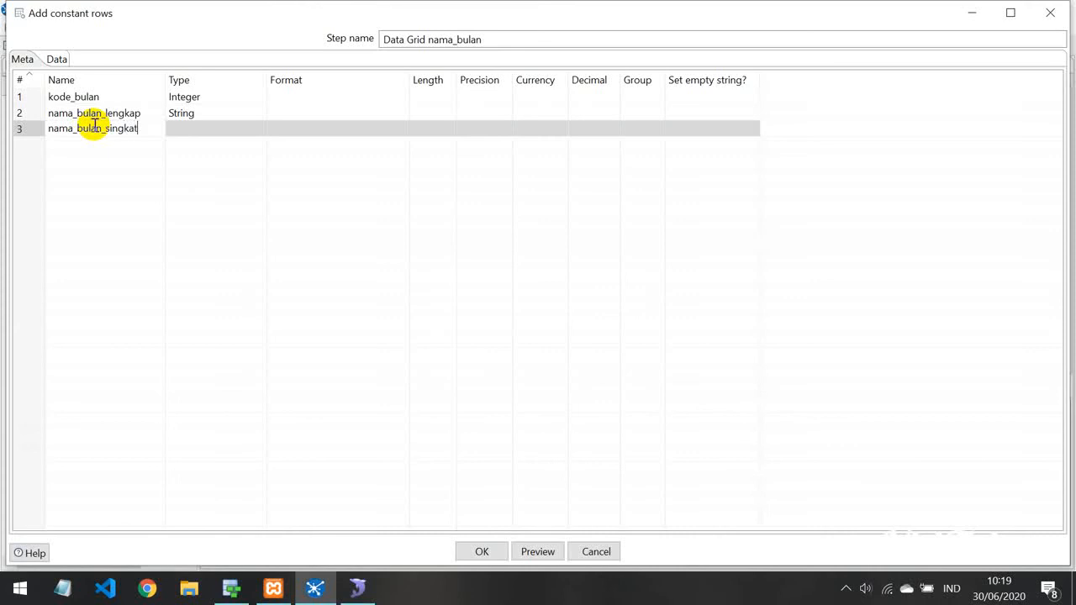
left_click(205, 131)
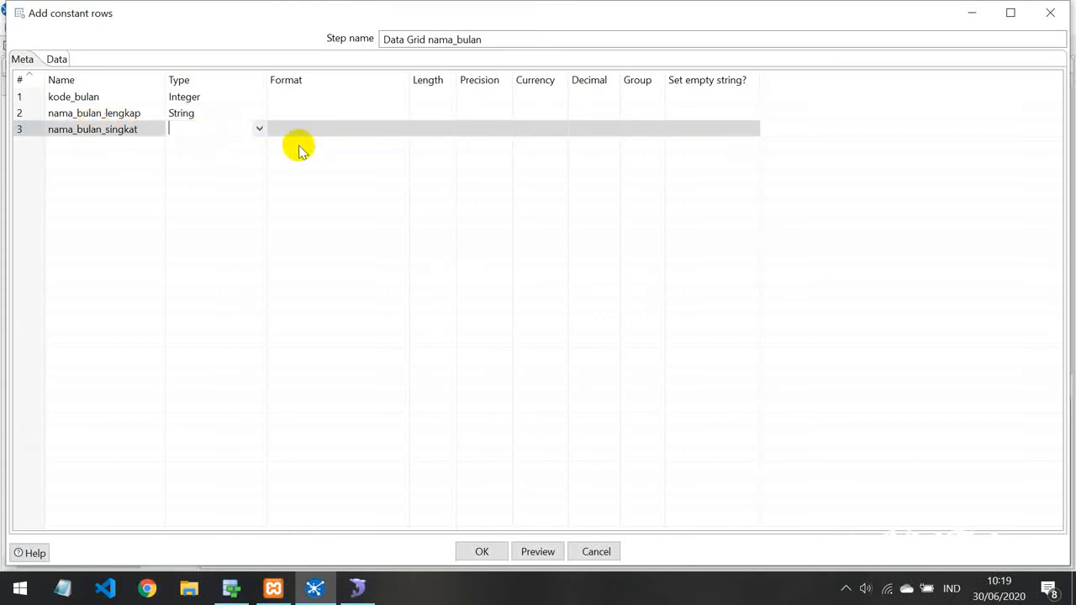
left_click(260, 130)
left_click(182, 242)
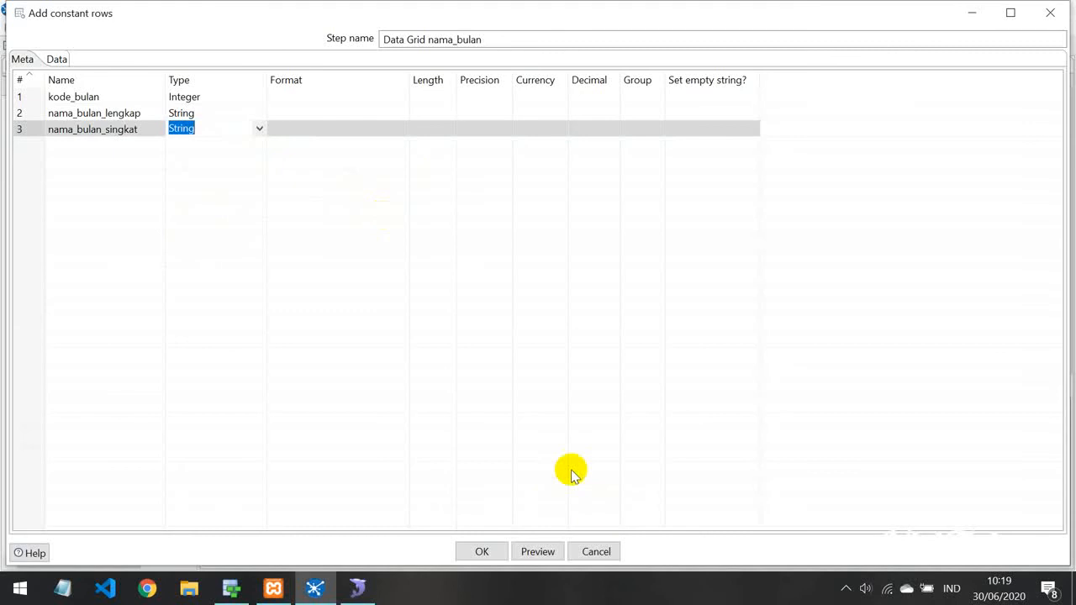
left_click(464, 548)
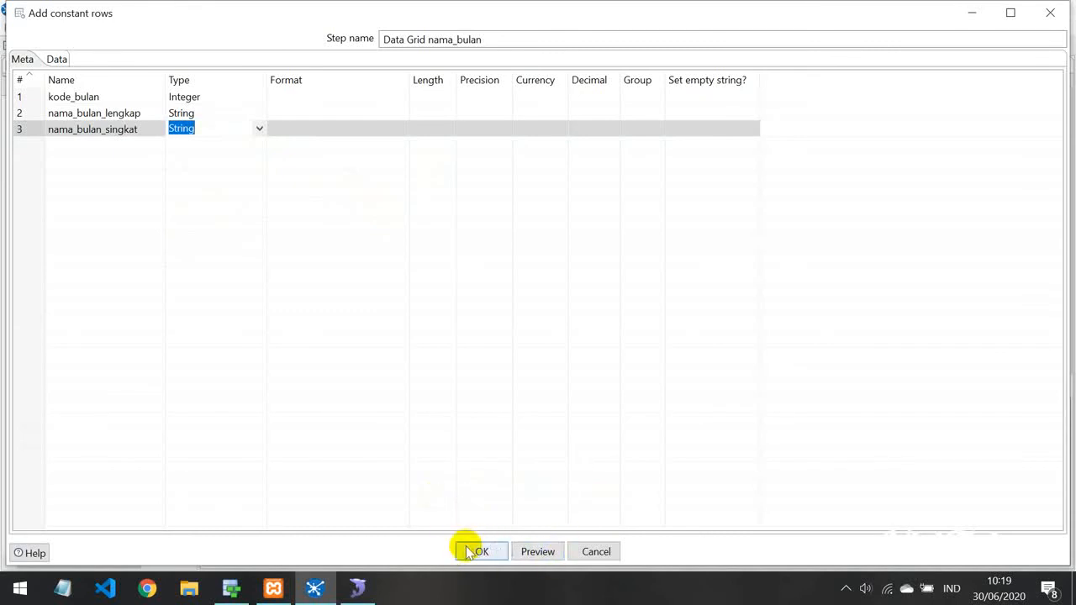
left_click(469, 550)
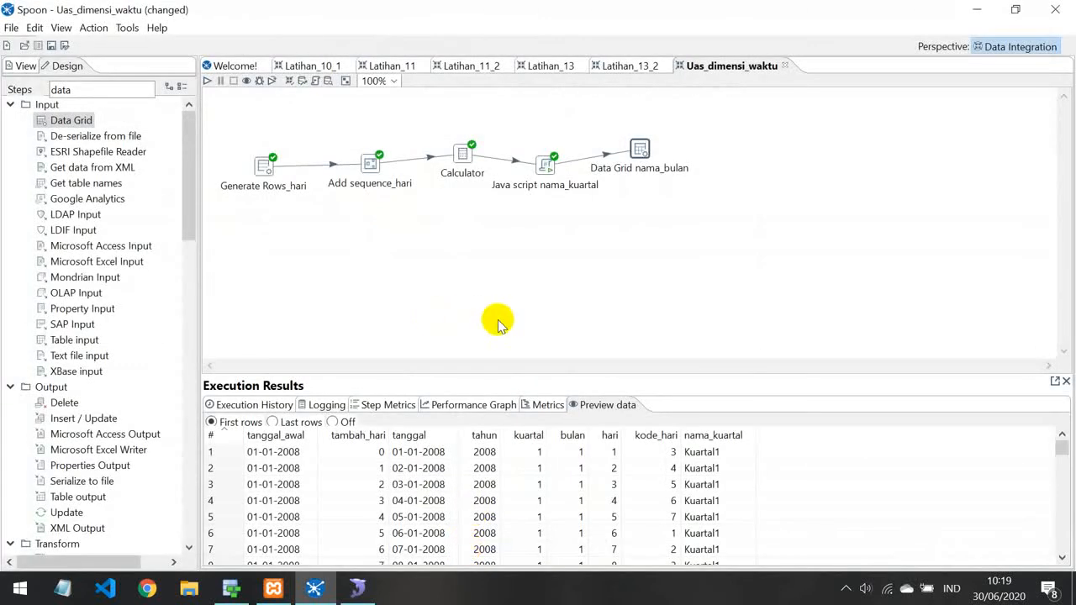
Run the transformation locally, saving it when asked, and examine the preview data of Data Grid nama_bulan
left_click(208, 80)
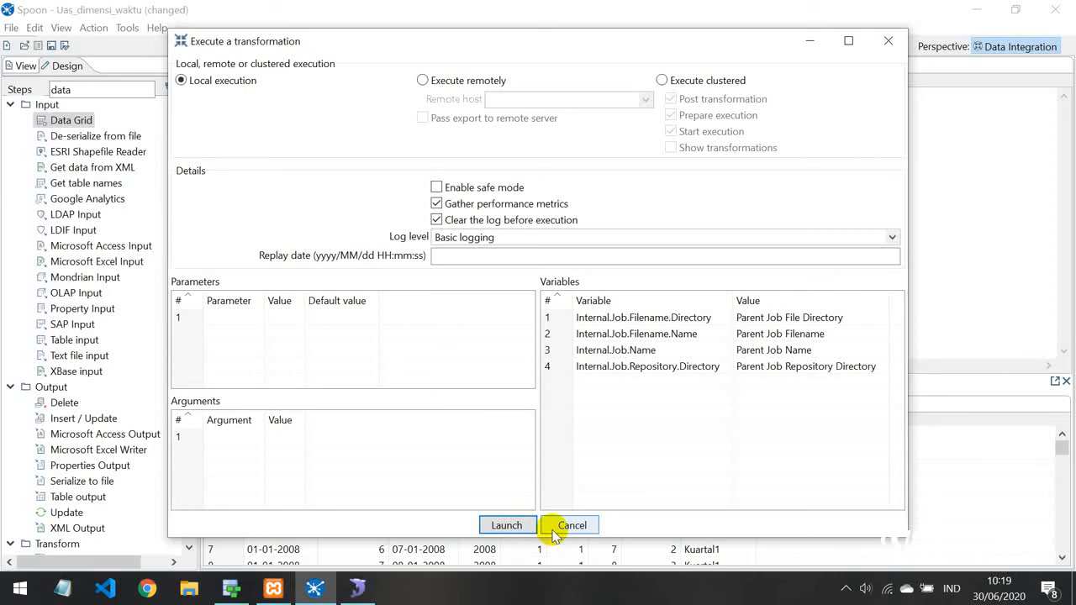
left_click(514, 526)
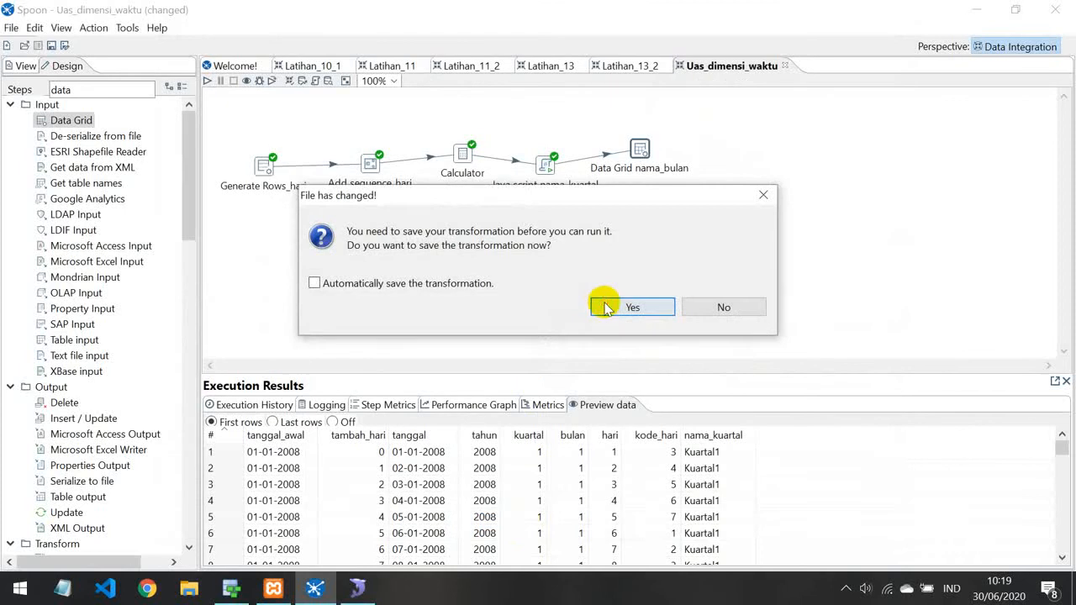
left_click(606, 308)
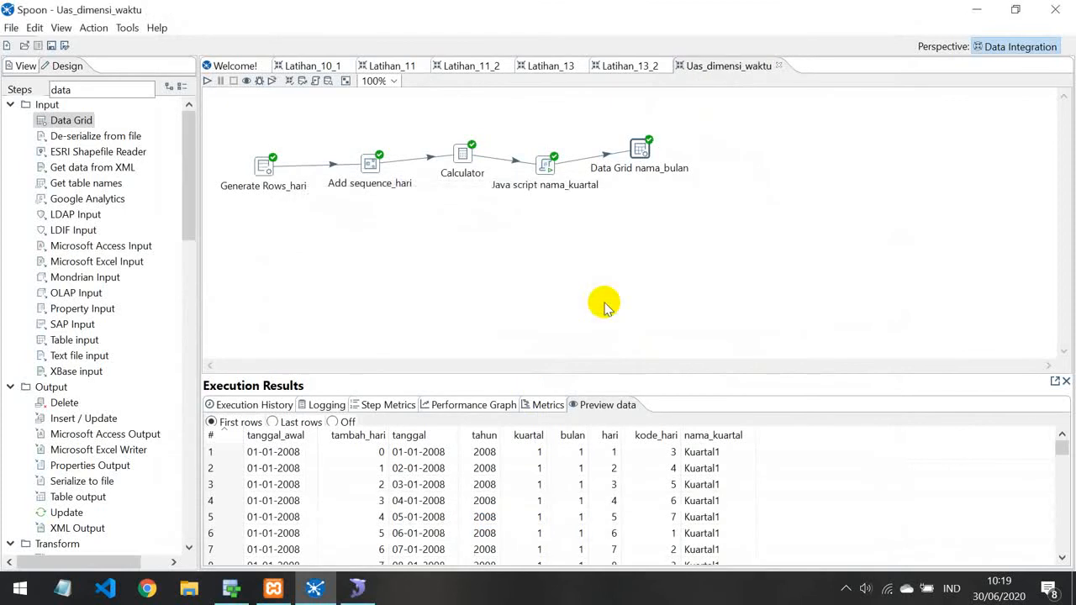
left_click(539, 406)
left_click(594, 408)
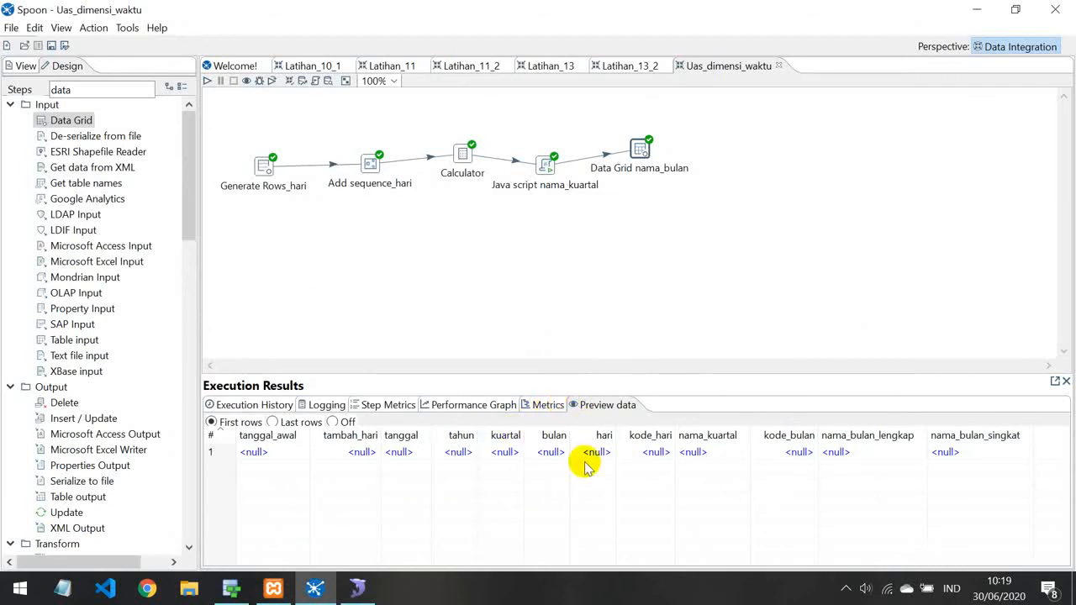
left_click(547, 404)
left_click(582, 406)
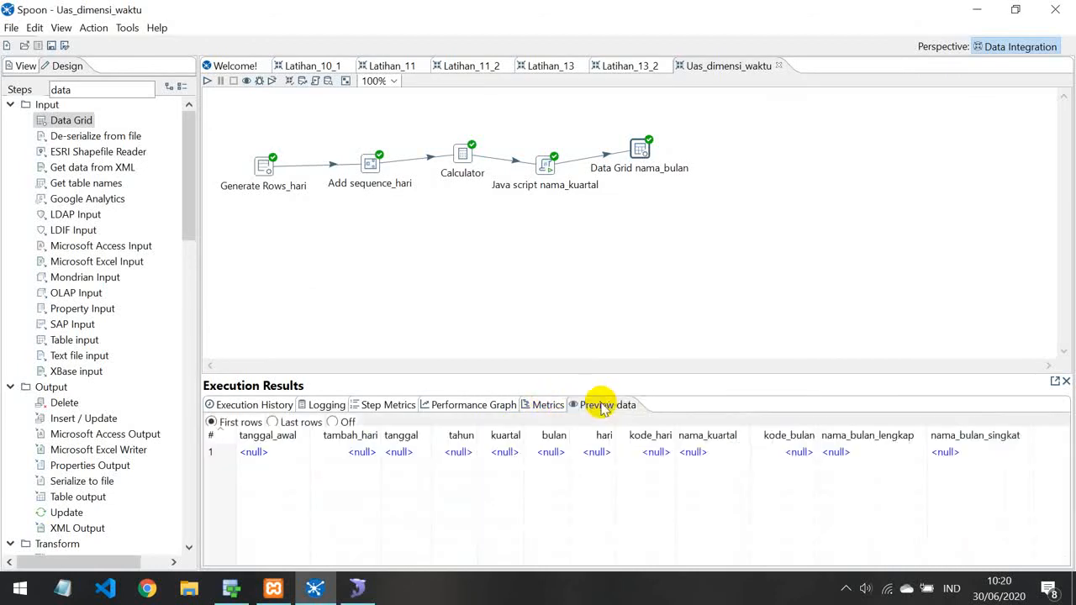
Review the field definitions of Data Grid nama_bulan and compare them with Data Grid Nama Bulan in the Latihan_10_1 transformation
double_click(638, 150)
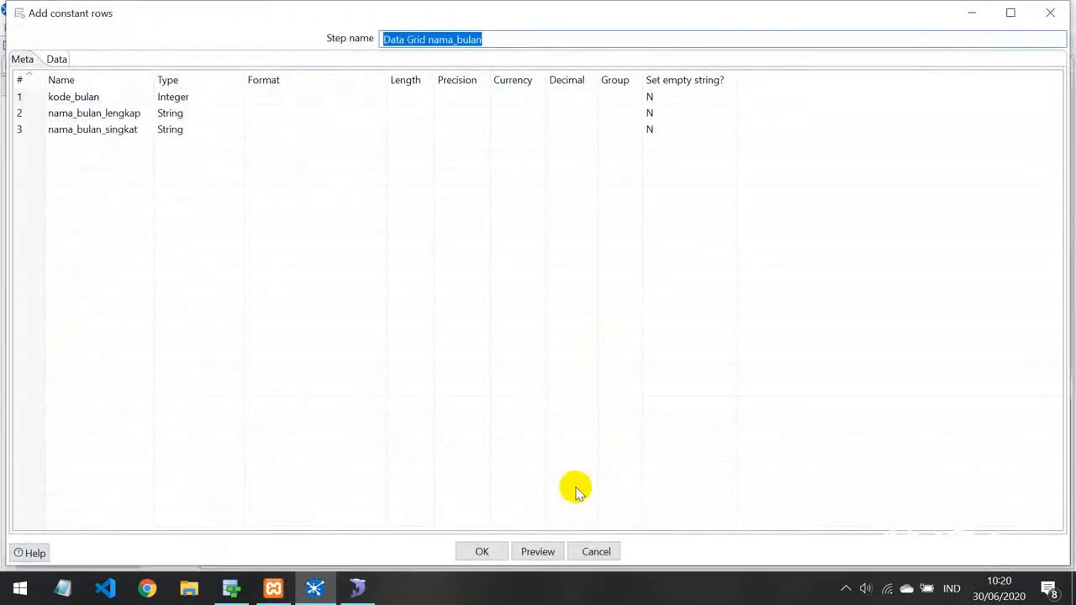
left_click(591, 555)
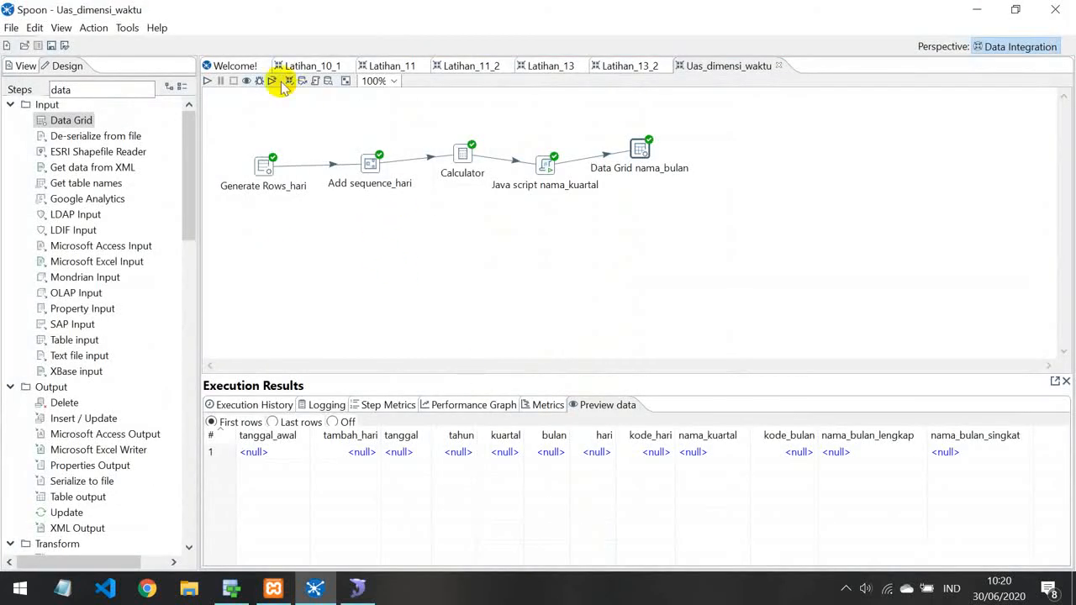
left_click(318, 66)
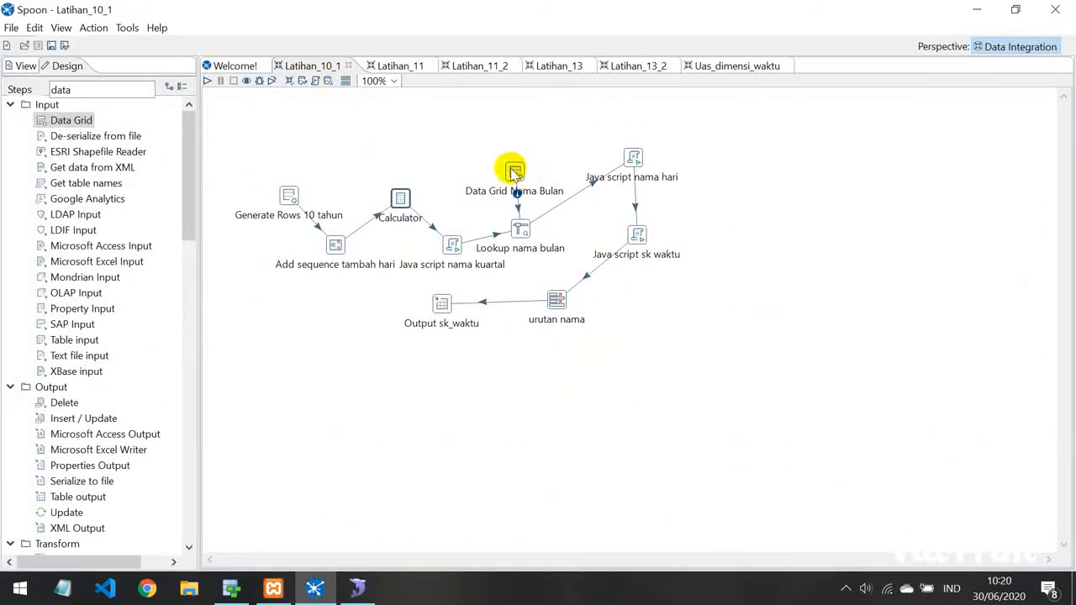
mouse_move(515, 173)
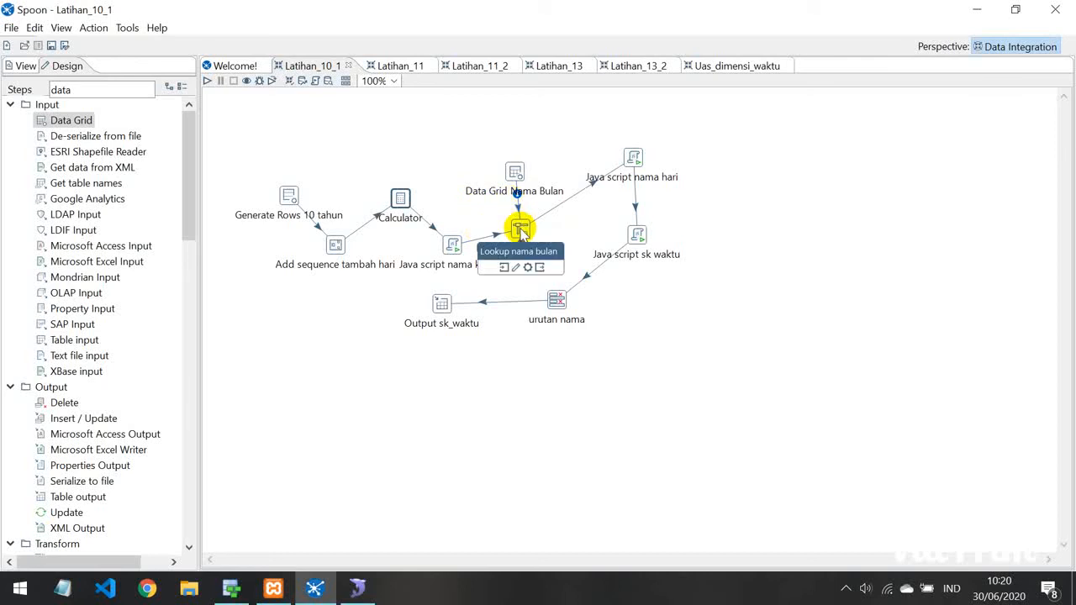
double_click(514, 174)
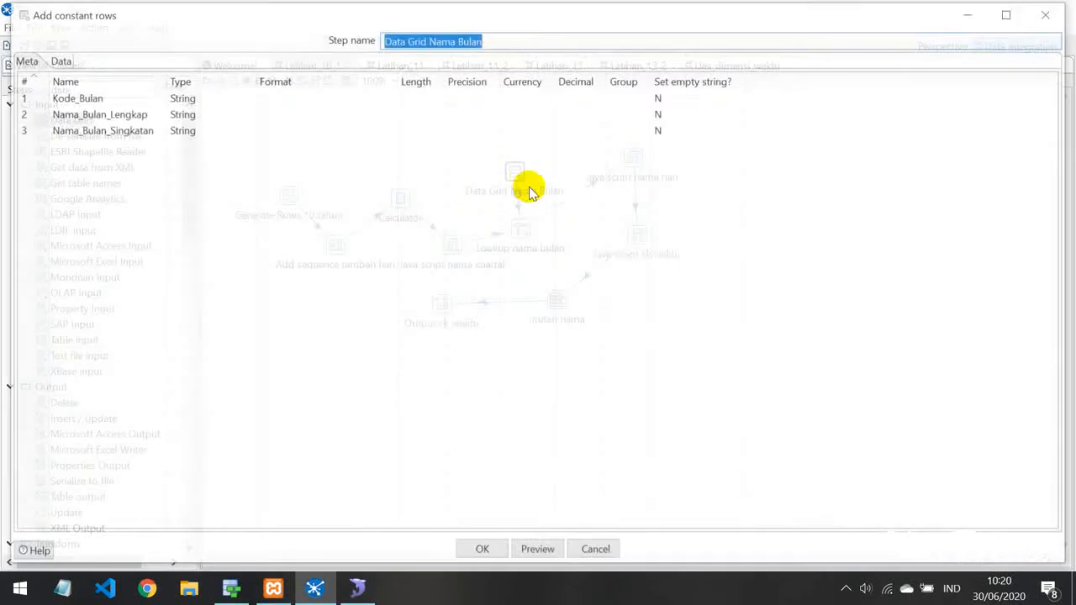
left_click(1048, 12)
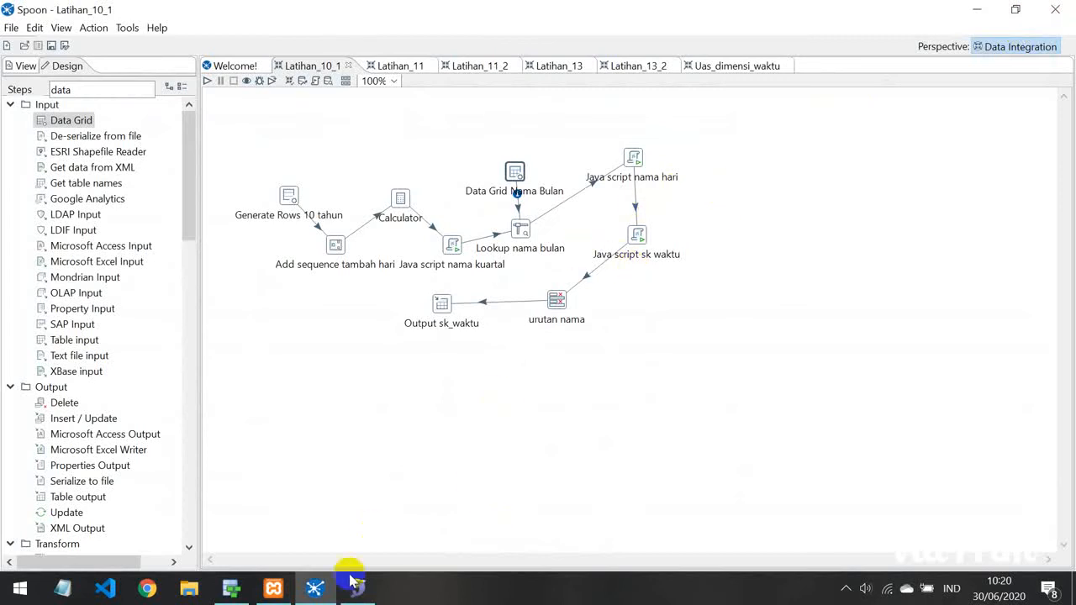
mouse_move(355, 592)
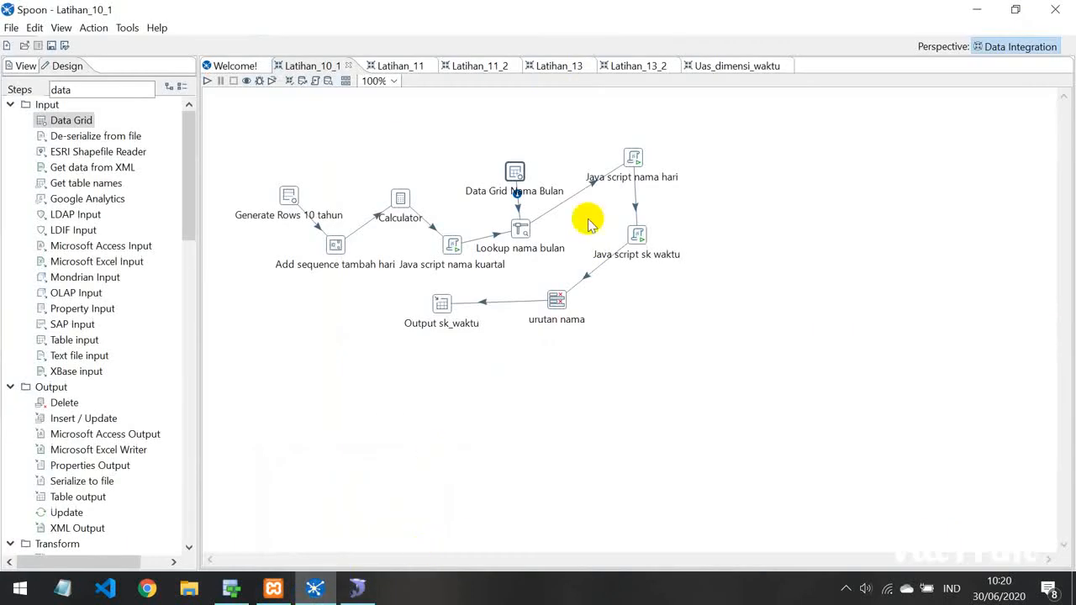
left_click(746, 66)
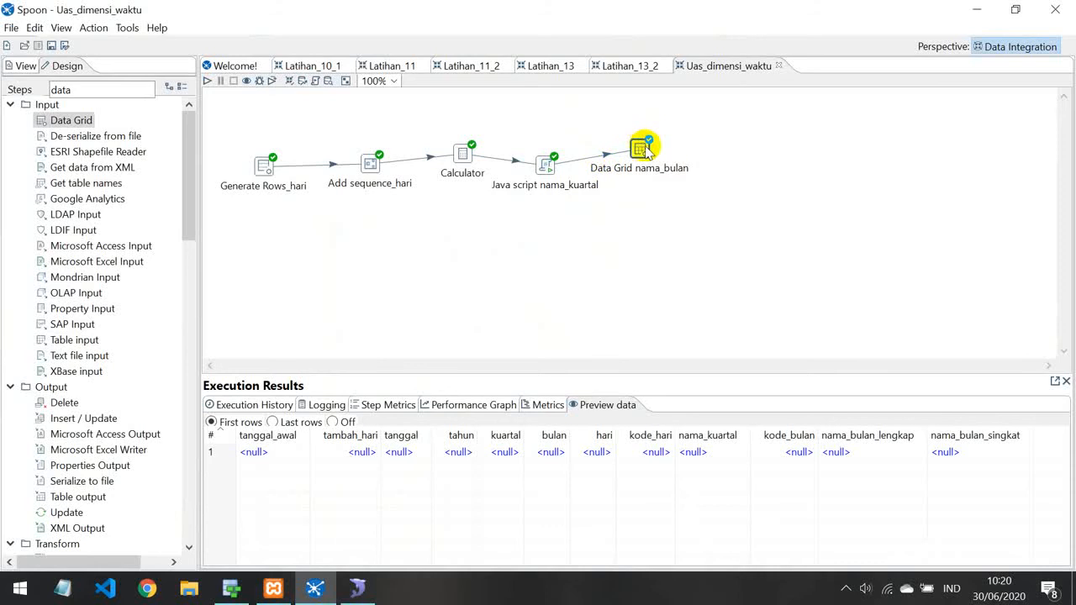
Move the Data Grid nama_bulan and Java script nama_kuartal steps lower on the canvas
left_click_drag(642, 149, 645, 204)
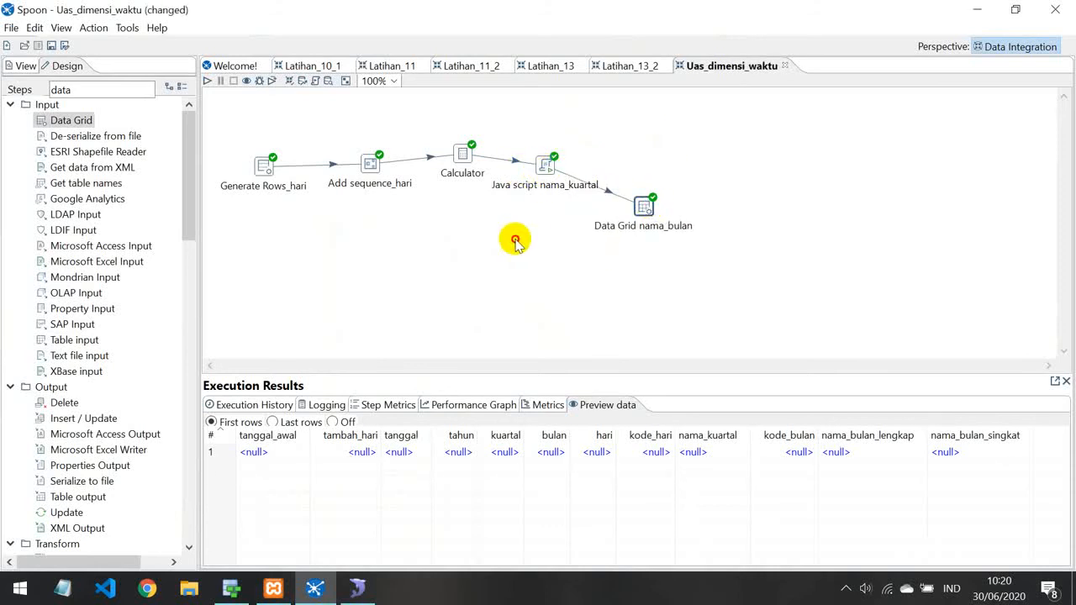
left_click_drag(546, 165, 526, 219)
mouse_move(529, 224)
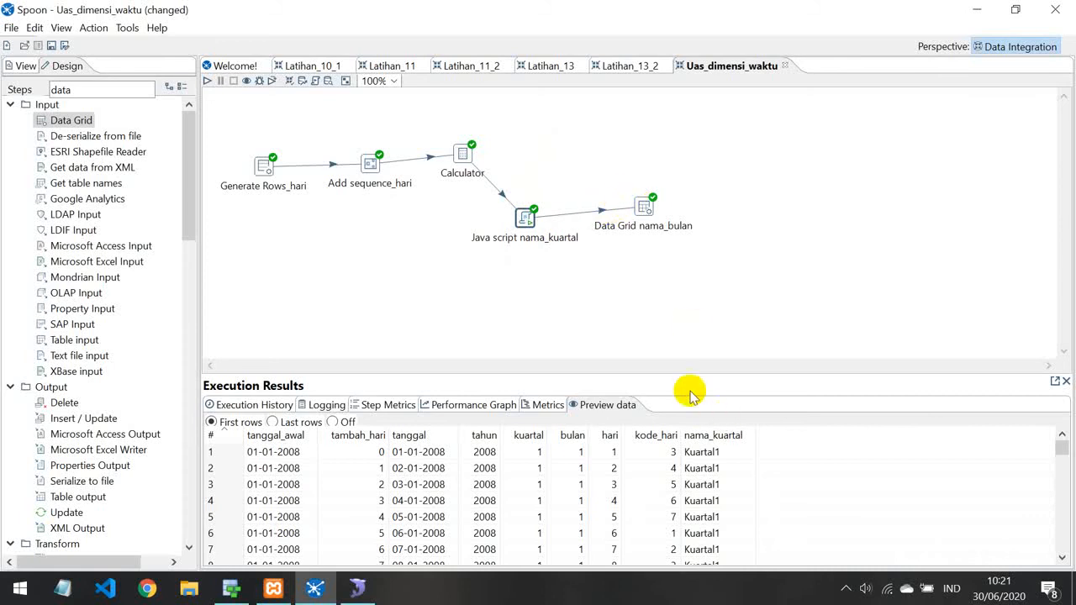
Check the metrics, performance graph and preview data in the execution results for Java script nama_kuartal
left_click(548, 405)
left_click(494, 405)
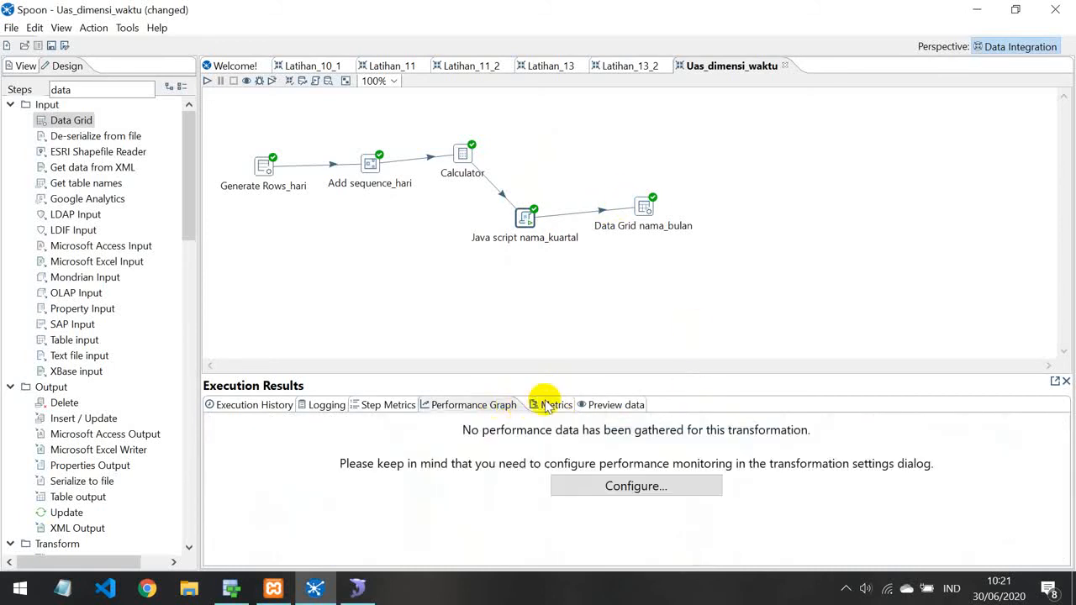
left_click(551, 404)
left_click(614, 405)
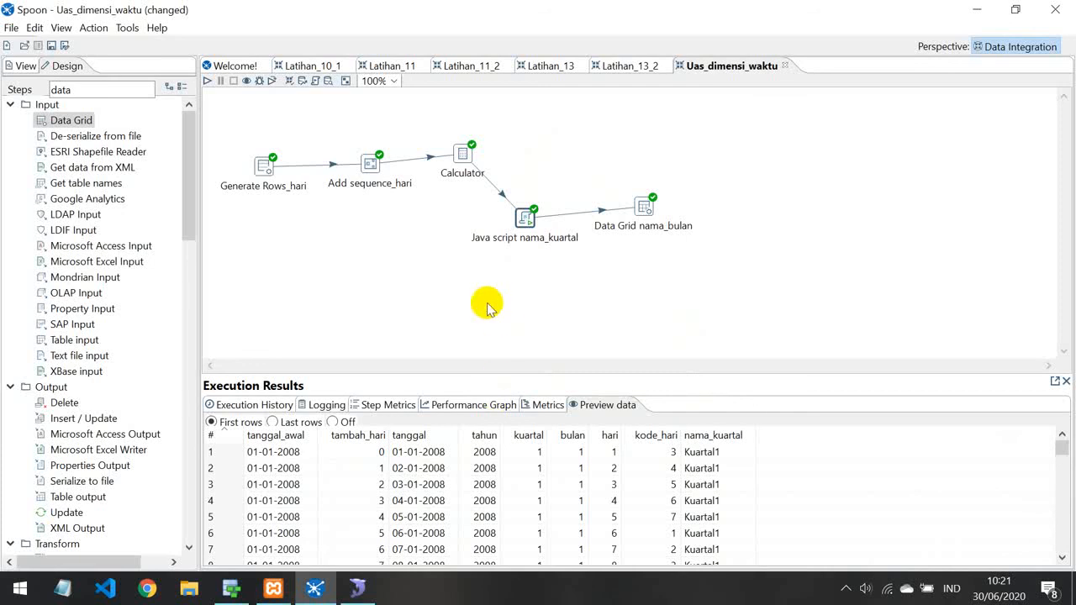
left_click(597, 212)
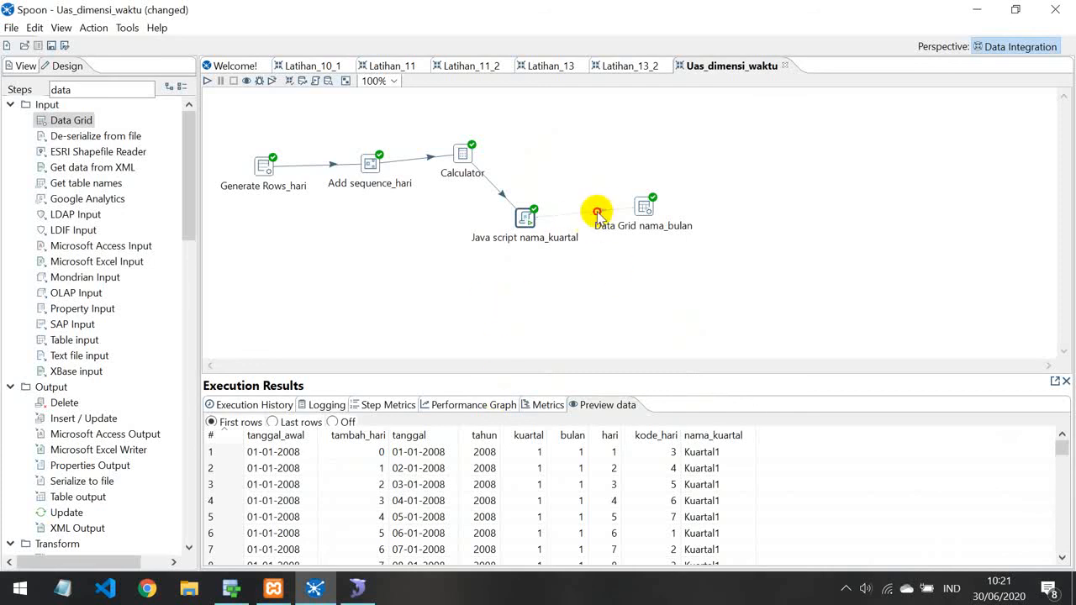
left_click(597, 212)
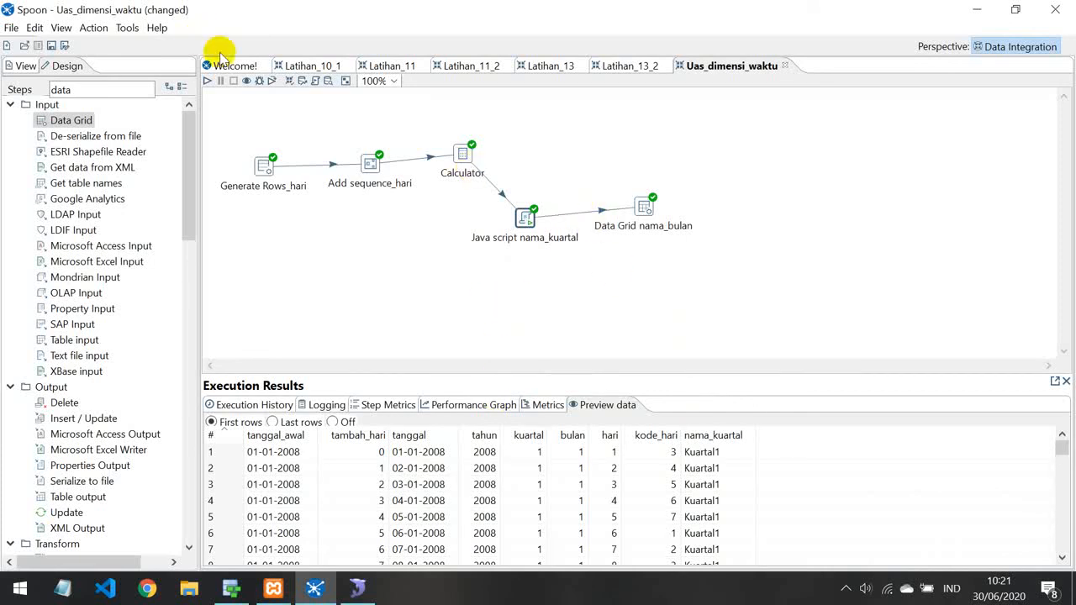
left_click(588, 214)
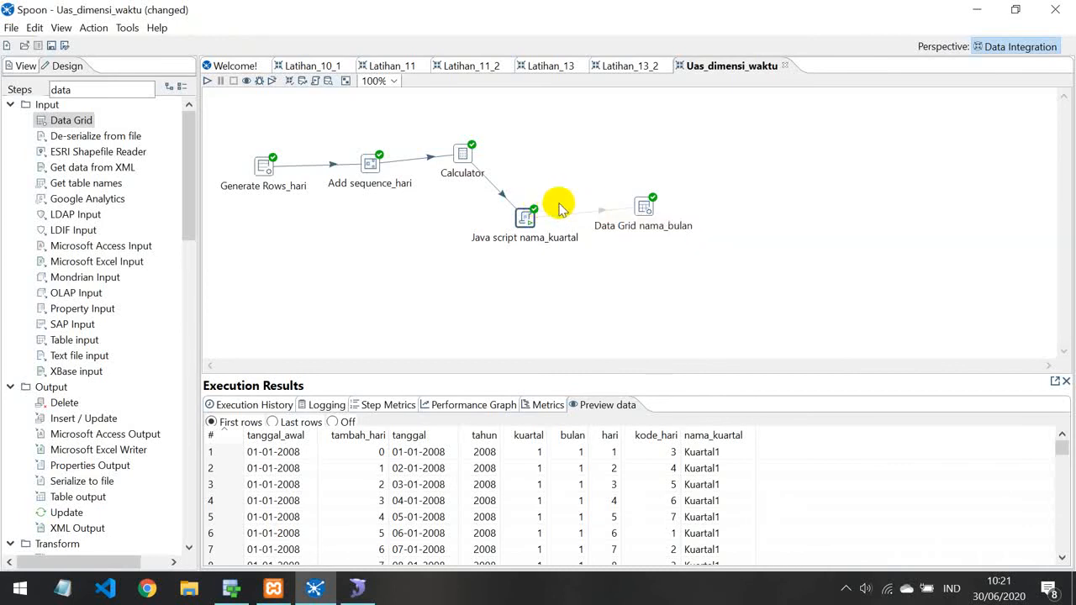
left_click(604, 212)
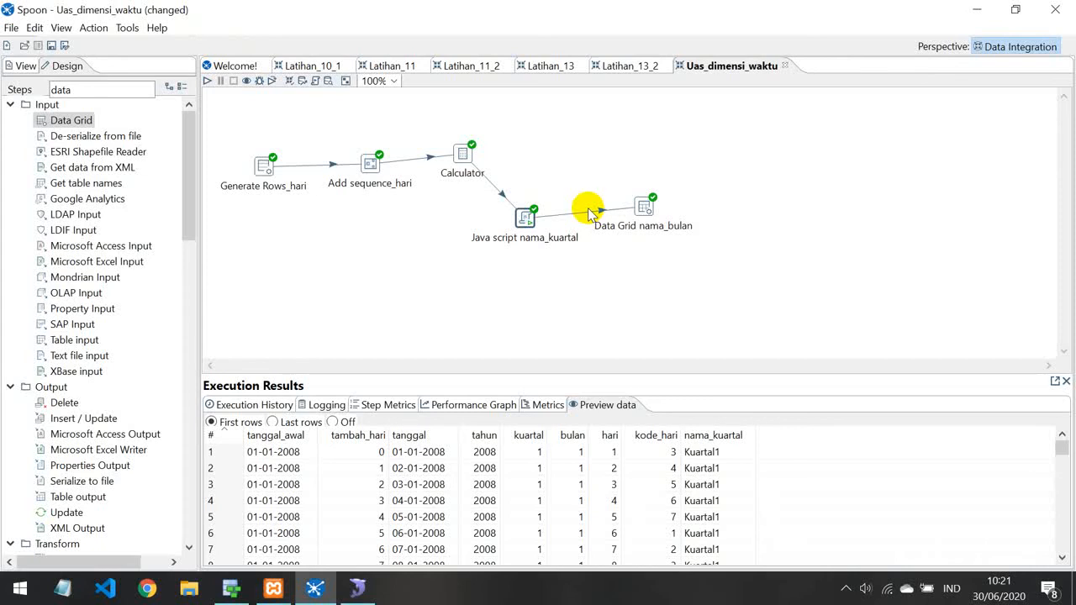
Move Data Grid nama_bulan higher on the canvas and add a Stream lookup step below it
left_click_drag(643, 211, 622, 164)
left_click(516, 155)
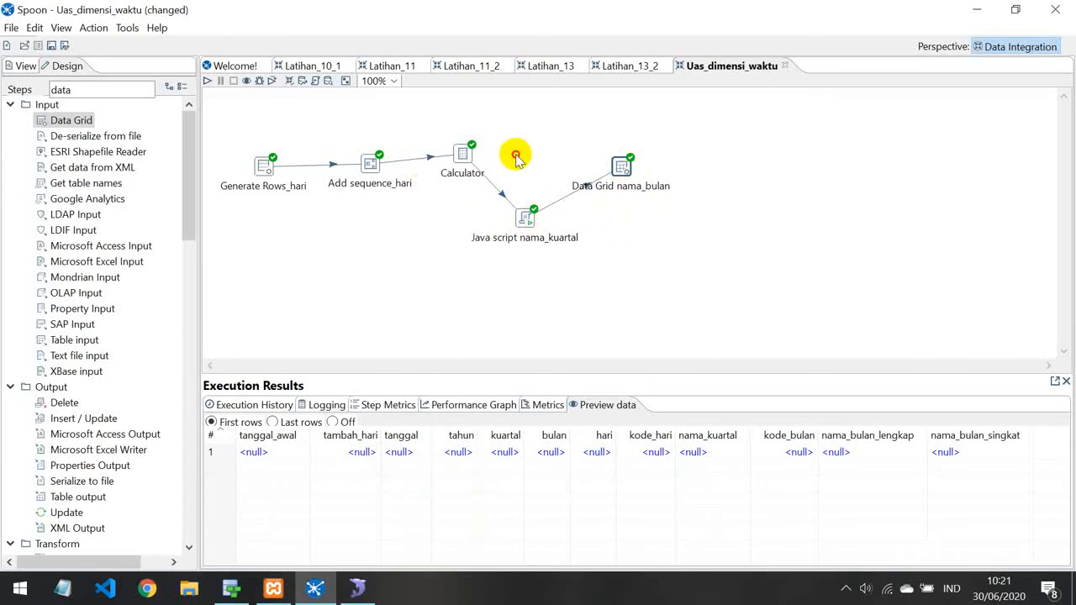
left_click(110, 89)
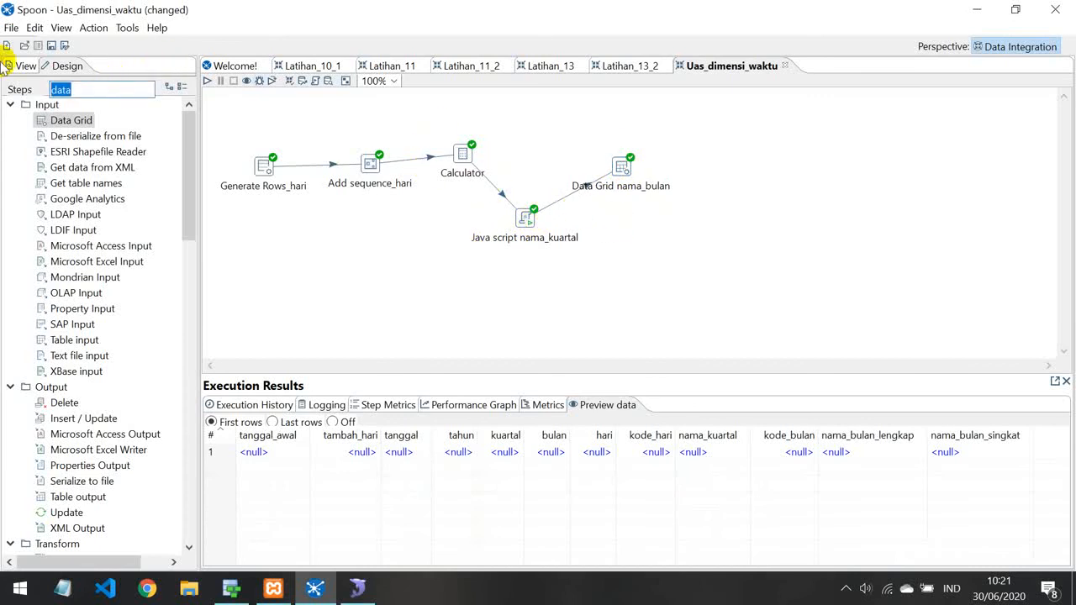
type("lookup")
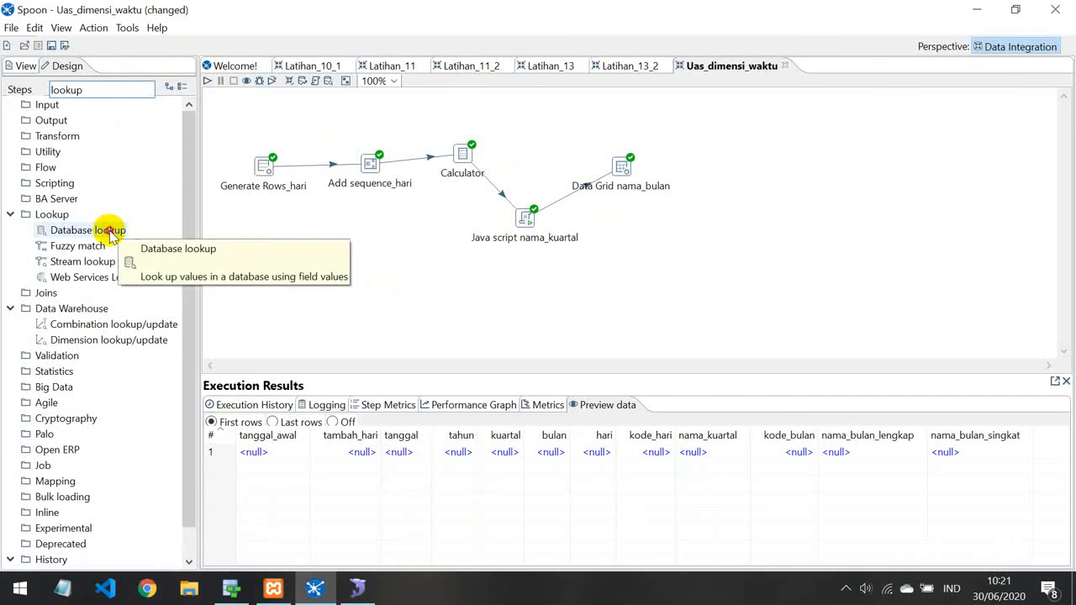
left_click_drag(108, 261, 677, 212)
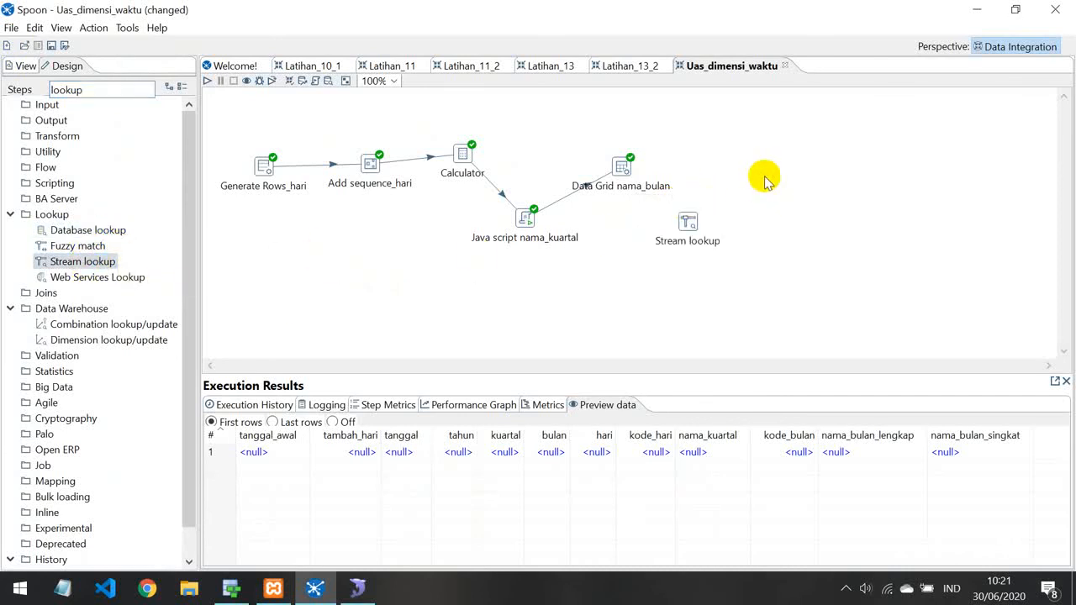
Check the step layout in Latihan_10_1, and delete the hop from Java script nama_kuartal to Data Grid nama_bulan in Uas_dimensi_waktu
left_click(308, 65)
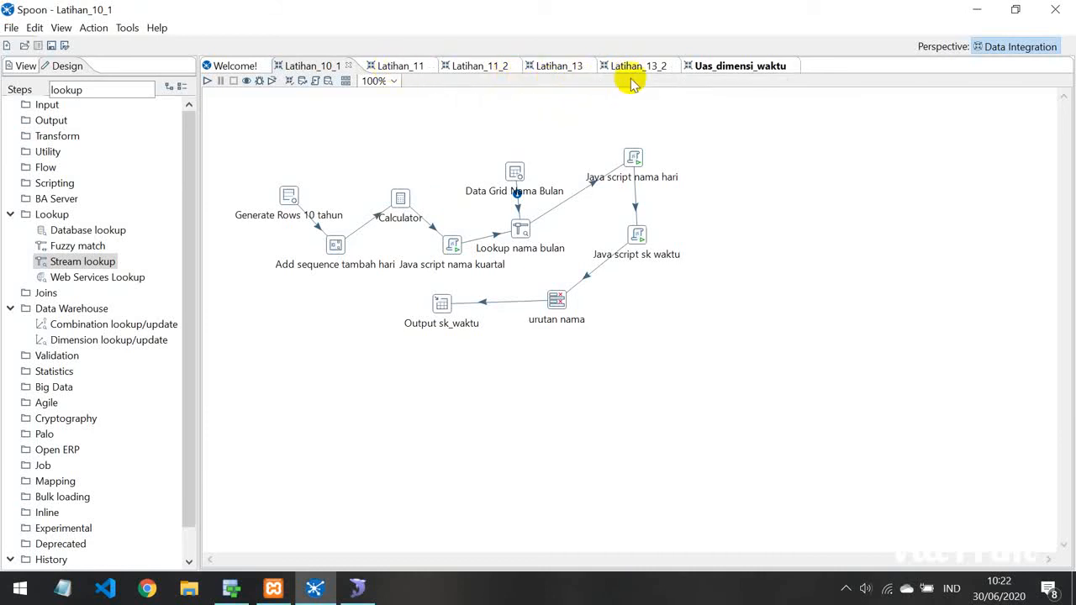
left_click(706, 67)
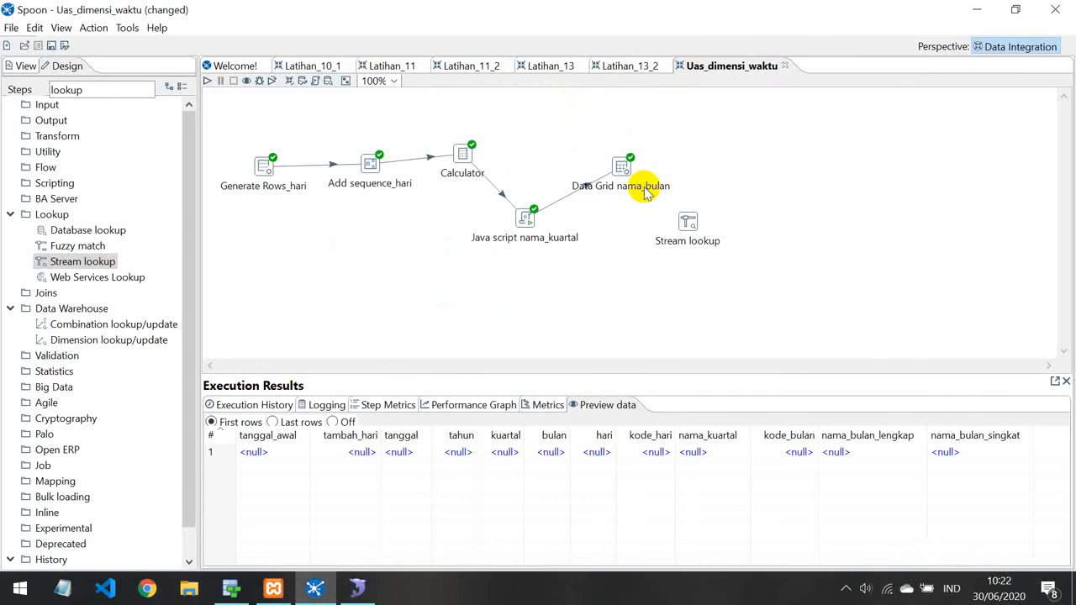
mouse_move(621, 167)
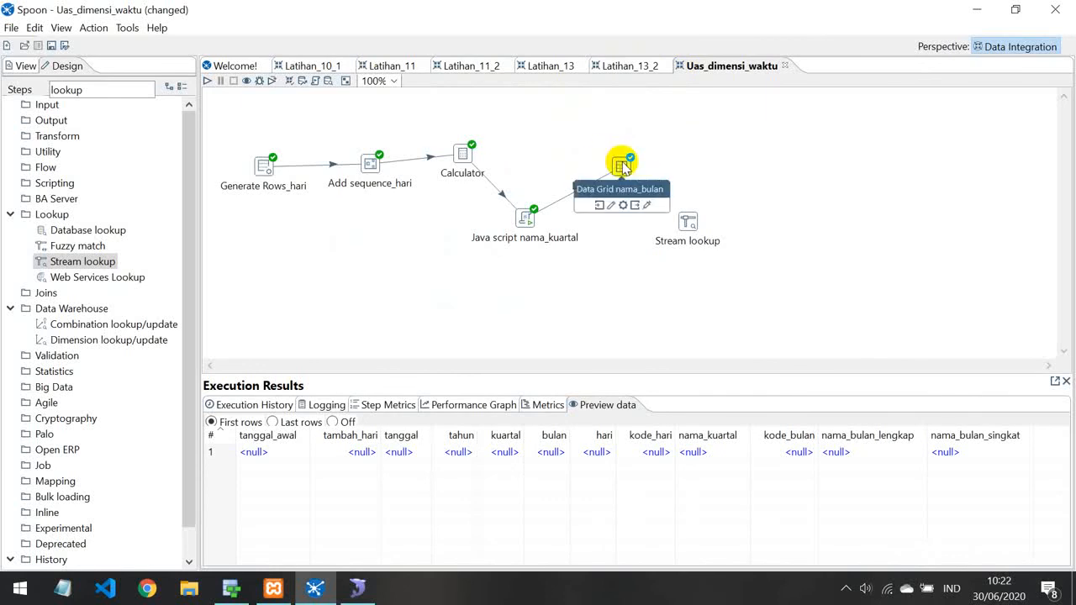
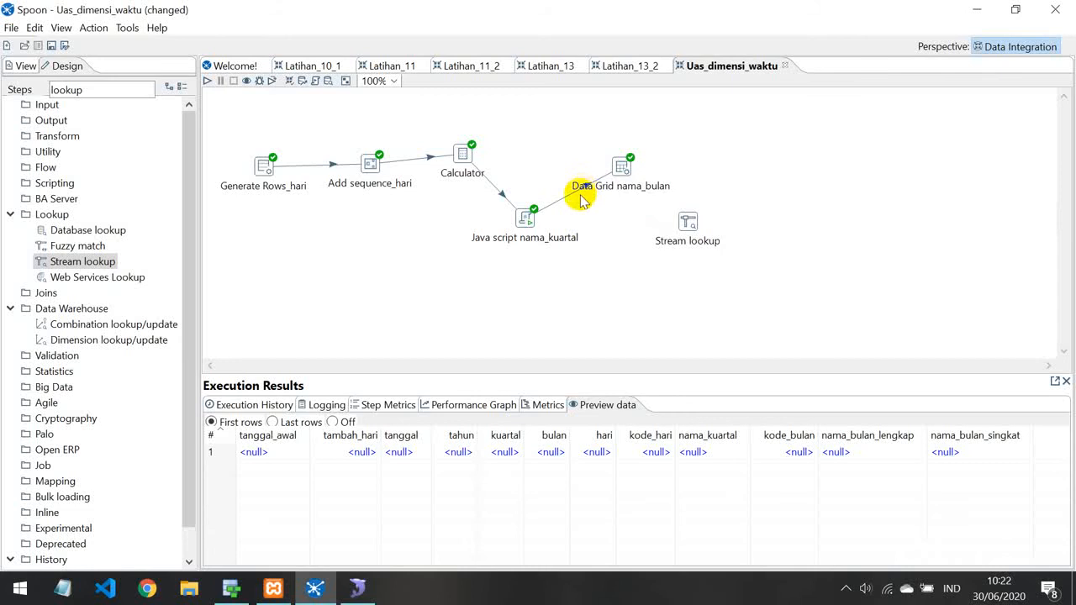
right_click(584, 192)
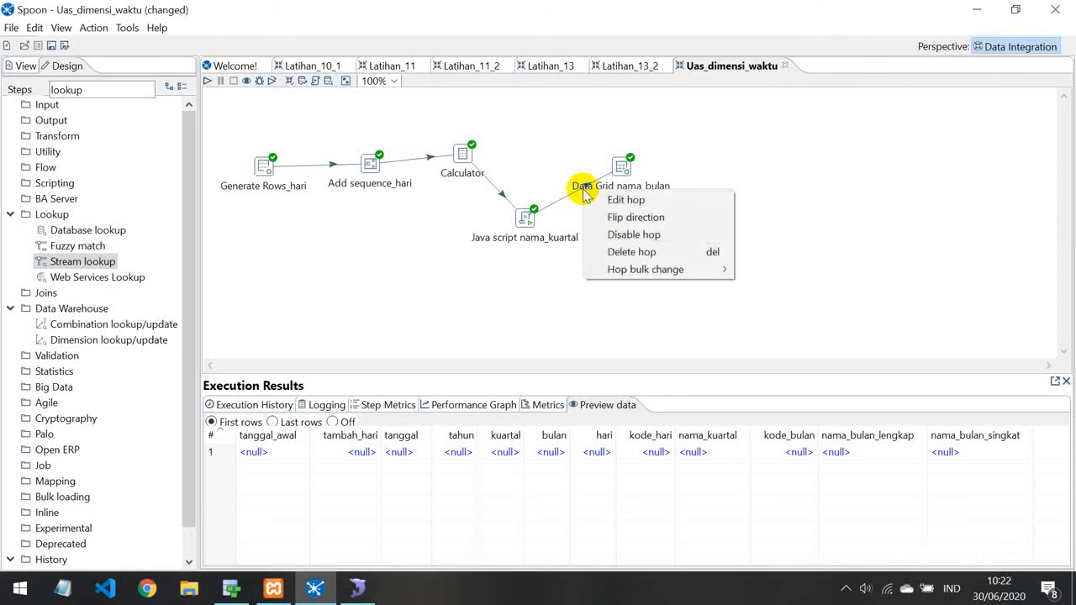
left_click(630, 252)
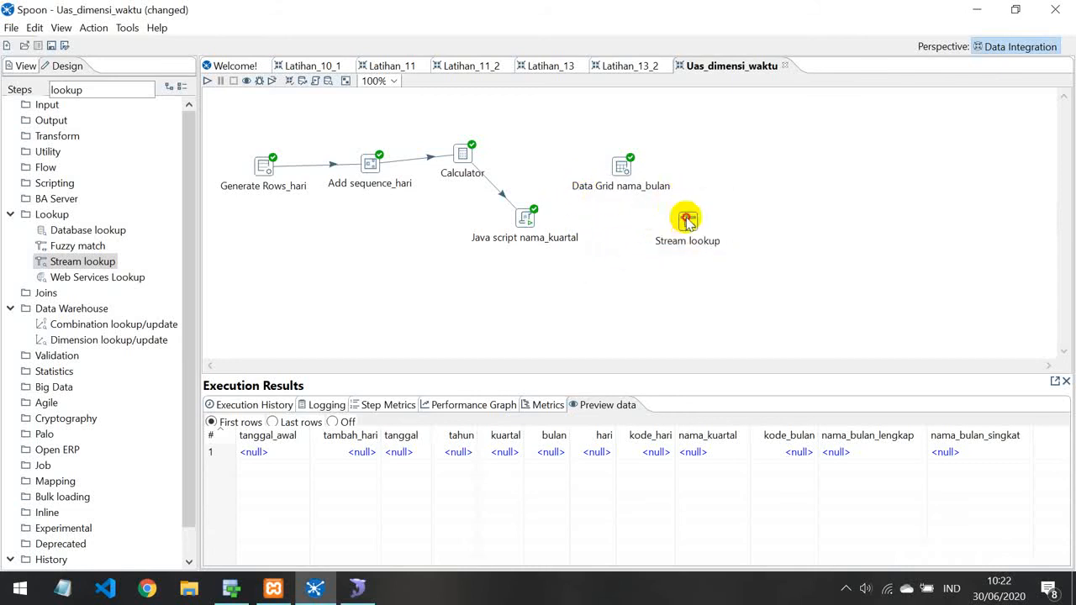
Shift the Stream lookup step slightly down and connect Data Grid nama_bulan to it with a hop
mouse_move(686, 218)
left_mouse_down()
mouse_move(696, 228)
mouse_move(686, 223)
left_mouse_up()
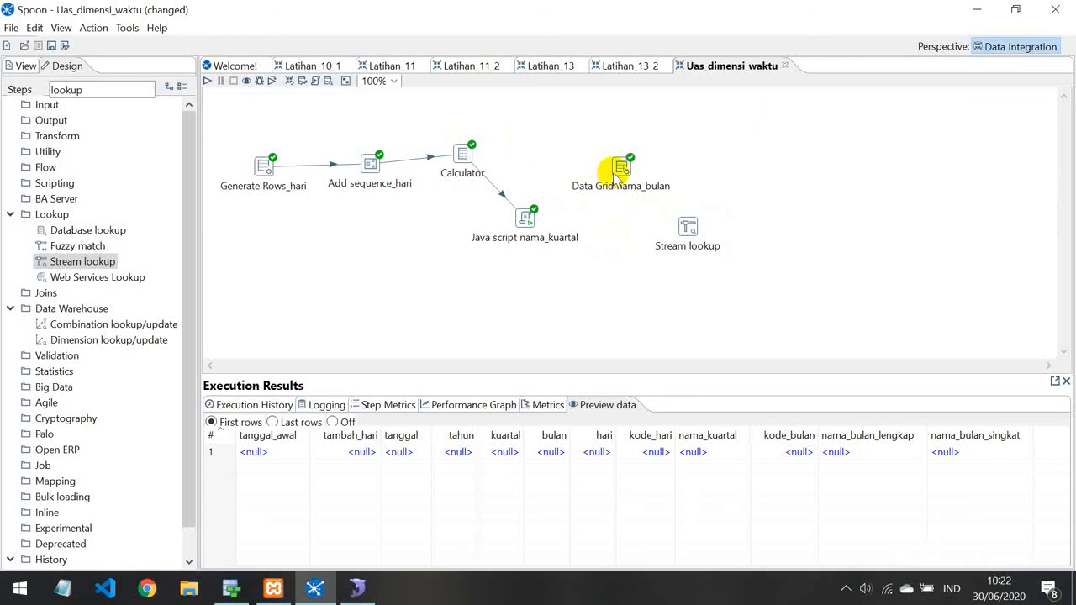
mouse_move(643, 201)
left_click_drag(637, 207, 689, 225)
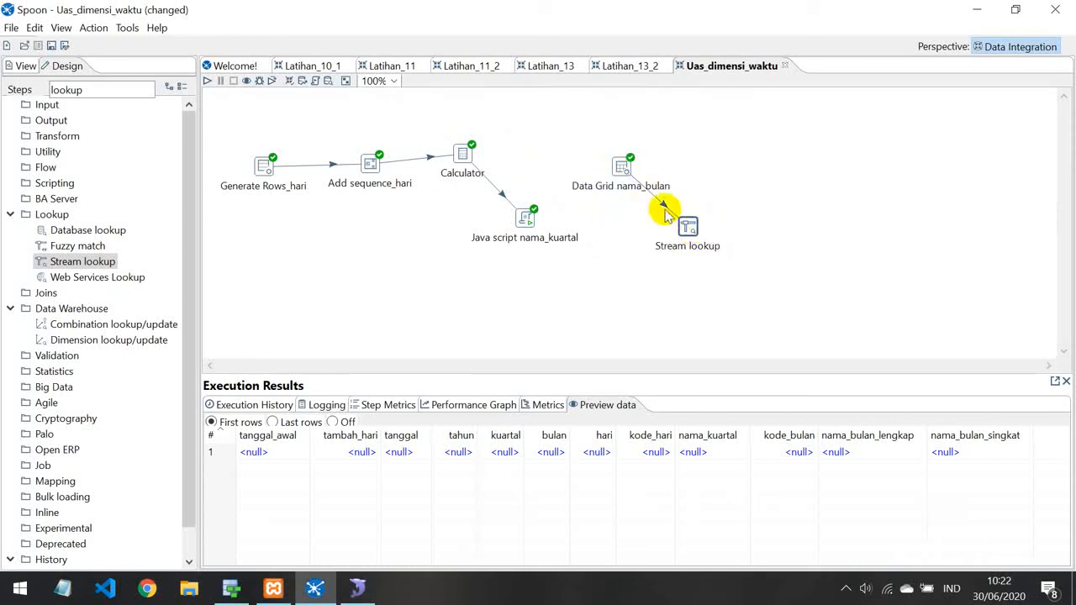
double_click(687, 227)
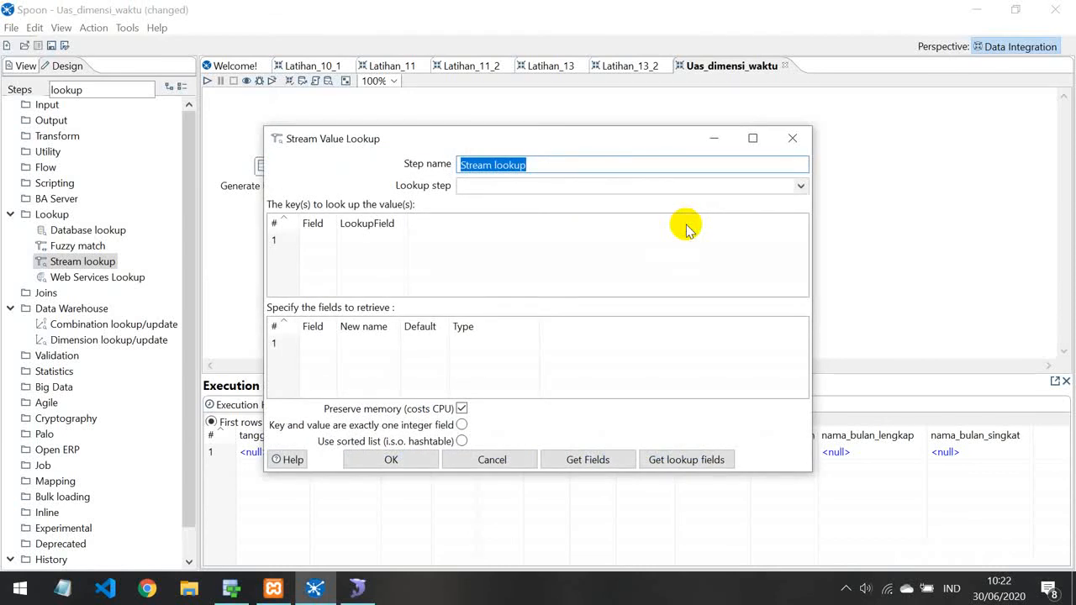
type("Loo")
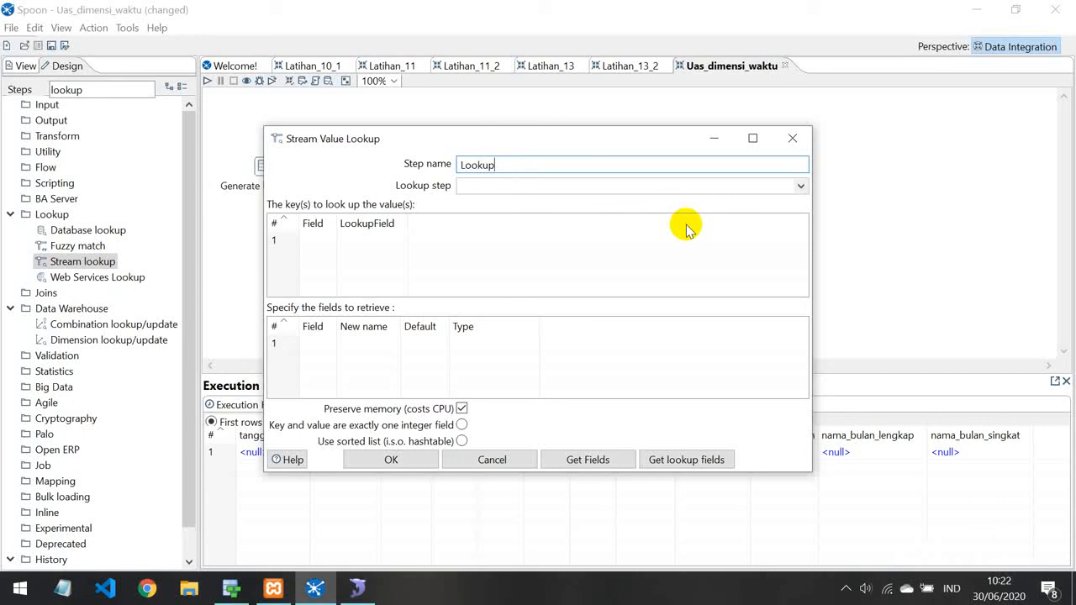
left_click(714, 138)
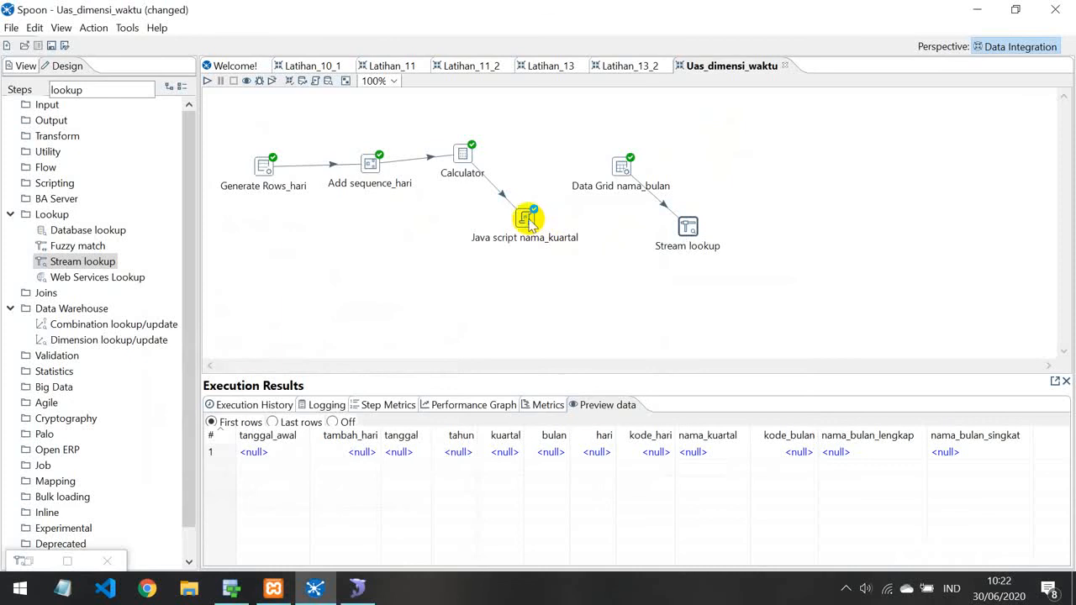
Connect Java script nama_kuartal to the Stream lookup step as its main output
mouse_move(531, 219)
left_click_drag(544, 257, 689, 228)
left_click(727, 232)
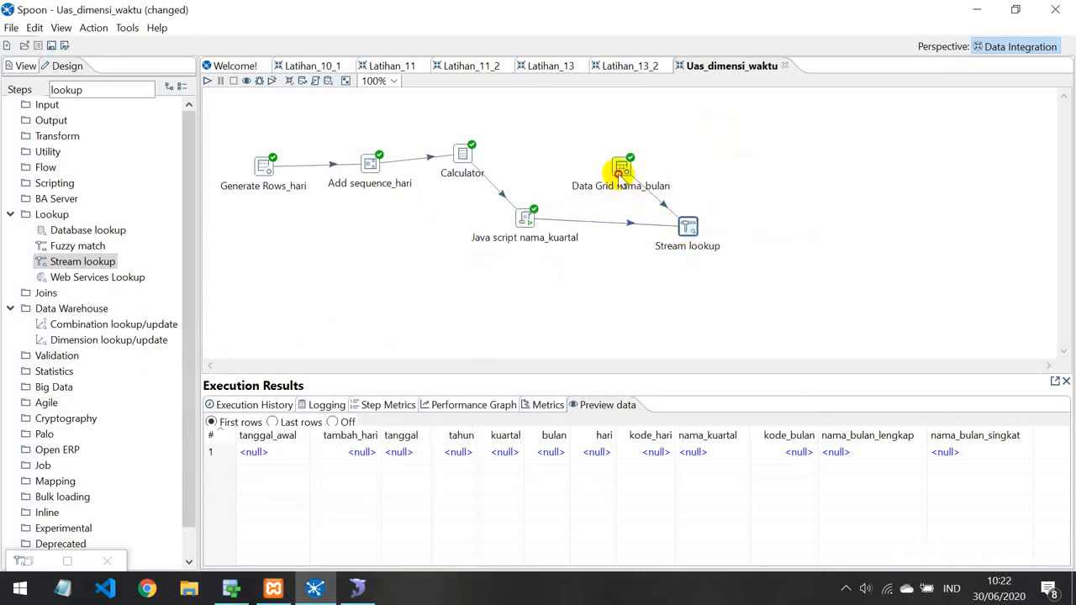
Check the fields defined in Data Grid nama_bulan, and rename the Stream lookup step to Lookup nama_bulan
double_click(613, 164)
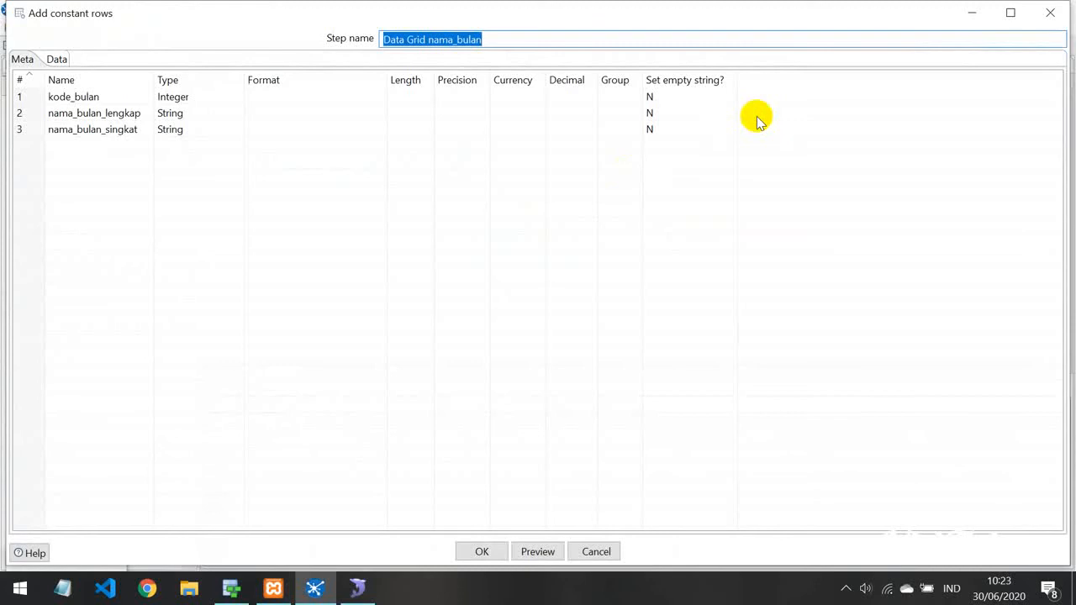
left_click(1049, 12)
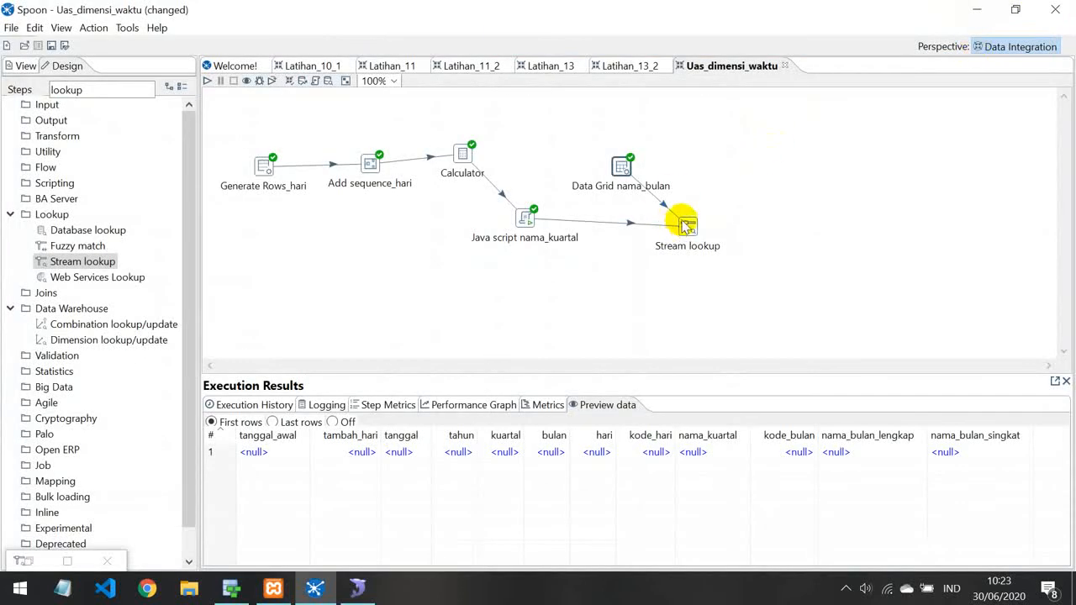
double_click(687, 226)
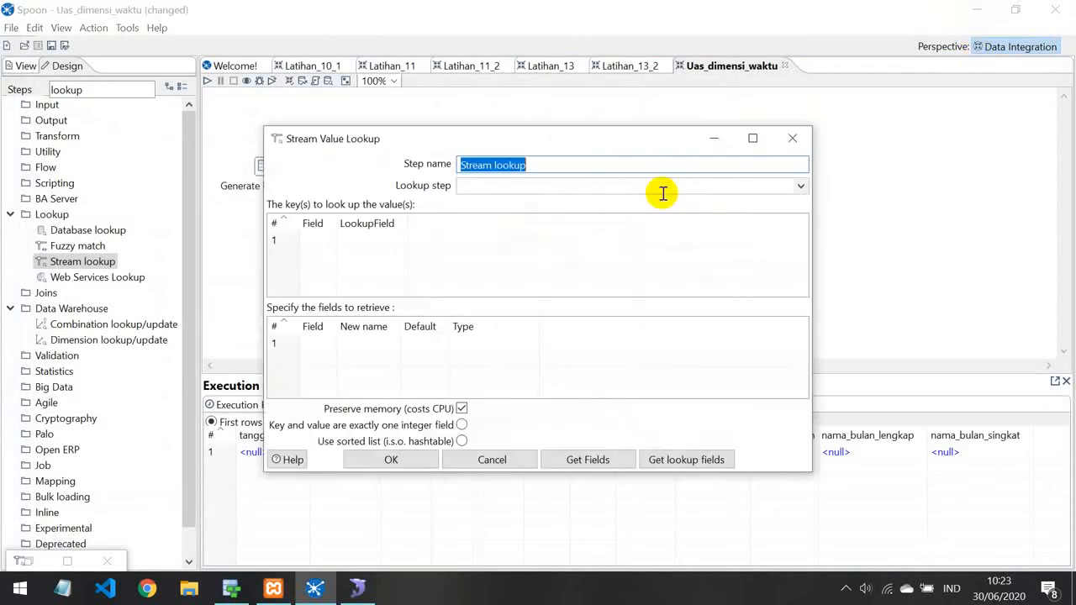
left_click(555, 162)
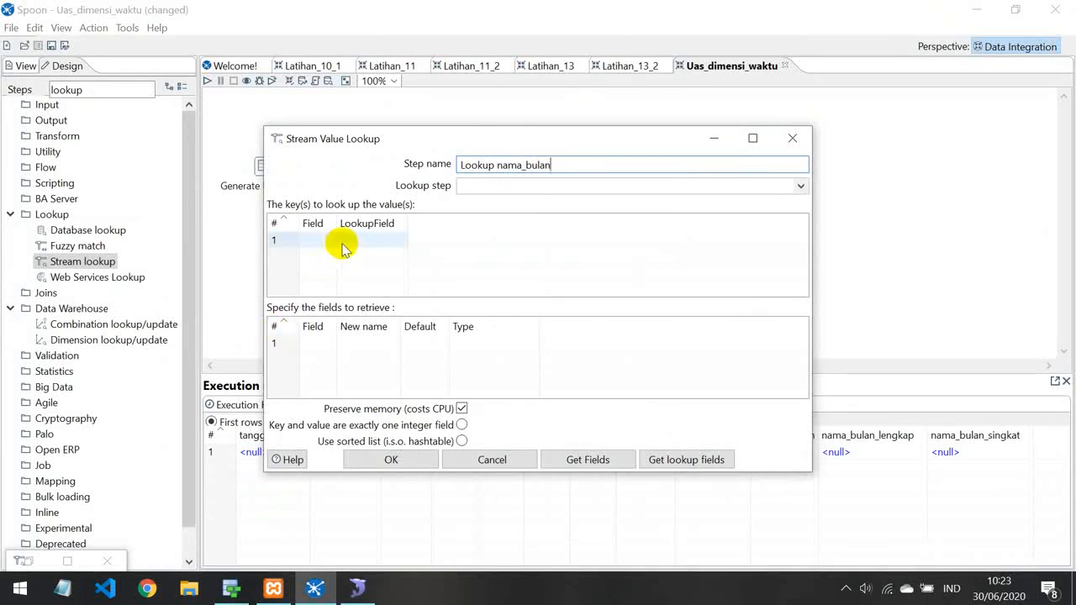
Try Java script nama_kuartal instead of Data Grid nama_bulan as the lookup step, matching key field kode_bulan to lookup field bulan
left_click(799, 187)
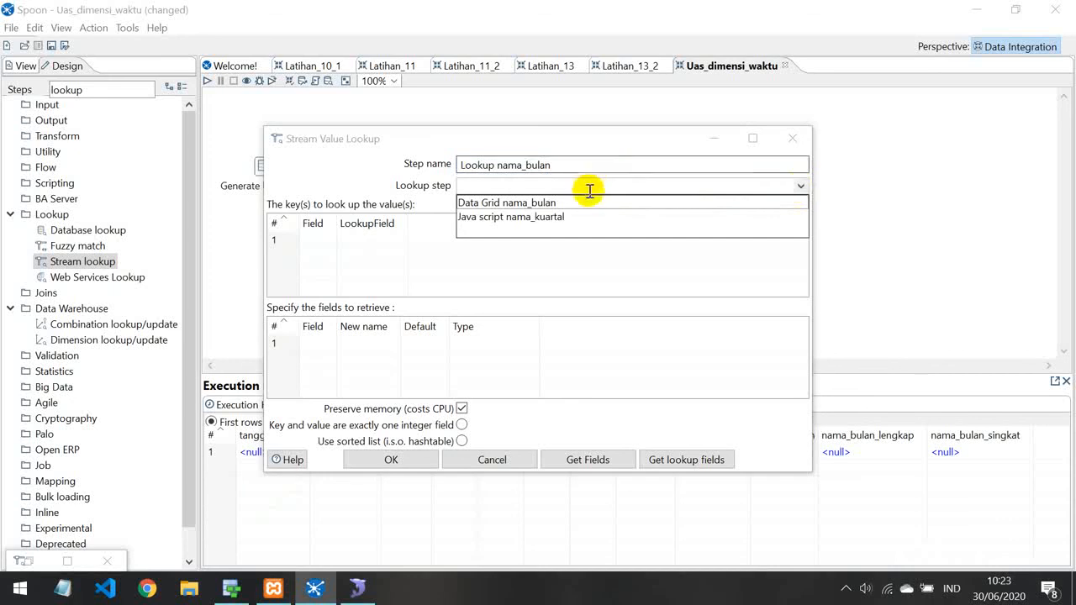
left_click(504, 205)
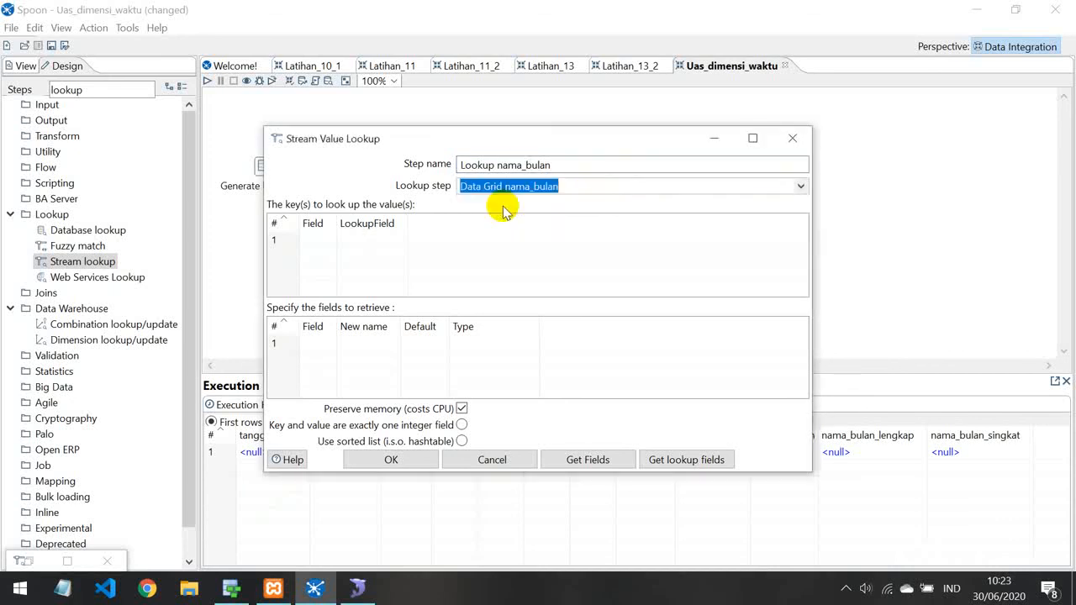
left_click(800, 186)
left_click(650, 218)
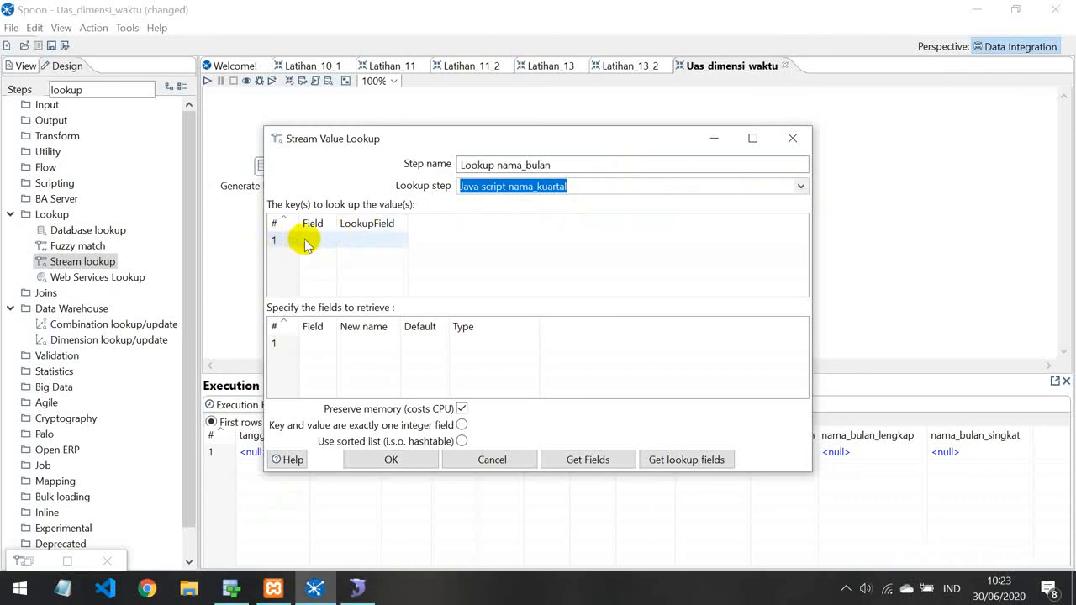
left_click(330, 241)
left_click(332, 242)
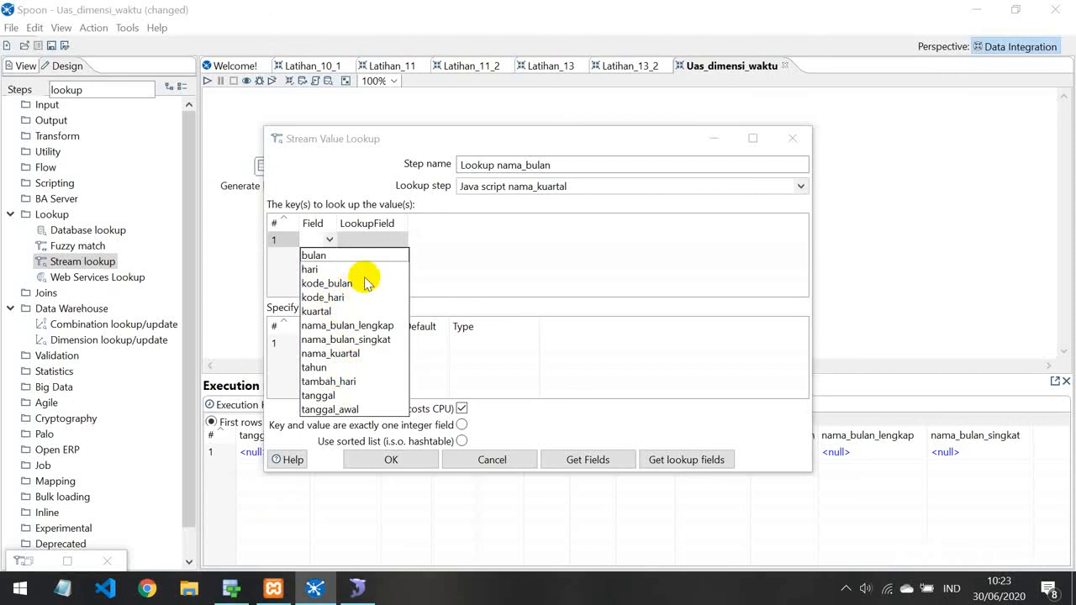
left_click(348, 283)
left_click(396, 235)
left_click(400, 239)
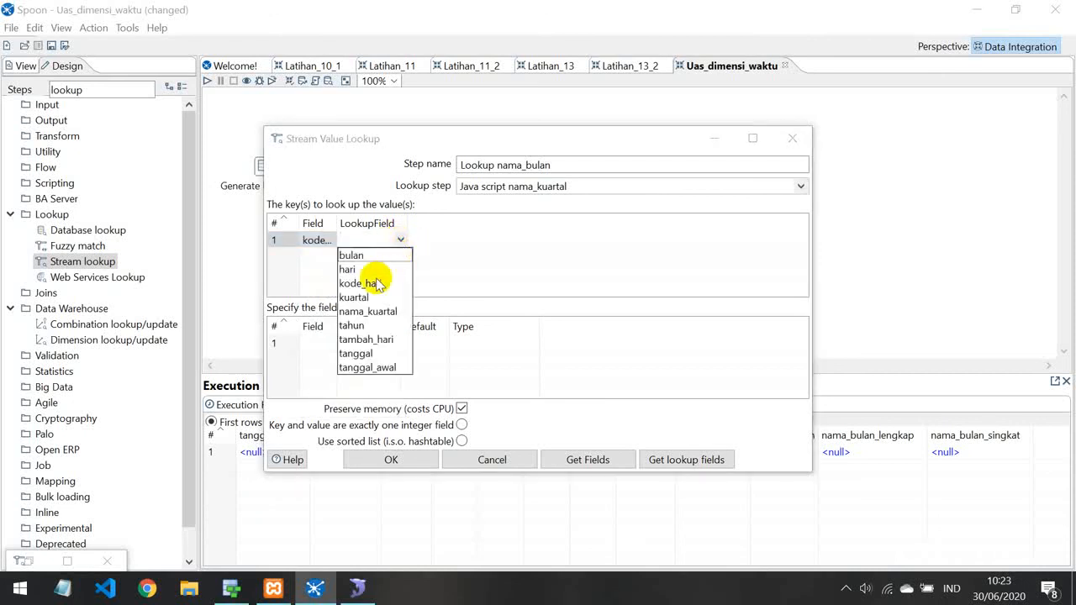
left_click(361, 255)
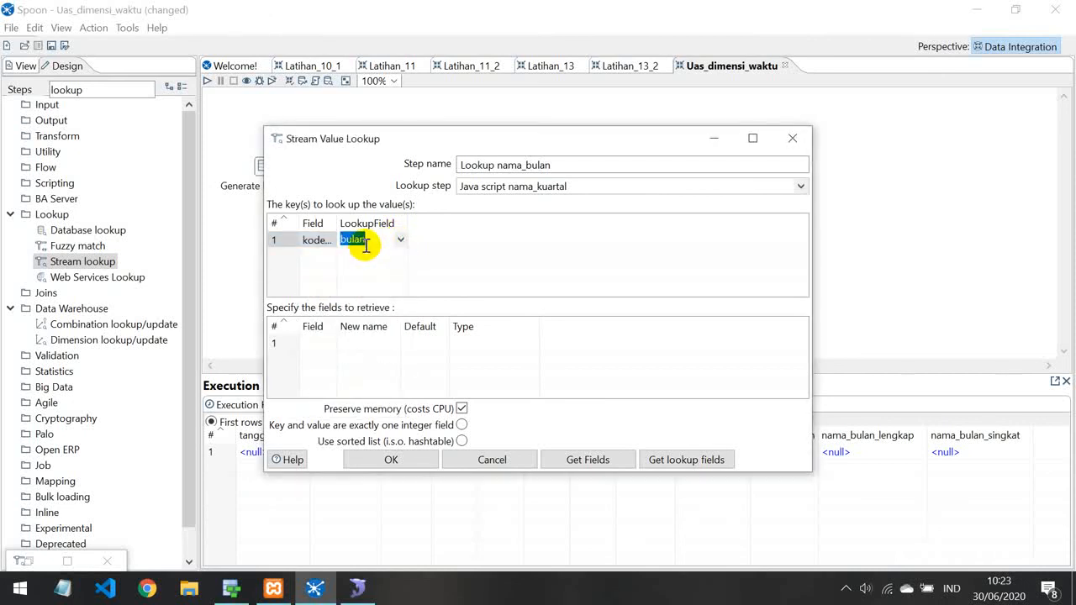
left_click(401, 240)
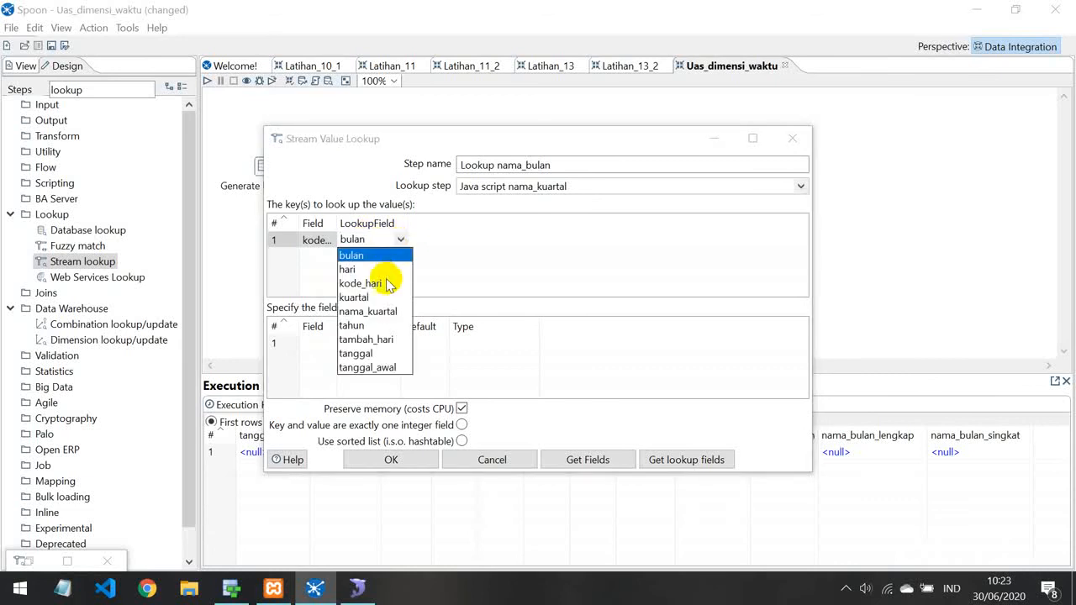
left_click(402, 241)
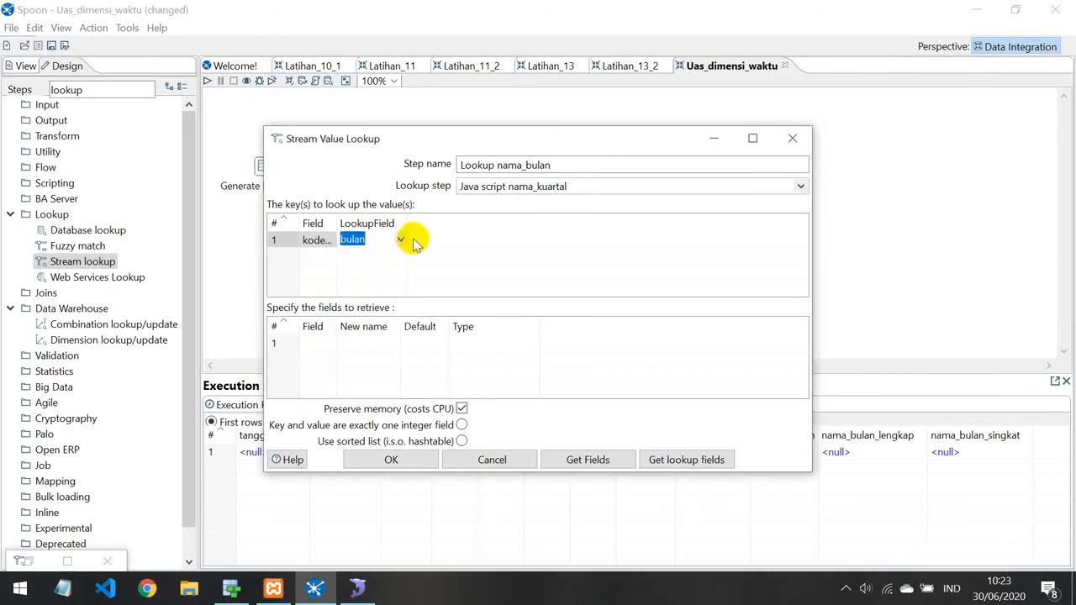
Set the lookup step to Data Grid nama_bulan and match key field bulan to lookup field kode_bulan
left_click(800, 186)
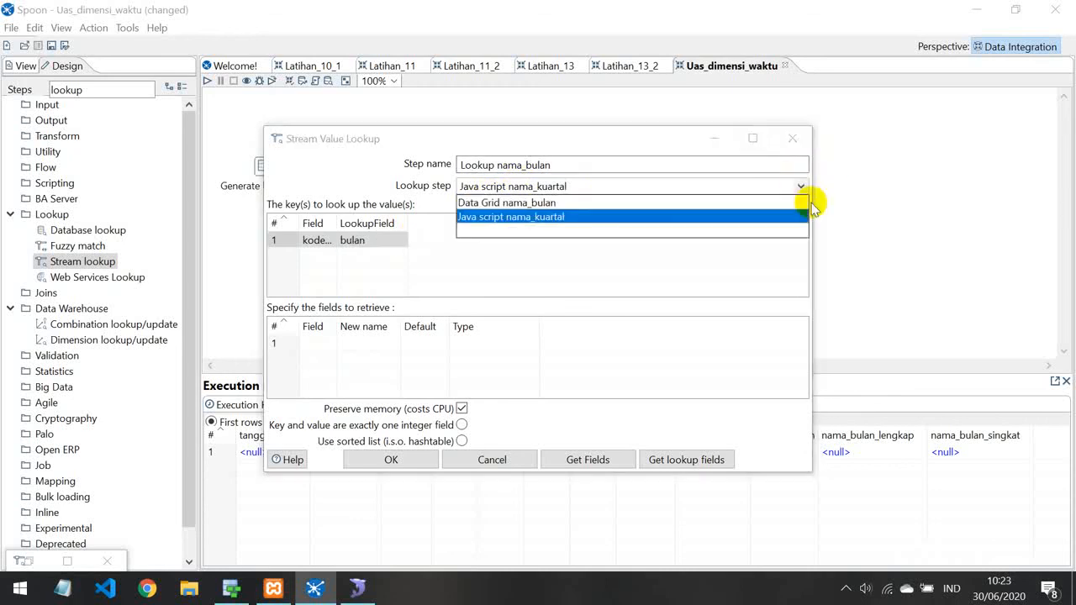
left_click(588, 203)
left_click(336, 244)
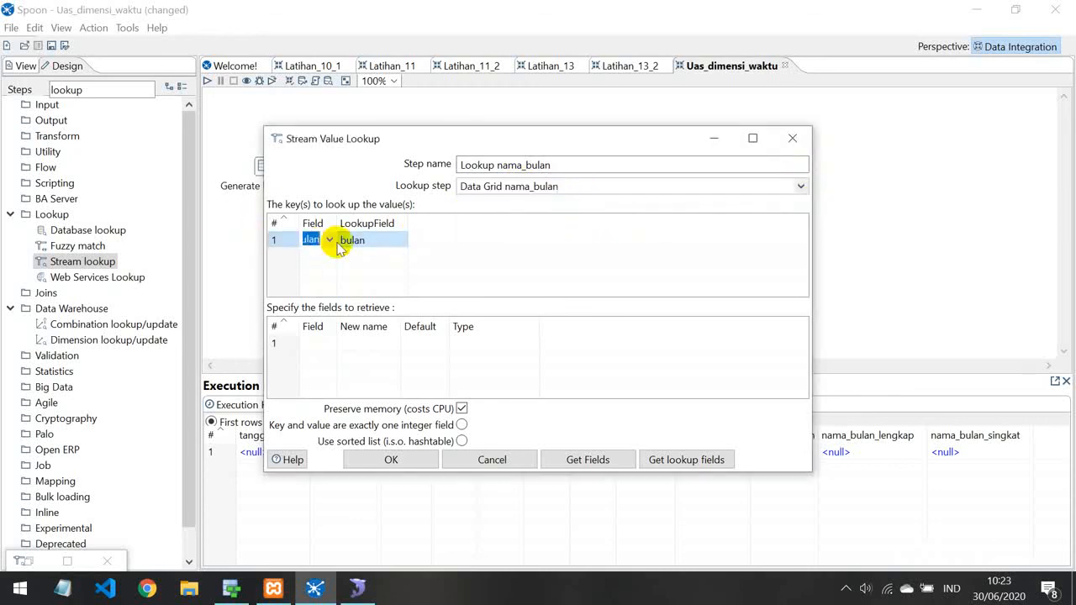
left_click(329, 240)
left_click(316, 251)
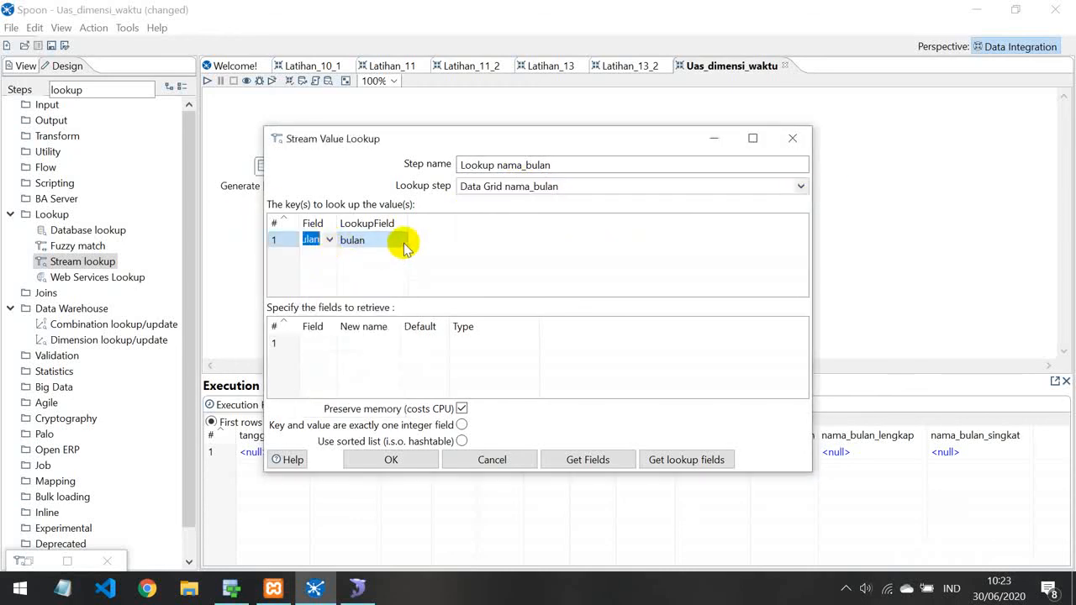
left_click(401, 237)
left_click(401, 240)
left_click(375, 255)
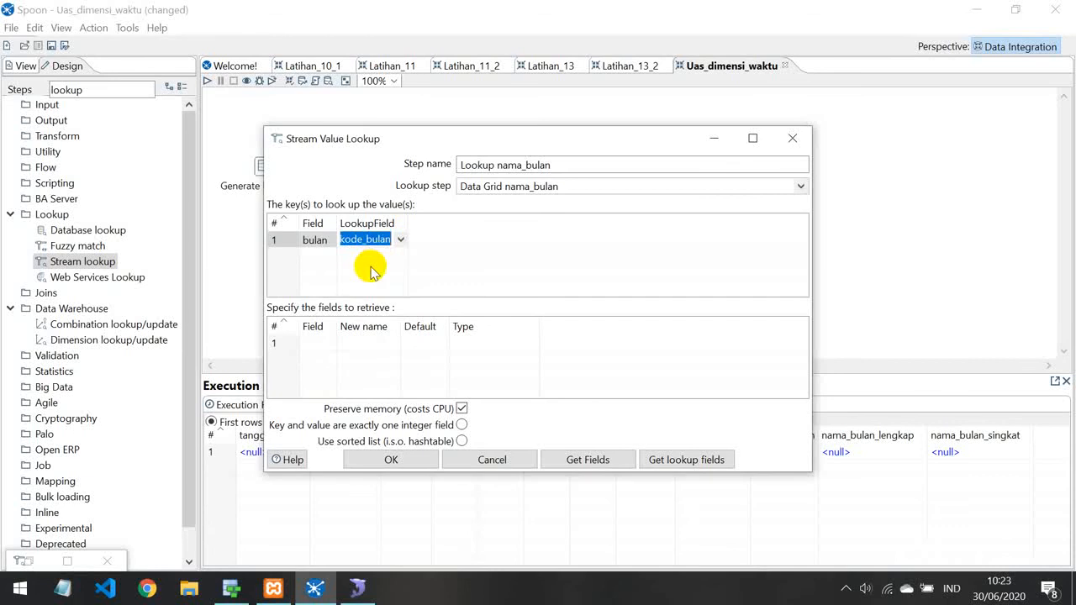
Add nama_bulan_lengkap and nama_bulan_singkat as the fields to retrieve in the lookup
left_click(315, 342)
left_click(328, 342)
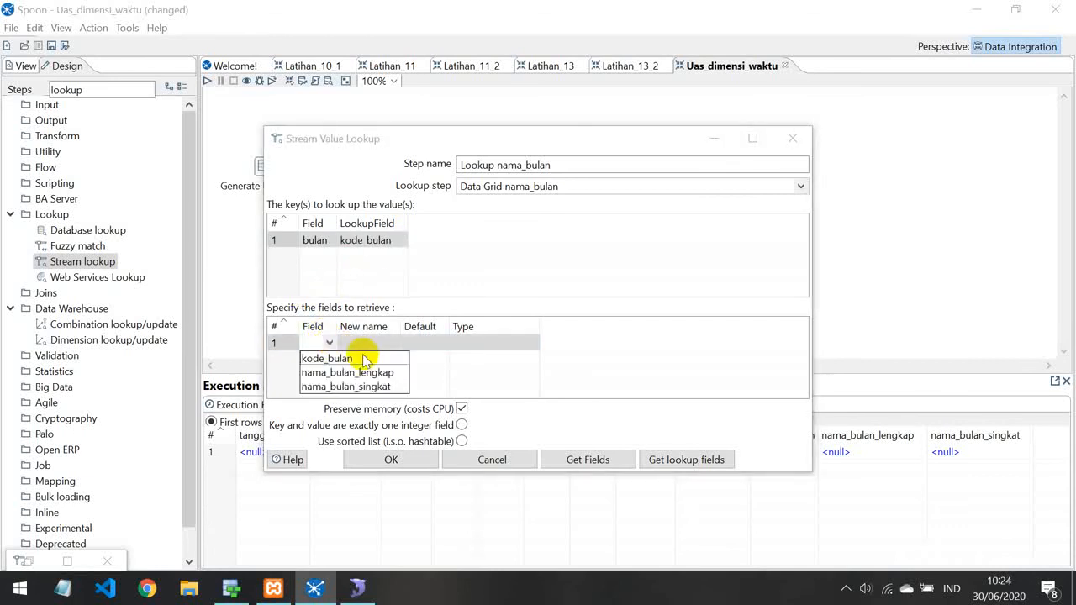
left_click(345, 373)
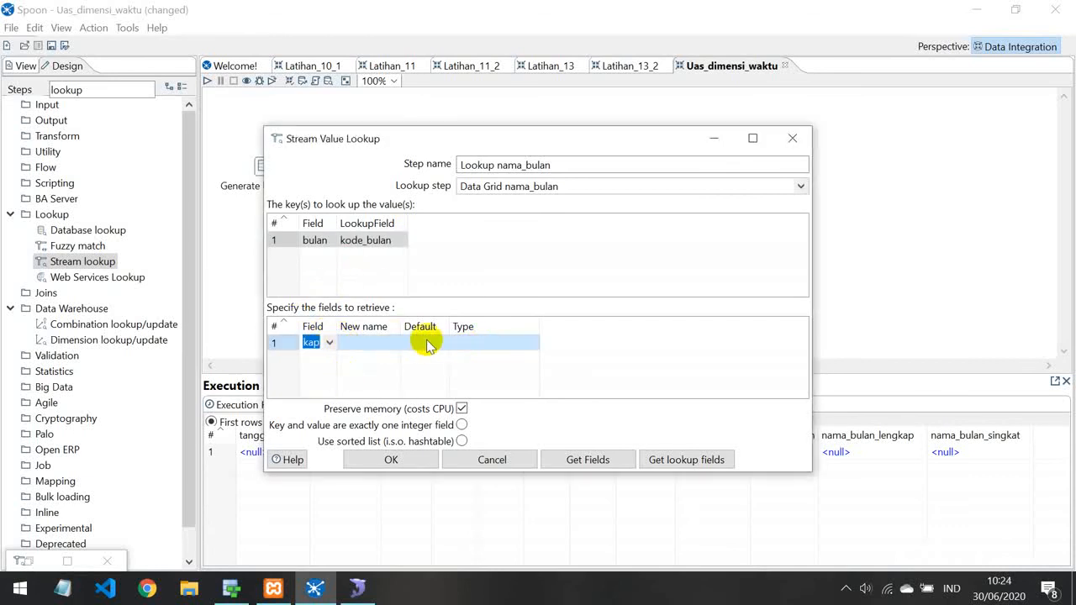
left_click(326, 360)
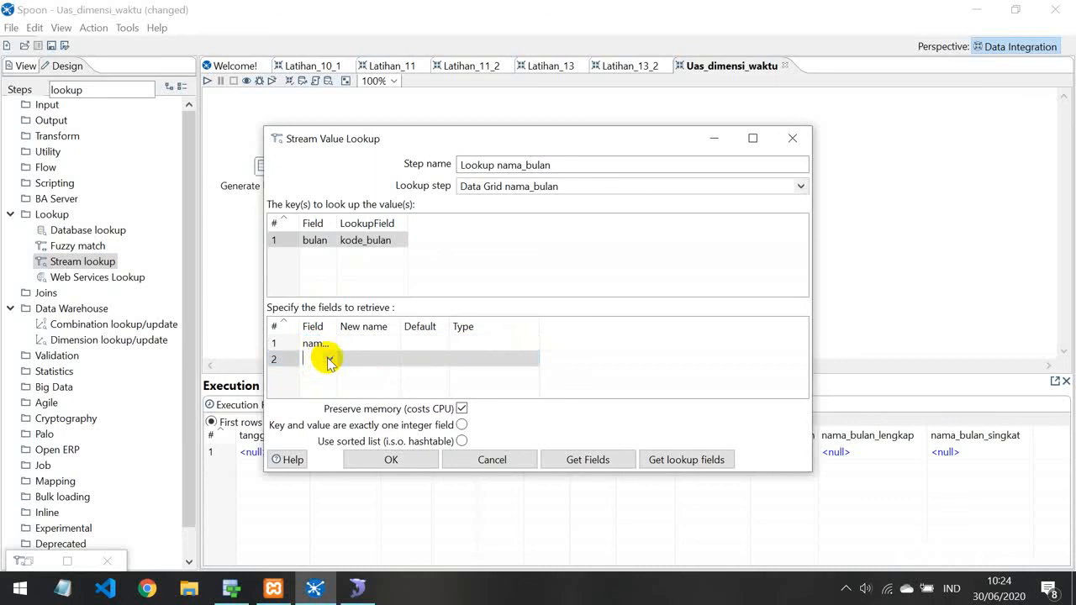
left_click(329, 359)
left_click(336, 404)
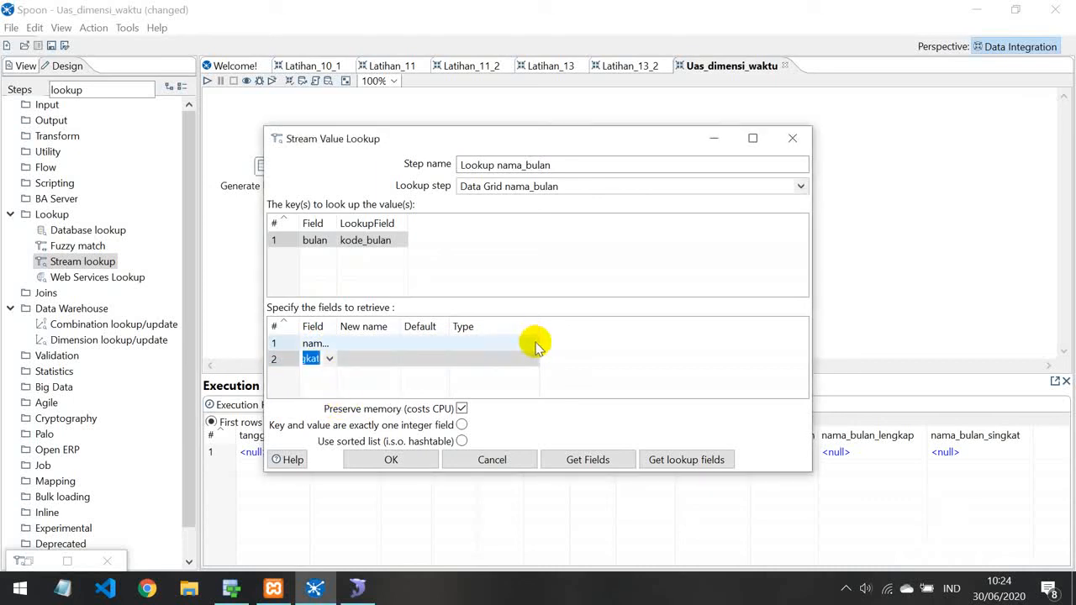
Set the type of both retrieved fields to String, widen the field name column, and apply the lookup settings
left_click(538, 344)
left_click(532, 343)
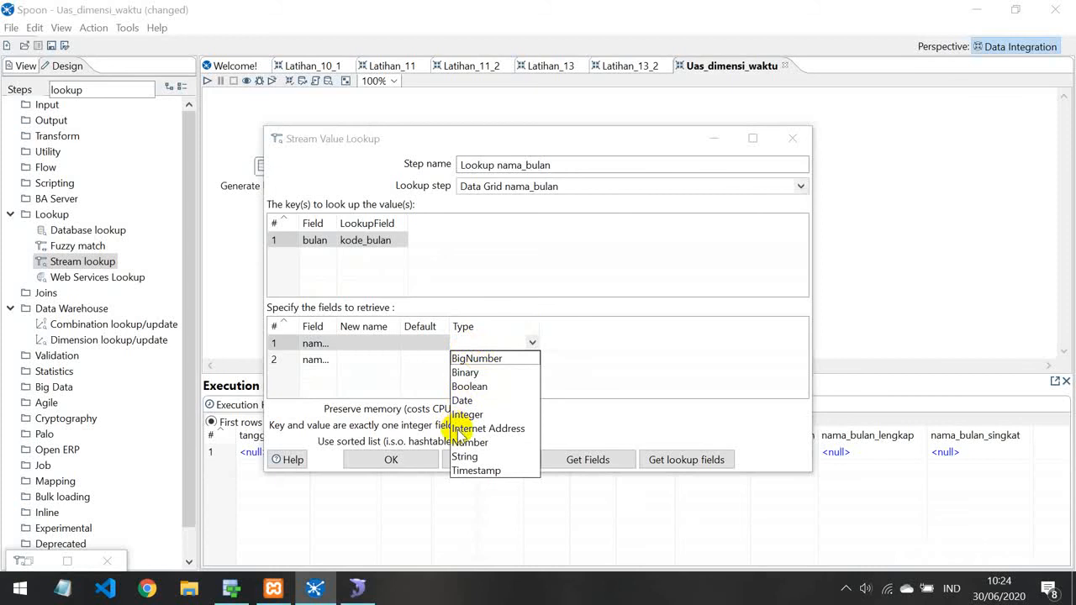
left_click(464, 457)
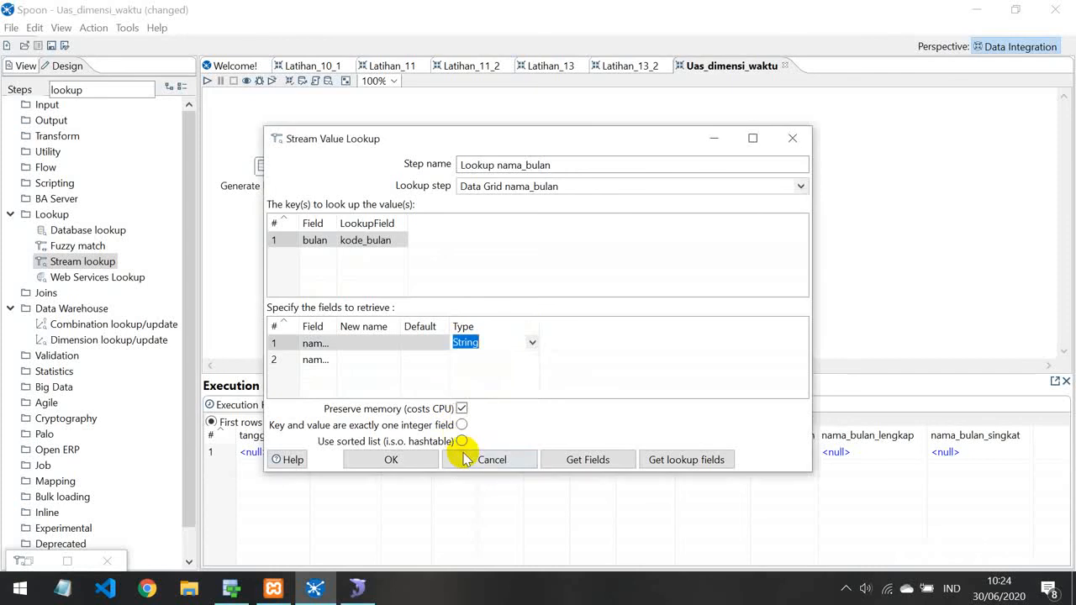
left_click(521, 358)
left_click(522, 359)
left_click(464, 473)
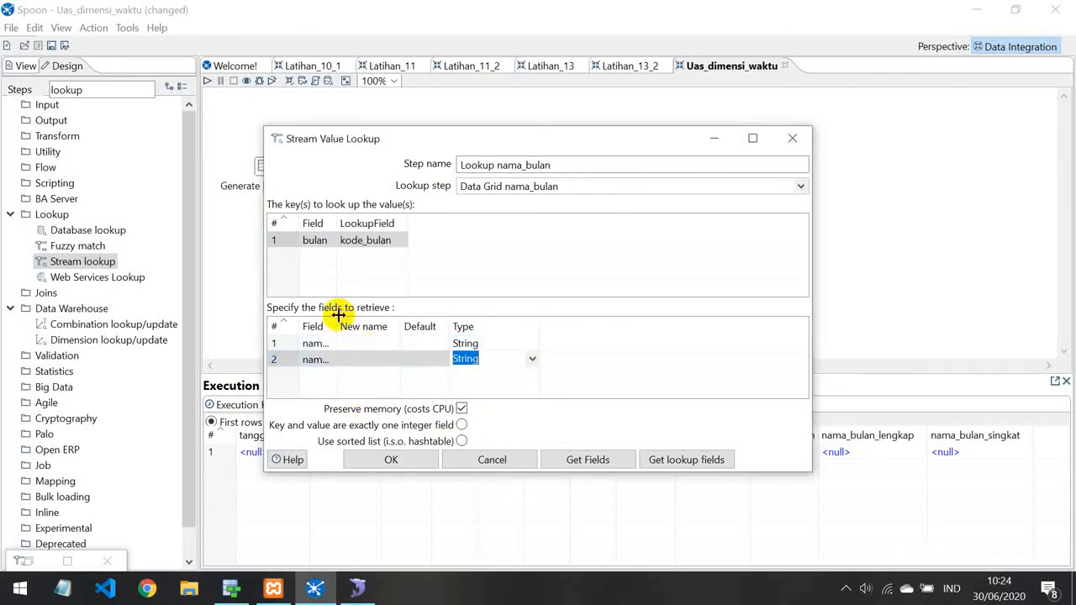
left_click_drag(336, 327, 417, 327)
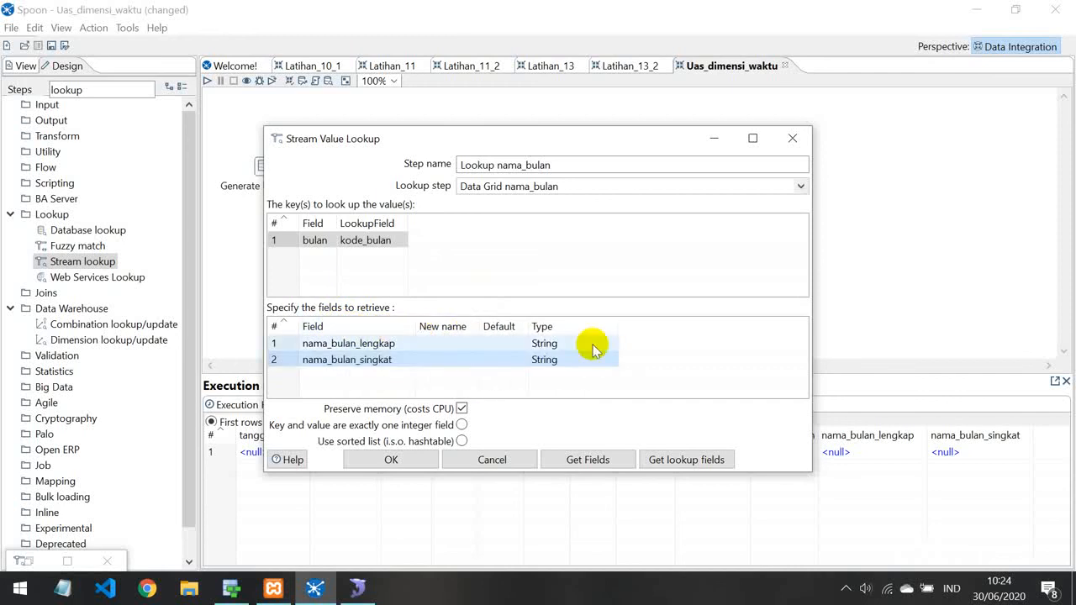
left_click_drag(624, 324, 595, 329)
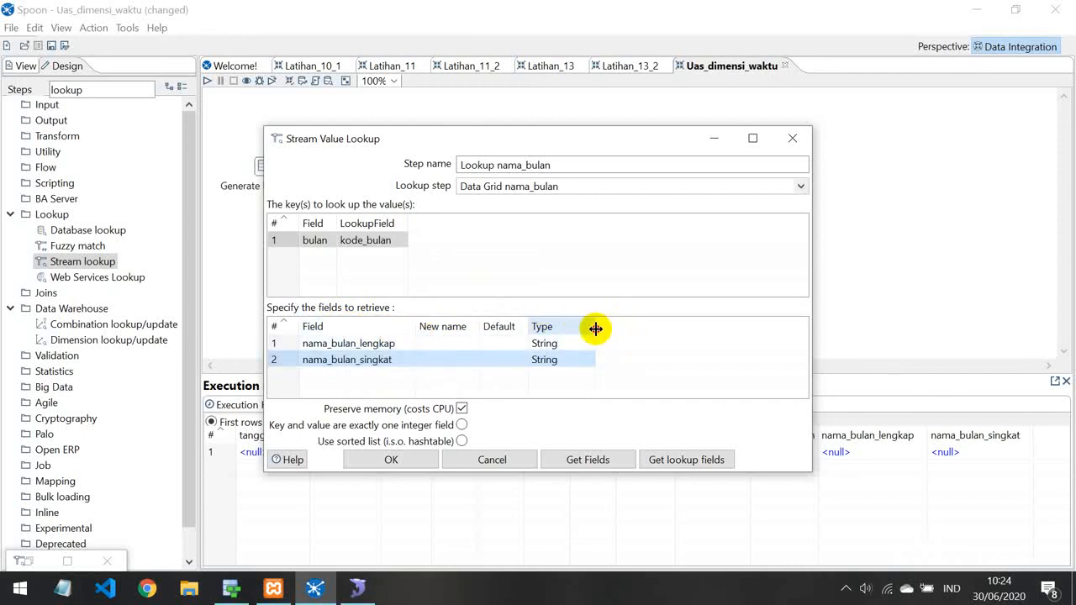
left_click(410, 460)
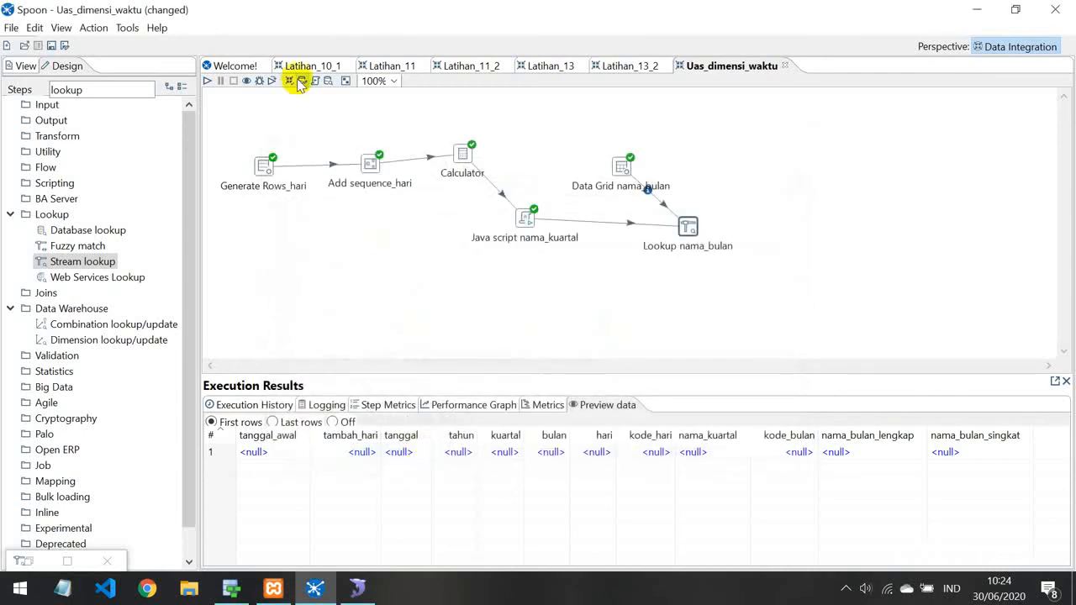
Save and run the Uas_dimensi_waktu transformation locally, and view the resulting preview data
left_click(207, 81)
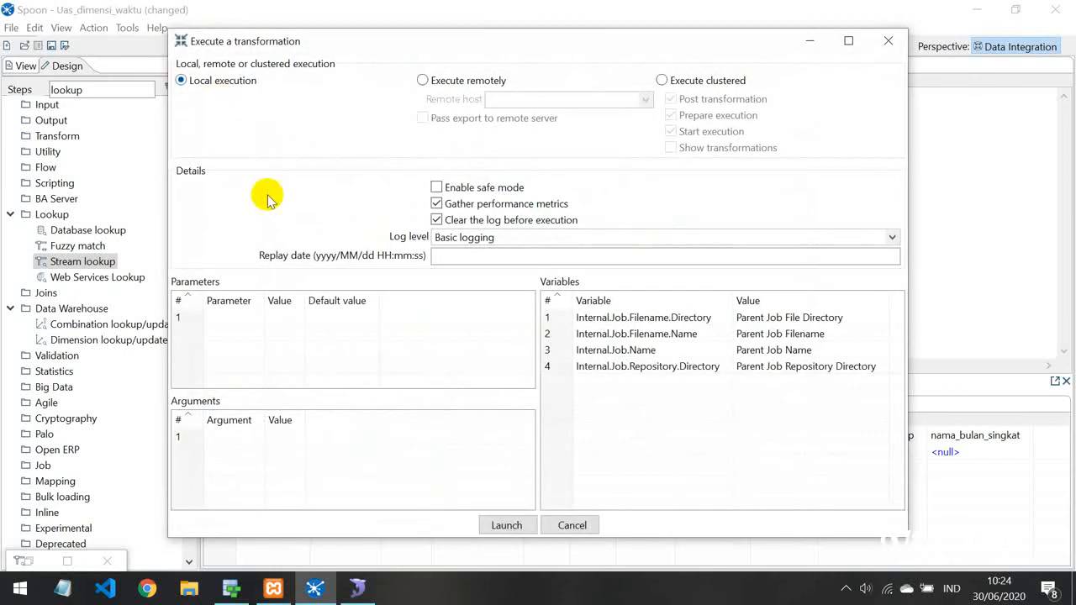
left_click(504, 517)
left_click(629, 305)
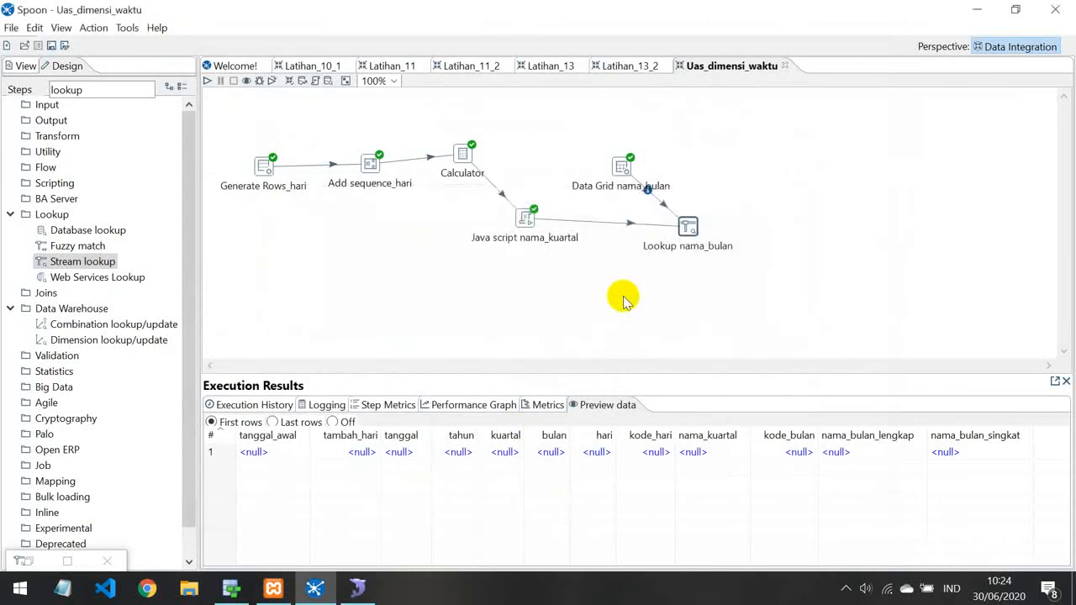
left_click(545, 405)
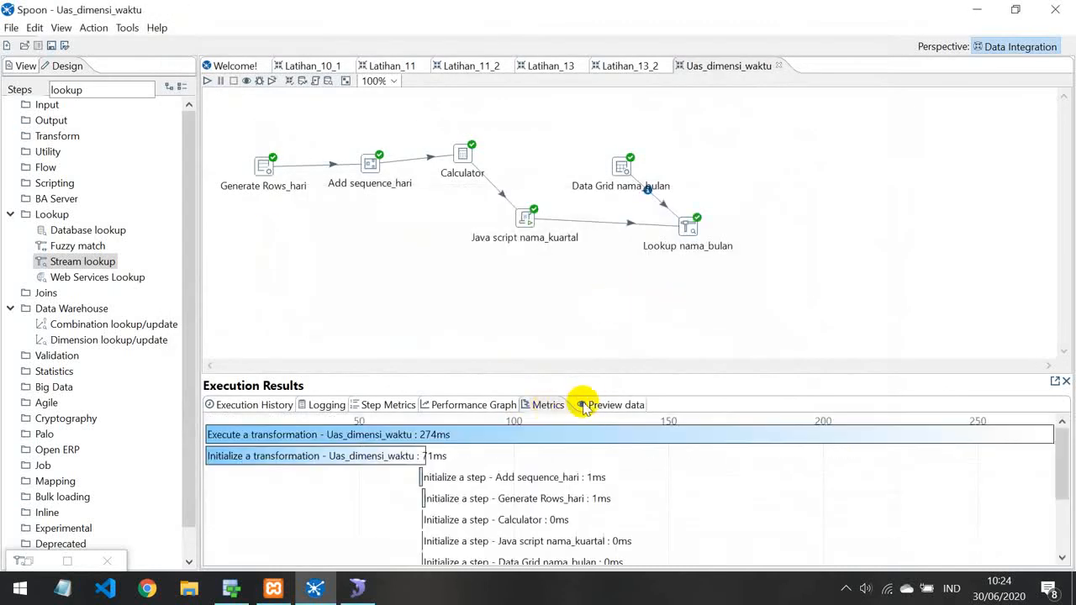
left_click(597, 405)
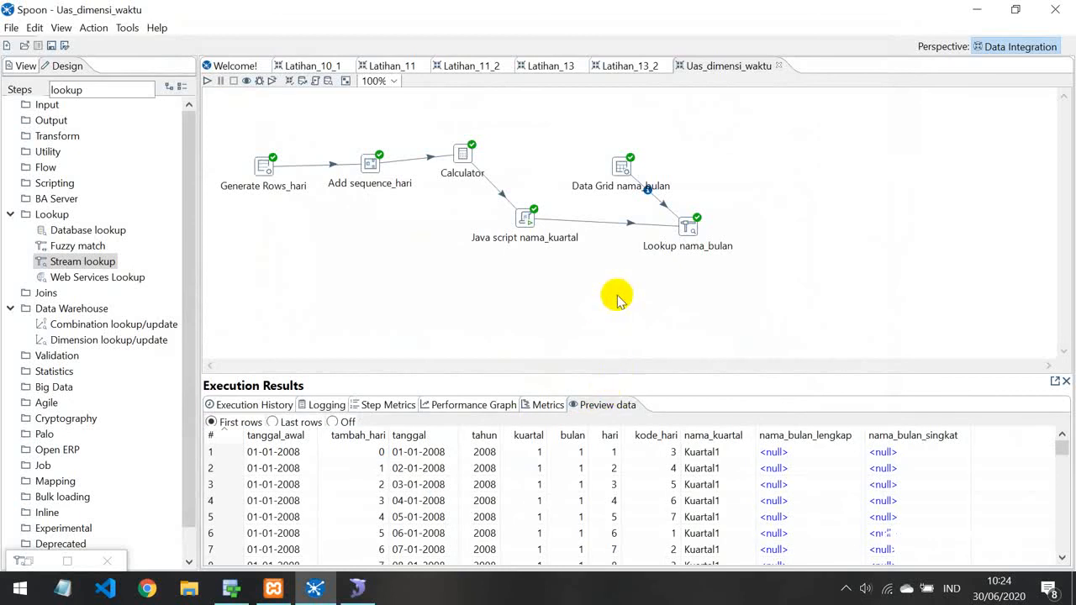
Rearrange Lookup nama_bulan, Data Grid nama_bulan and Java script nama_kuartal into a more compact layout on the canvas
left_click_drag(692, 232, 654, 227)
left_click_drag(622, 170, 594, 144)
left_click_drag(653, 233, 640, 221)
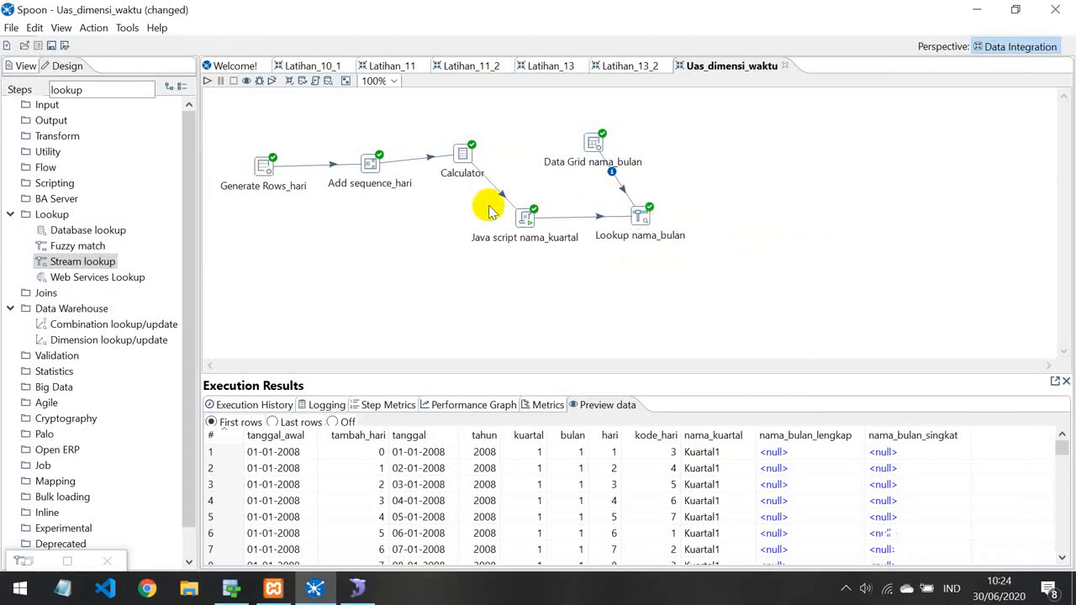
mouse_move(524, 219)
left_mouse_down()
mouse_move(504, 207)
mouse_move(516, 208)
left_mouse_up()
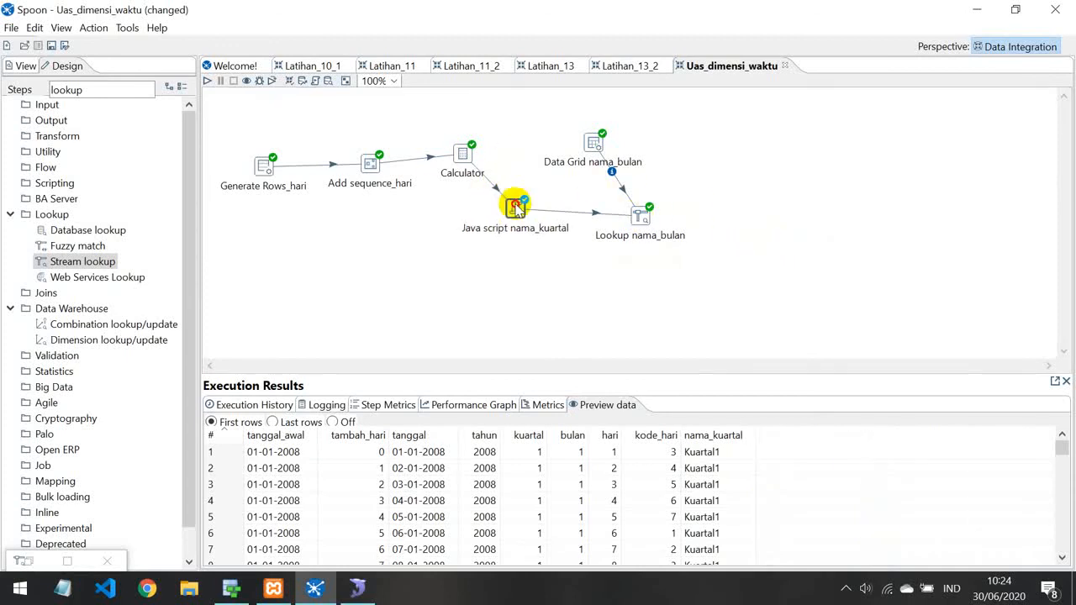
Fill the kode_bulan column of Data Grid nama_bulan with the month codes 1 to 12, one per row
double_click(591, 151)
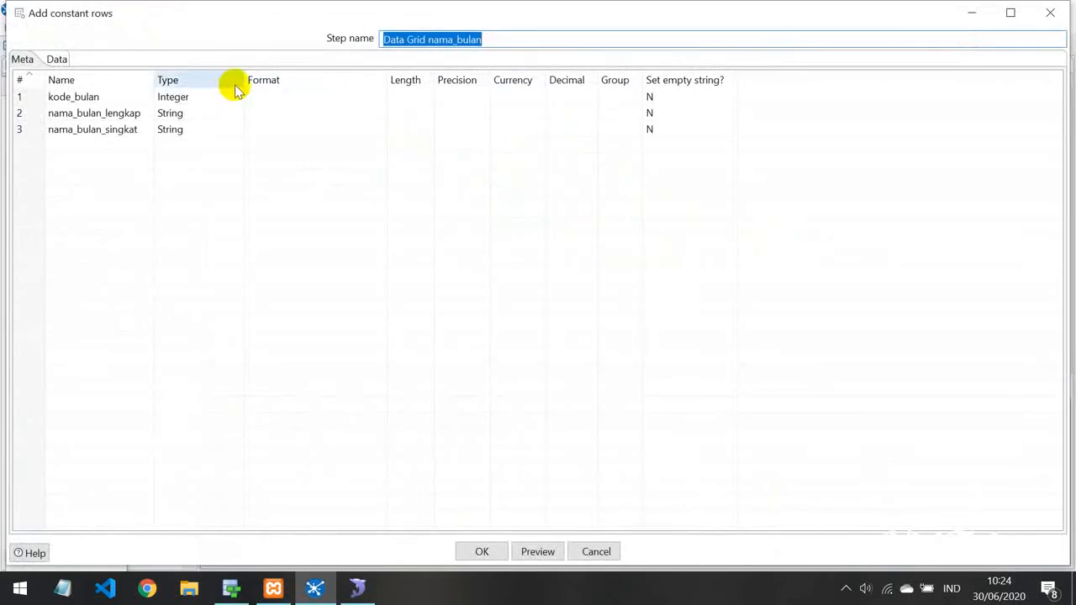
left_click(57, 60)
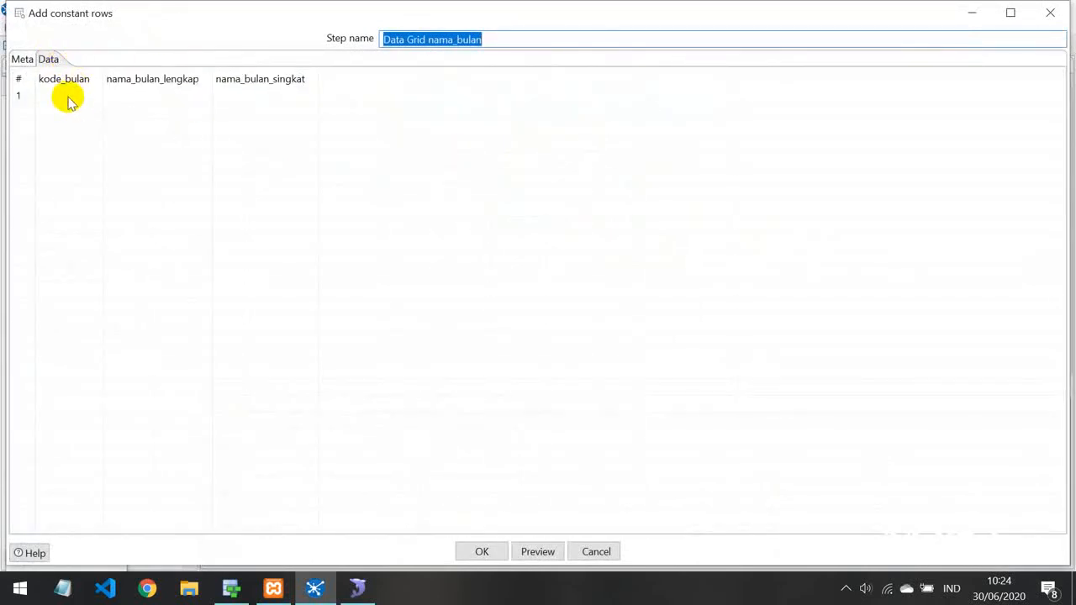
left_click(70, 97)
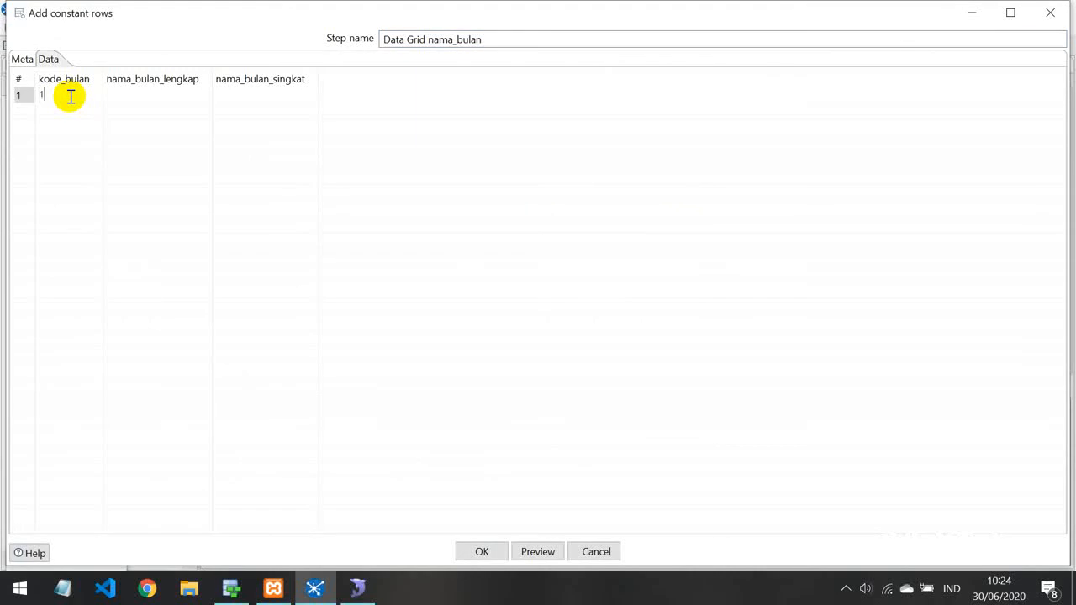
type("1")
left_click(67, 112)
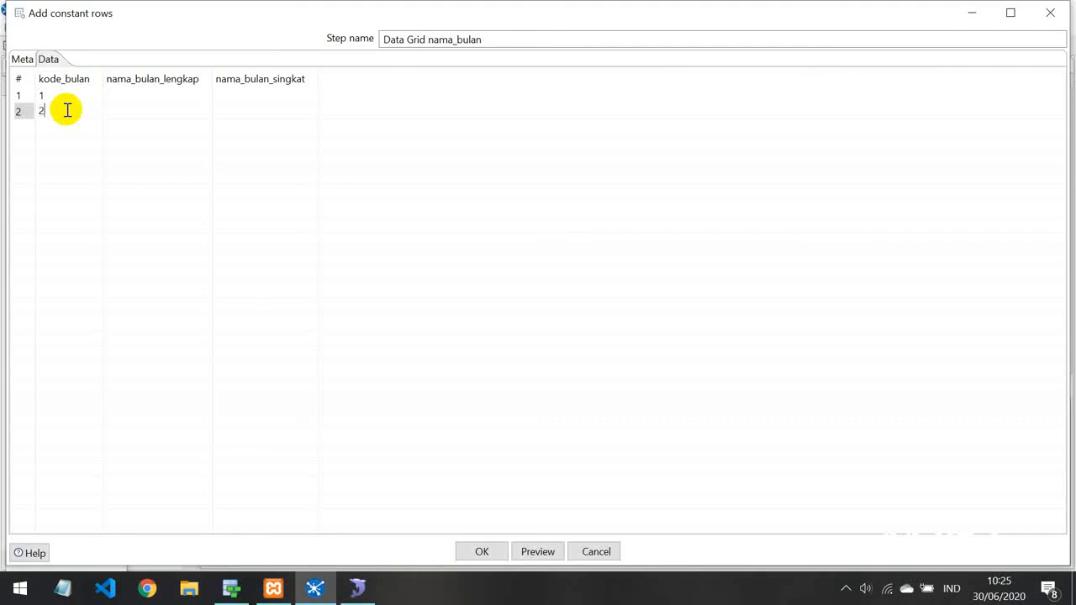
key("Return")
type("3")
key("Return")
type("4")
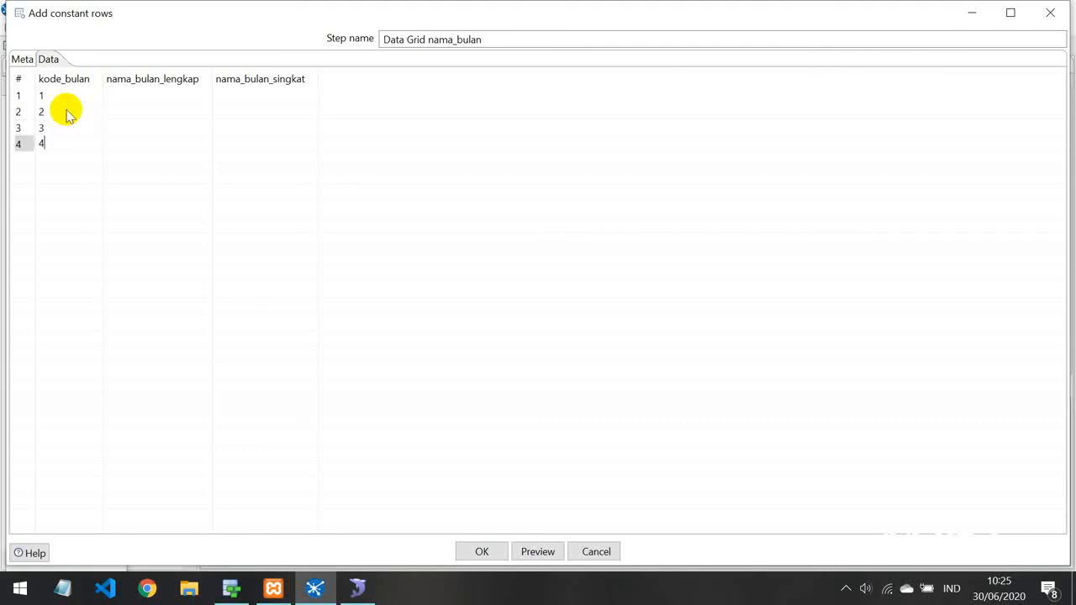
key("Return")
type("5")
key("Return")
type("6")
key("Return")
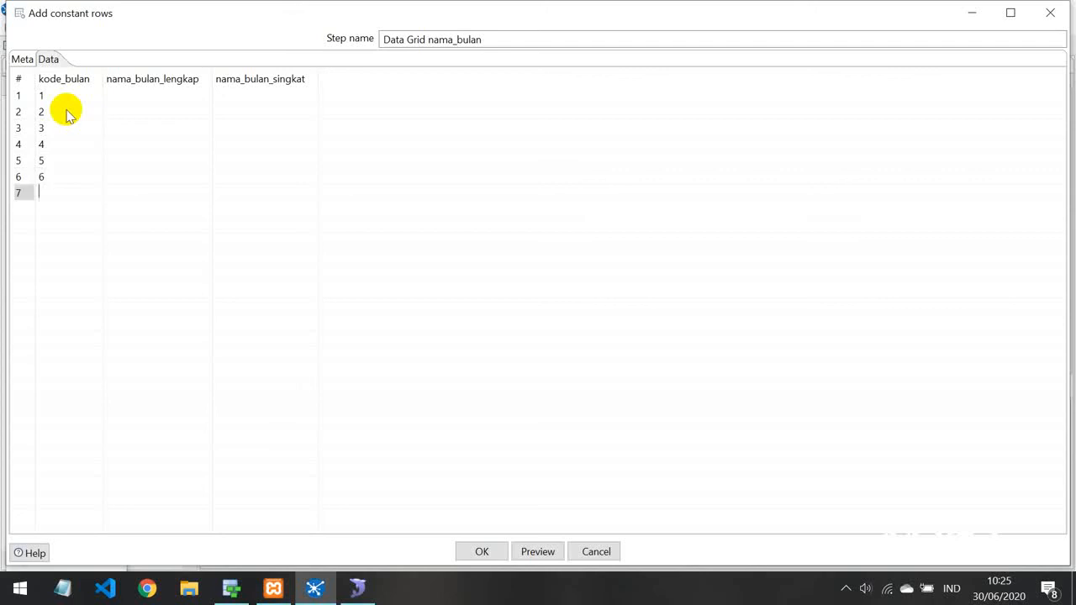
type("7")
key("Return")
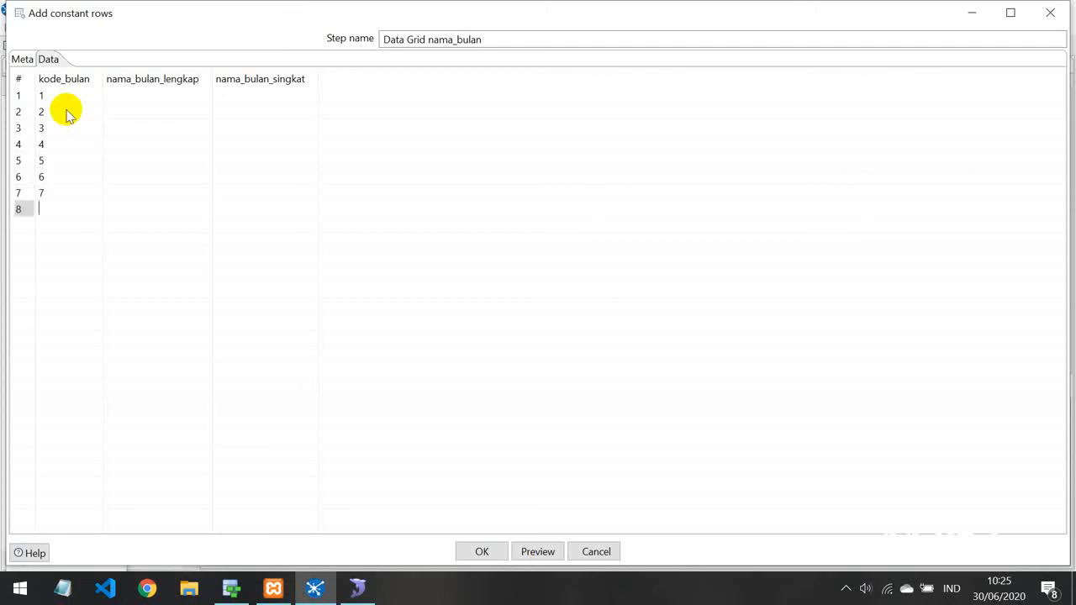
type("8")
key("Return")
type("9")
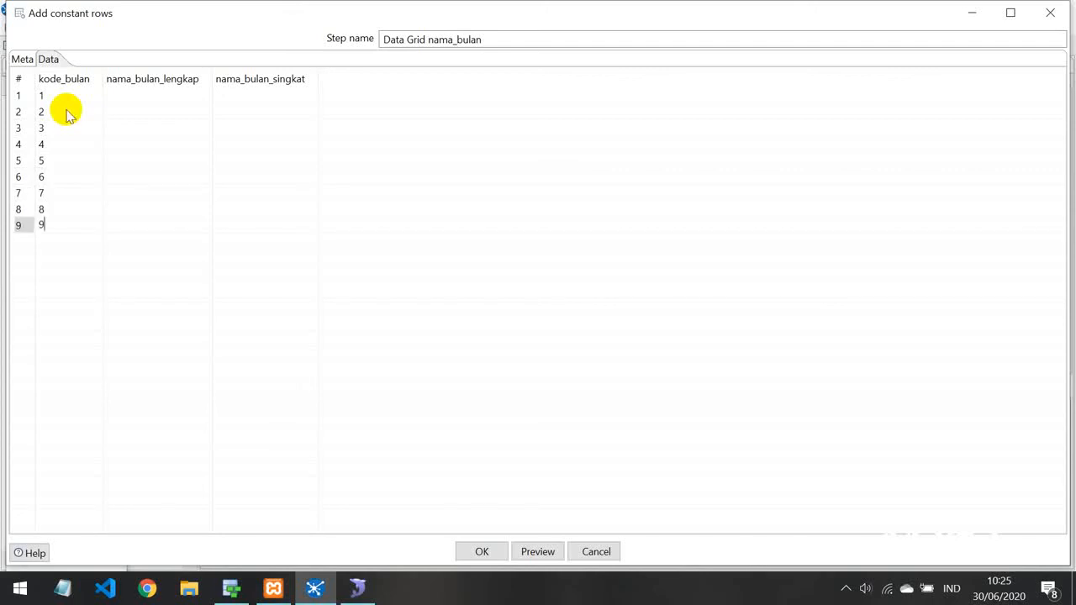
key("Return")
type("10")
key("Return")
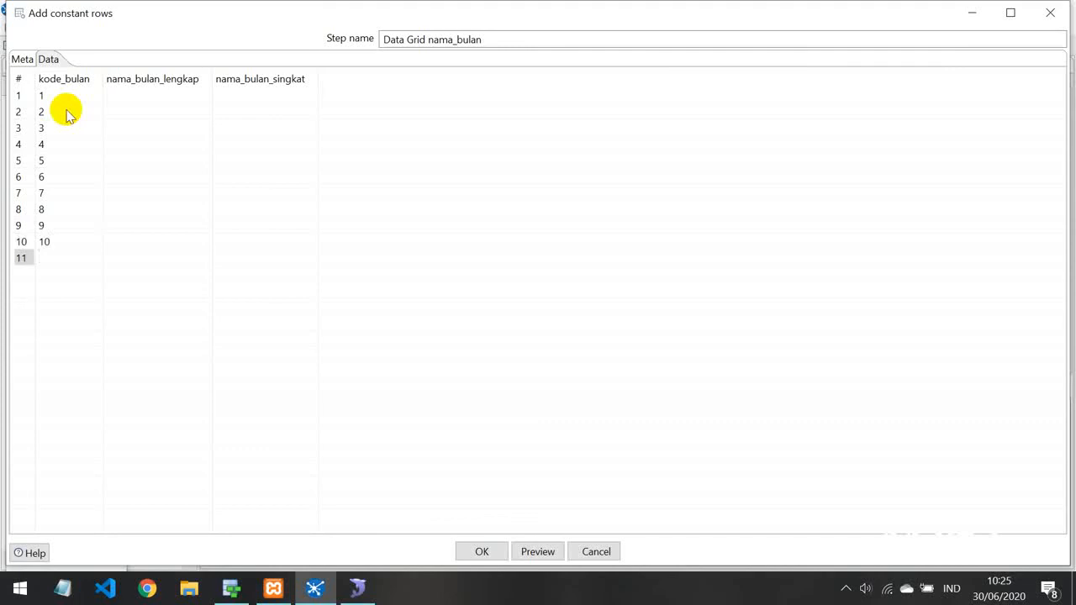
type("11")
key("Return")
type("12")
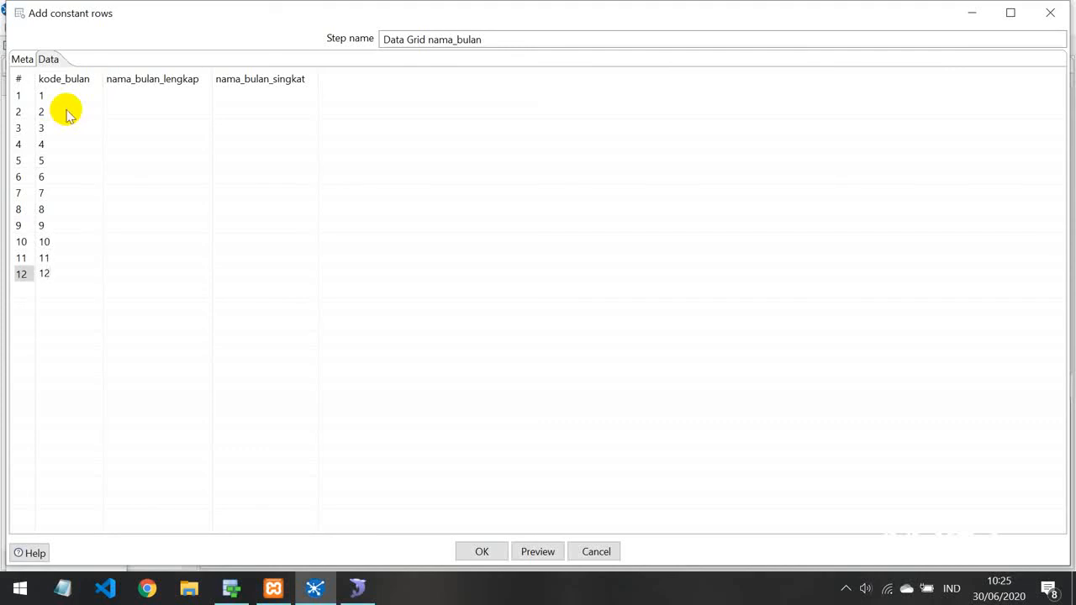
Fill nama_bulan_lengkap in rows 1 to 12 with Januari, Februari, Maret, April, Mei, Juni, Juli, Agustus, September, Oktober, November and Desember
left_click(159, 92)
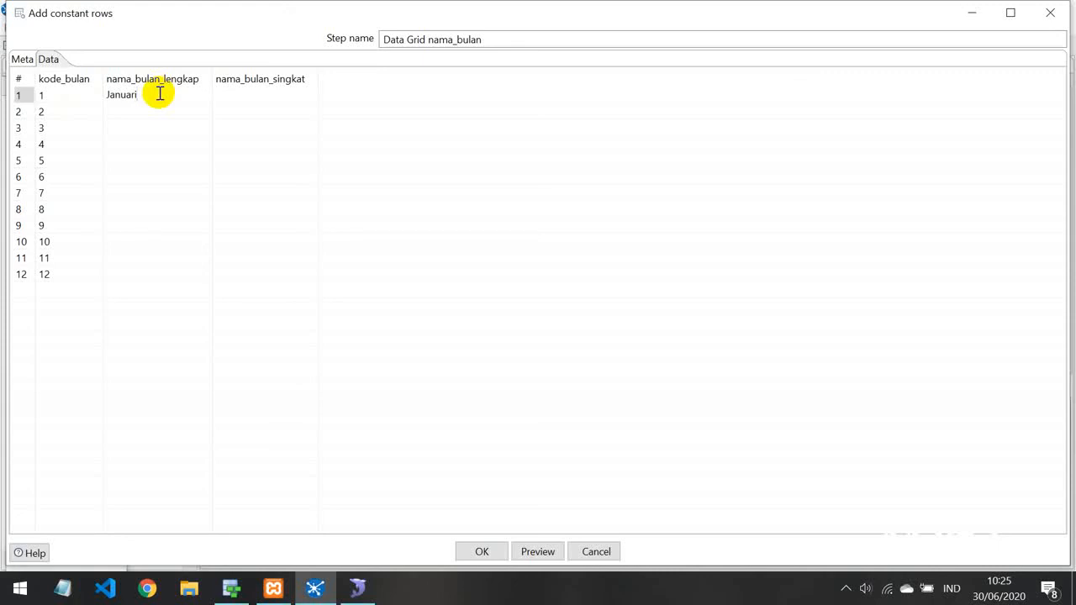
key("Return")
type("Fe")
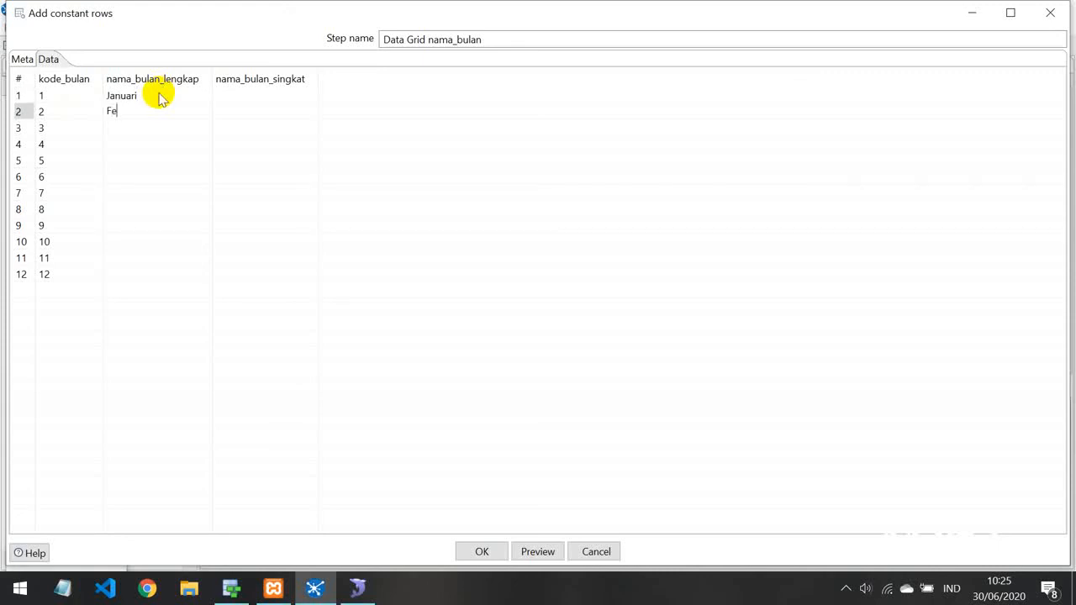
type("bruari")
key("Return")
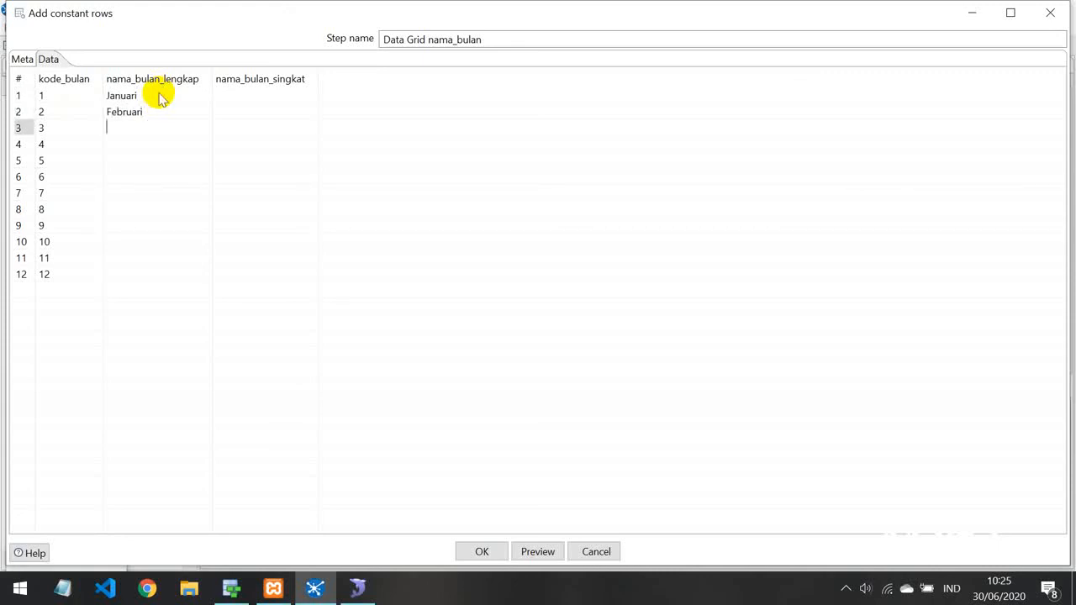
type("Maret")
key("Return")
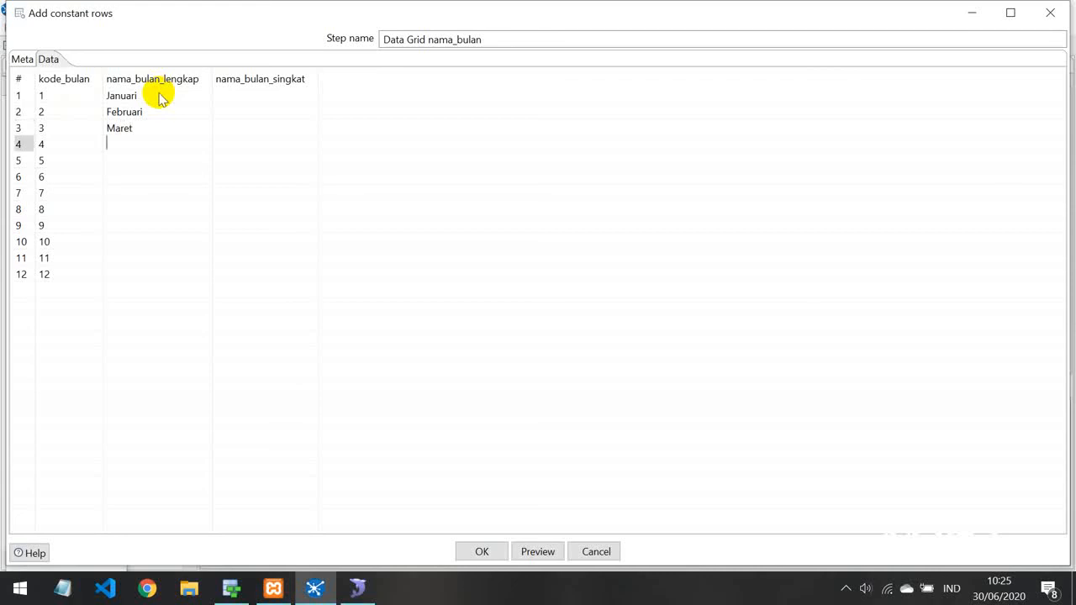
key("Return")
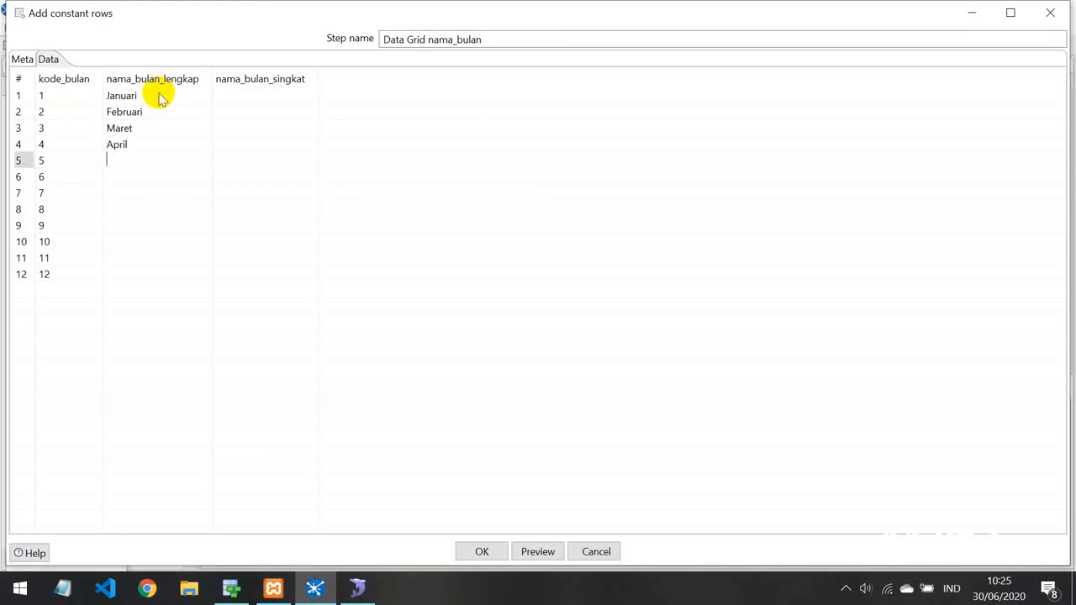
type("Mei")
key("Return")
type("Juni")
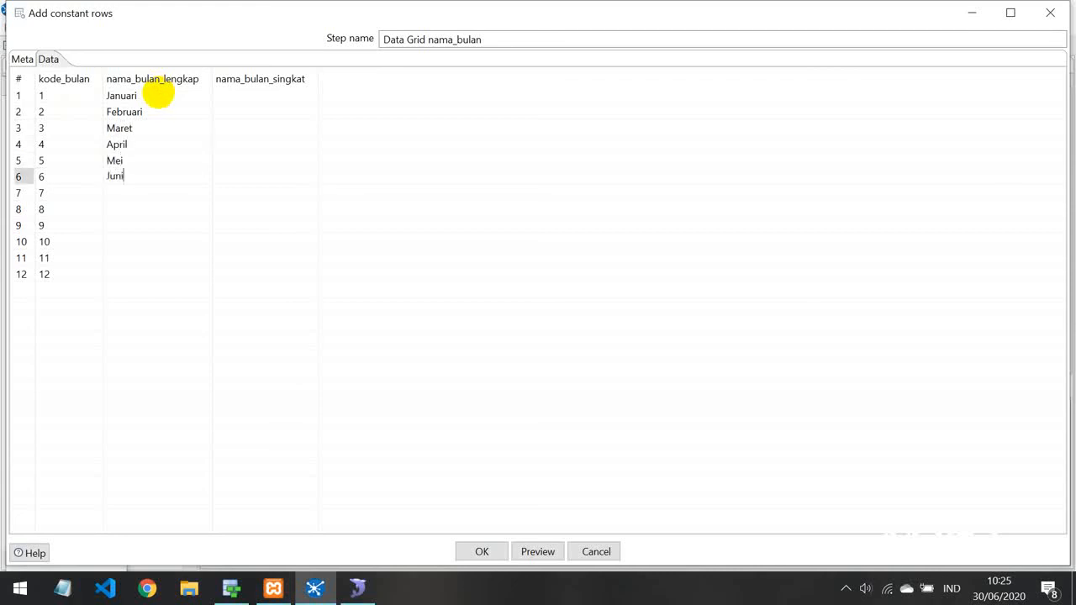
key("Return")
key("Return")
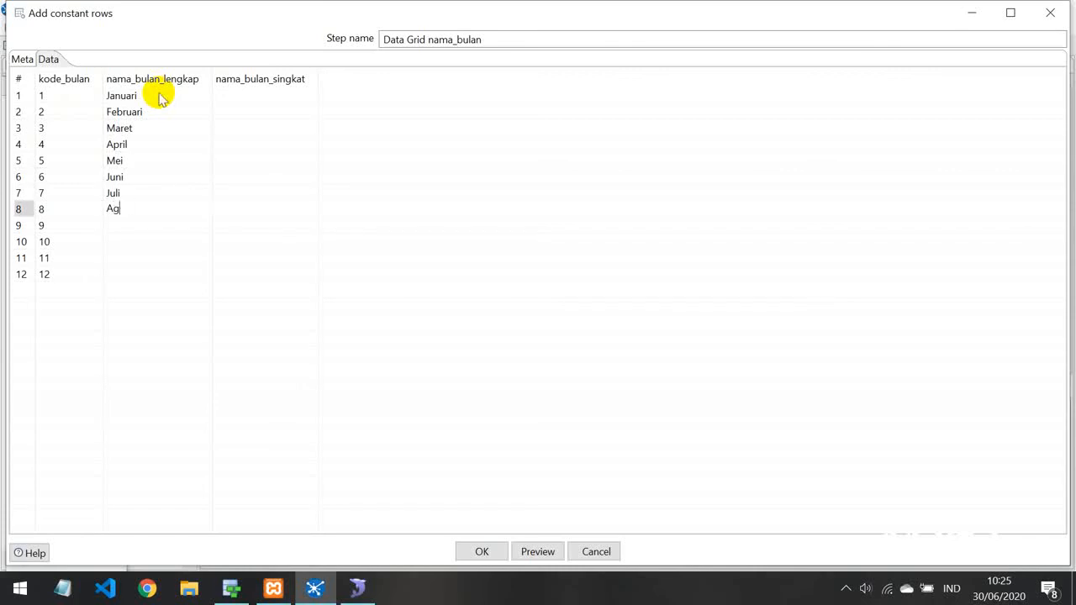
type("Agustus")
key("Return")
type("Spe")
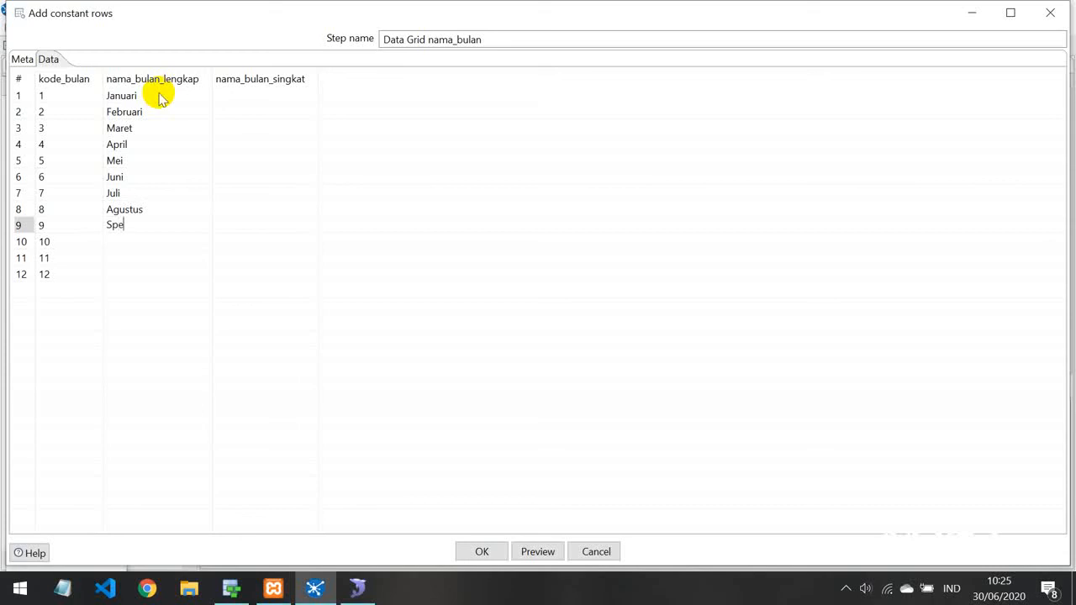
key("BackSpace")
key("BackSpace")
type("e")
type("ptember")
key("Return")
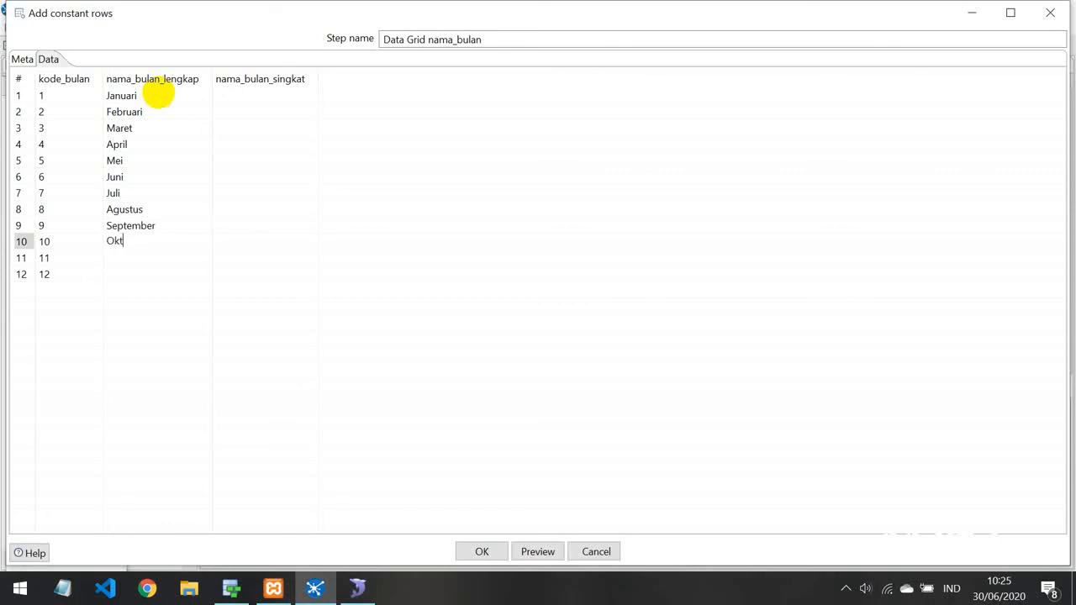
type("Oktober")
key("Return")
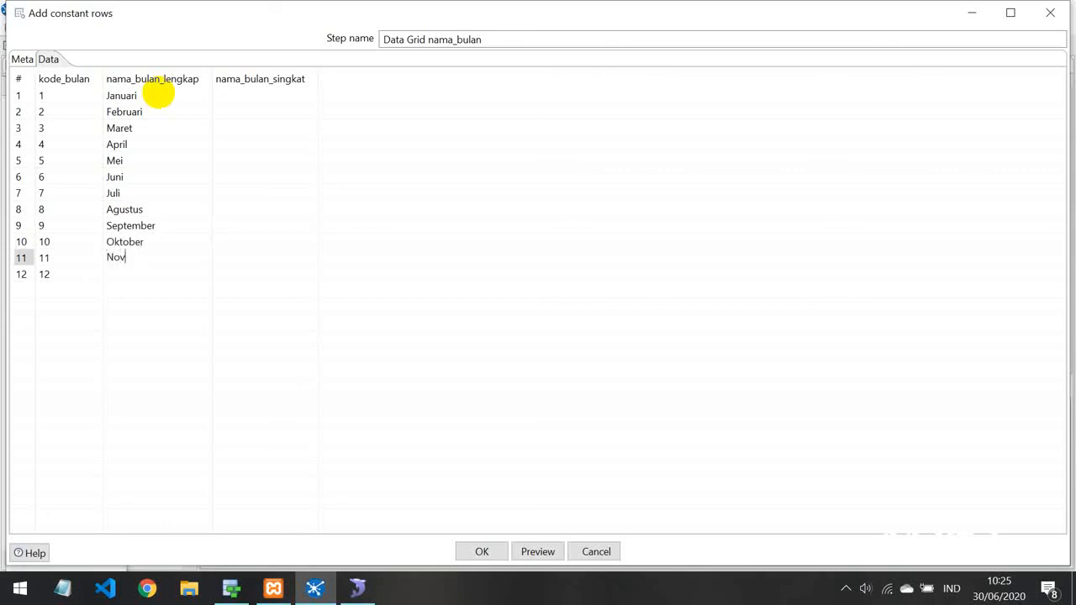
key("Return")
type("Desember")
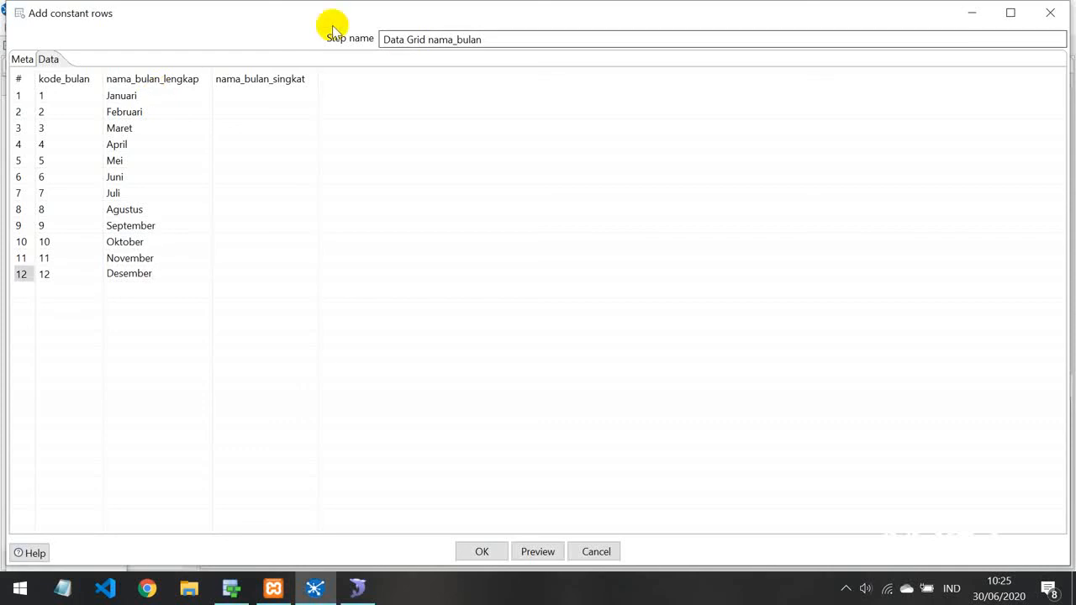
Fill nama_bulan_singkat with jan, feb, mar, apr, mei, jun, jul, ags, sep, okt, nov and des, and apply the data grid settings
left_click(260, 94)
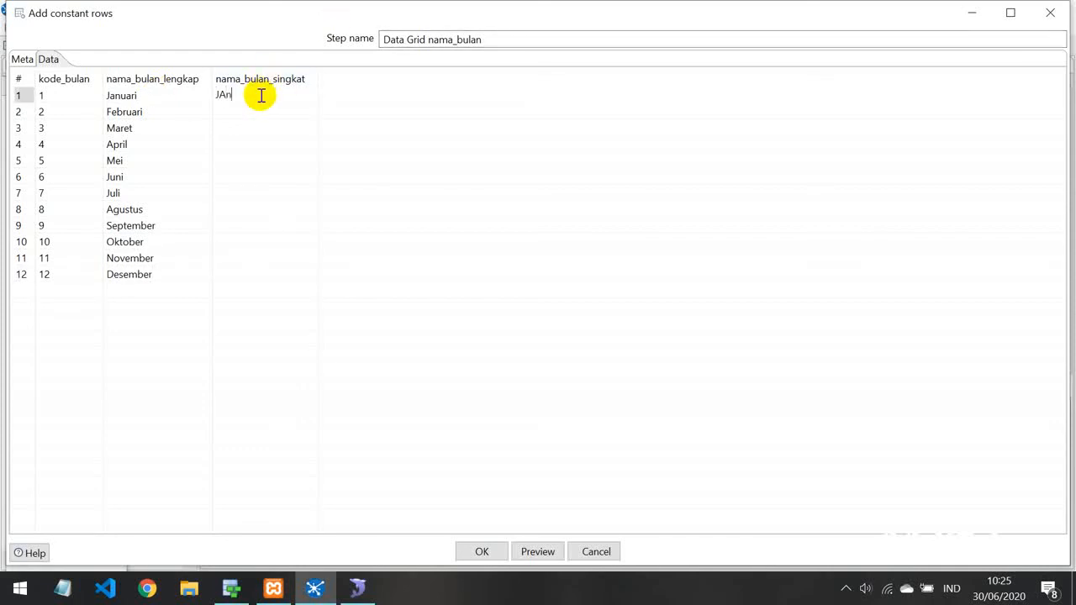
key("Return")
left_click(236, 111)
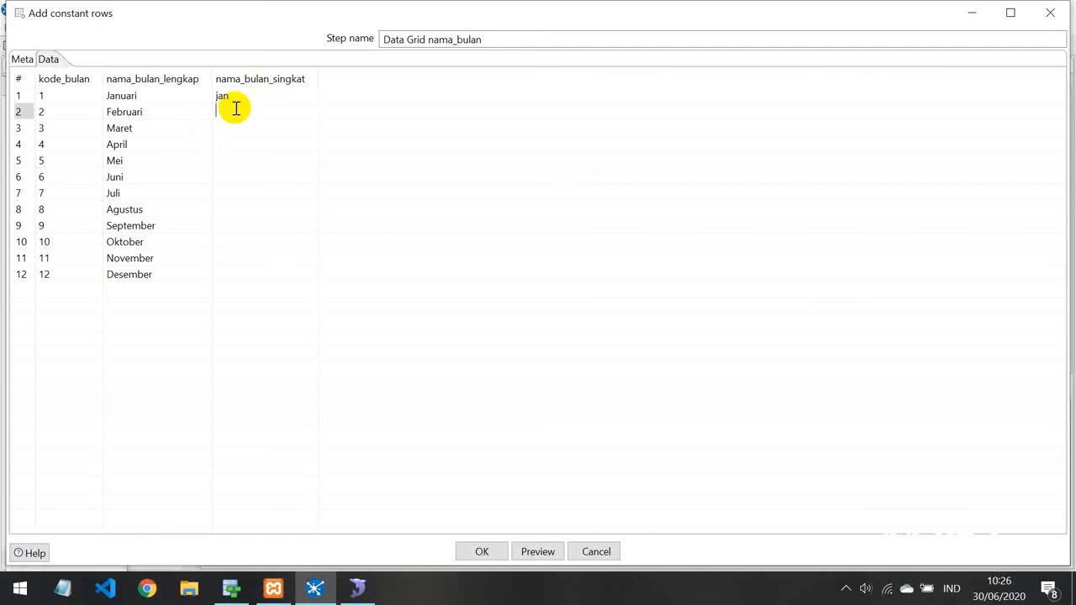
key("Down")
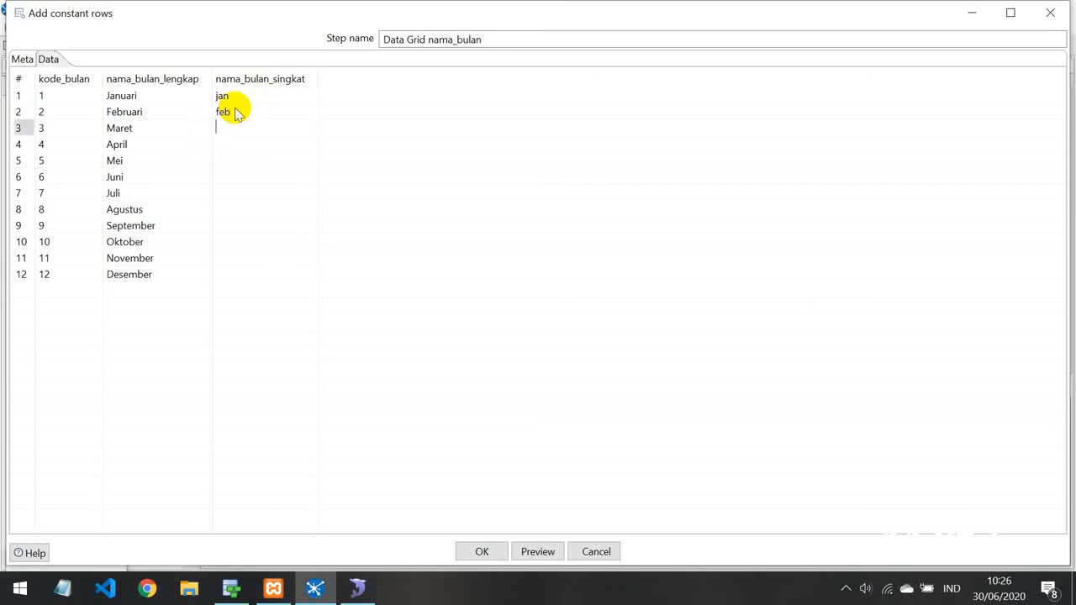
type("mar")
key("Down")
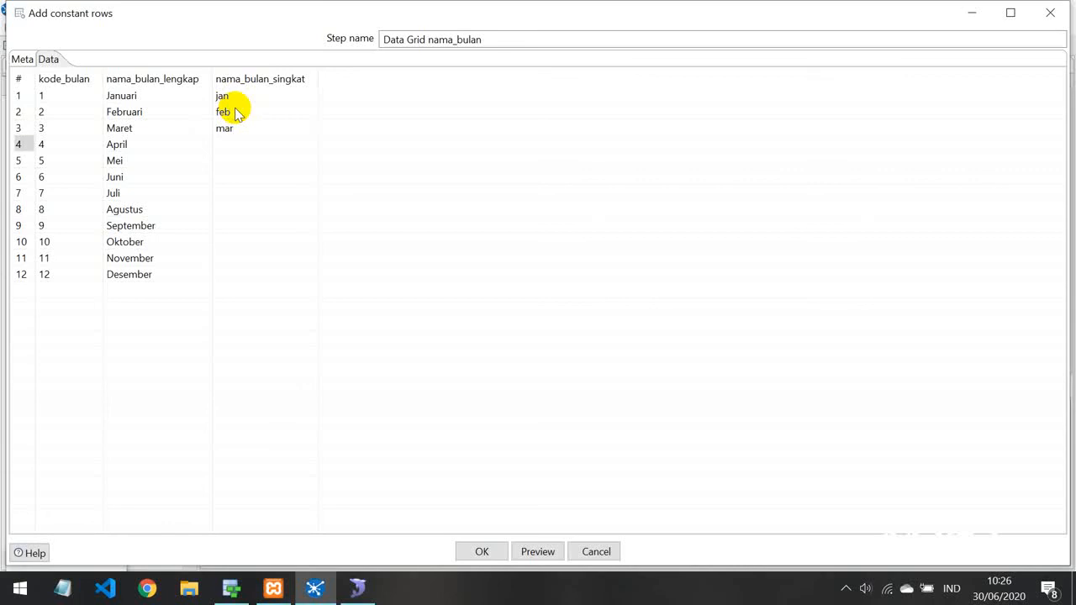
key("Down")
type("mei")
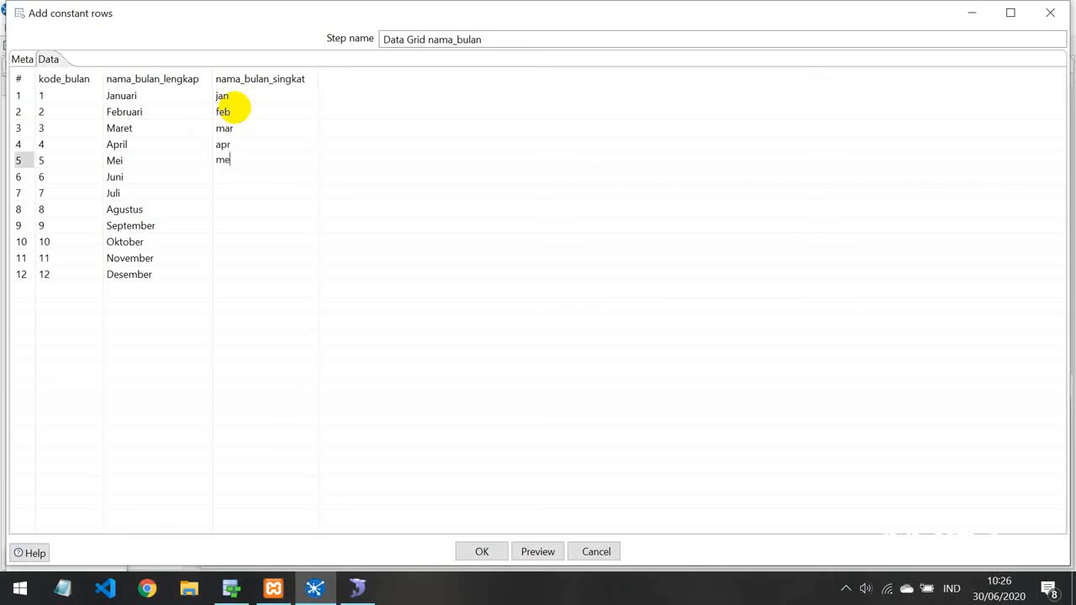
key("Down")
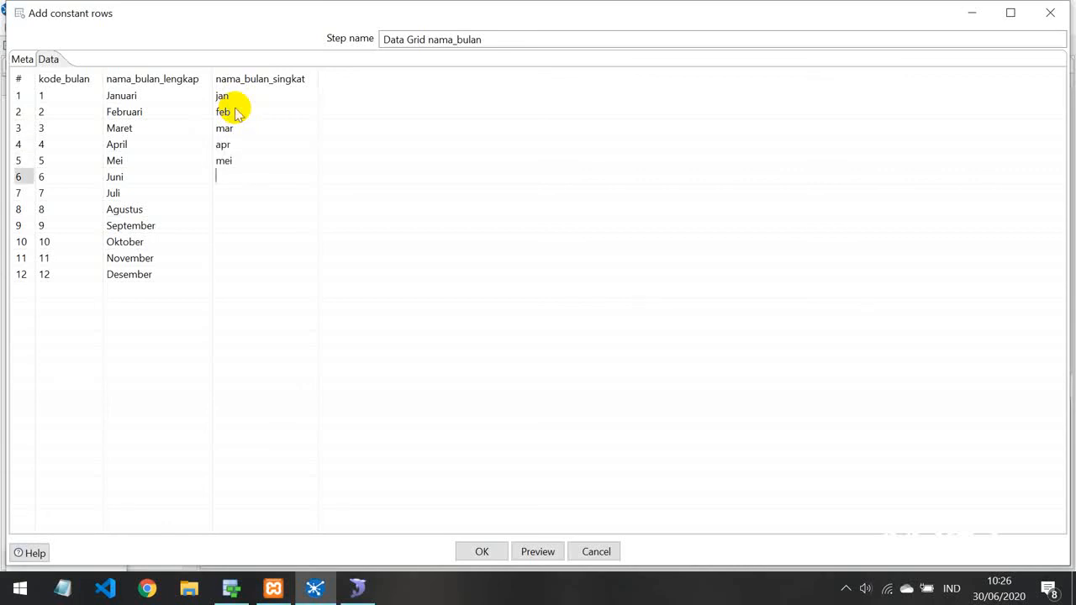
key("Down")
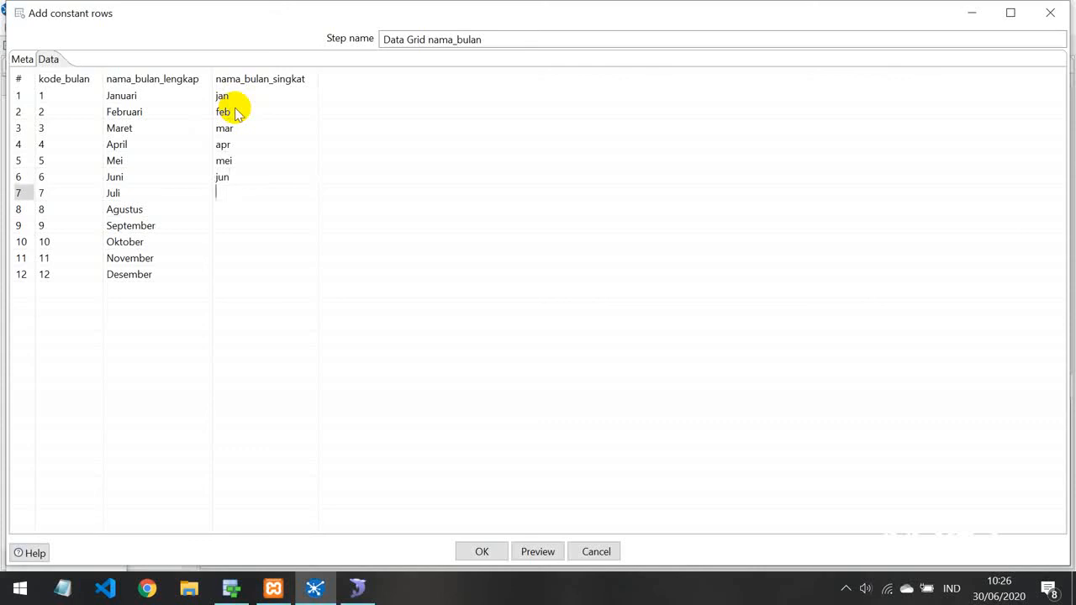
key("Down")
type("ags")
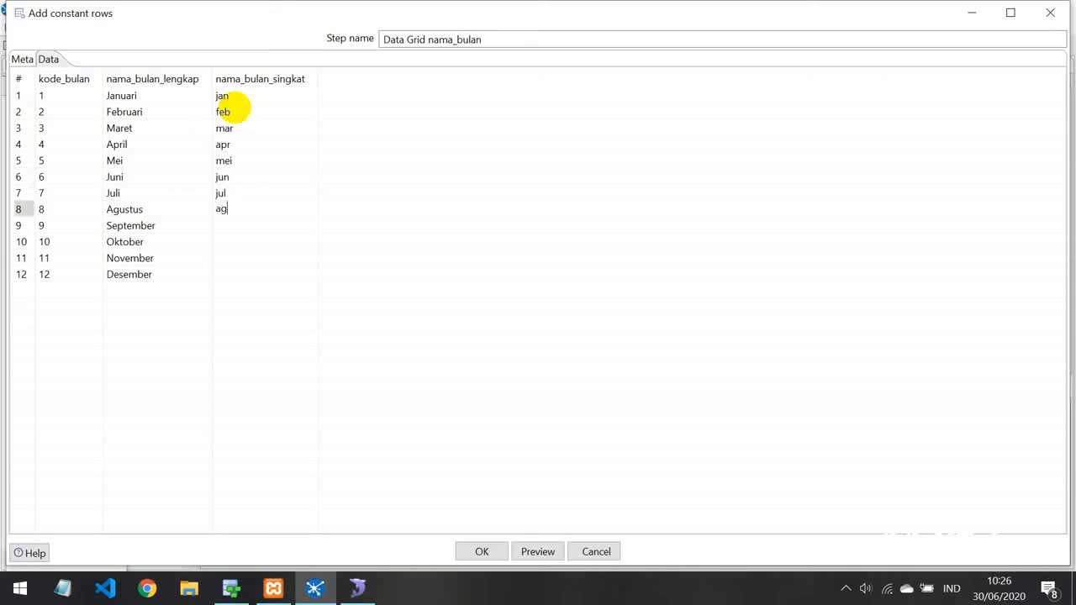
key("Down")
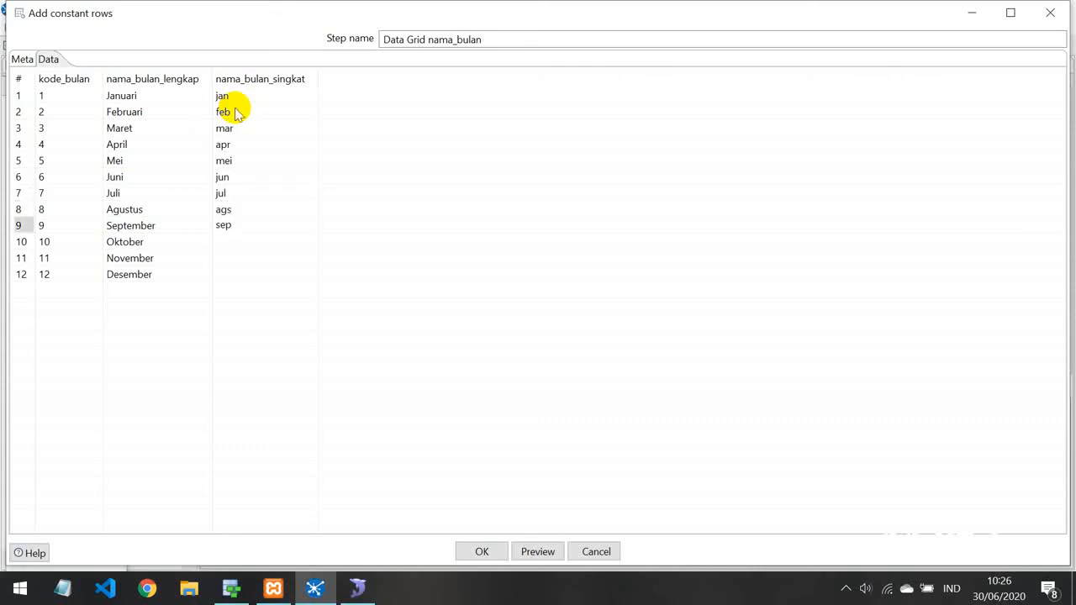
key("Down")
type("ok")
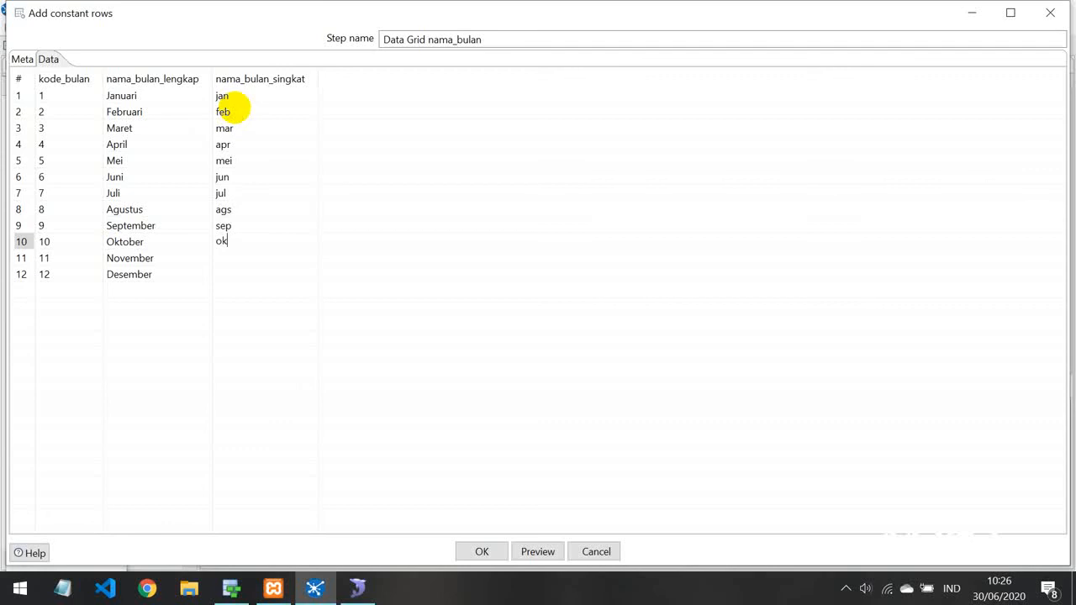
key("Down")
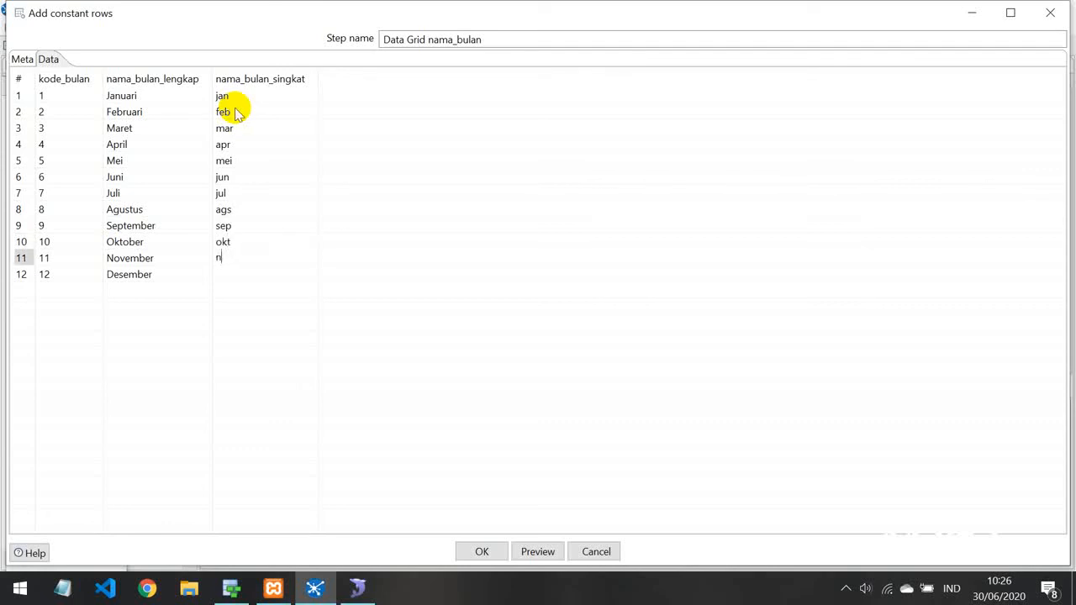
key("Down")
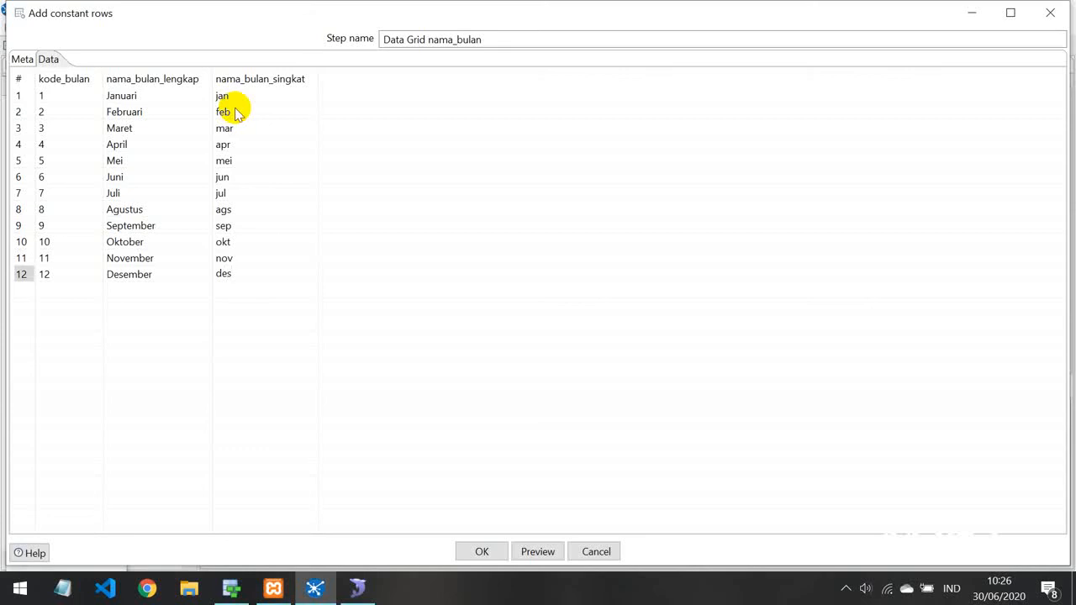
left_click(481, 552)
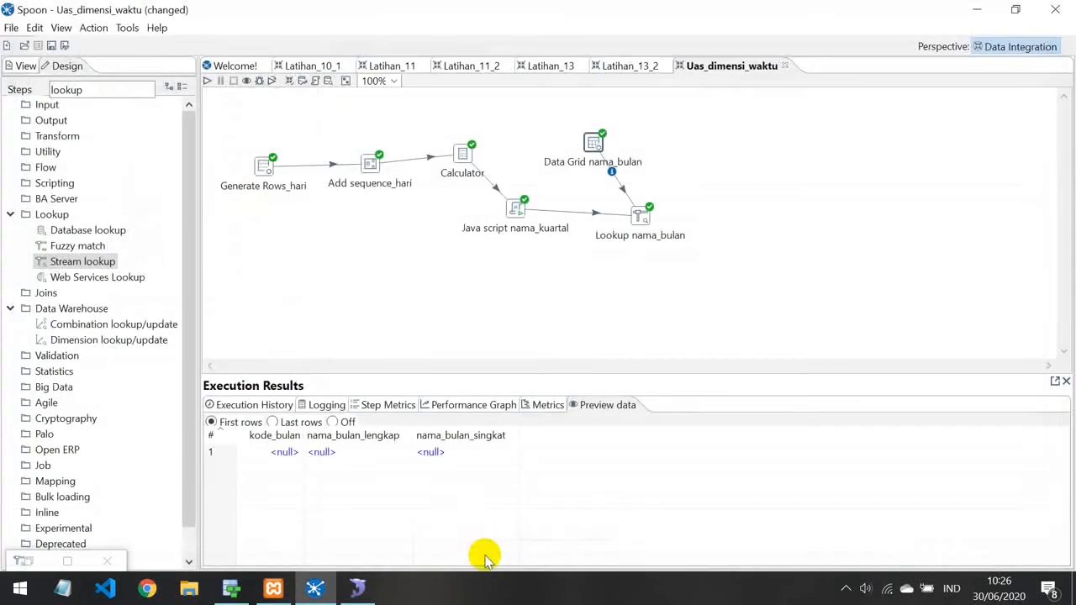
Save and run the transformation, then preview the output rows of Data Grid nama_bulan and Lookup nama_bulan
left_click(207, 81)
left_click(503, 521)
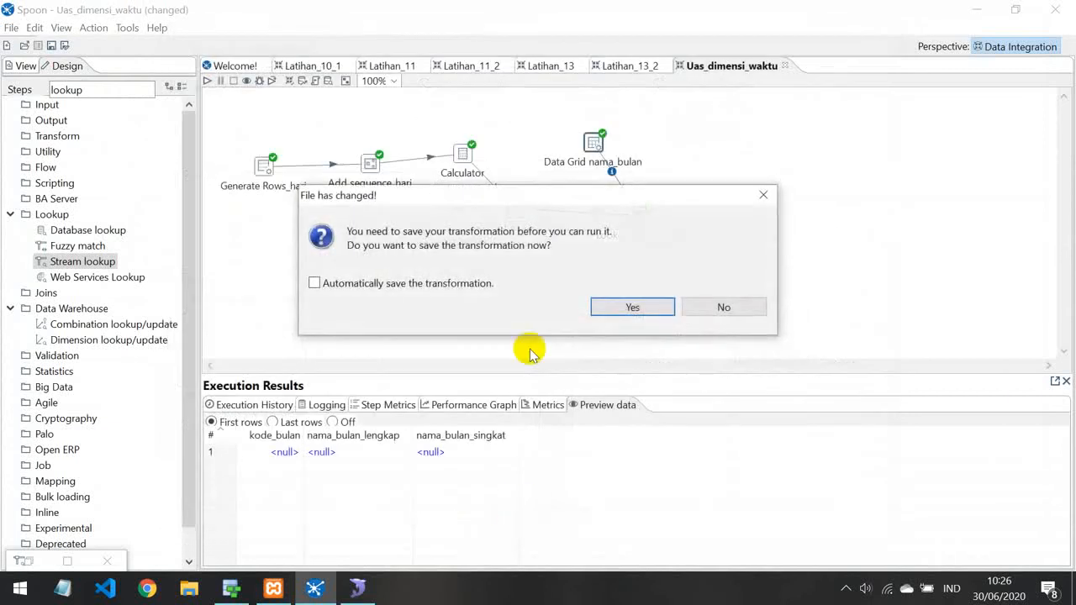
left_click(607, 309)
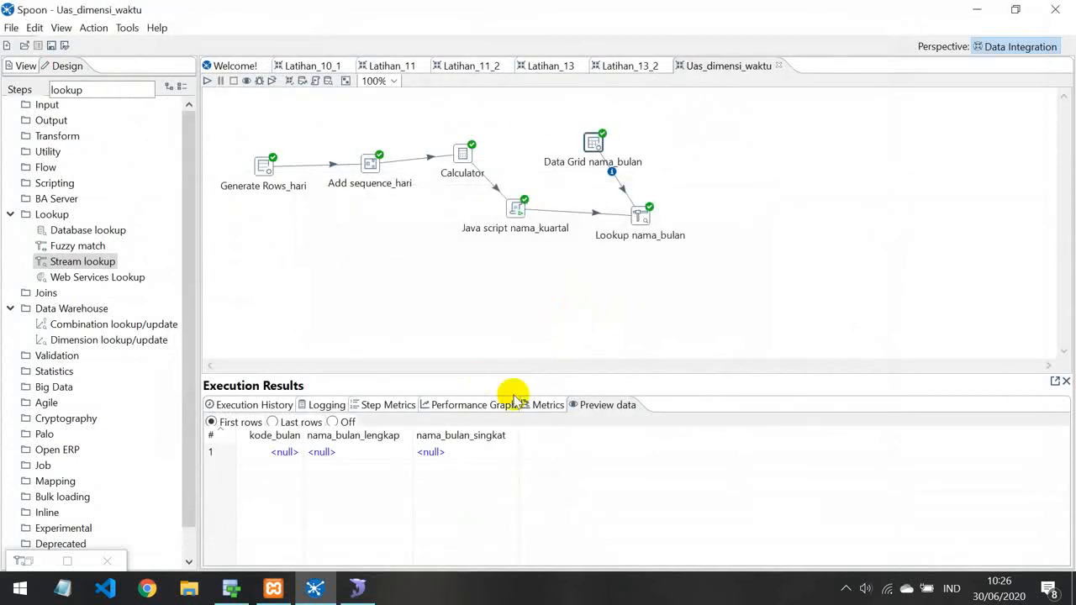
left_click(546, 405)
left_click(592, 404)
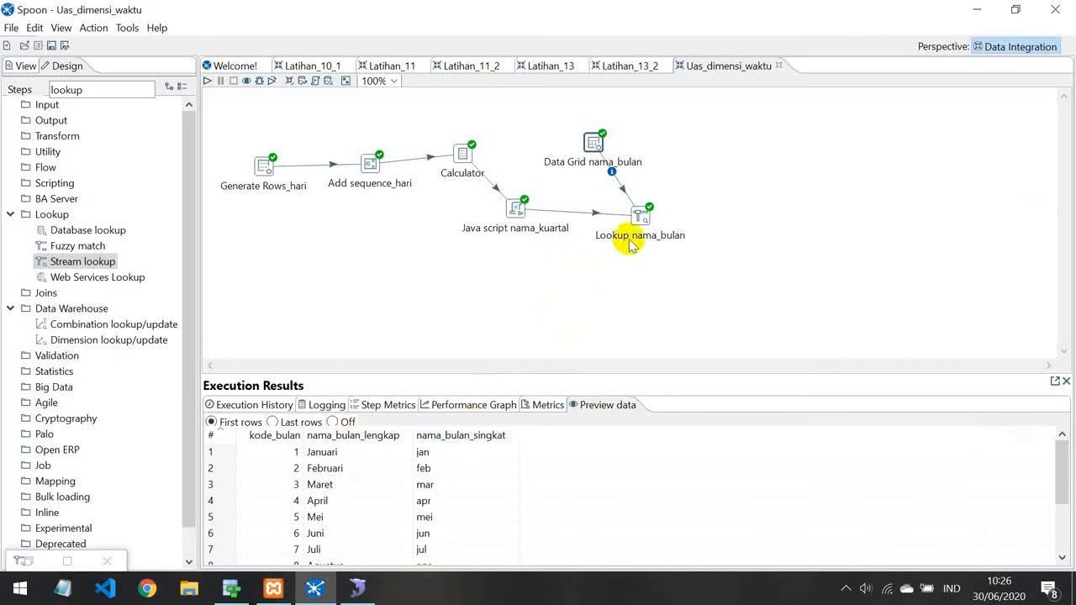
left_click(647, 222)
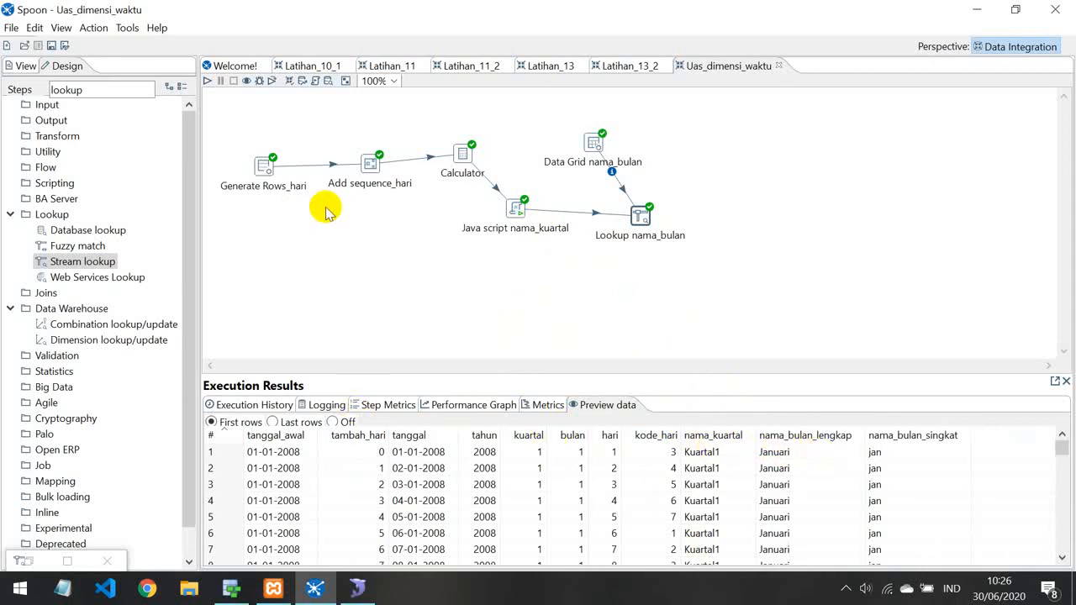
Reposition Data Grid nama_bulan and Lookup nama_bulan so the grid sits almost directly above the lookup
left_click_drag(187, 149, 207, 140)
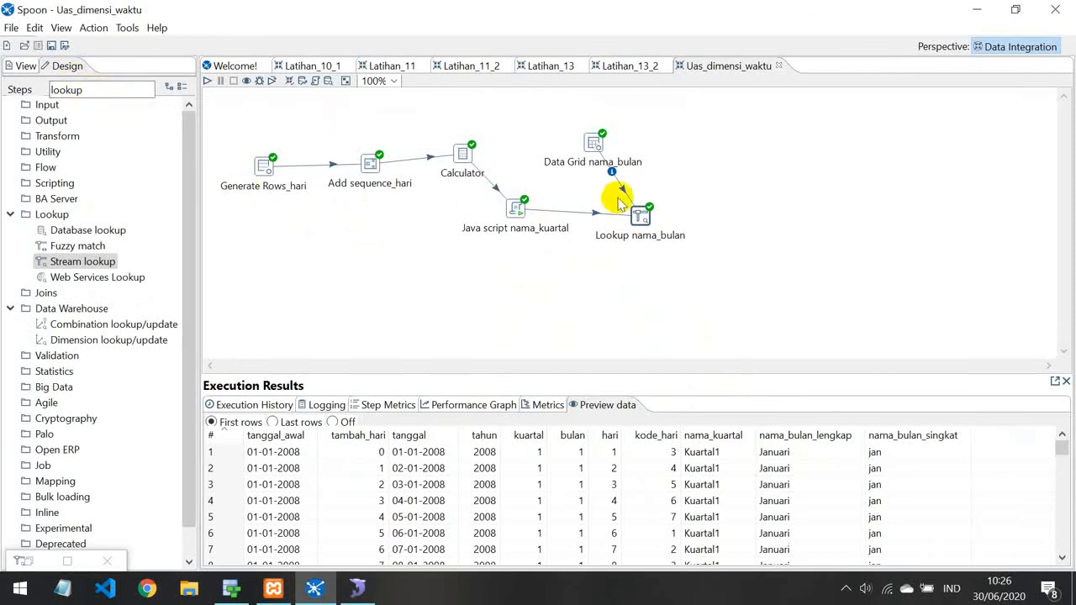
left_click_drag(591, 145, 614, 131)
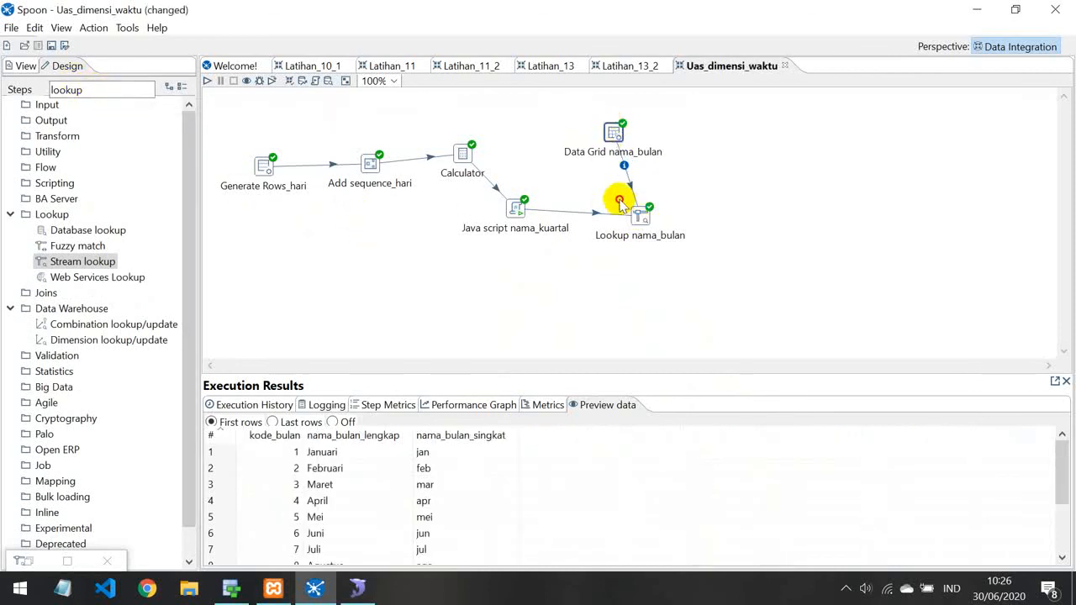
left_click_drag(640, 217, 624, 205)
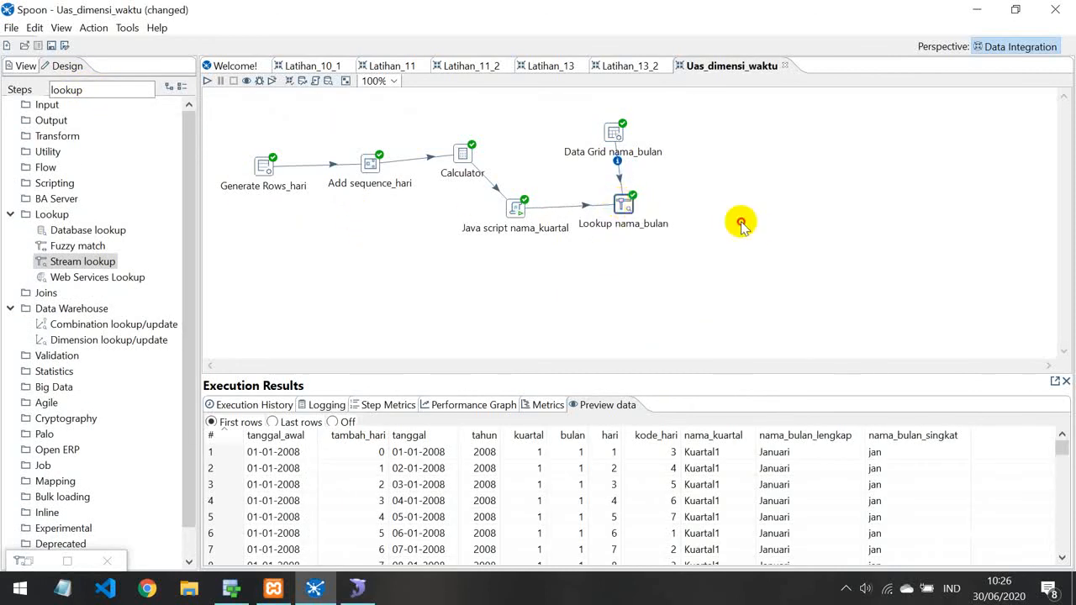
Add a Modified Java Script Value step beside Lookup nama_bulan and connect a hop from the lookup to it
double_click(93, 89)
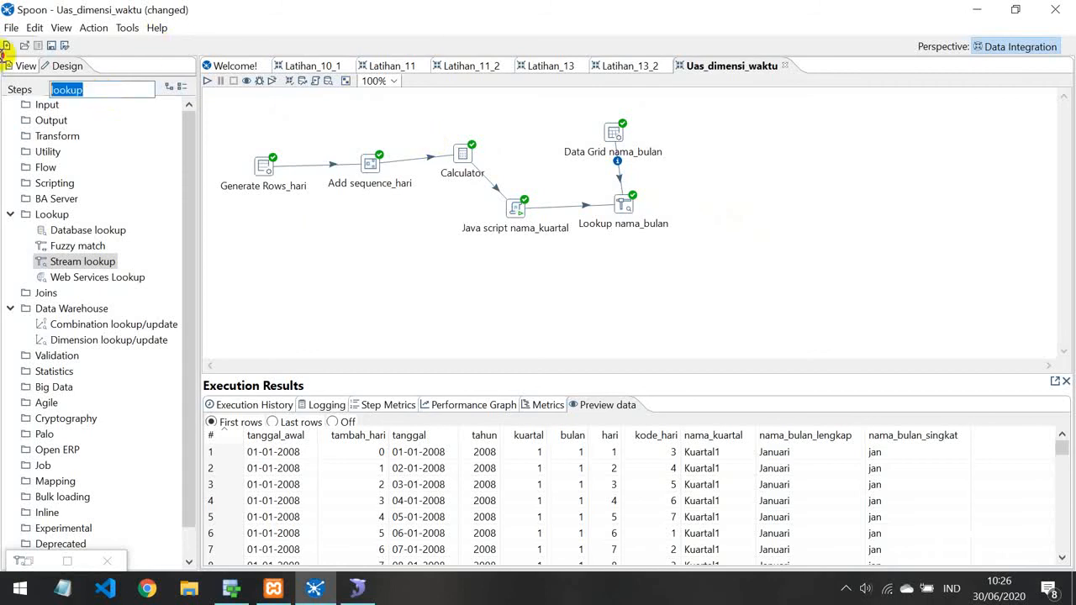
key("BackSpace")
type("java")
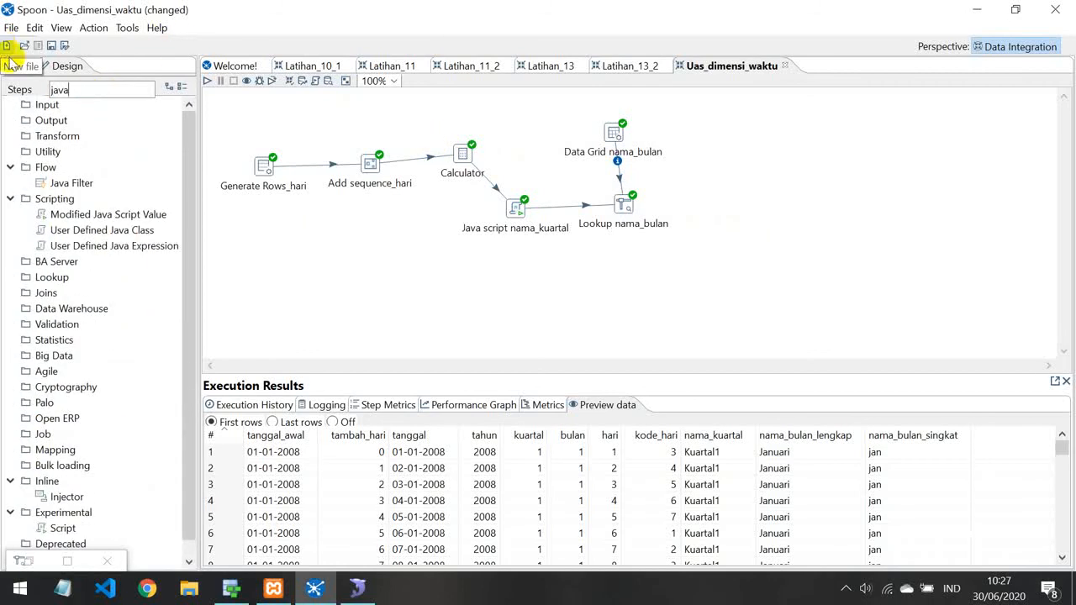
left_click_drag(137, 213, 715, 216)
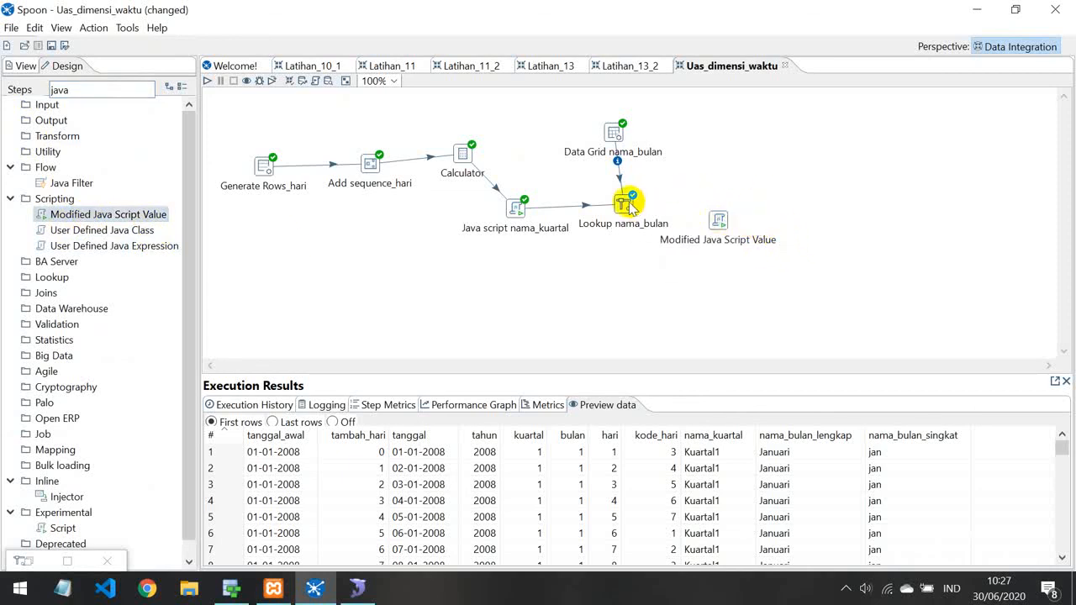
mouse_move(623, 210)
left_click_drag(643, 244, 718, 219)
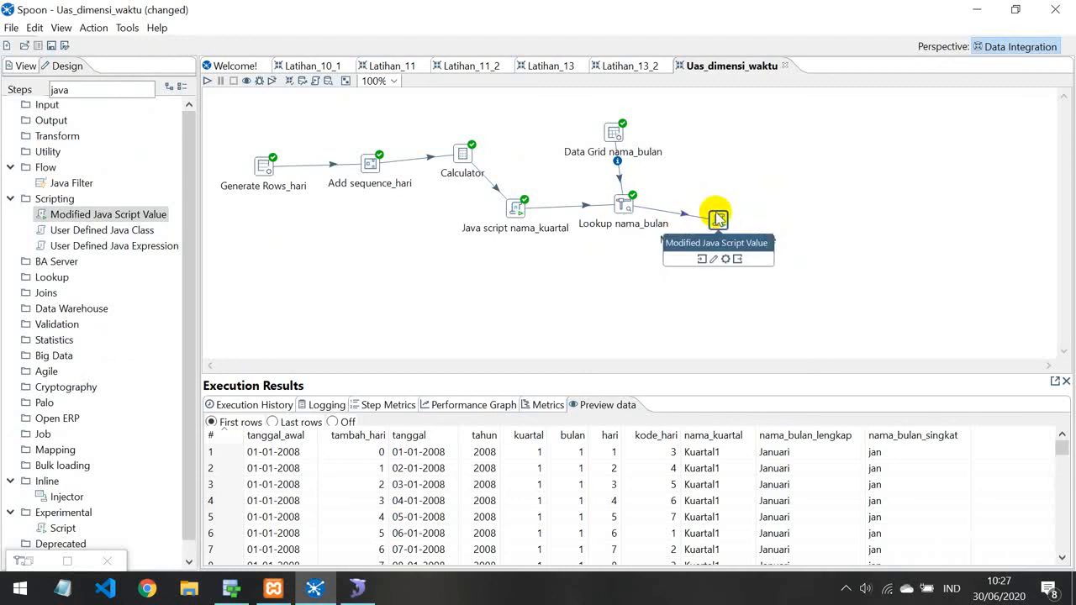
double_click(718, 218)
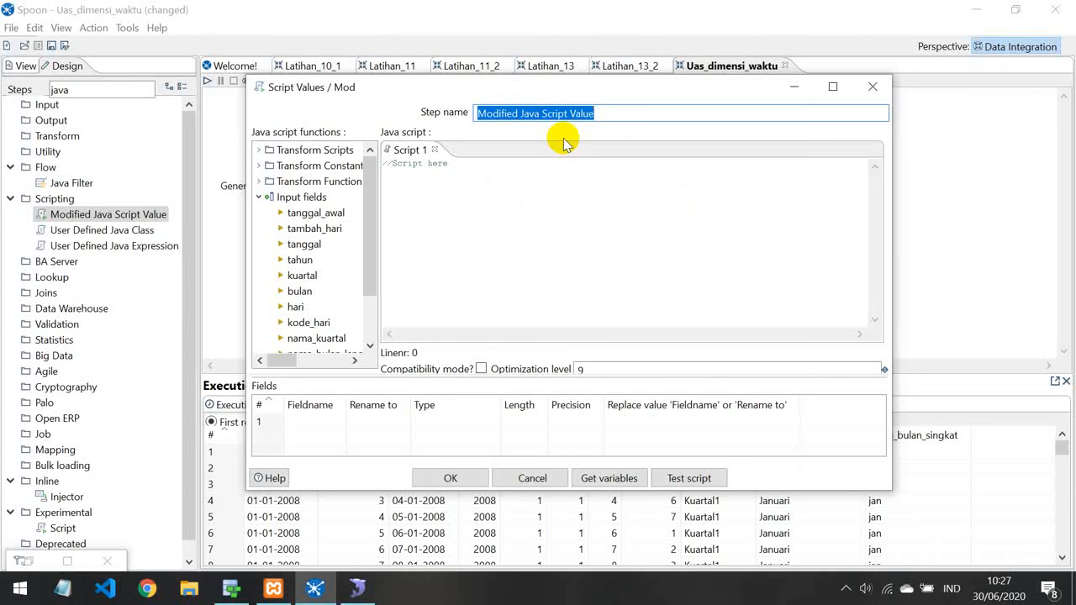
type("Java script nama_hari")
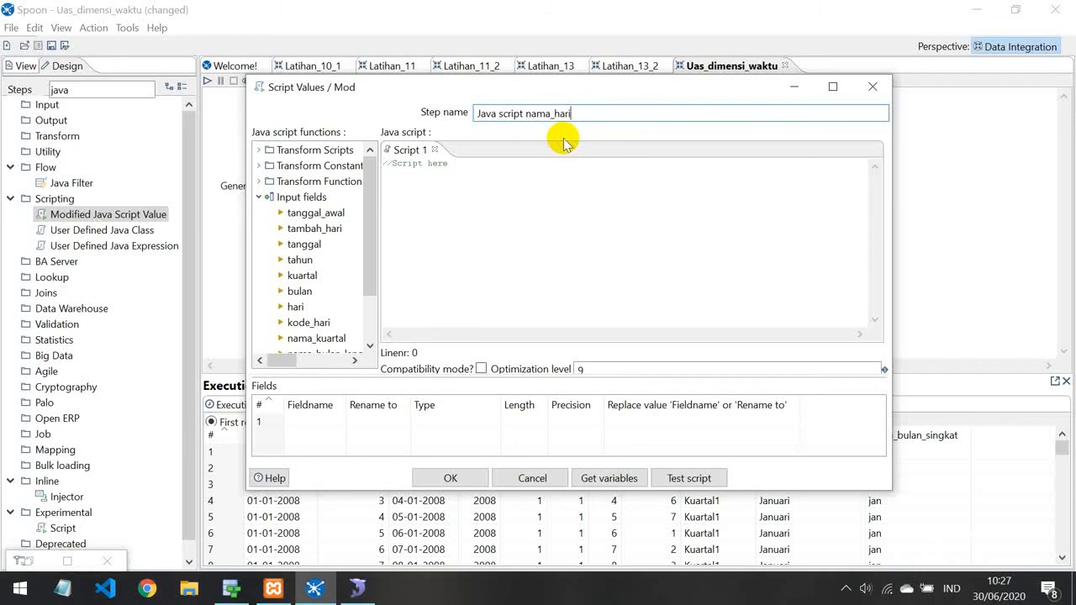
left_click(401, 174)
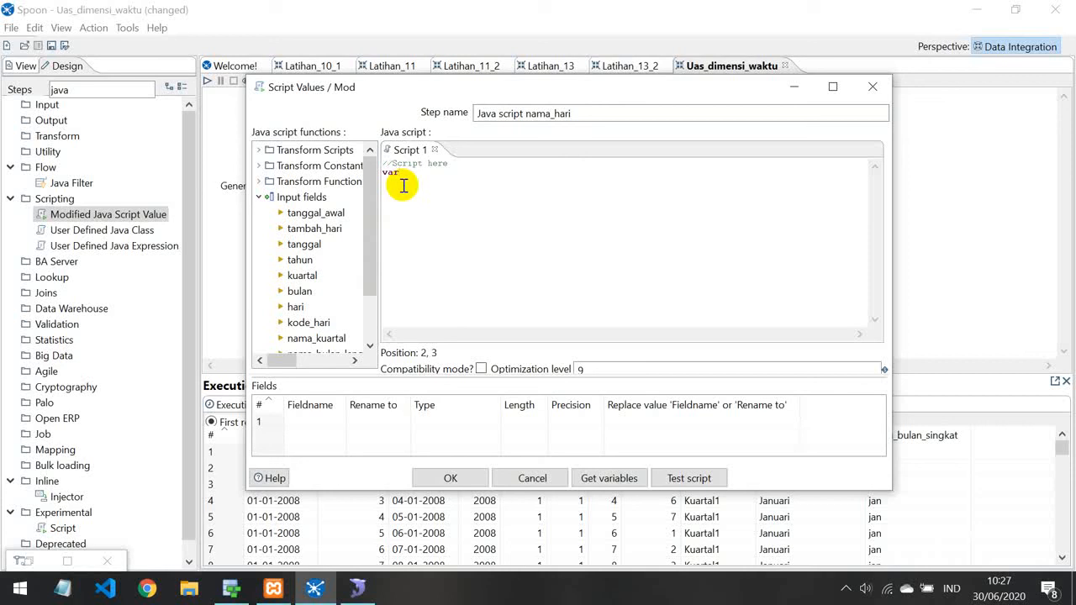
left_click(324, 420)
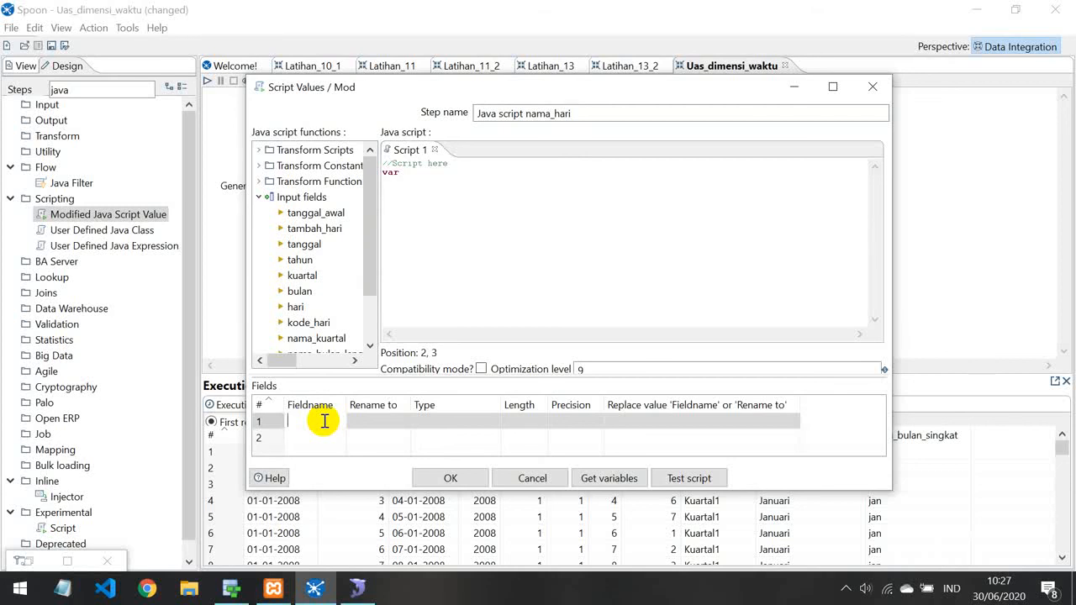
left_click(407, 173)
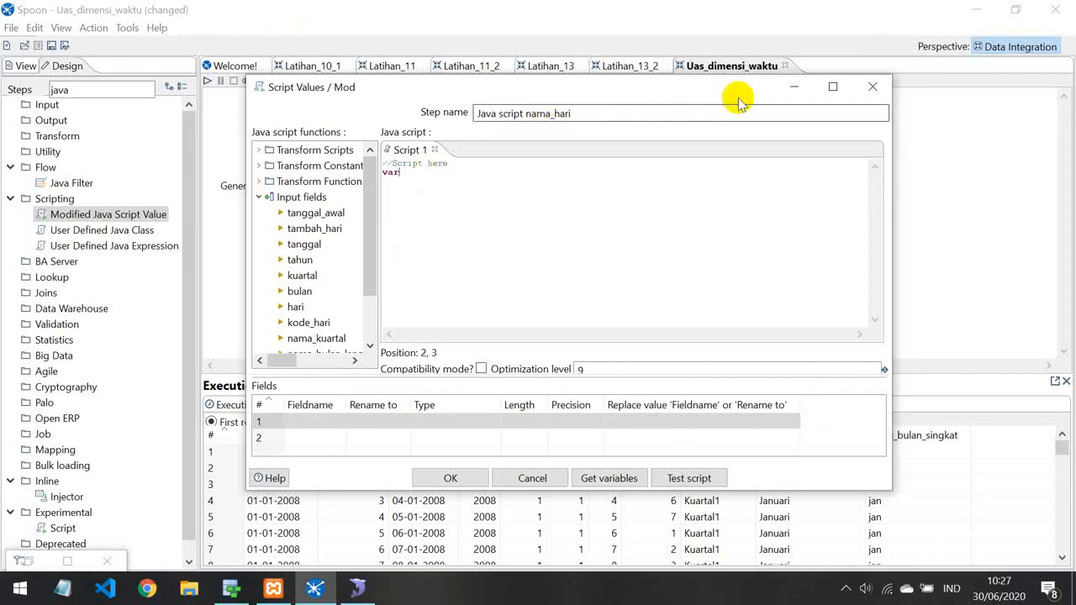
left_click(792, 87)
Copy the complete day-name script from the Java script nama hari step in Latihan_10_1 and return to Uas_dimensi_waktu
left_click(315, 66)
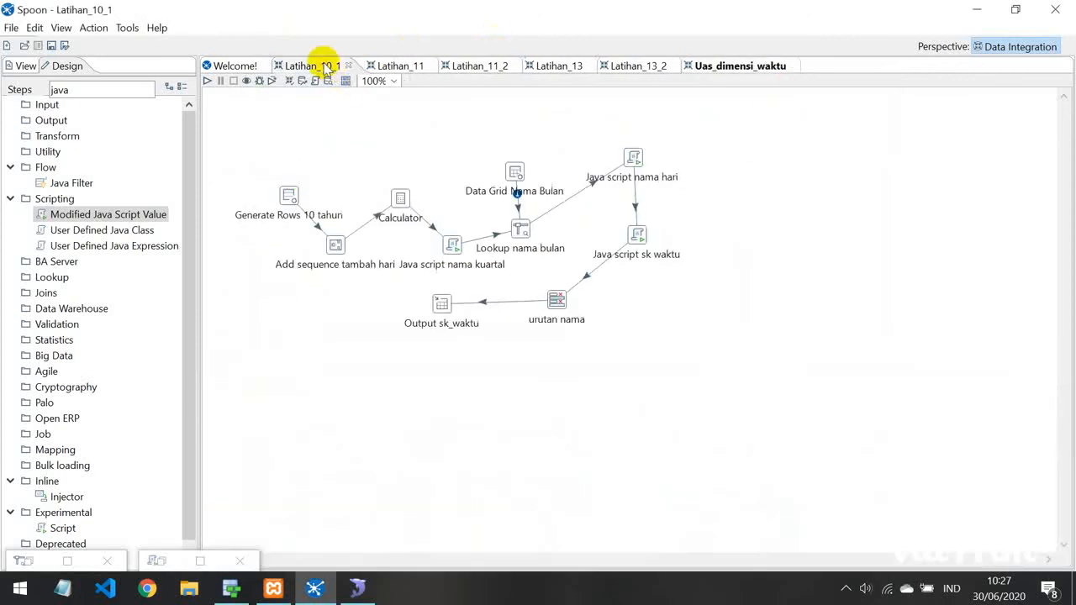
left_click(632, 158)
double_click(631, 157)
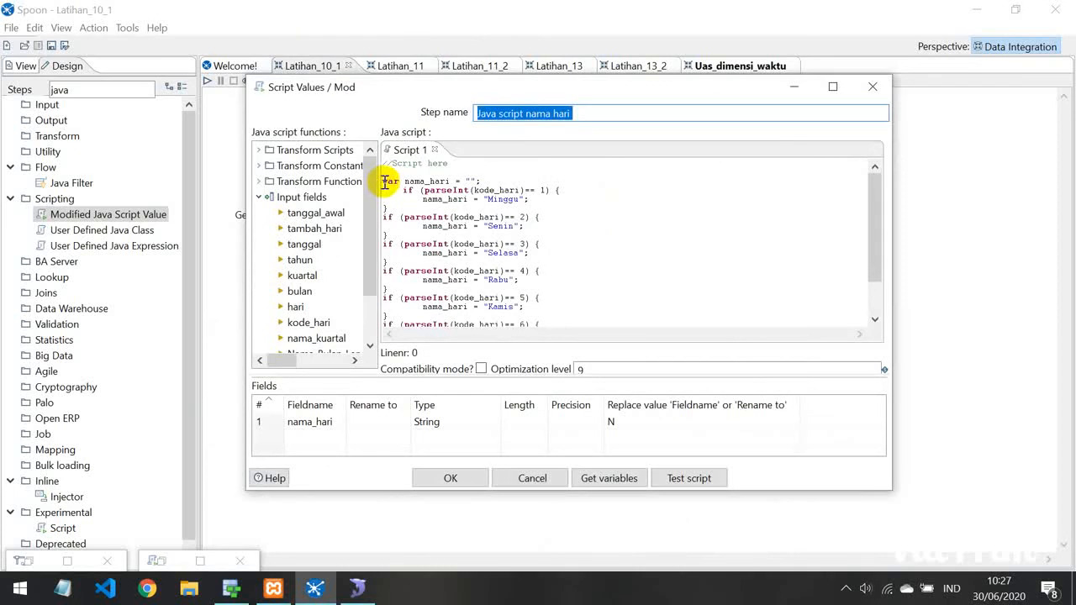
left_click_drag(385, 182, 510, 336)
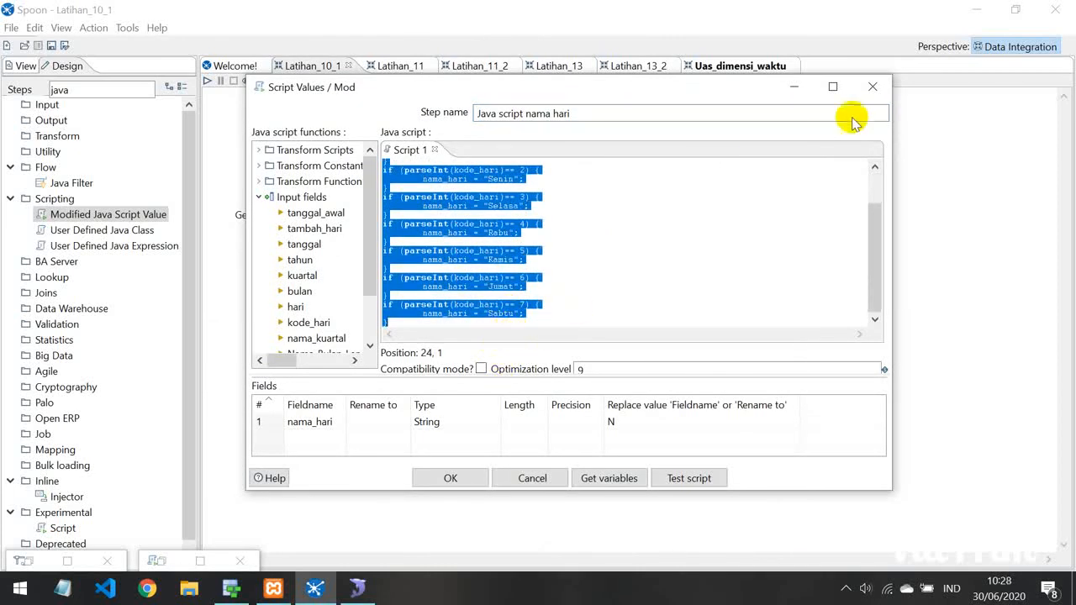
left_click(871, 86)
left_click(744, 67)
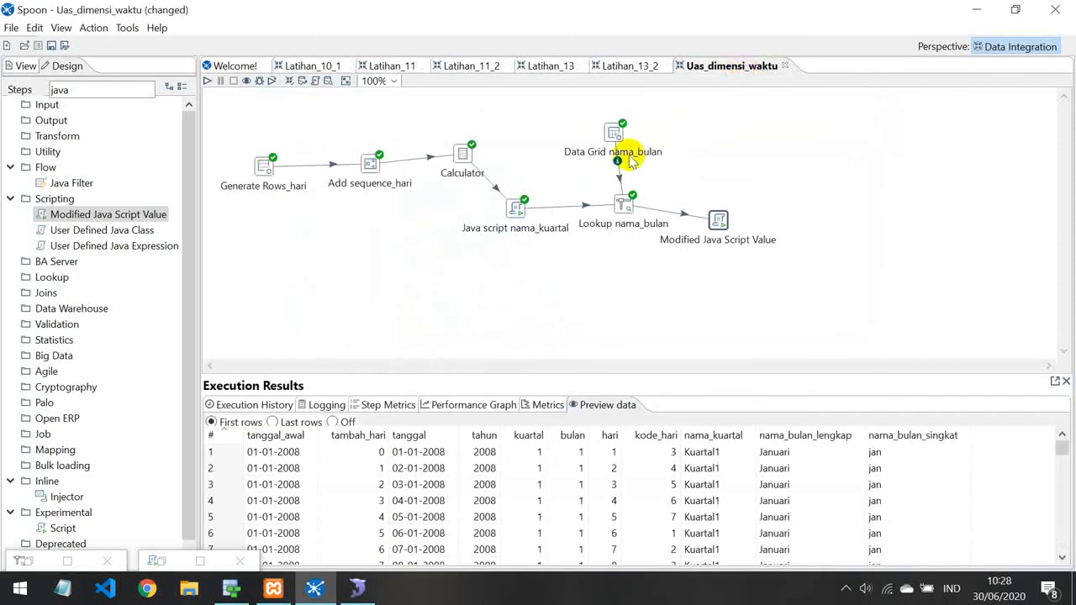
Open the Modified Java Script Value step's settings and close the leftover minimized dialogs, discarding their changes
double_click(716, 215)
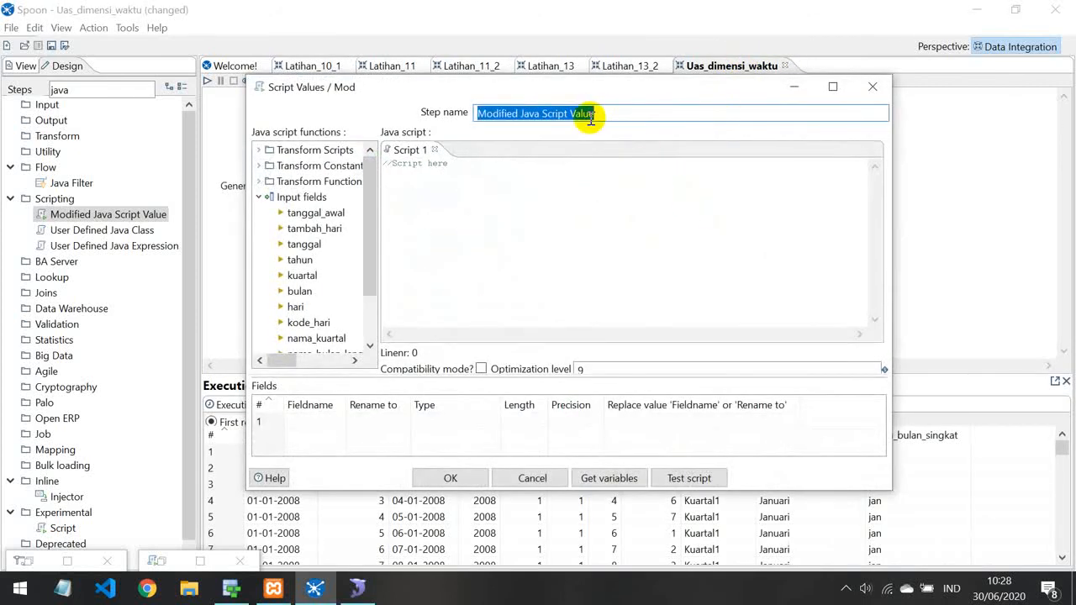
left_click(106, 561)
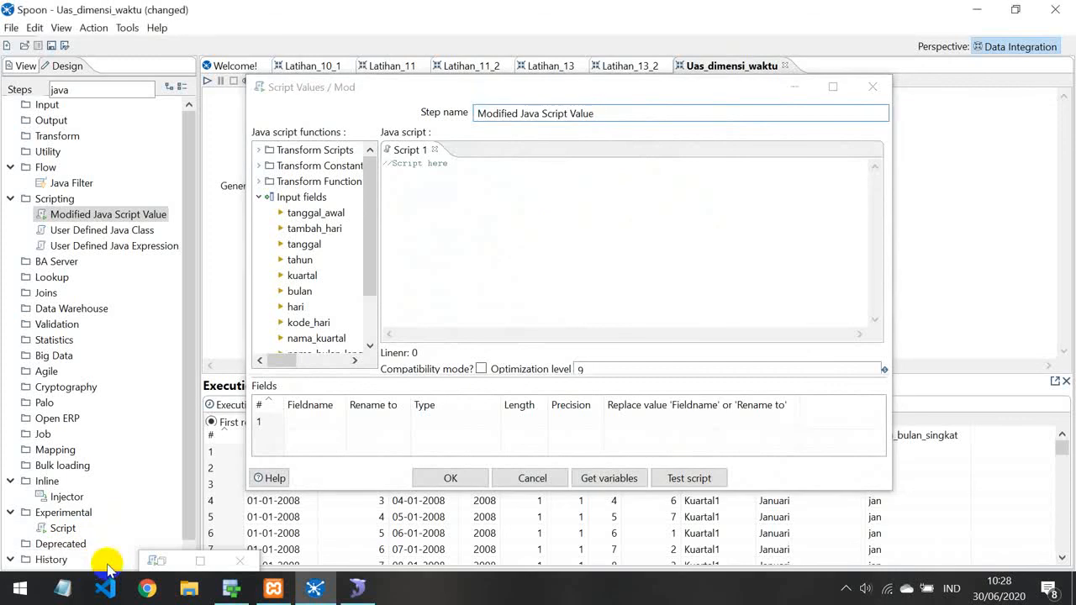
left_click(243, 561)
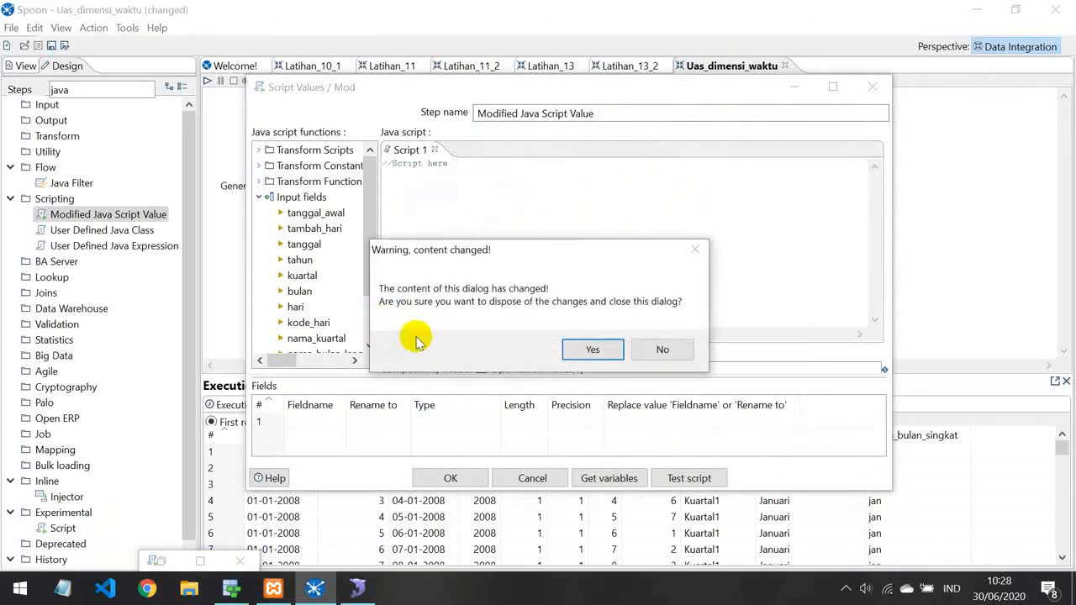
left_click(591, 348)
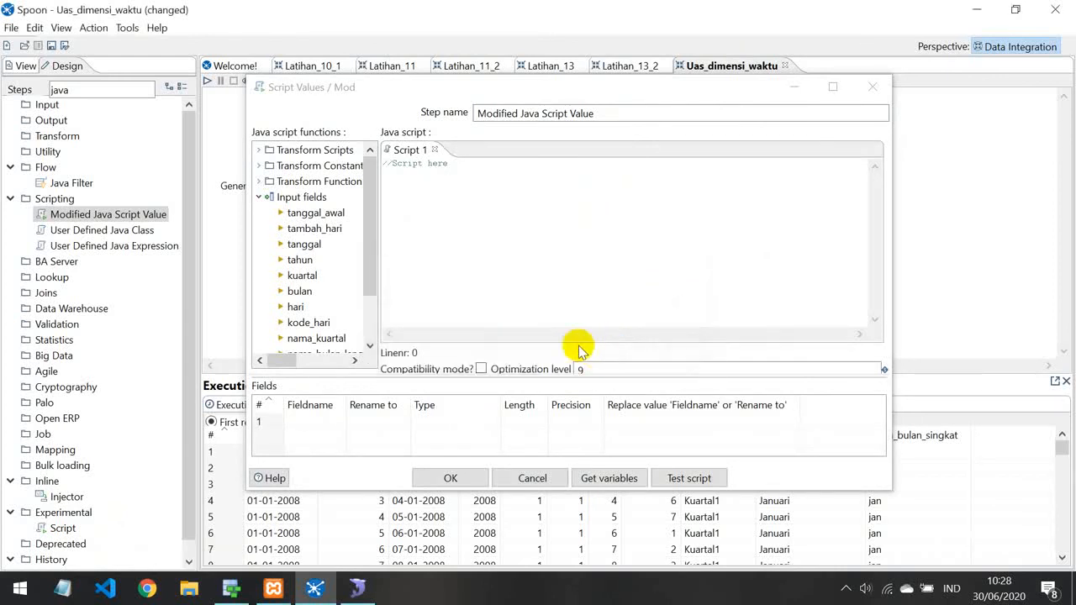
Rename the step as Java script nama_hari and paste the copied day-name script into its script editor
left_click_drag(607, 114, 437, 112)
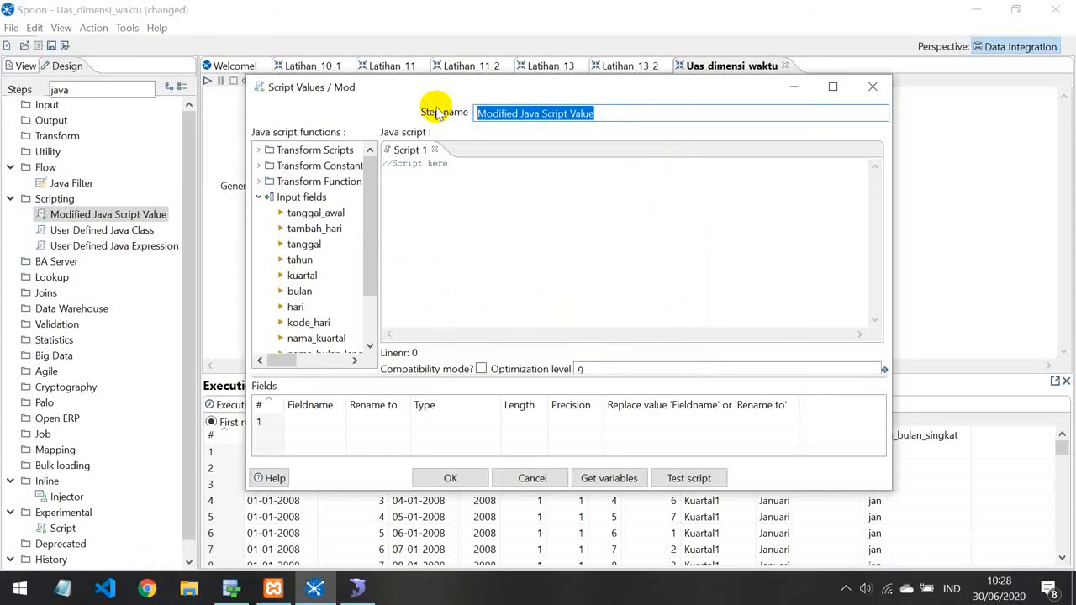
type("Java script nama_hari")
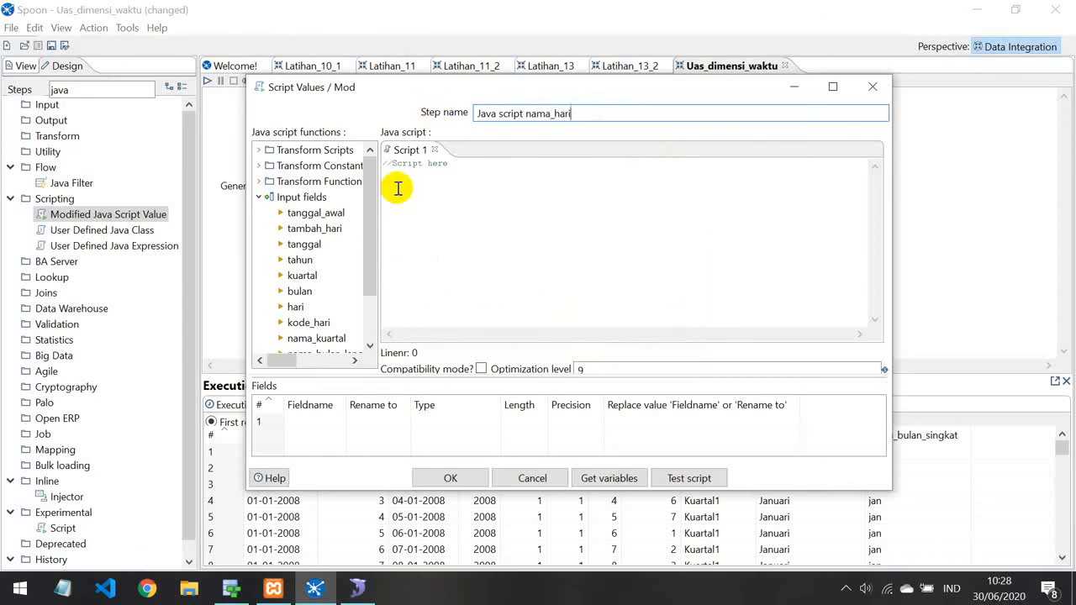
key("ctrl+v")
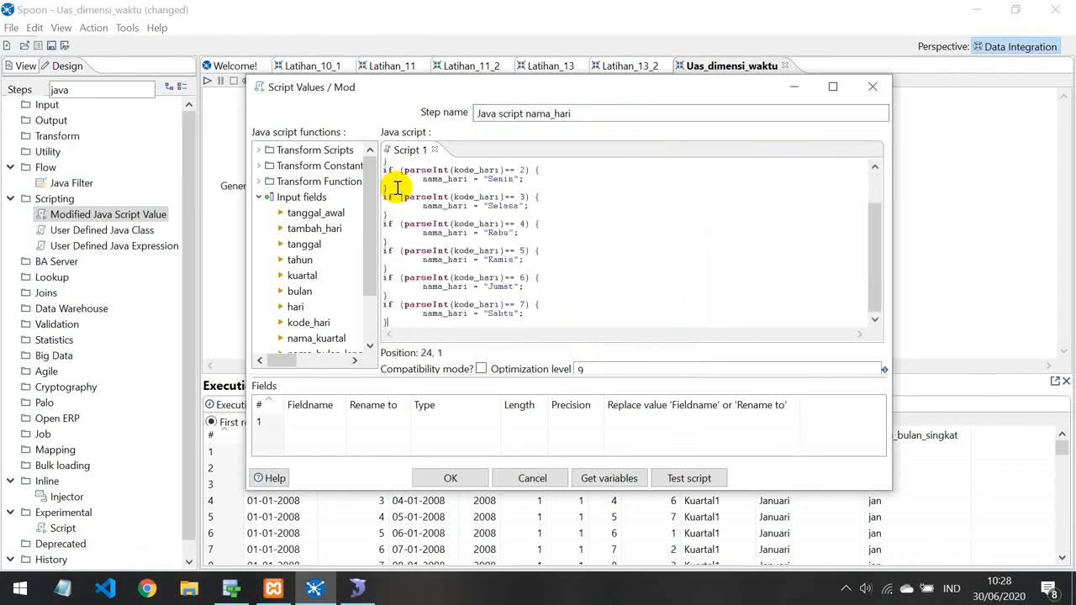
Define the script's output field nama_hari with type String
left_click(337, 421)
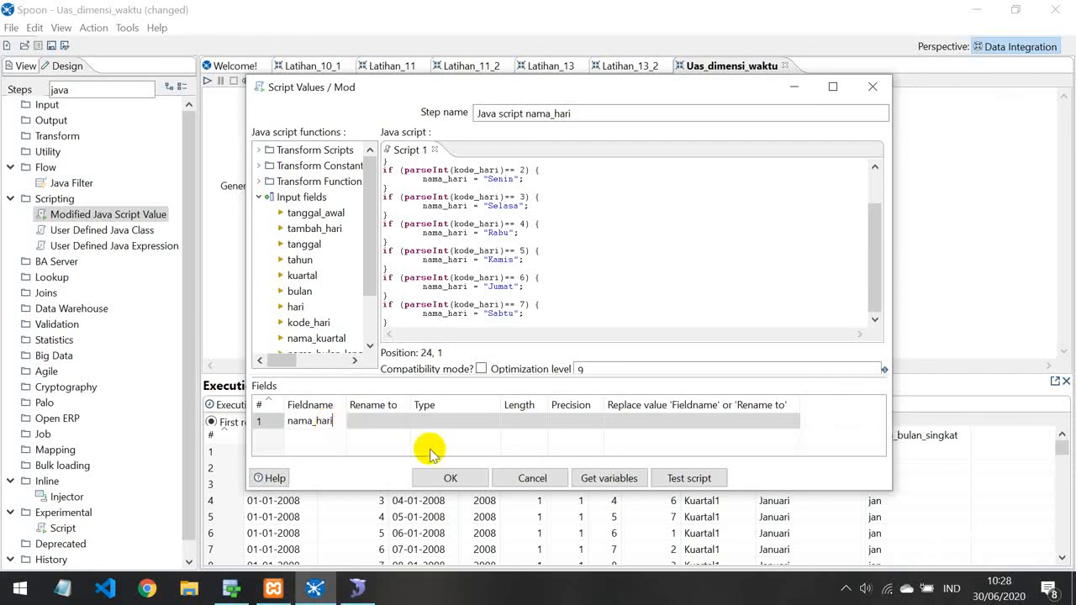
left_click(493, 422)
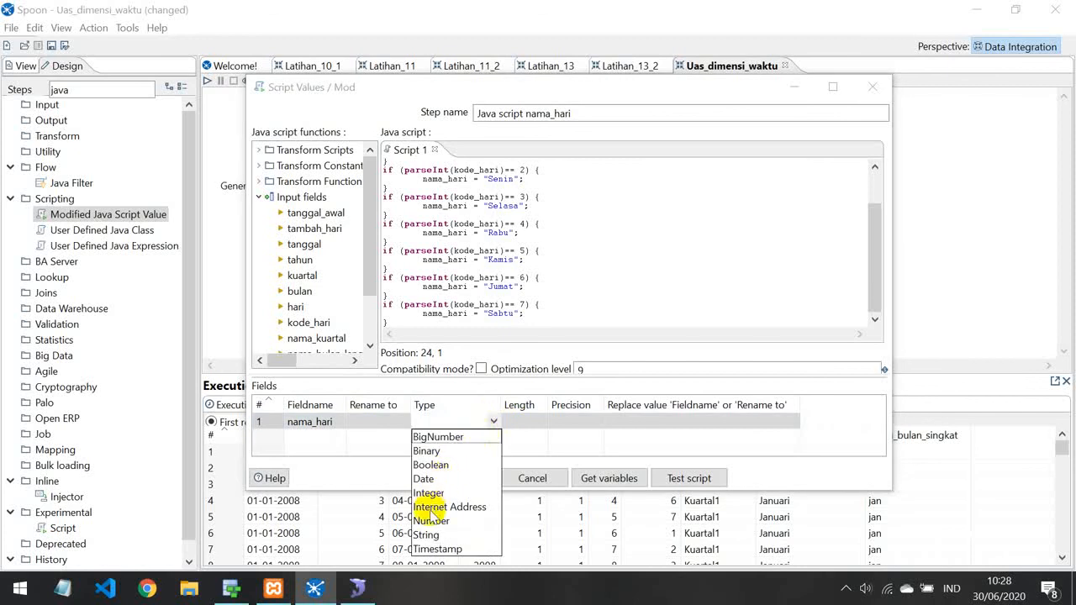
left_click(436, 535)
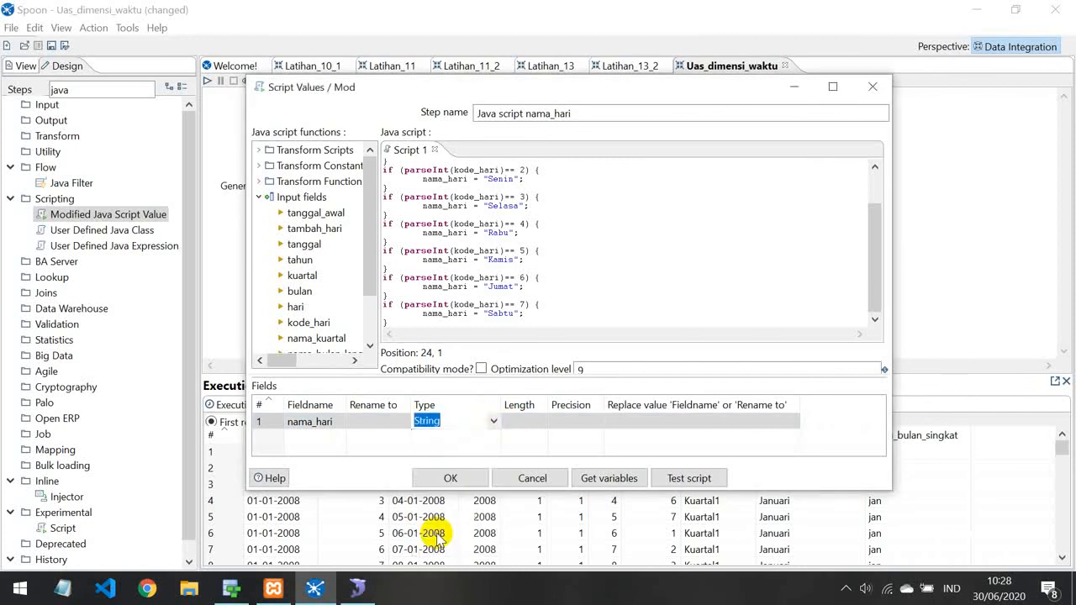
Test the nama_hari script with generated sample rows, close the preview and apply the step settings
left_click(689, 479)
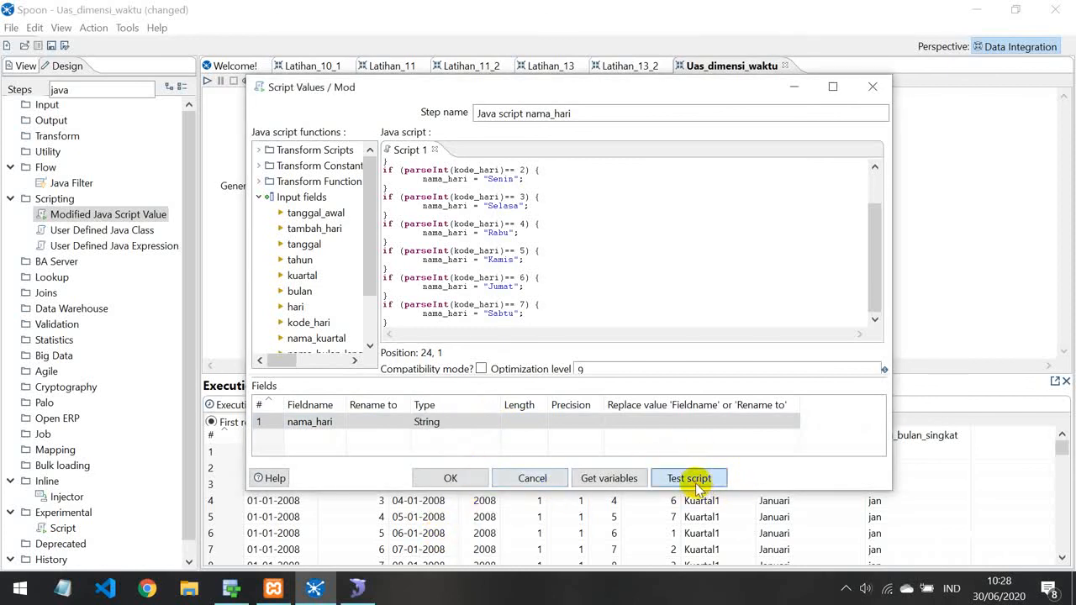
left_click(496, 488)
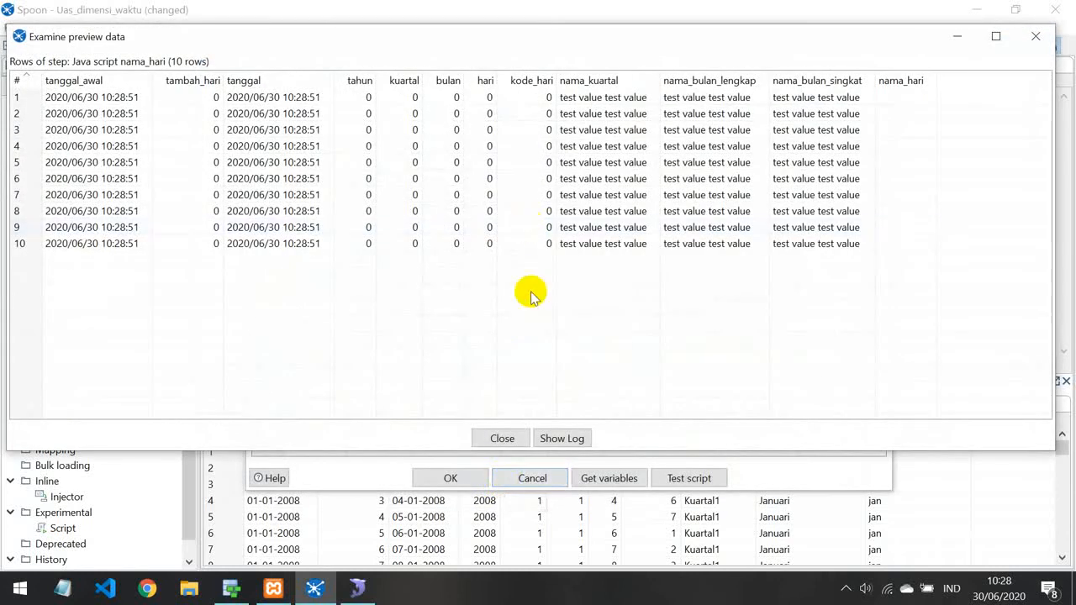
left_click(504, 437)
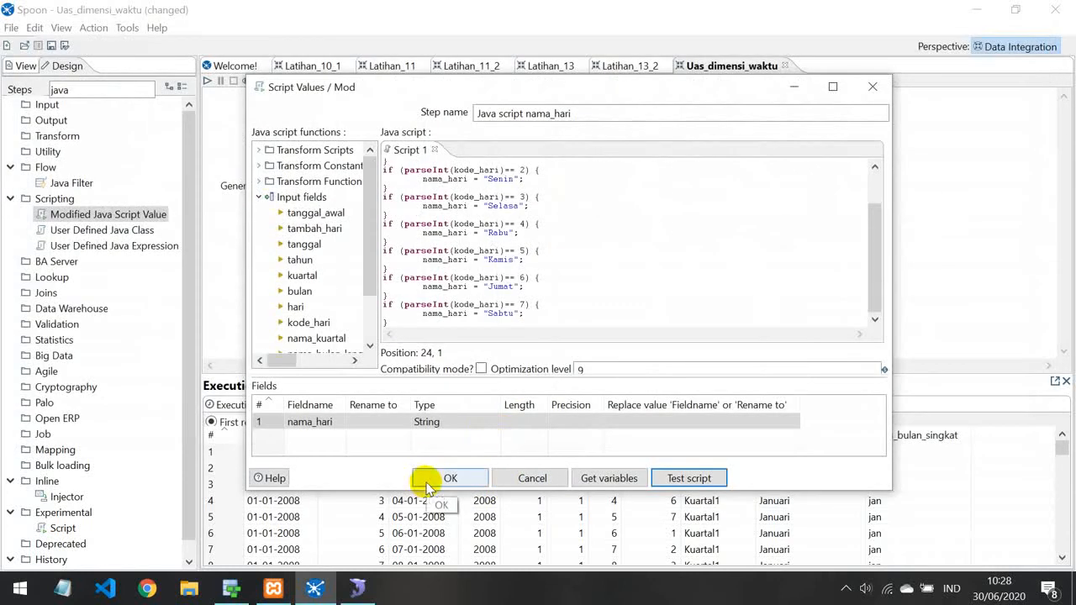
left_click(429, 485)
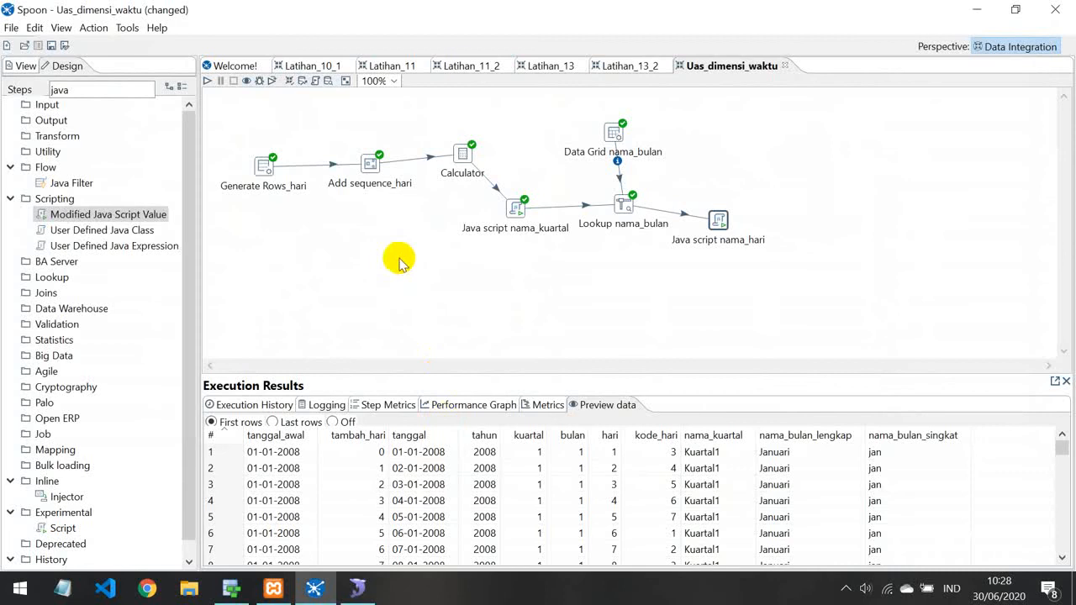
Run the transformation, saving it when asked, and inspect the nama_hari column in the preview data
left_click(207, 81)
left_click(496, 524)
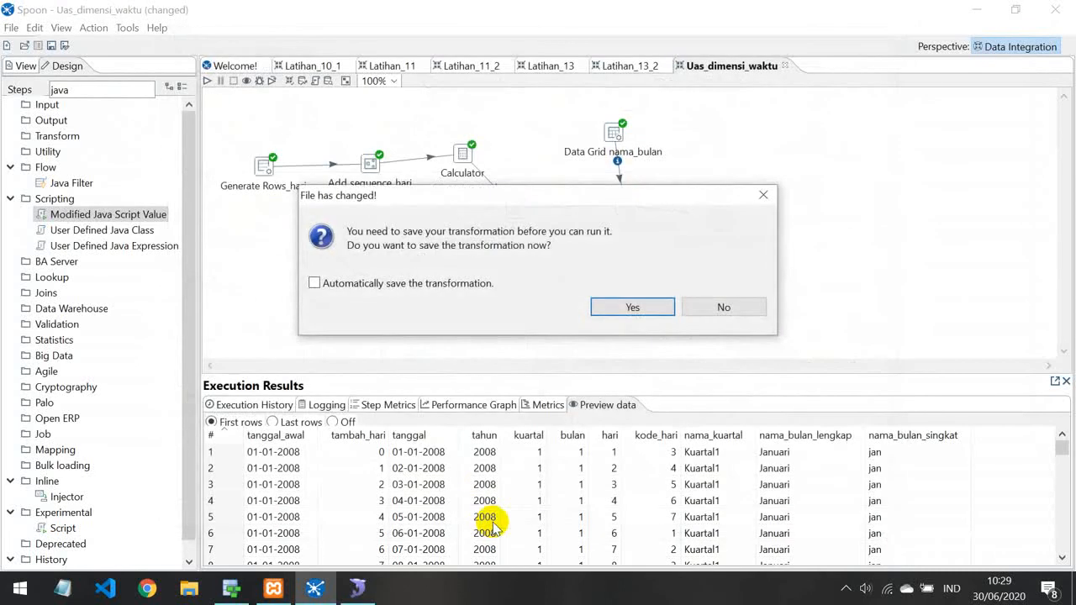
left_click(626, 308)
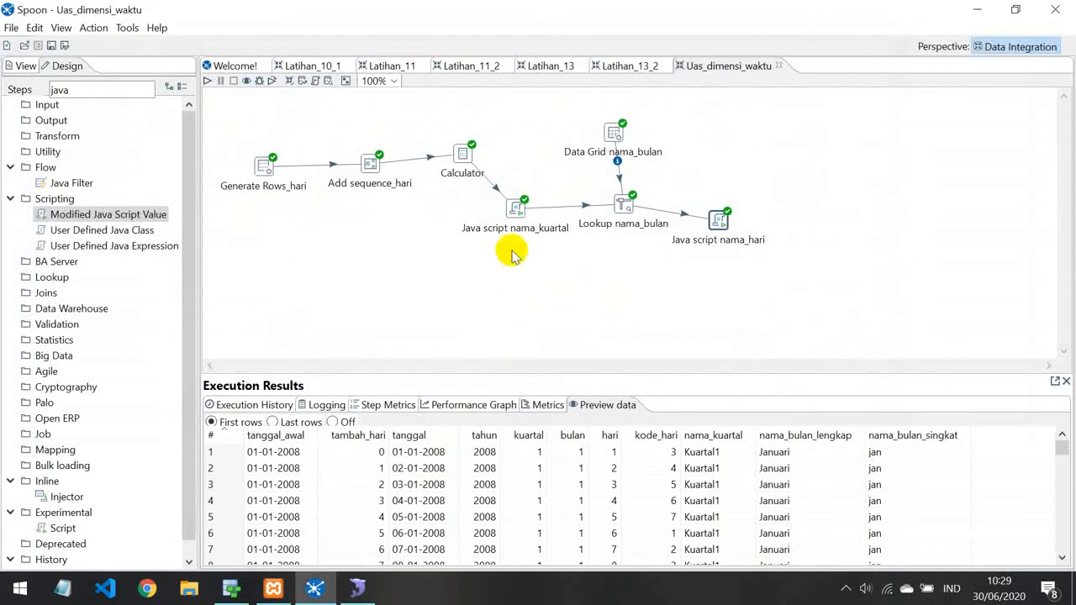
left_click(547, 406)
left_click(606, 406)
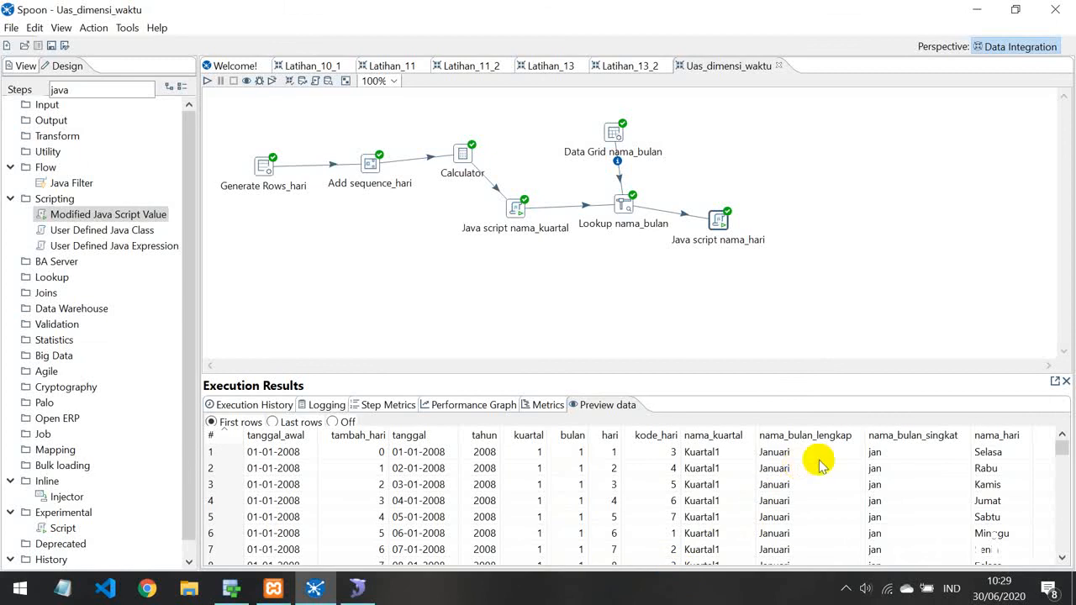
left_click_drag(1062, 449, 1029, 420)
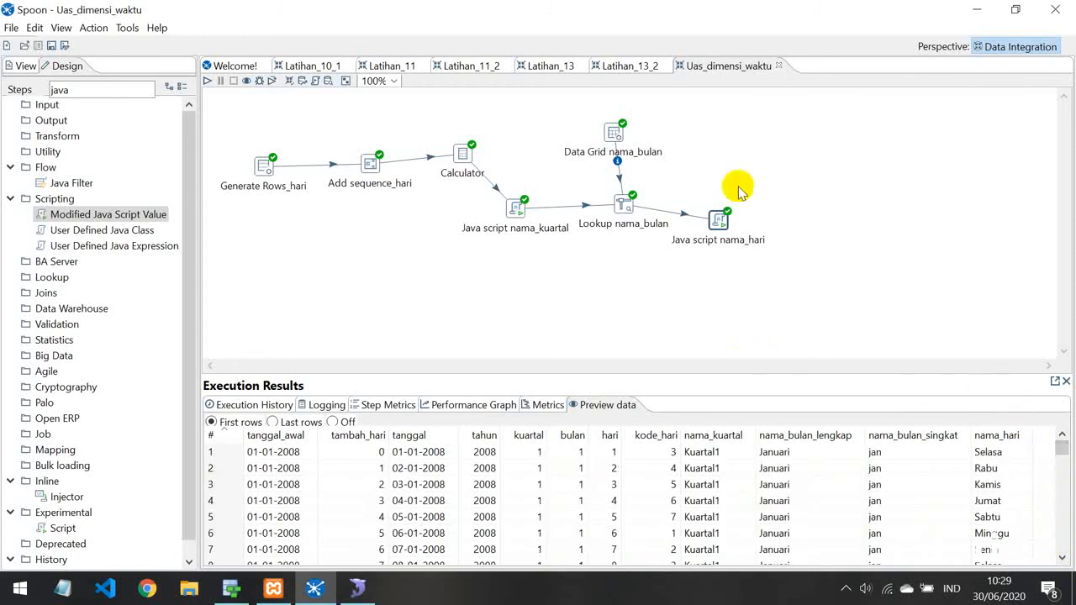
Review the day-name script in Java script nama_hari and the lookup settings of Lookup nama_bulan
double_click(719, 219)
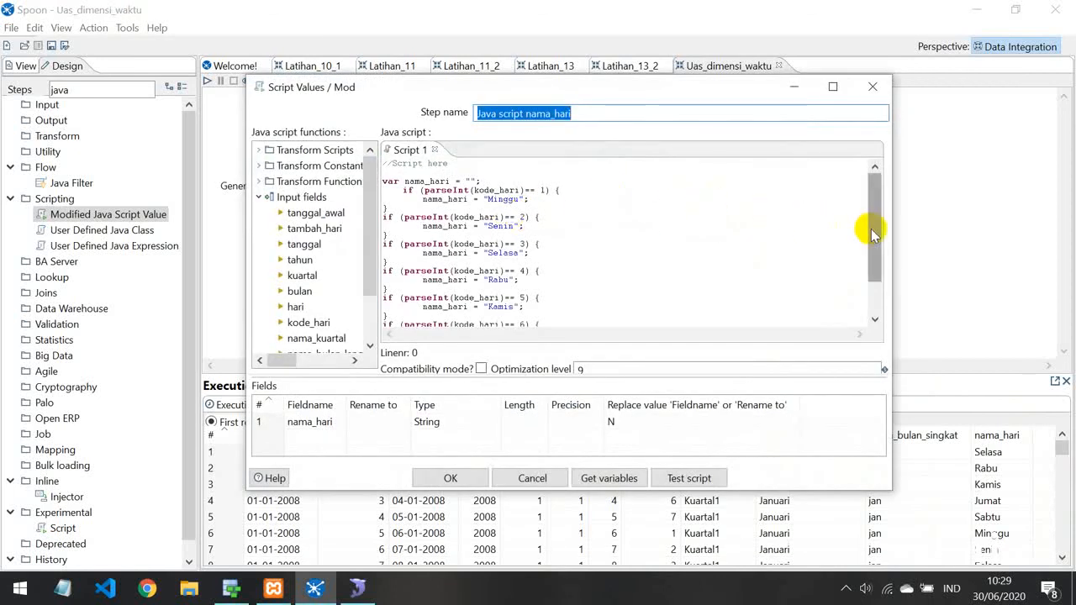
left_click_drag(874, 231, 886, 267)
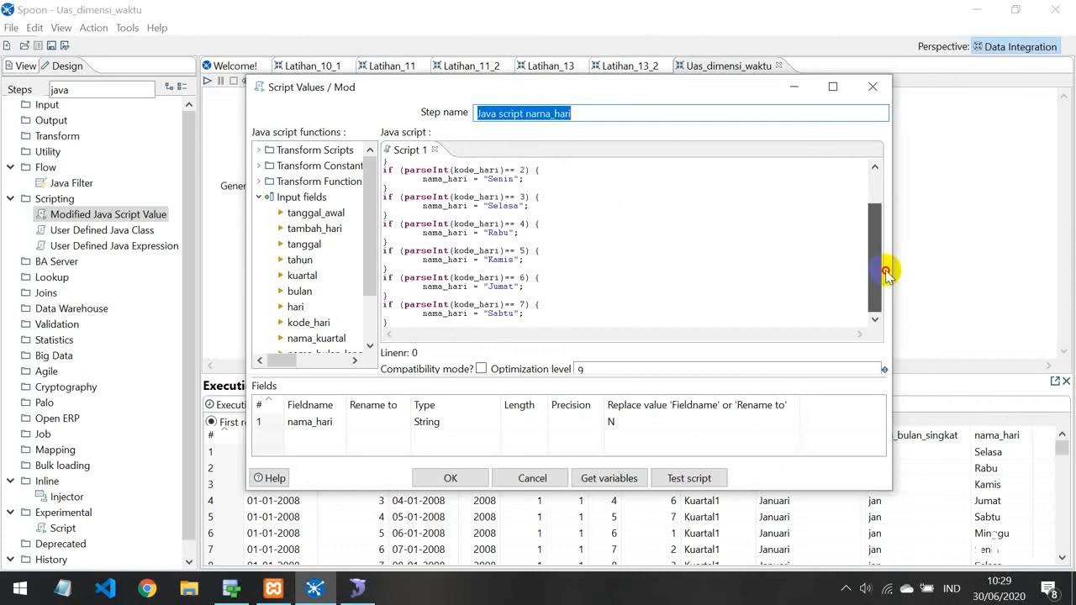
left_click_drag(884, 269, 884, 275)
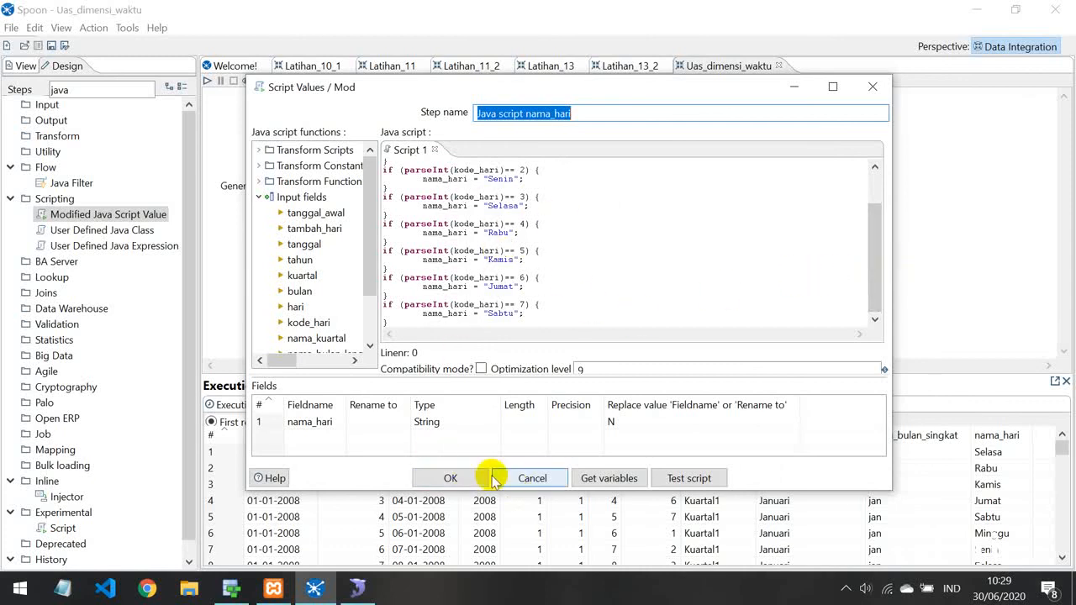
left_click(451, 478)
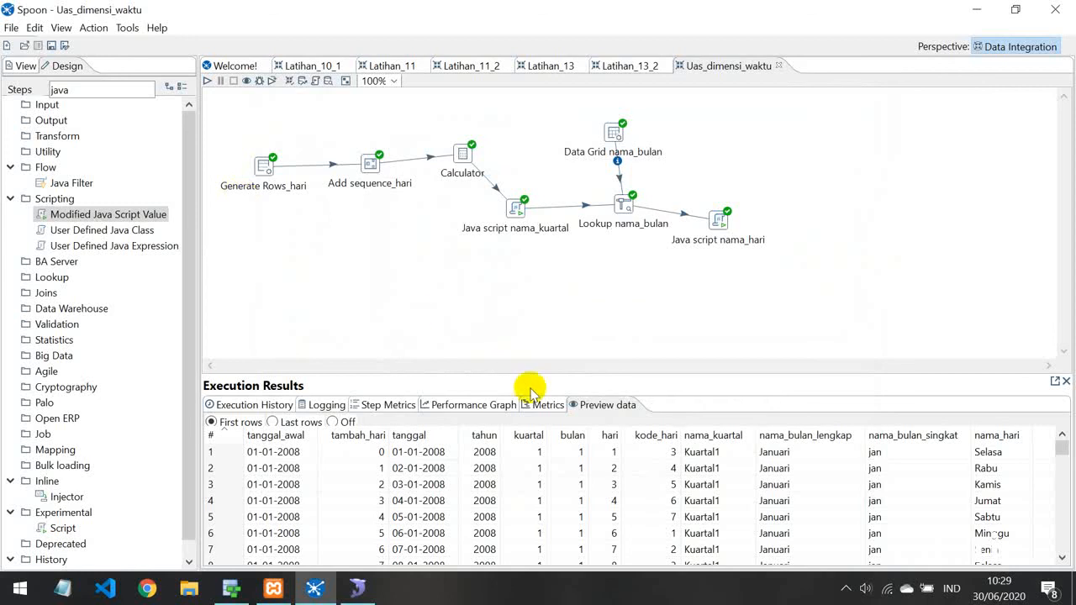
double_click(631, 207)
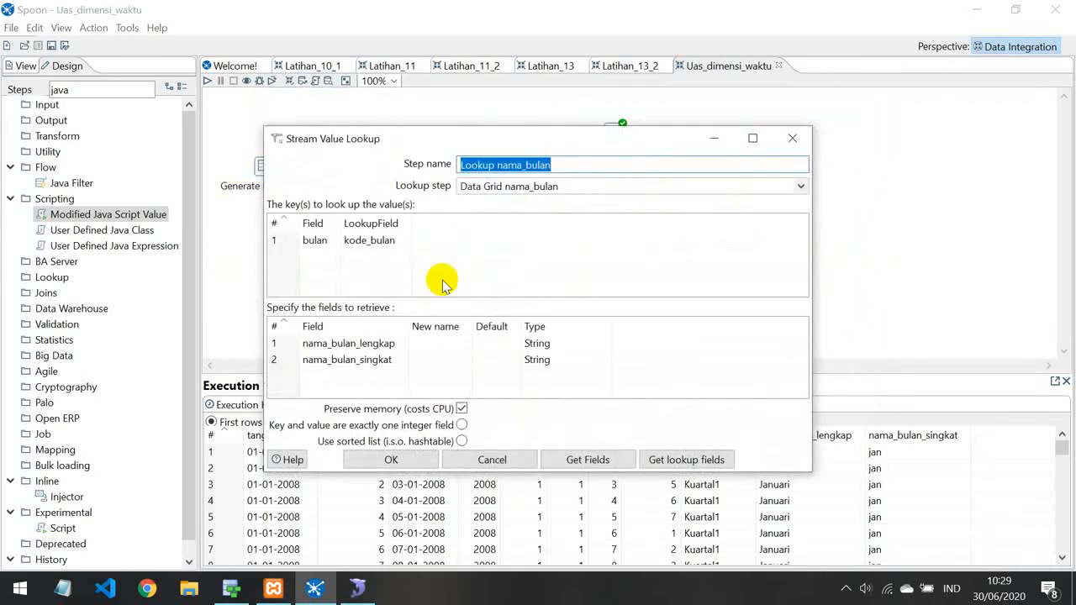
left_click(792, 137)
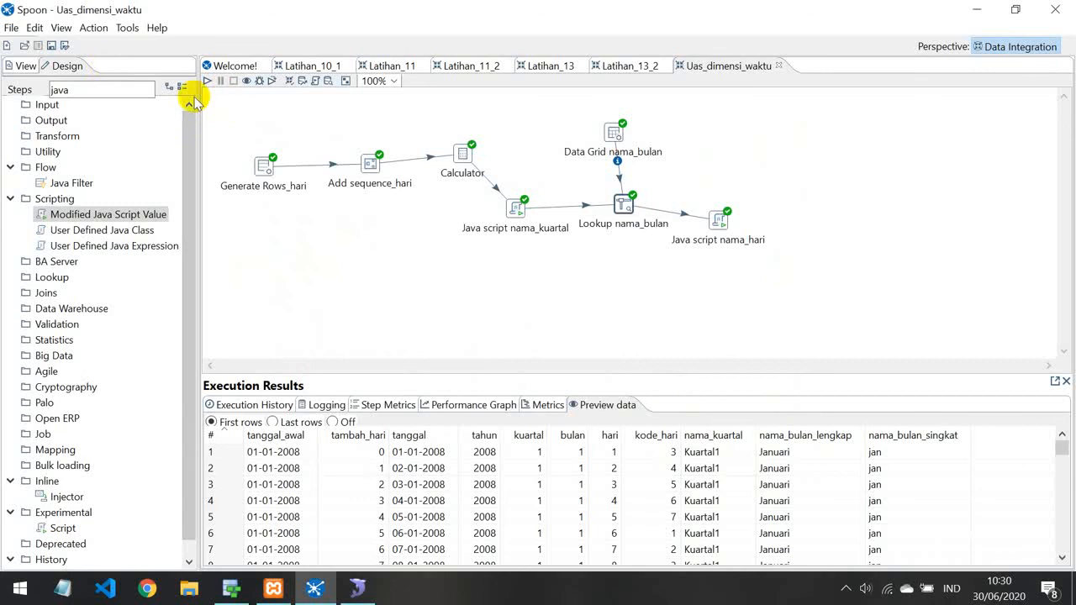
Search the steps for java, add a Modified Java Script Value step and connect Java script nama_hari to it
left_click(92, 87)
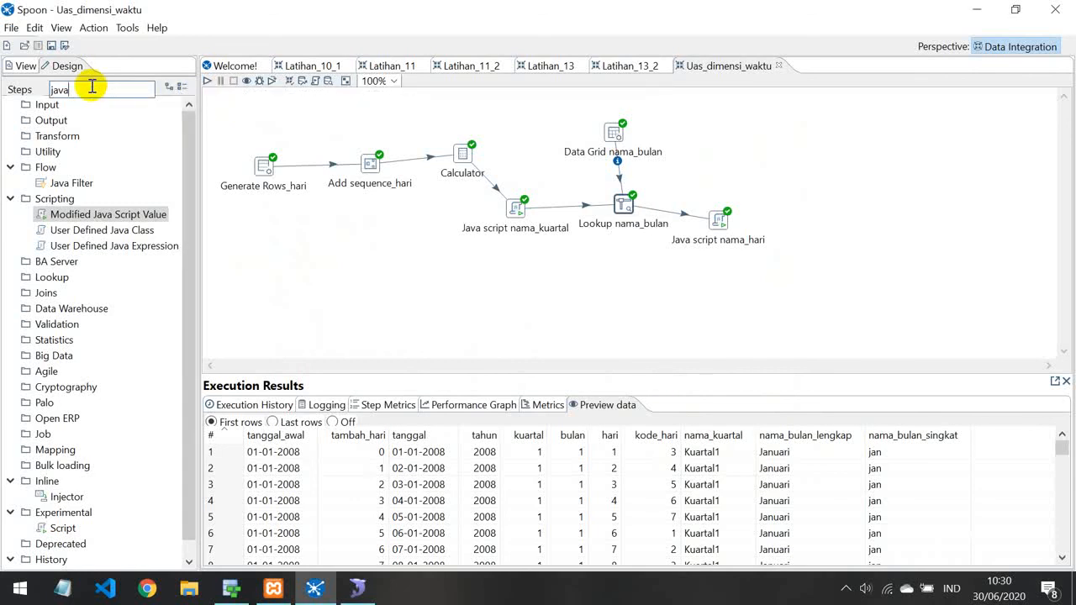
key("BackSpace")
key("BackSpace")
key("BackSpace")
key("BackSpace")
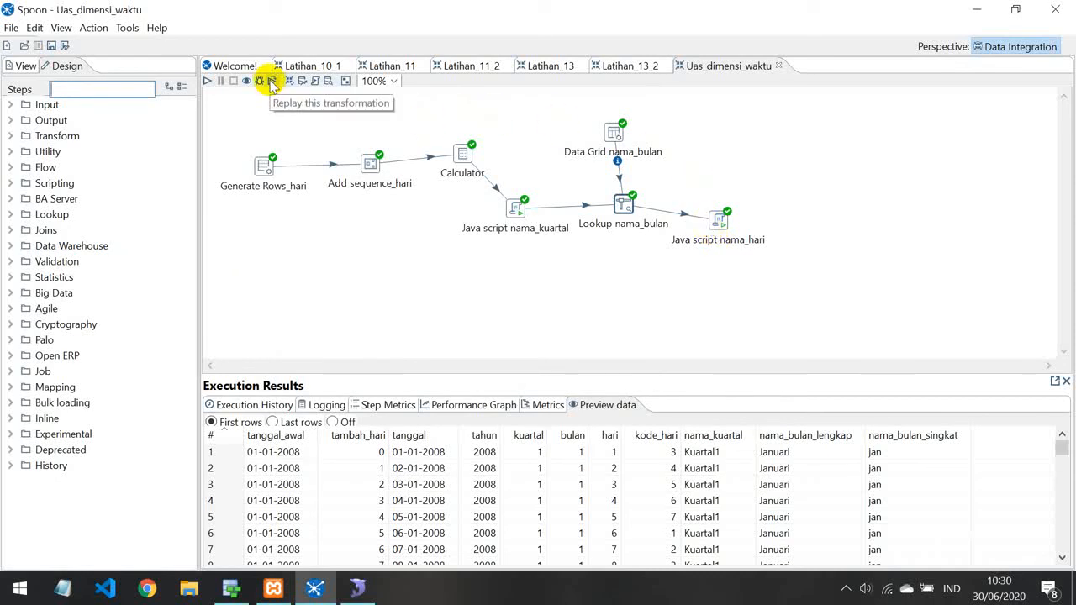
type("java")
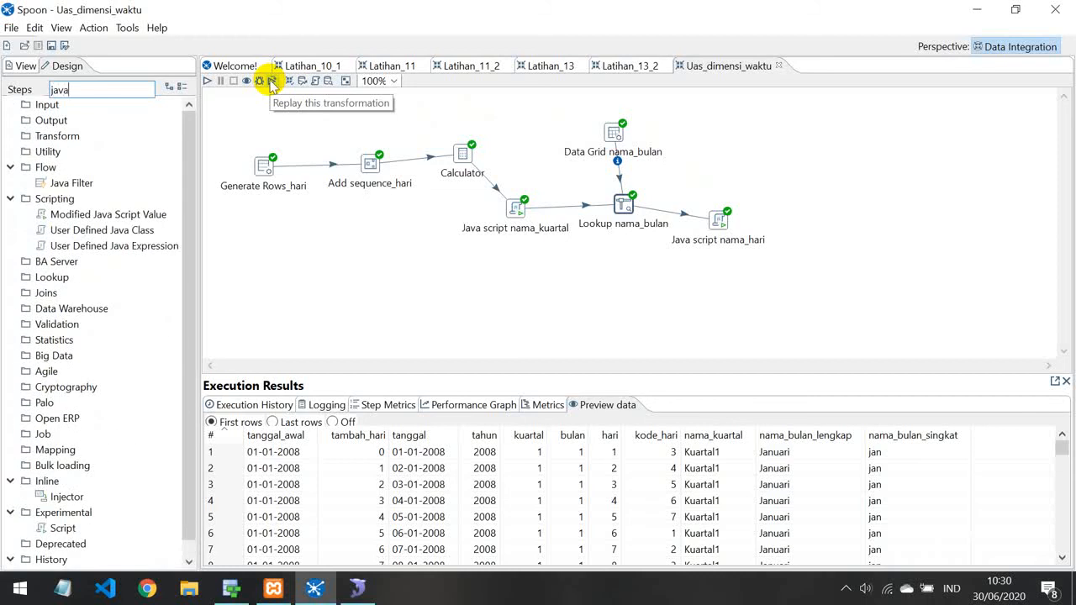
left_click_drag(92, 215, 758, 172)
left_click_drag(761, 173, 763, 174)
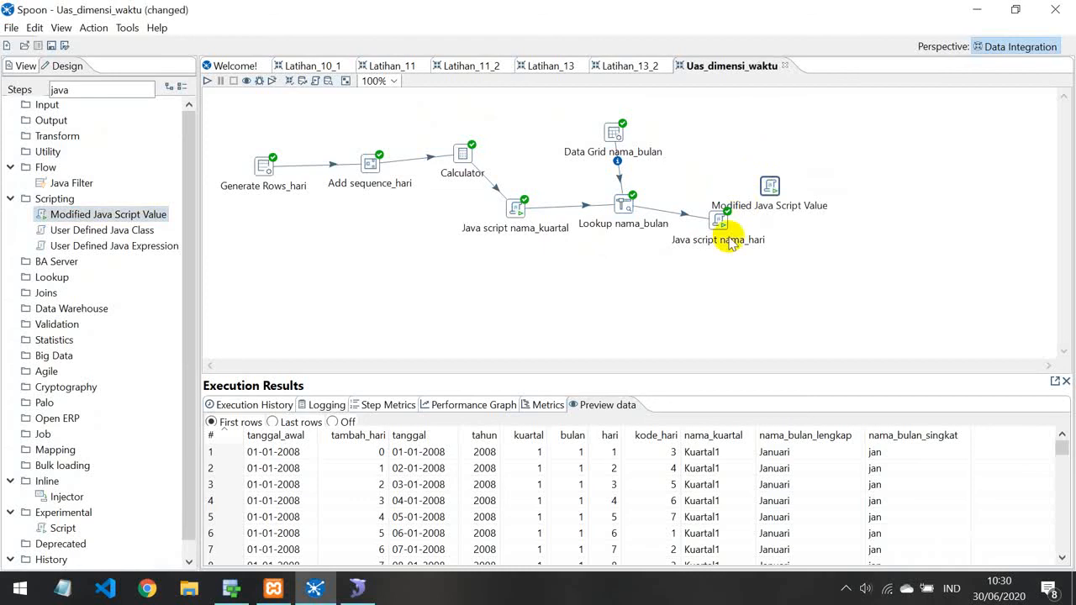
mouse_move(721, 229)
left_click_drag(738, 264, 783, 168)
left_click(774, 186)
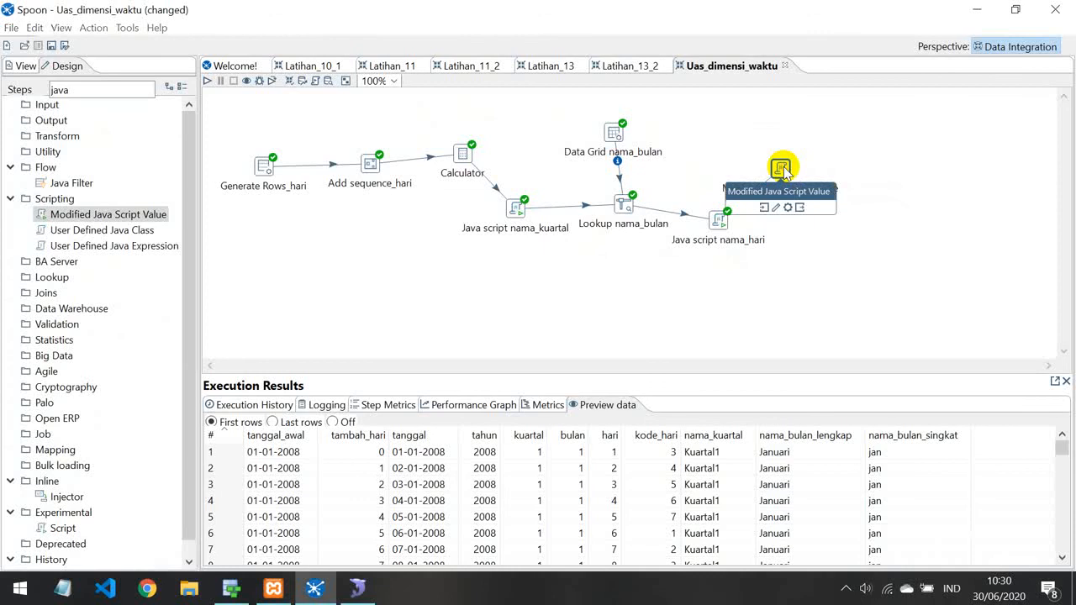
Open the new Modified Java Script Value step's settings and rename it as Java script sk_waktu
double_click(781, 168)
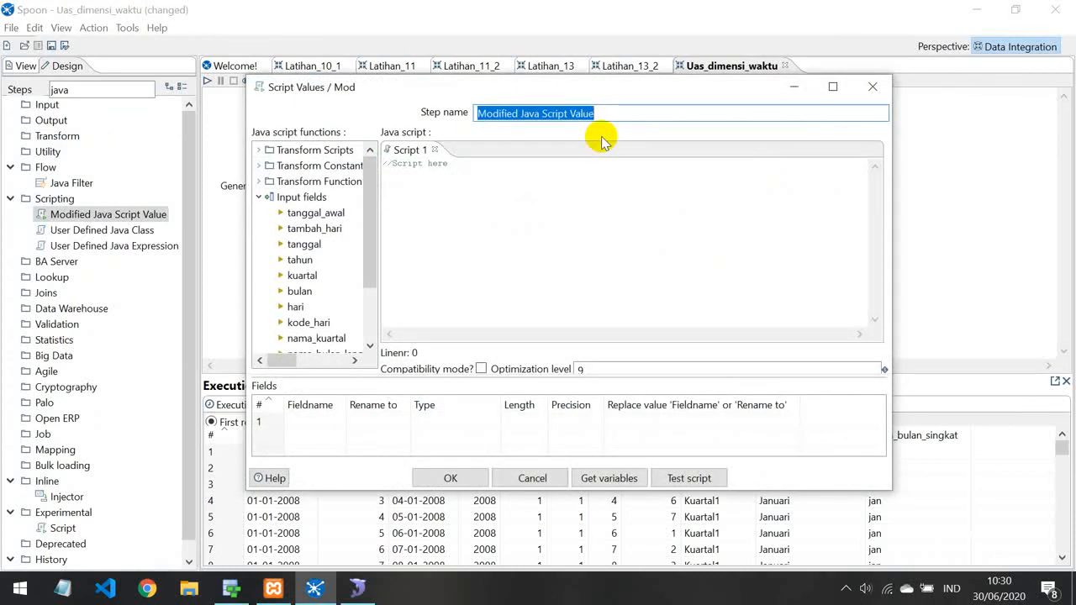
type("J")
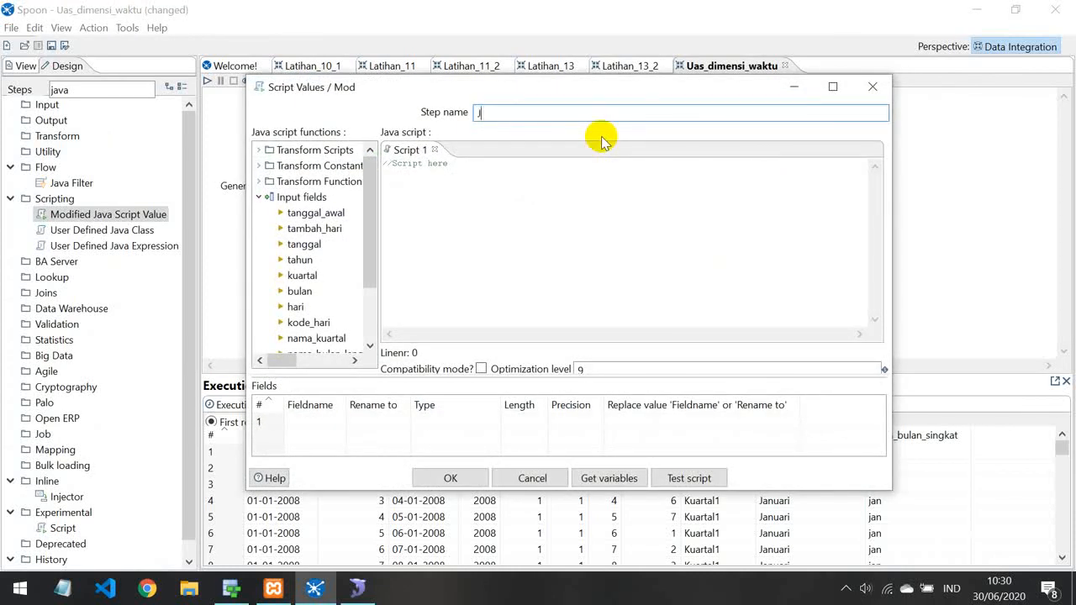
type("ava script sk_waktu")
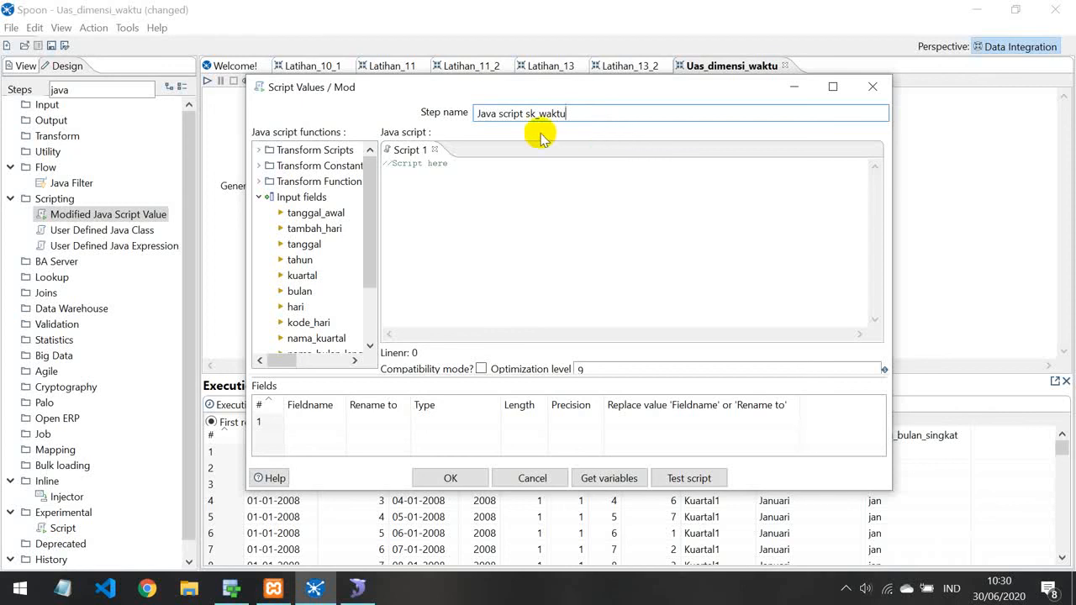
Write the script line var sk_waktu = hari + (bulan*100) + (tahun*10000) in the step's script editor
left_click(396, 187)
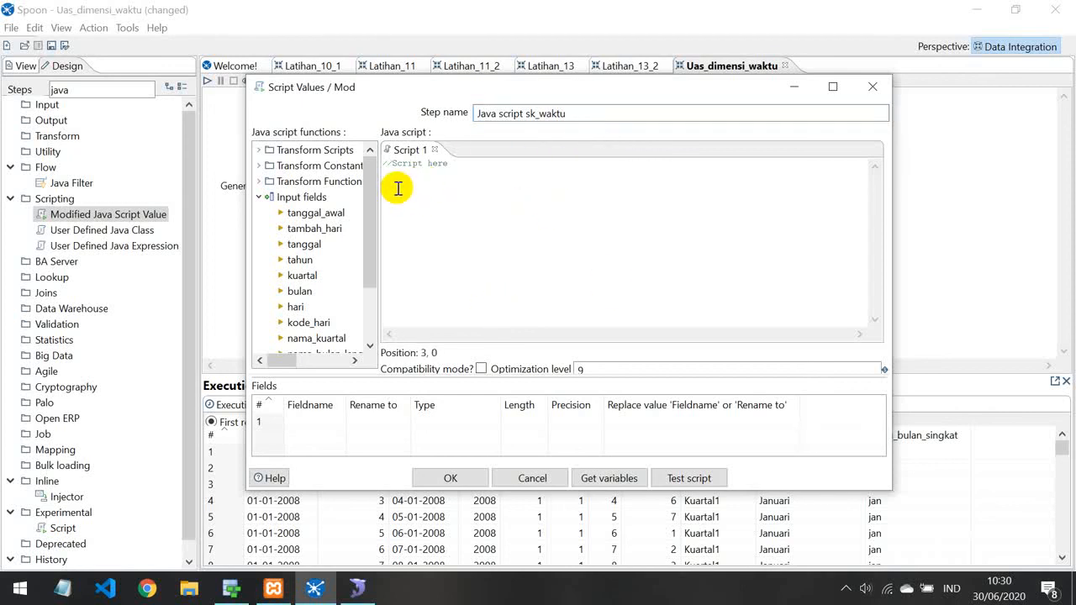
type("va")
type("r sk_wakt")
type("u =")
type(" b")
type("ari ")
type("+")
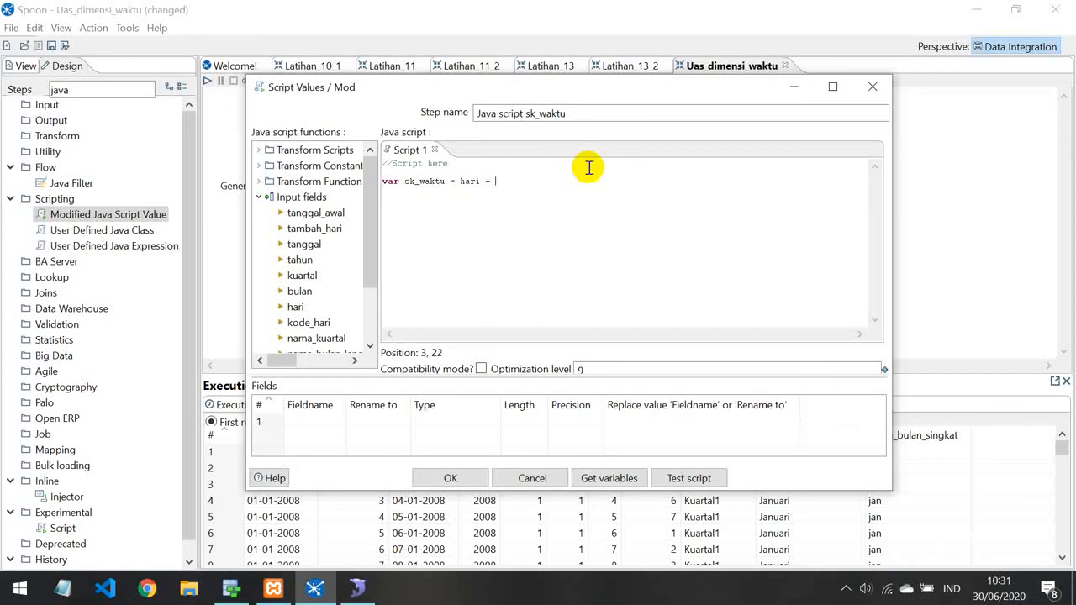
type("bulan*100) + (tahun*10000")
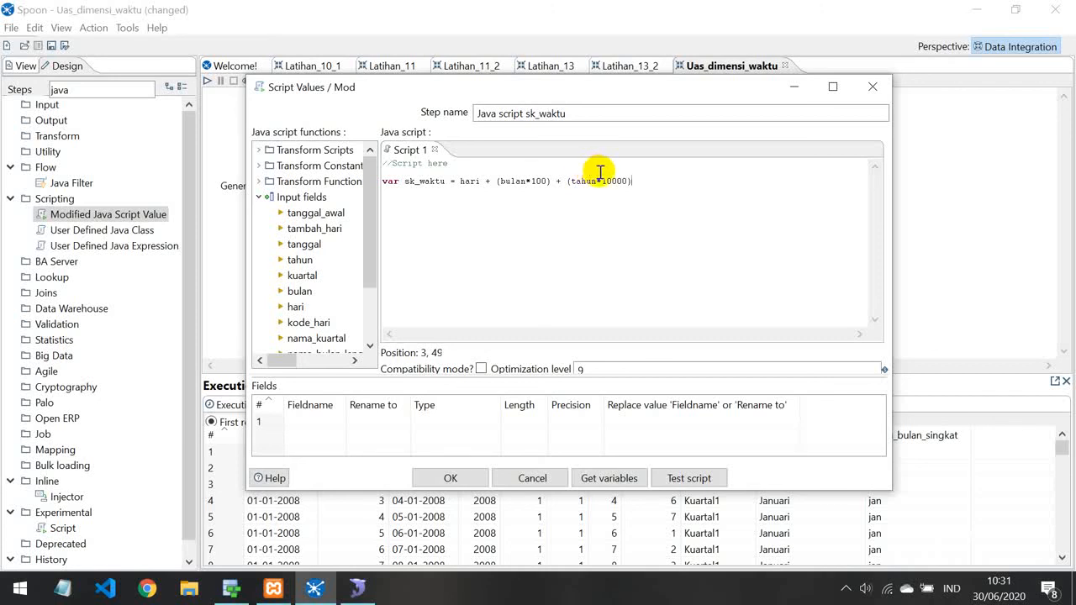
Define the output field sk_waktu with type Integer and check it against dim_waktu in Oracle SQL Developer Data Modeler, returning to Spoon
left_click(307, 420)
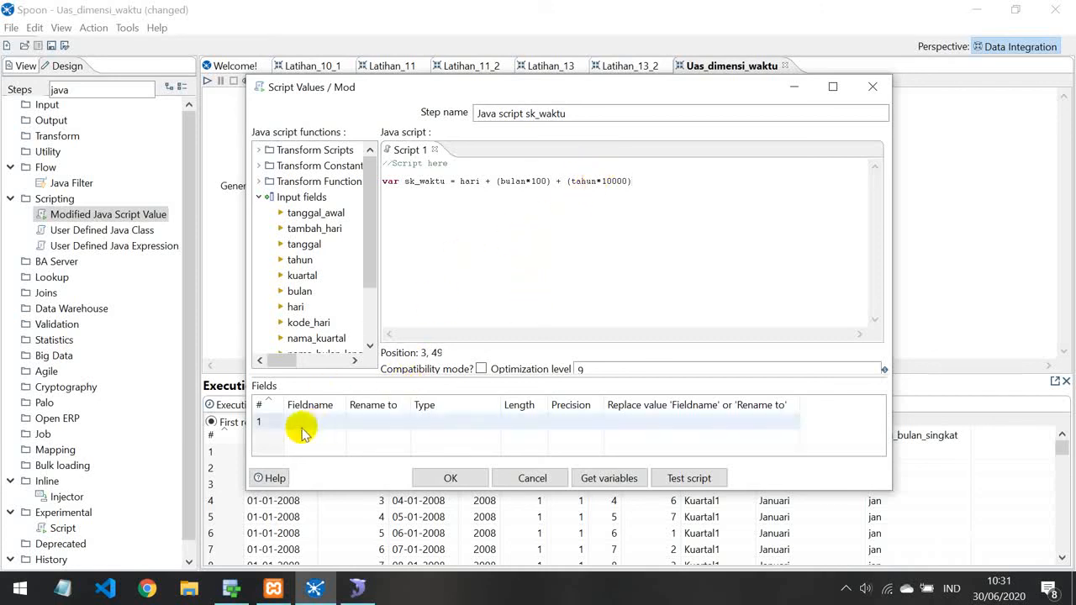
type("sk_waktu")
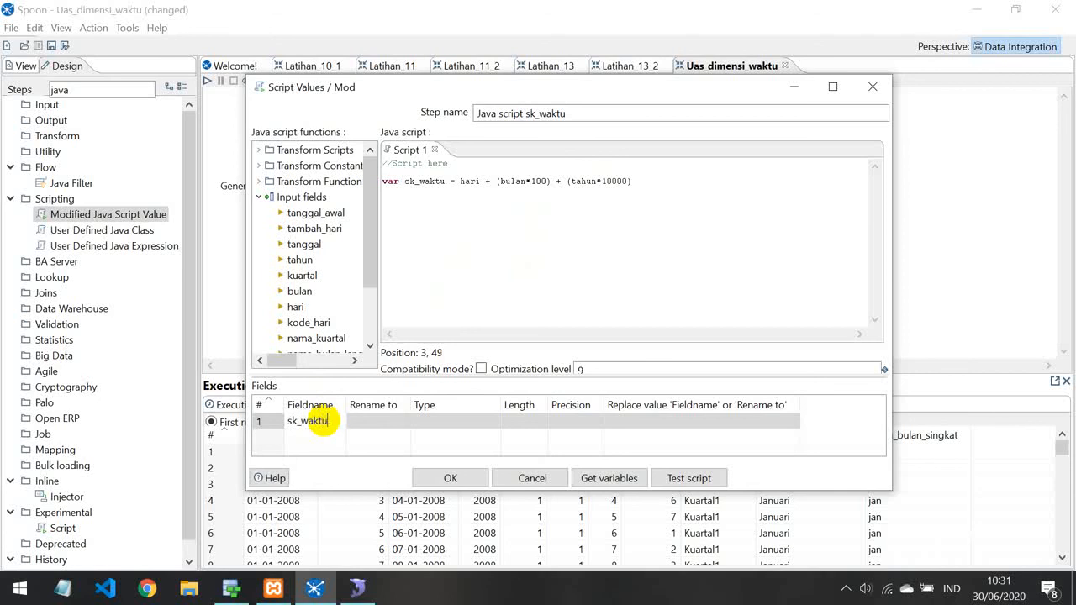
left_click(473, 421)
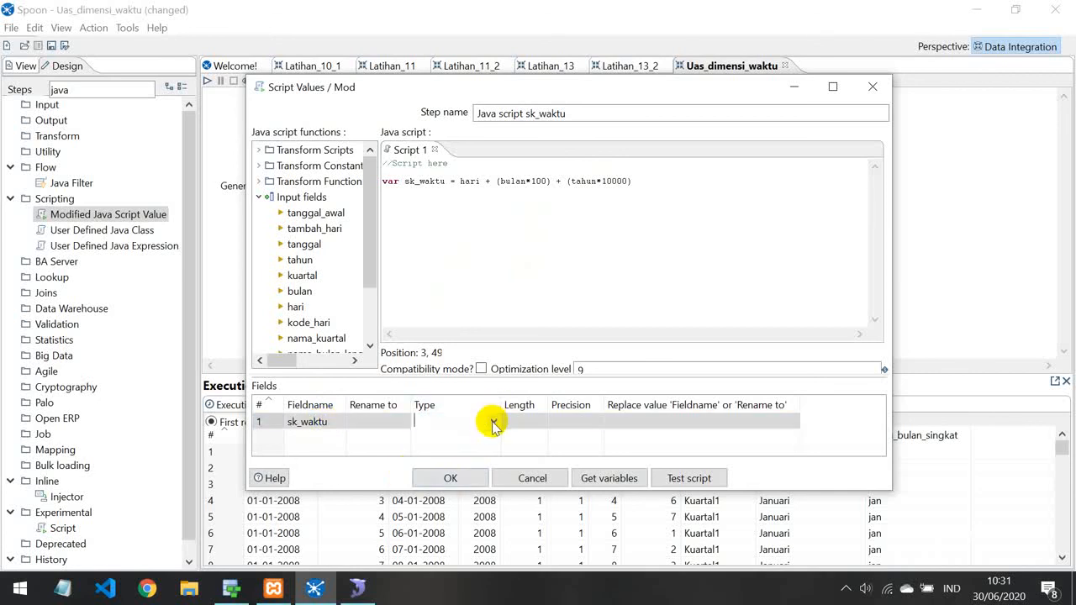
left_click(494, 421)
left_click(437, 493)
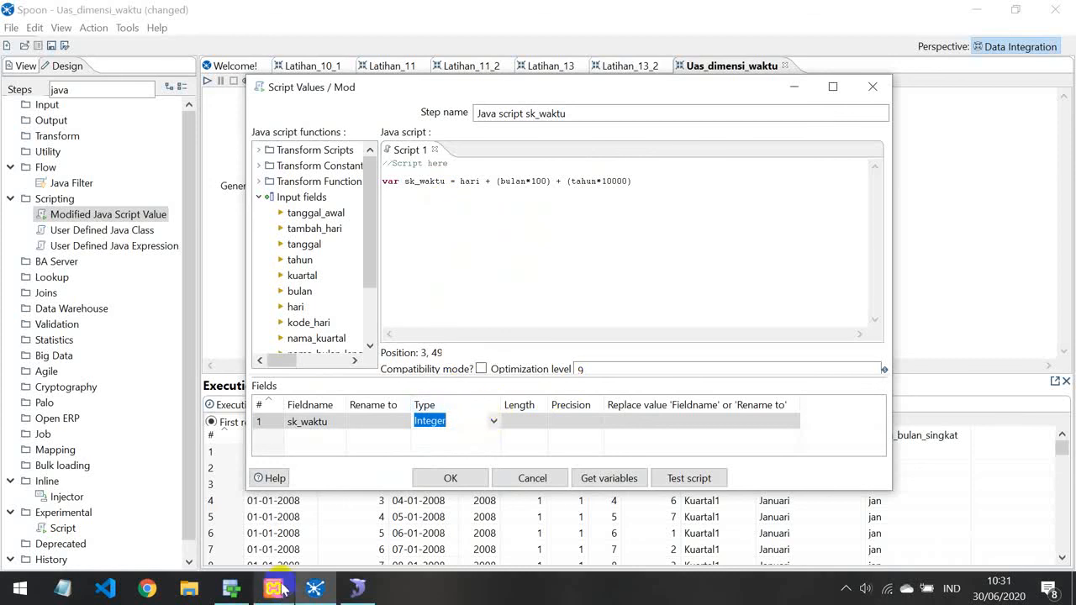
left_click(240, 589)
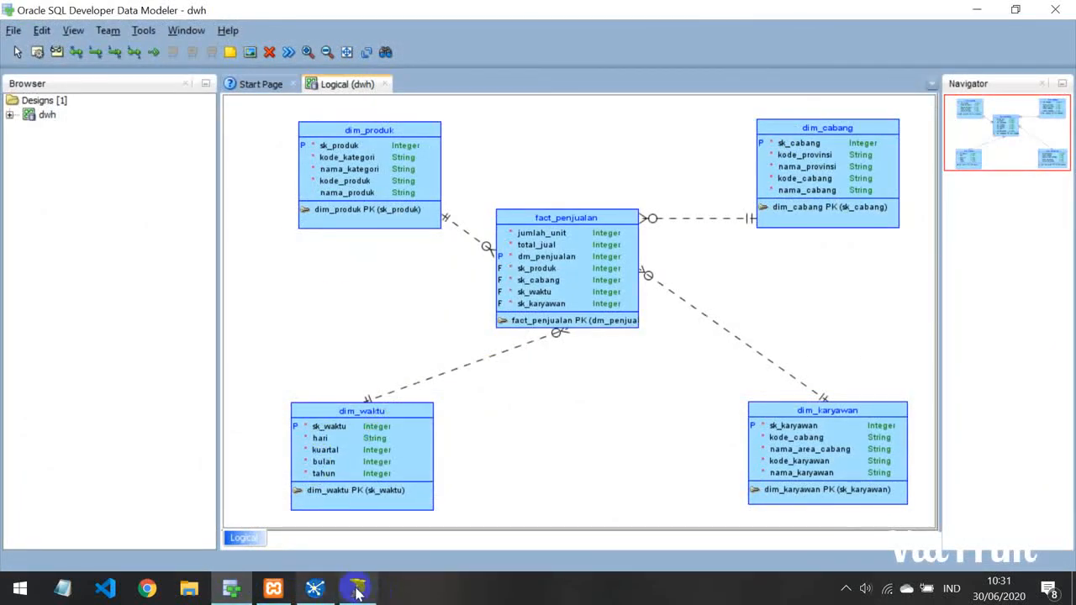
left_click(318, 588)
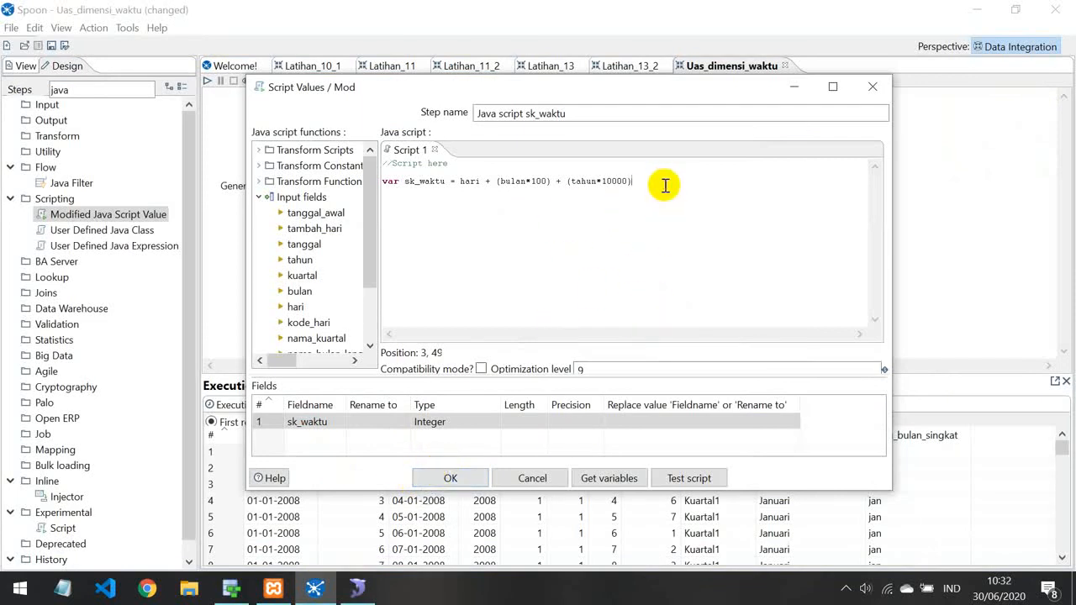
End the sk_waktu script line with a semicolon, test the script with generated sample rows and apply the step settings
type(";")
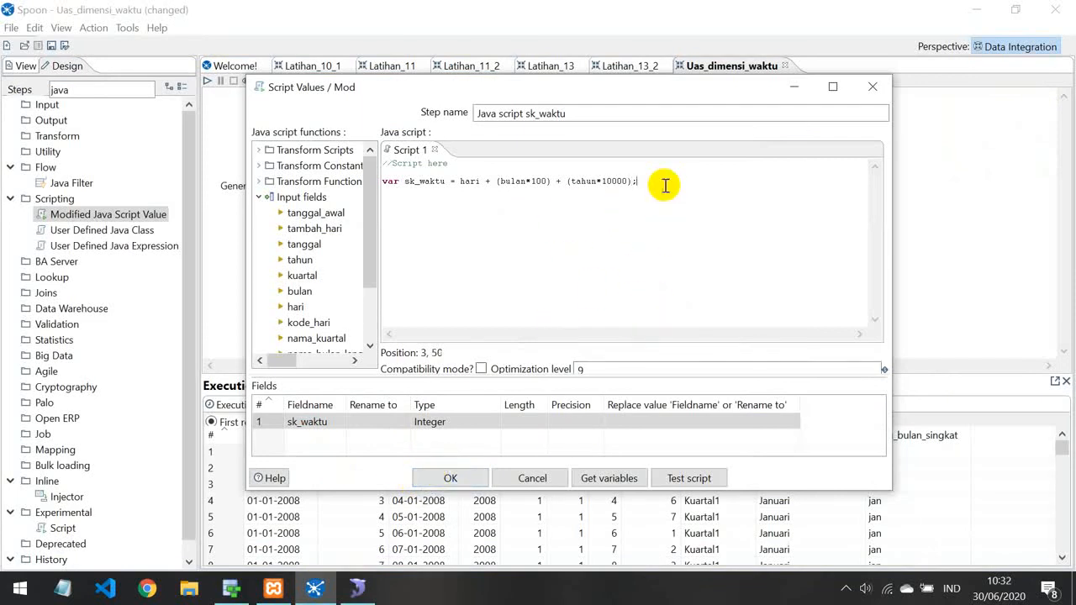
left_click(686, 478)
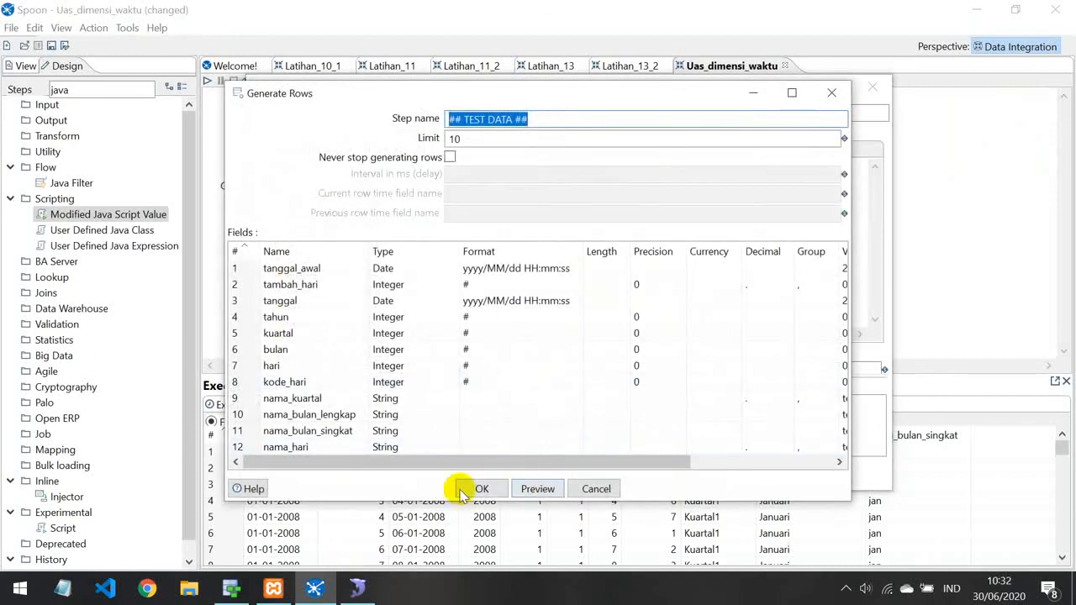
left_click(477, 490)
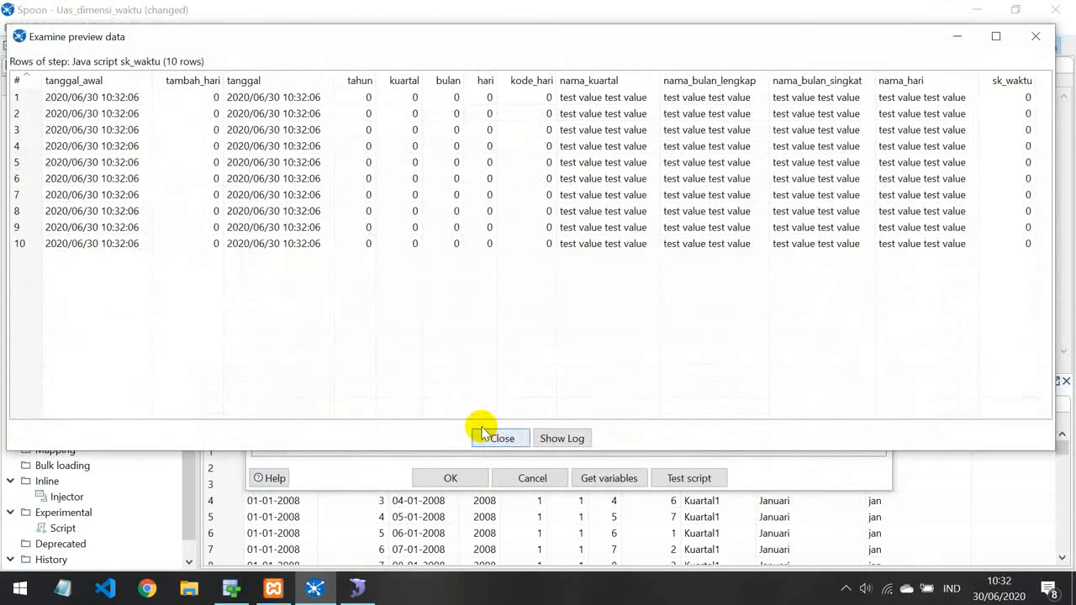
left_click(496, 438)
left_click(451, 478)
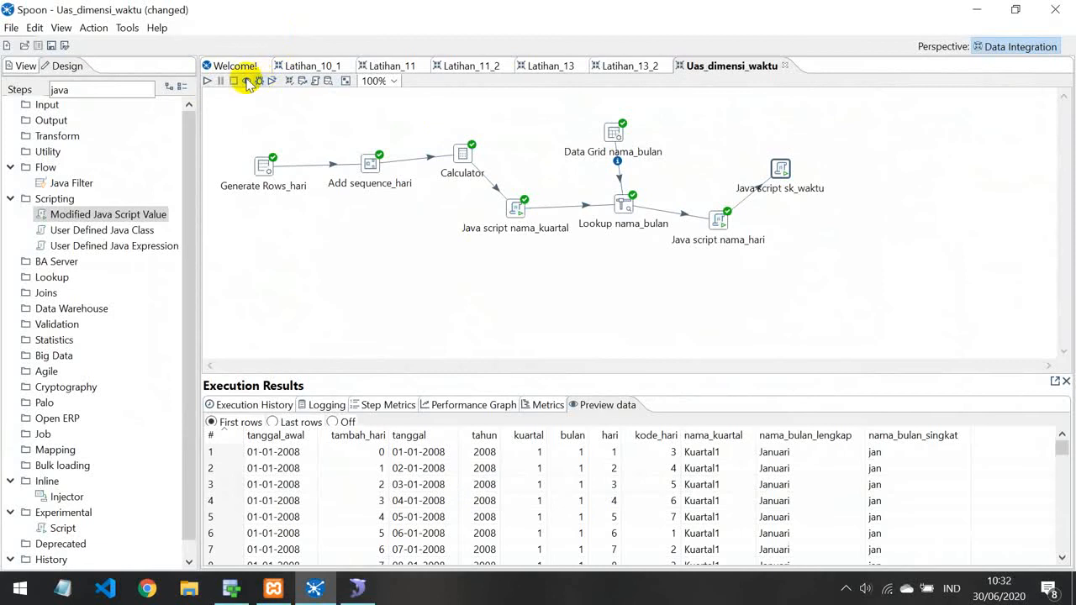
Save and run the transformation locally and inspect the sk_waktu column in the preview data
left_click(207, 80)
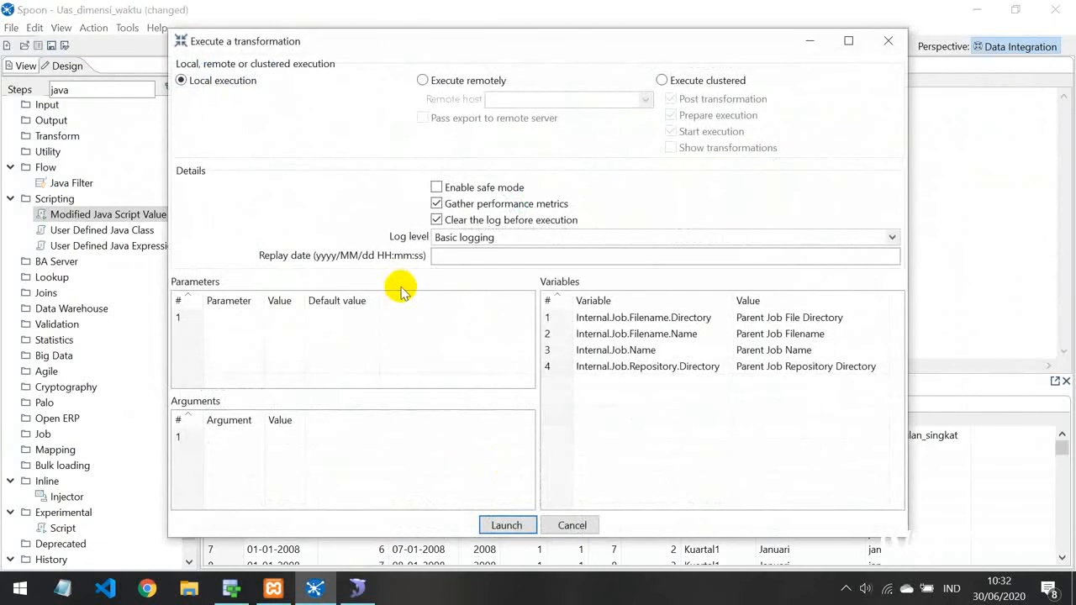
left_click(506, 525)
left_click(628, 308)
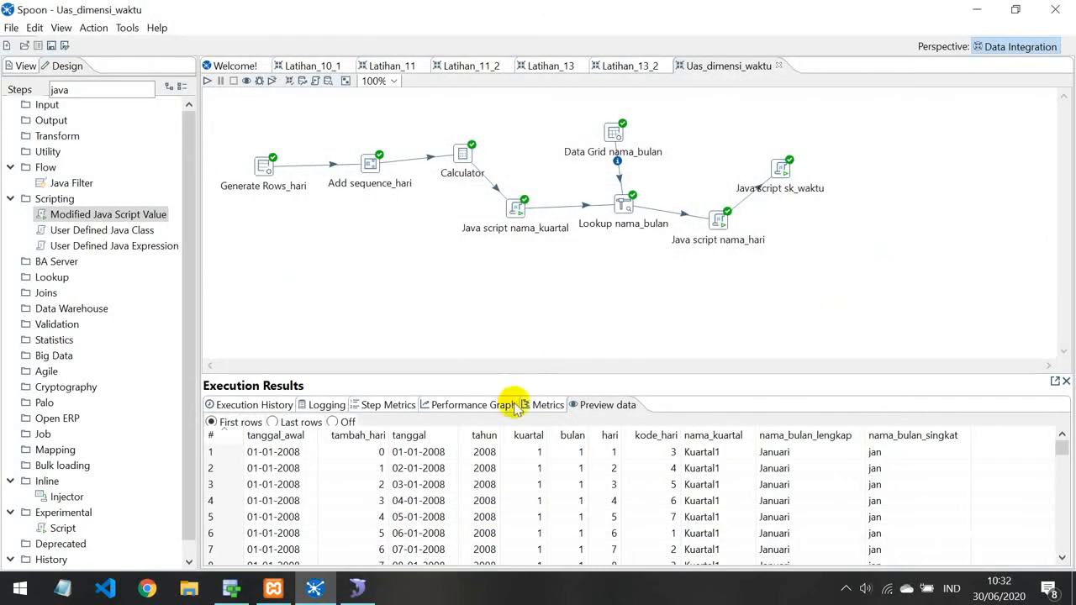
left_click(550, 404)
left_click(591, 404)
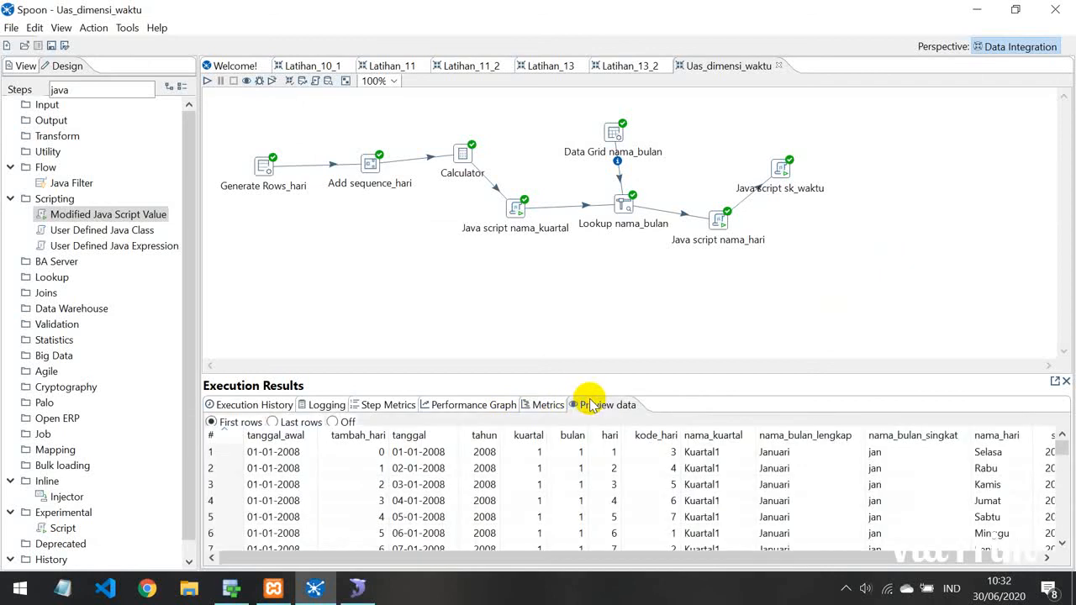
left_click_drag(692, 561, 763, 557)
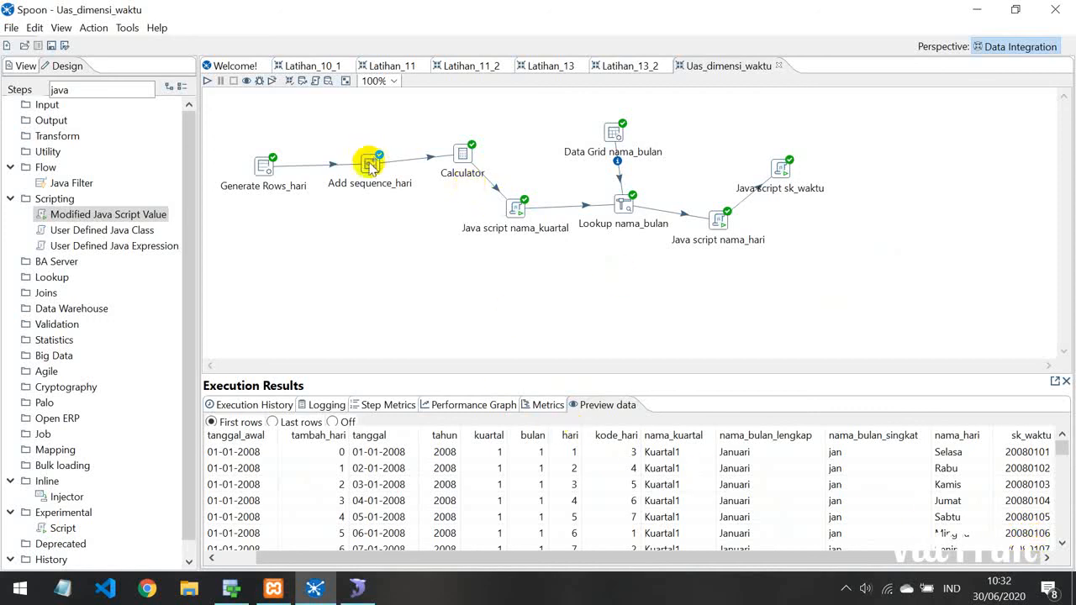
Shift the Add sequence_hari, Calculator, Java script nama_kuartal and Lookup nama_bulan steps closer to Generate Rows_hari on the canvas
mouse_move(370, 165)
left_mouse_down()
mouse_move(329, 163)
mouse_move(360, 165)
left_mouse_up()
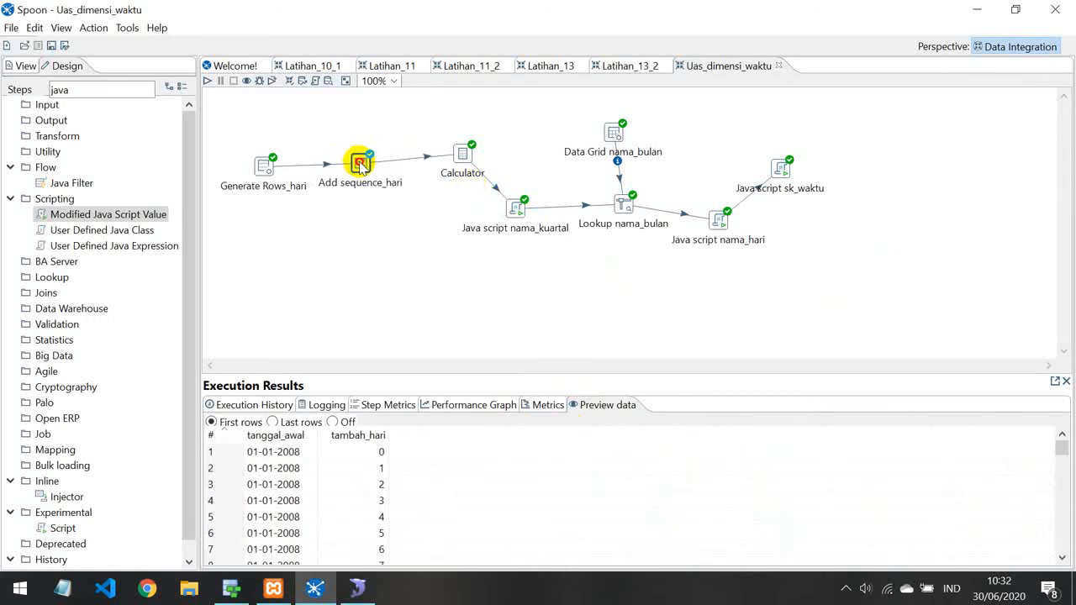
left_click_drag(453, 158, 438, 160)
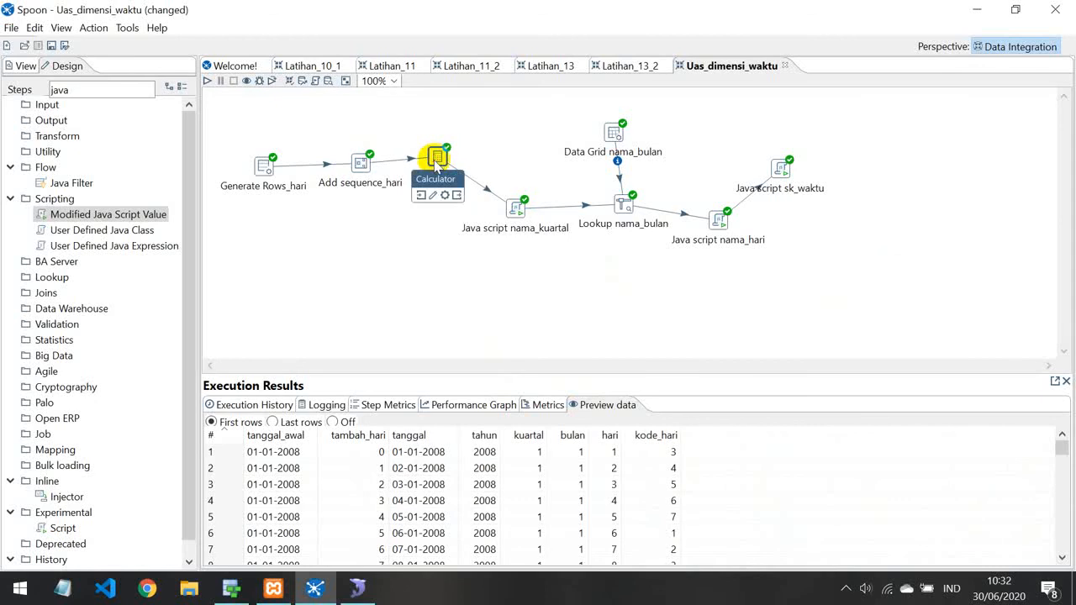
left_click_drag(512, 208, 502, 194)
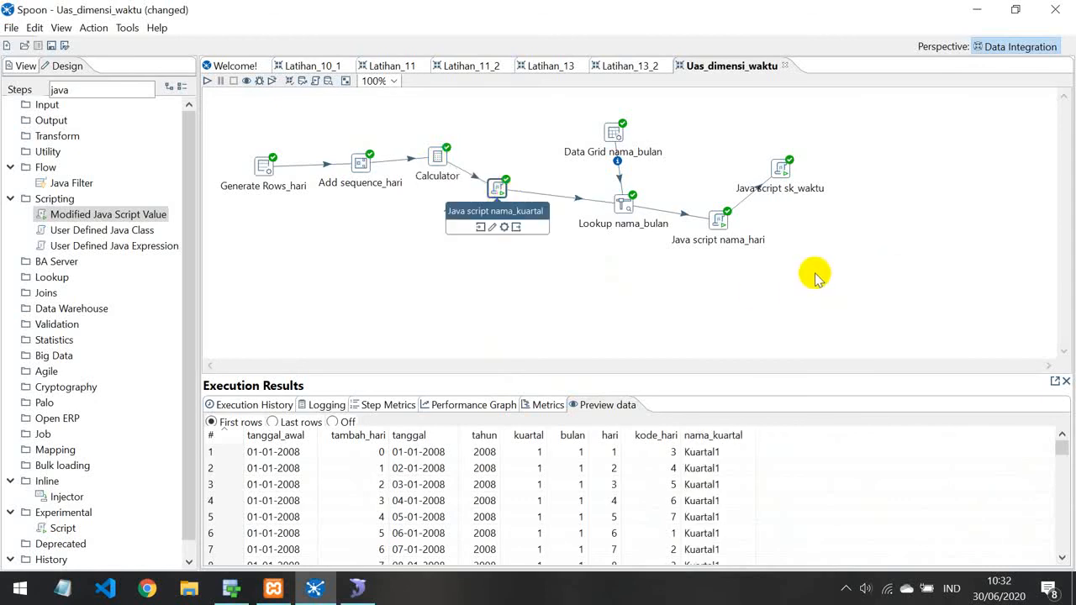
left_click_drag(600, 207, 580, 199)
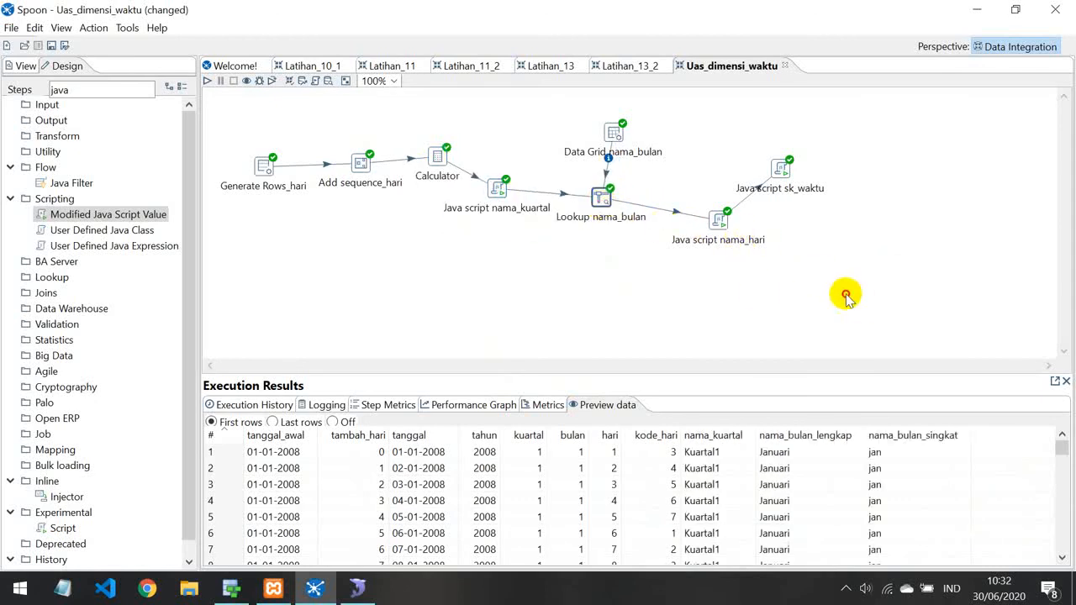
Add a Select values step to the canvas and connect Java script sk_waktu to it
double_click(116, 90)
type("select")
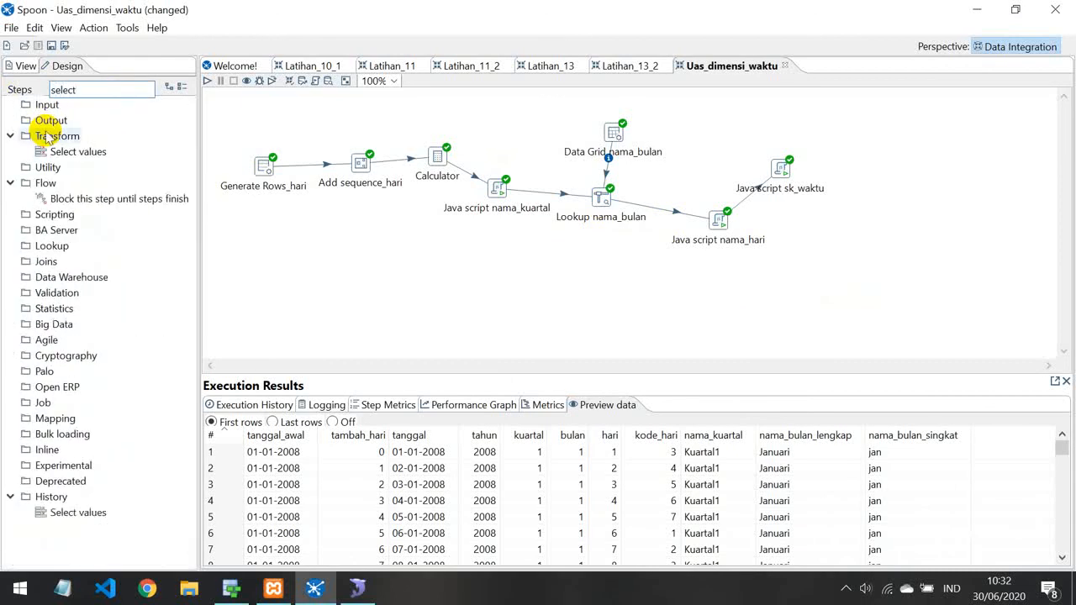
mouse_move(55, 151)
left_mouse_down()
mouse_move(812, 187)
mouse_move(852, 197)
mouse_move(840, 198)
mouse_move(847, 215)
left_mouse_up()
mouse_move(780, 172)
left_click(853, 221)
Name the Select values step Urut waktu and load all incoming fields into its selection list
double_click(847, 214)
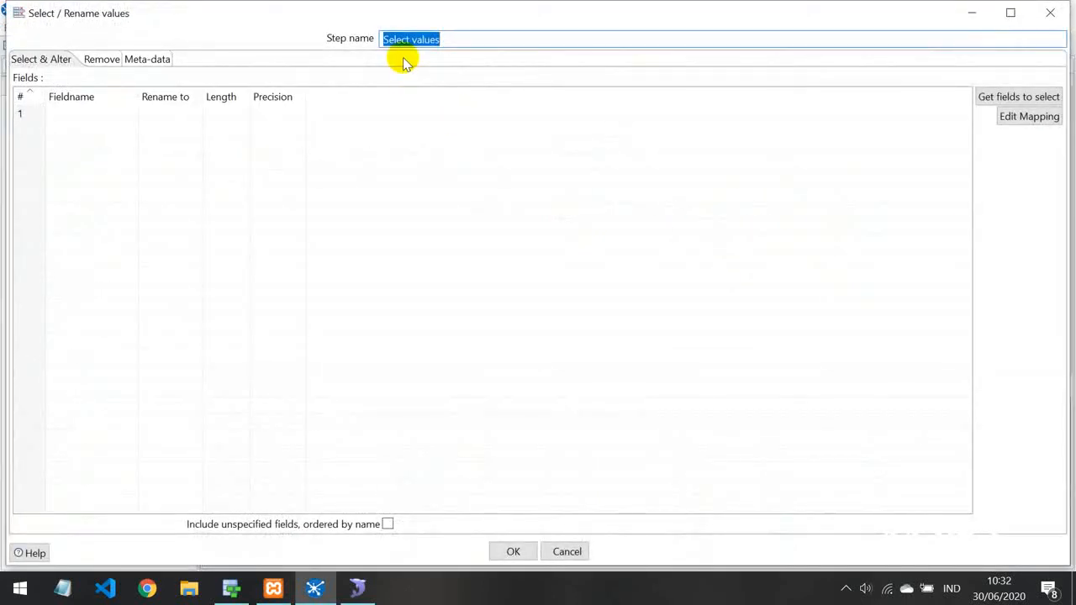
type("Urut waktu")
left_click(1015, 96)
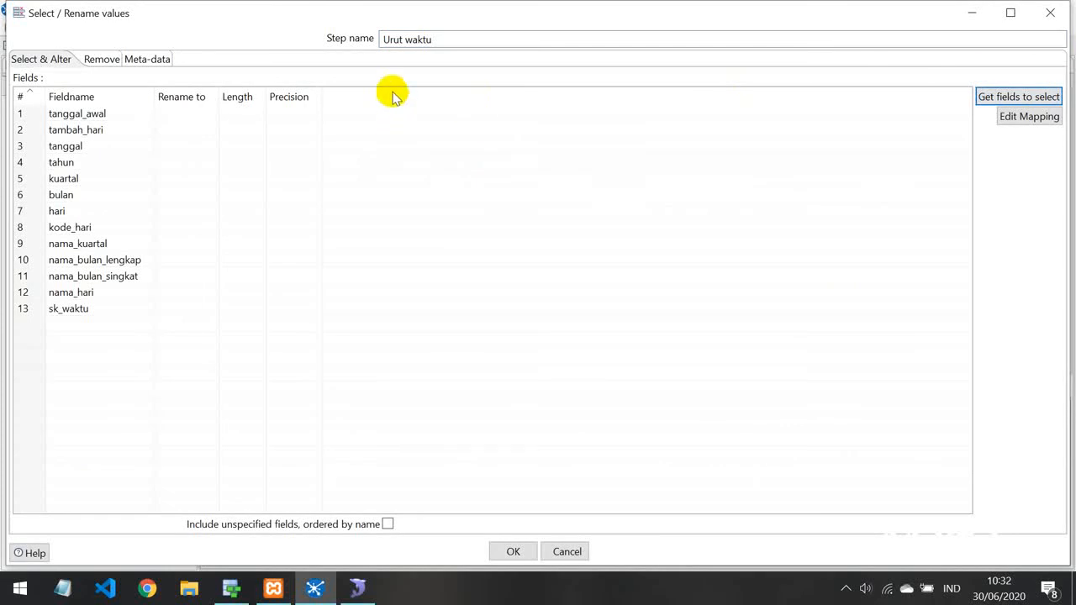
Reorder the field list so that sk_waktu is in row 1
left_click(40, 311)
key("ctrl+Up")
key("ctrl+Up")
key("ctrl+Up")
key("ctrl+Up")
key("ctrl+Up")
key("ctrl+Up")
key("ctrl+Up")
key("ctrl+Up")
key("ctrl+Up")
key("ctrl+Up")
key("ctrl+Up")
key("ctrl+Up")
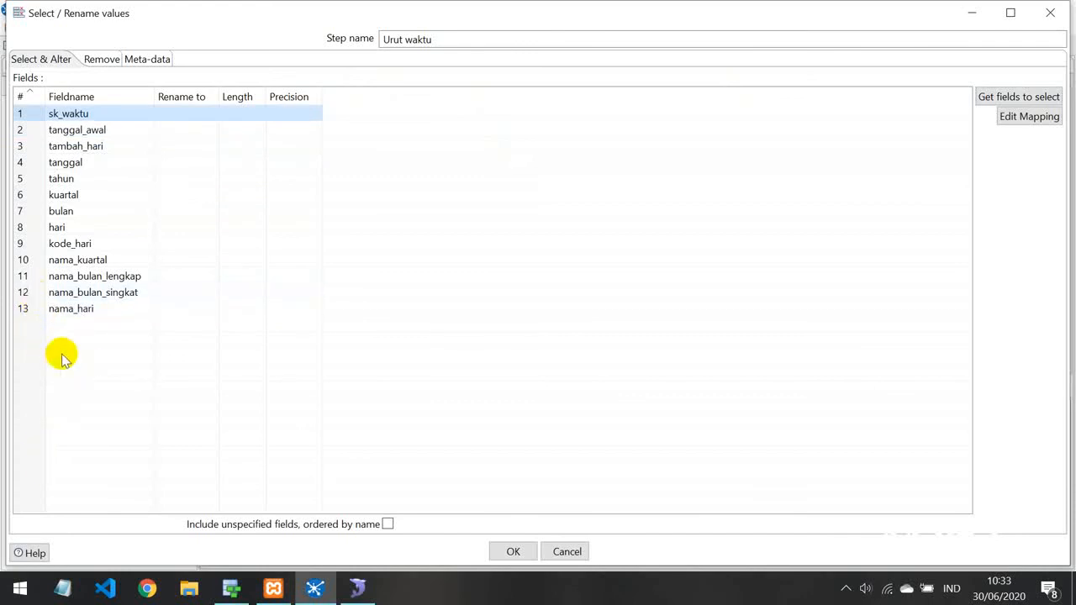
Check the dim_waktu attributes in Oracle SQL Developer Data Modeler and, back in Spoon, move hari to row 2
left_click(35, 232)
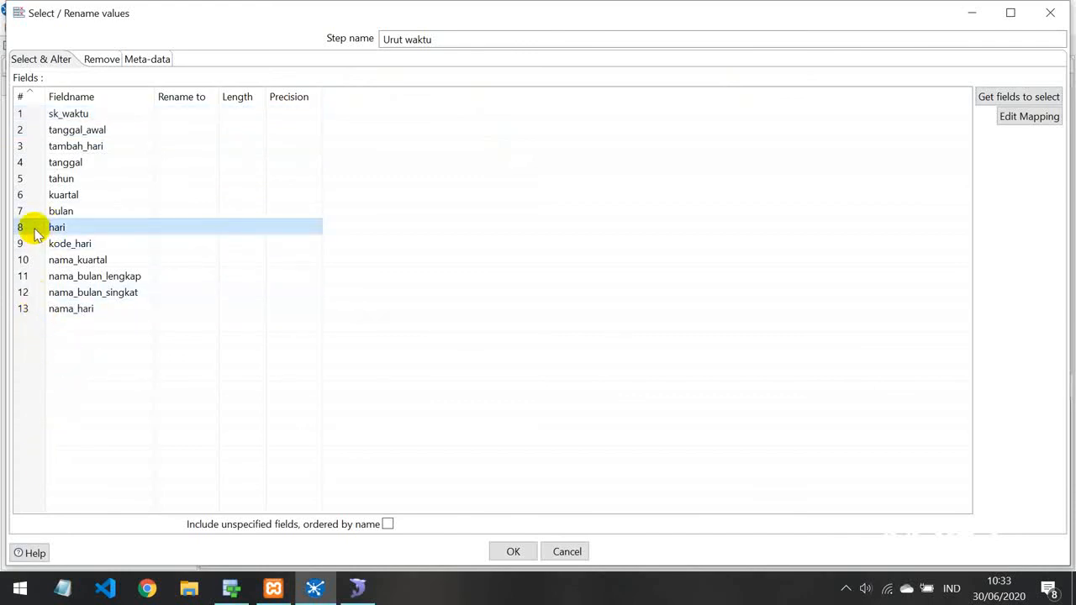
left_click(232, 591)
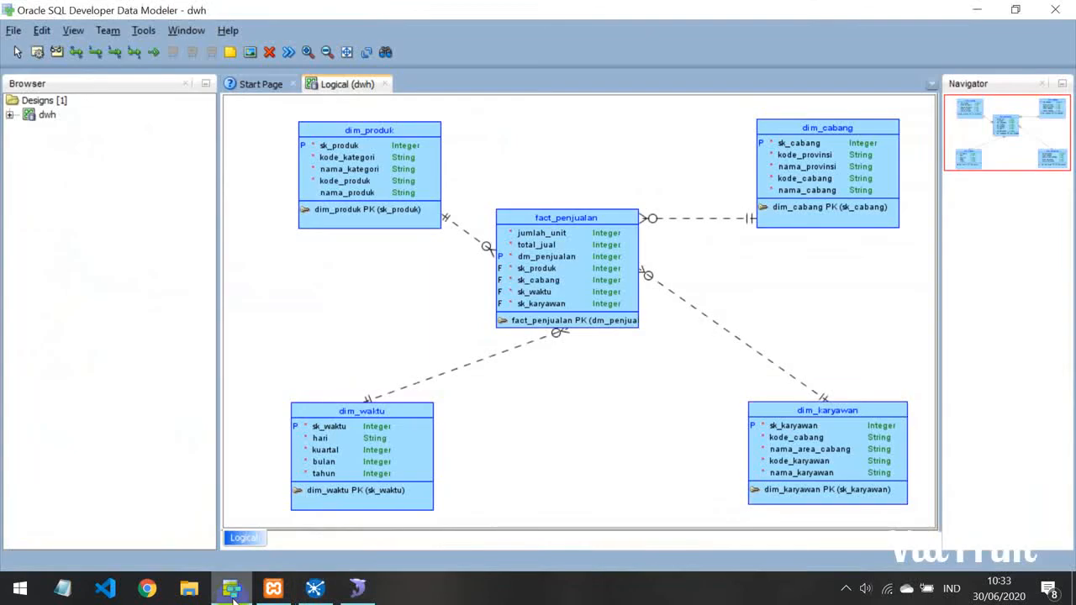
left_click(234, 595)
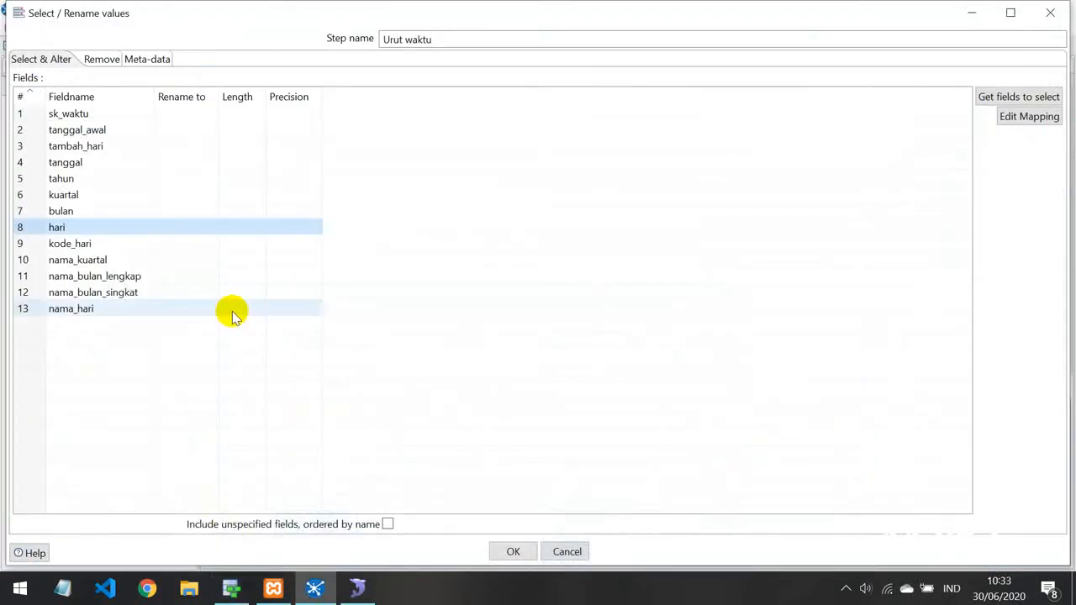
key("ctrl+Up")
key("ctrl+Up")
key("ctrl+Up")
key("ctrl+Up")
key("ctrl+Up")
key("ctrl+Up")
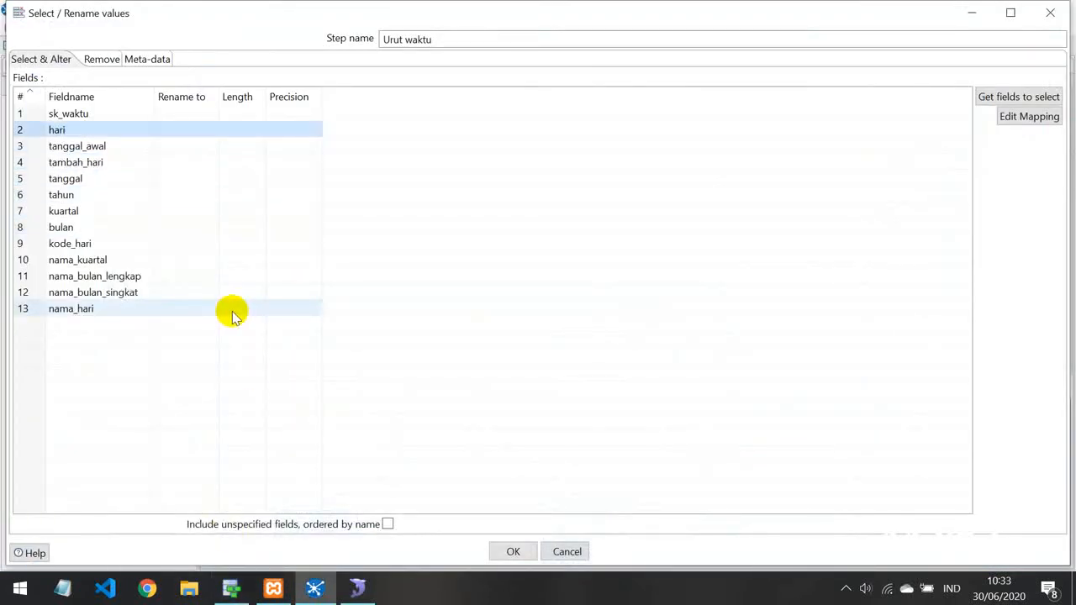
Move nama_hari up to row 3, directly below hari
left_click(37, 311)
left_click(100, 297, "shift")
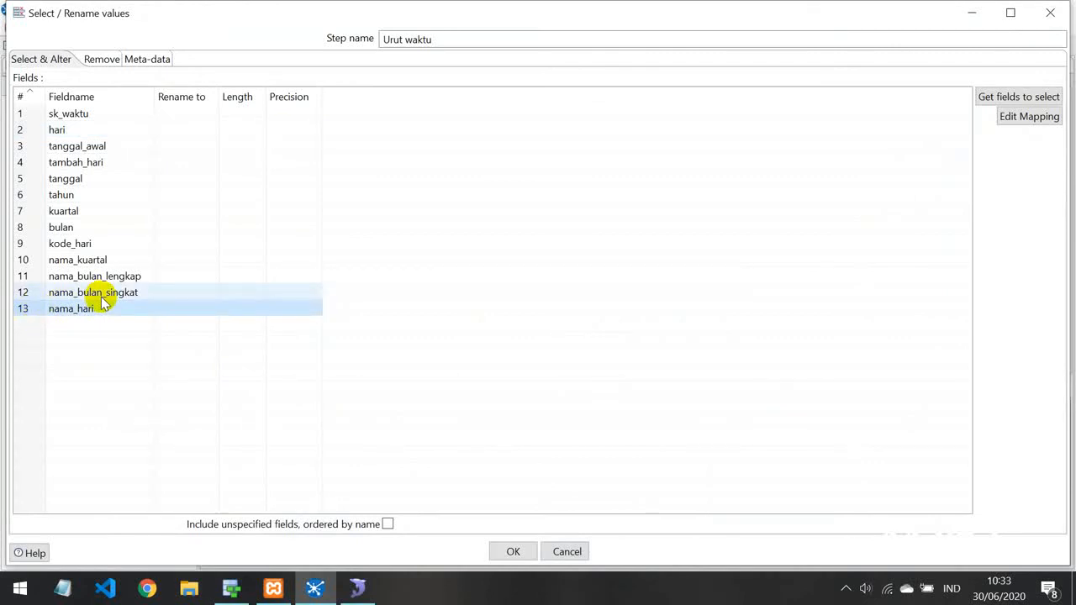
key("ctrl+Up")
key("ctrl+Up")
key("ctrl+Up")
key("ctrl+Up")
key("ctrl+Up")
key("ctrl+Up")
key("ctrl+Up")
key("ctrl+Up")
key("ctrl+Up")
key("ctrl+Up")
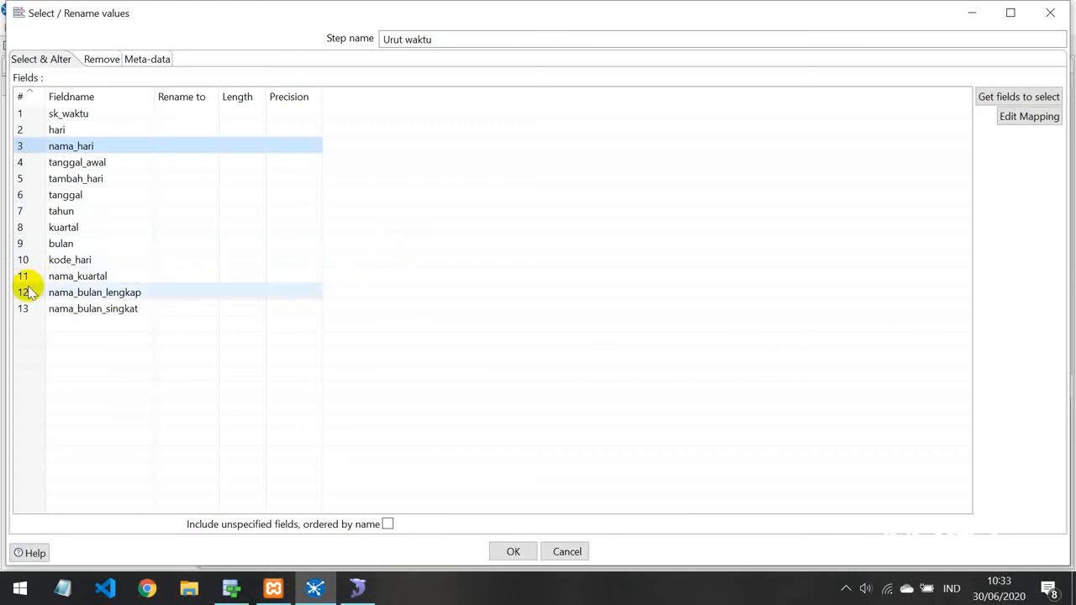
Check dim_waktu in Oracle SQL Developer Data Modeler again and, back in Spoon, move tanggal to row 4
left_click(27, 198)
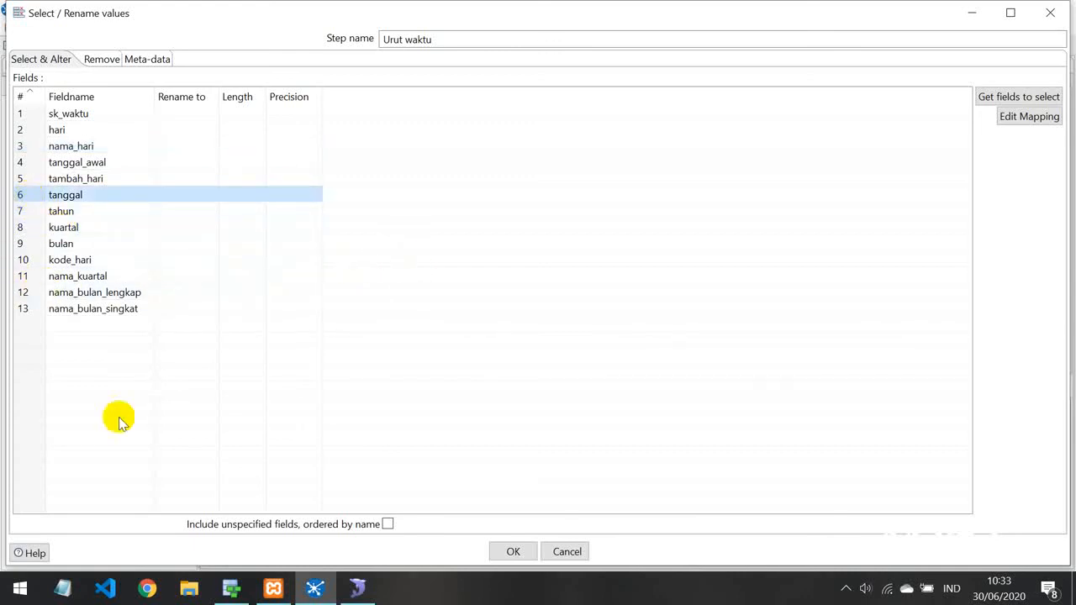
left_click(232, 588)
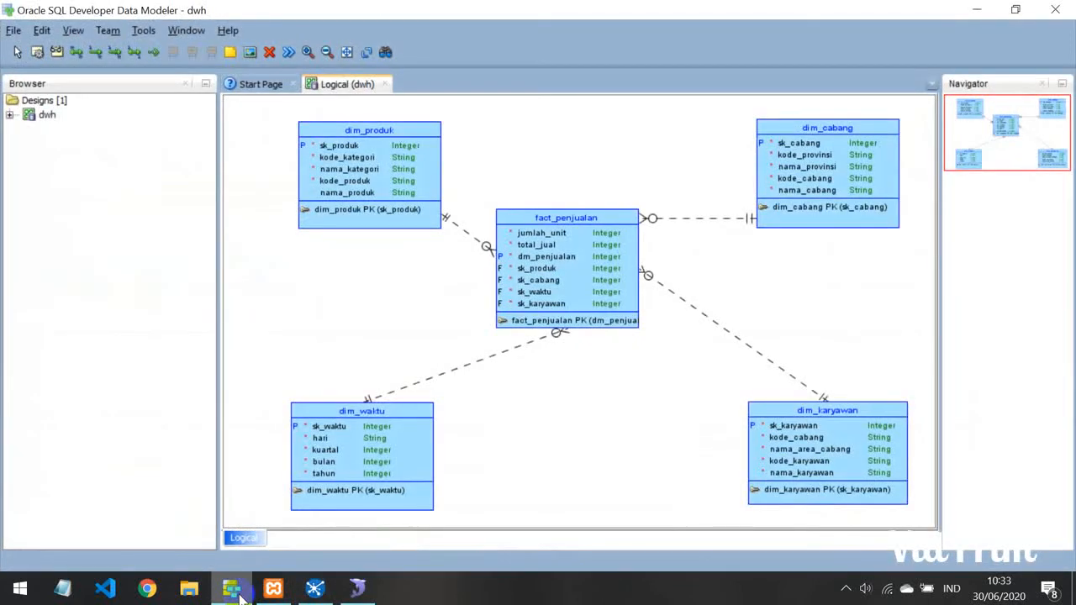
left_click(231, 589)
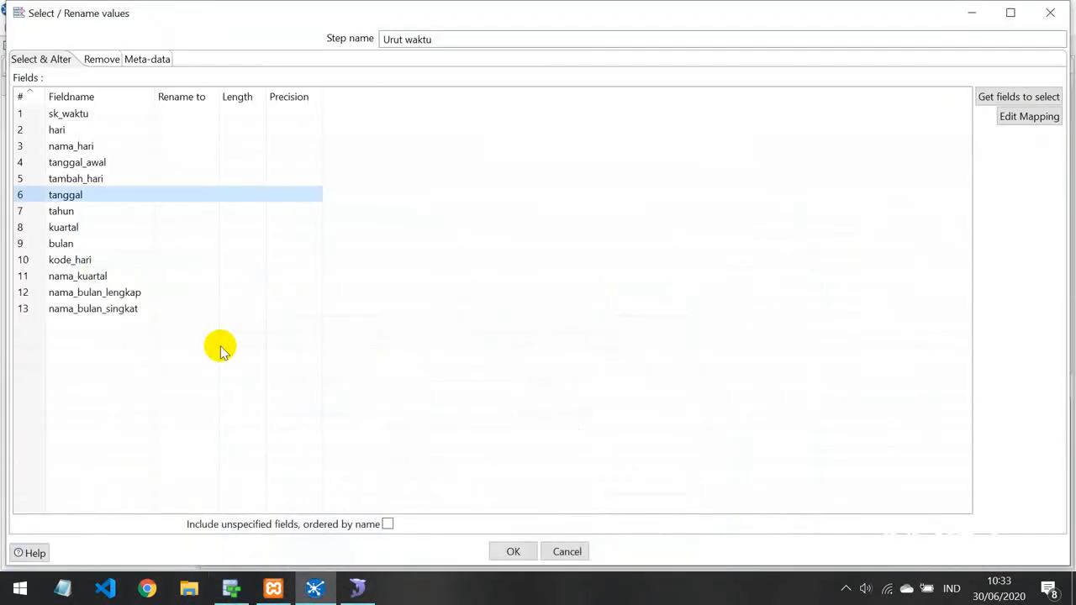
key("ctrl+Up")
key("ctrl+Up")
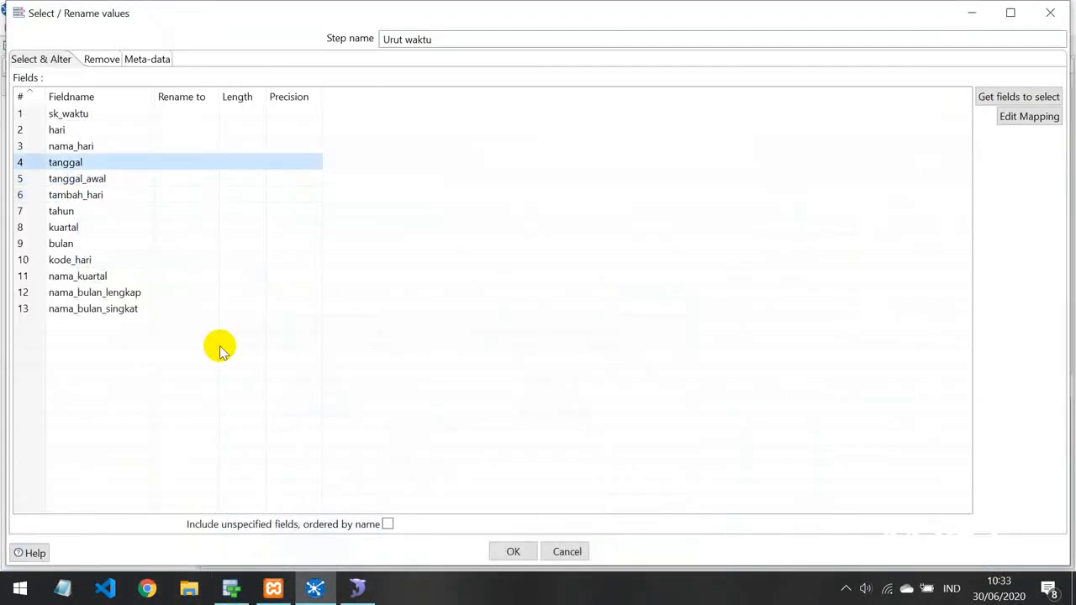
key("ctrl+Up")
key("ctrl+Down")
Move bulan up to row 5, directly below tanggal
key("Down")
key("Down")
key("Down")
key("Down")
key("Down")
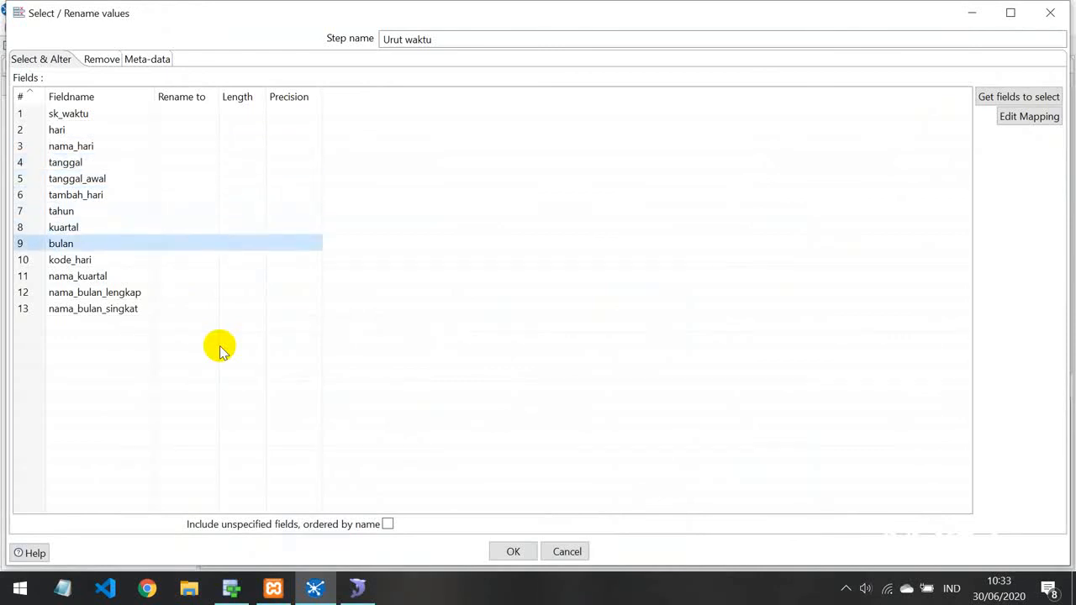
key("ctrl+Up")
key("ctrl+Up")
key("ctrl+Up")
key("ctrl+Up")
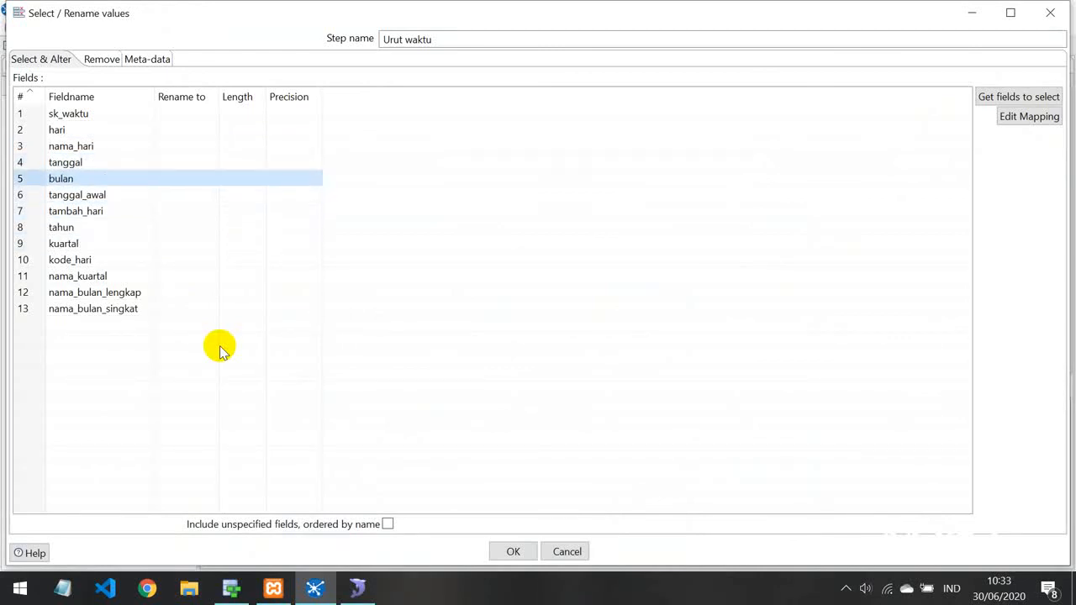
Move nama_bulan_lengkap up to row 6, directly below bulan
key("Down")
key("Down")
key("Down")
key("Down")
key("Down")
key("Down")
key("Down")
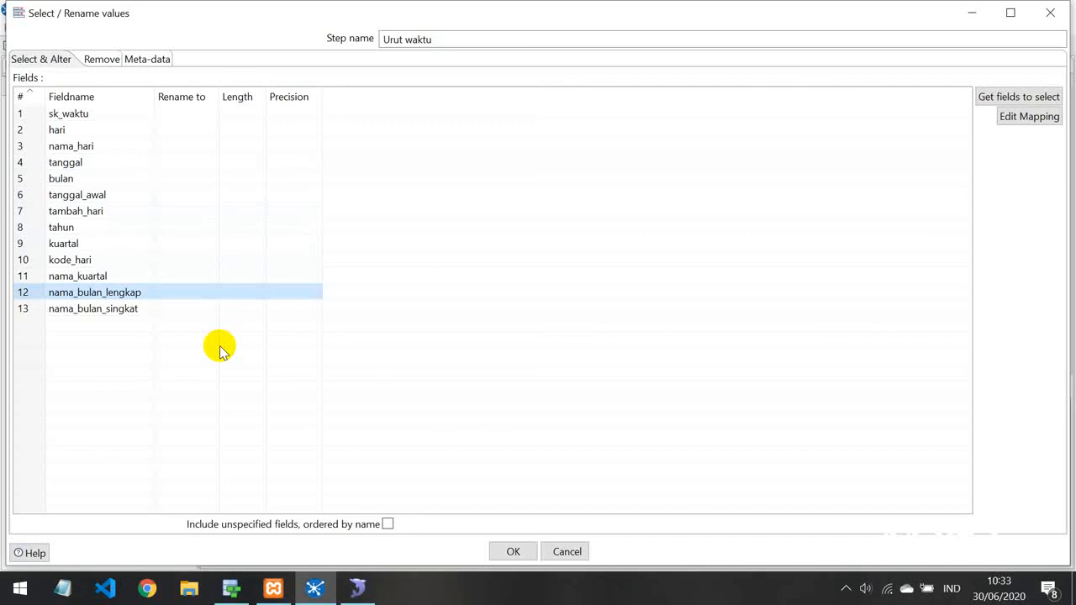
key("ctrl+Up")
key("ctrl+Up")
key("ctrl+Up")
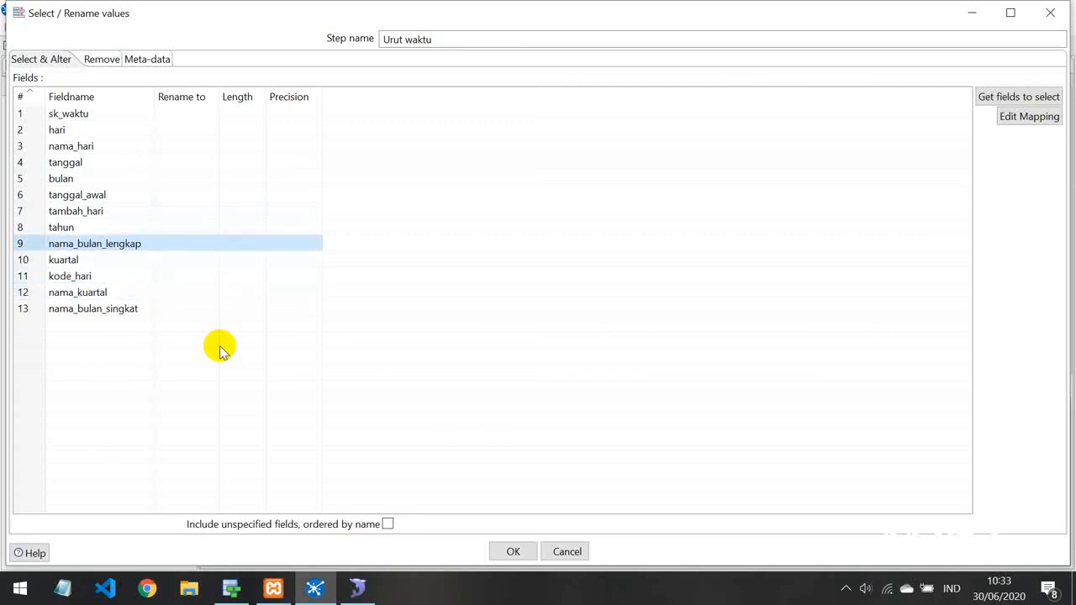
key("ctrl+Up")
key("ctrl+Up")
key("ctrl+Up")
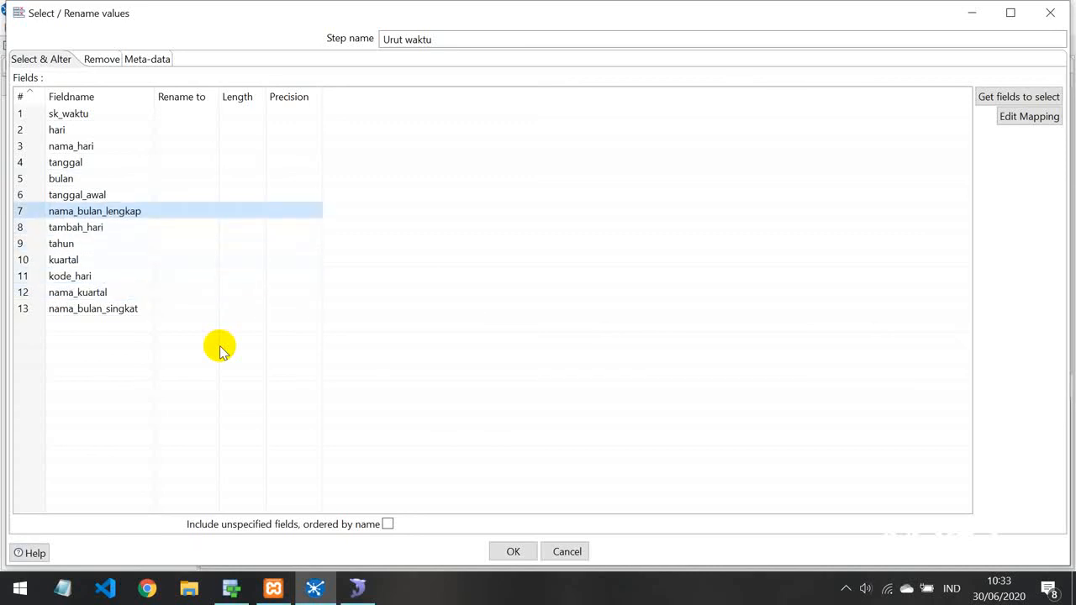
Move tahun up to row 6, between bulan and nama_bulan_lengkap
key("Down")
key("Down")
key("Down")
key("Down")
key("Down")
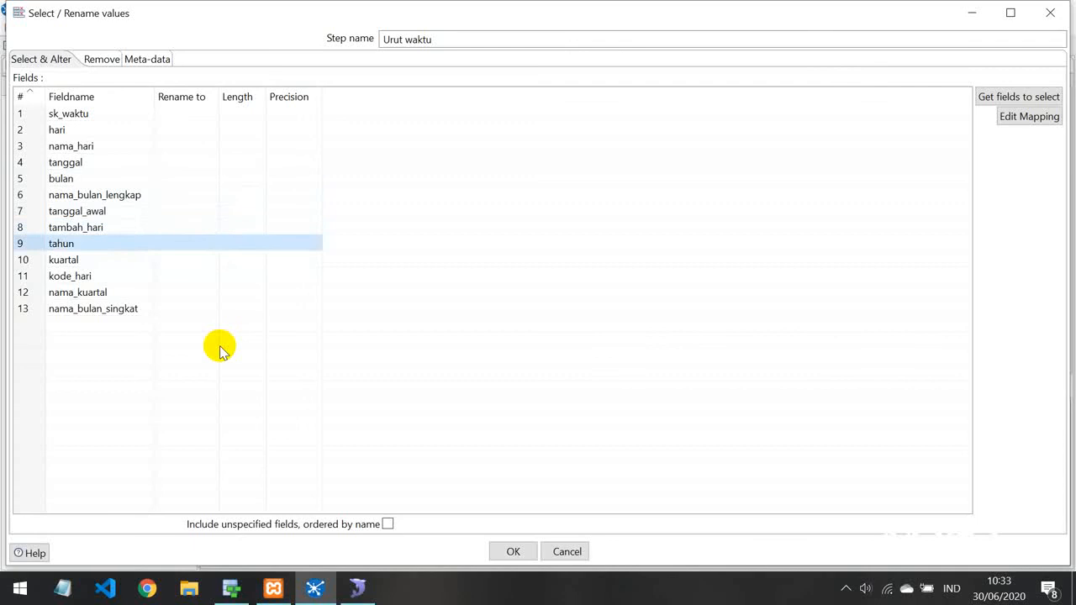
key("Up")
key("Up")
key("Up")
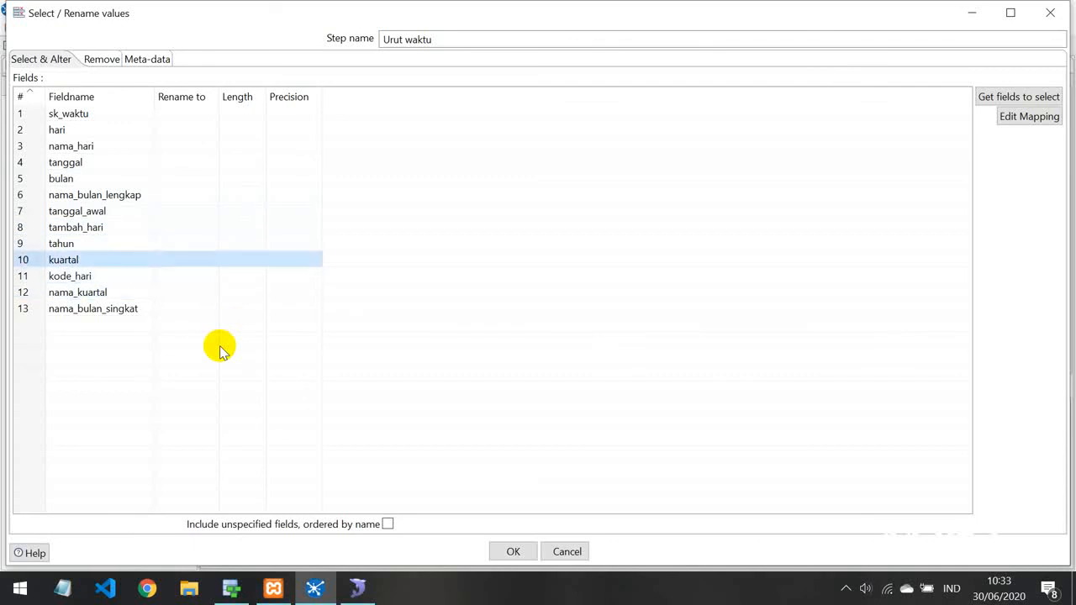
key("Down")
key("Up")
key("Down")
key("Up")
key("Down")
key("Up")
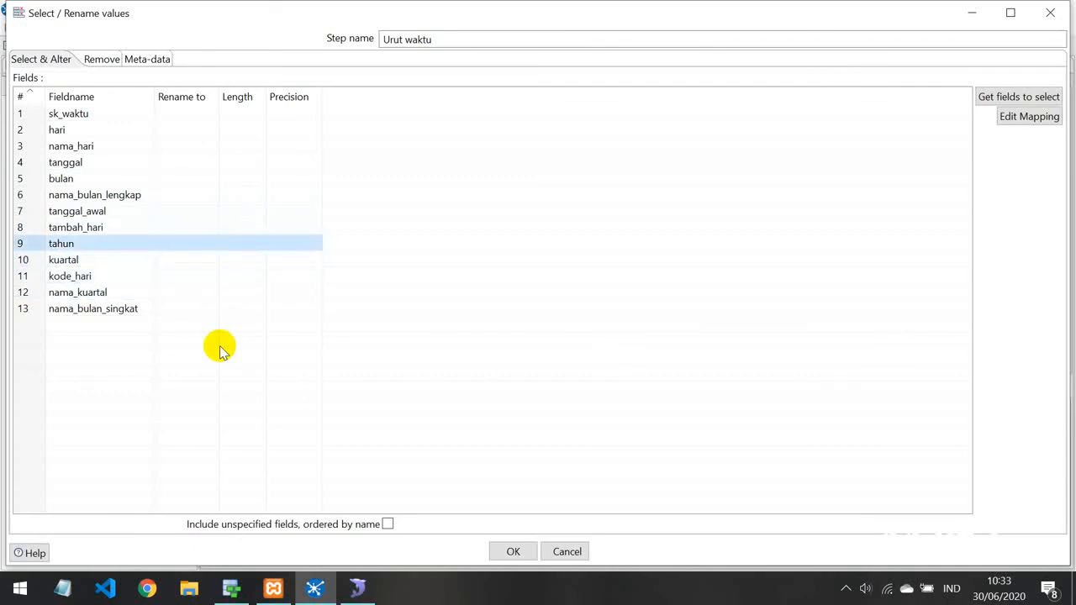
key("ctrl+Up")
key("ctrl+Up")
key("ctrl+Up")
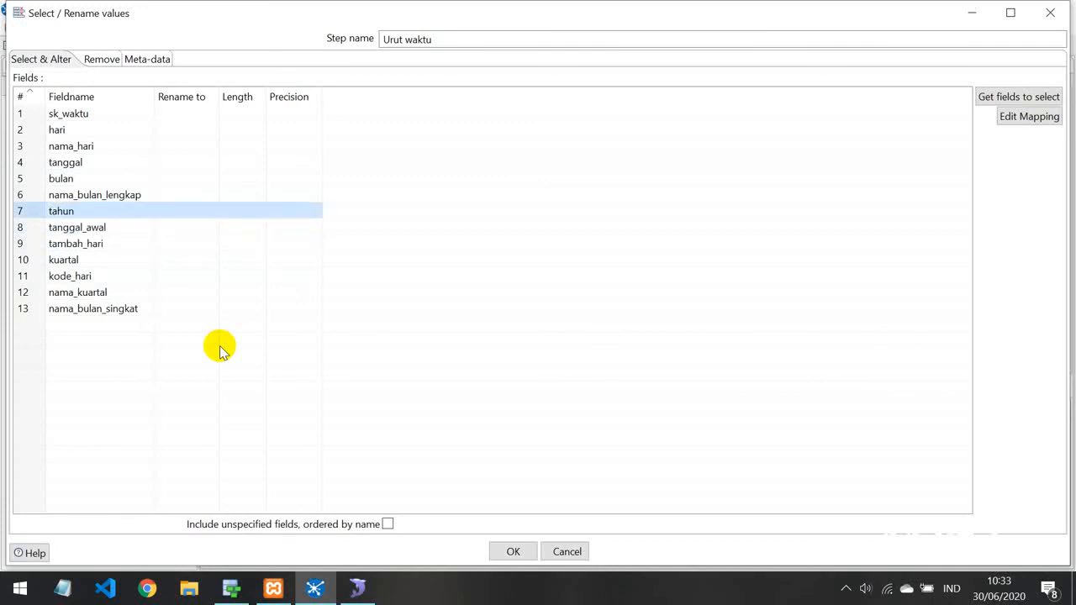
Go through the fields listed below tahun to review which one should follow it
key("Down")
key("Down")
key("Down")
key("Down")
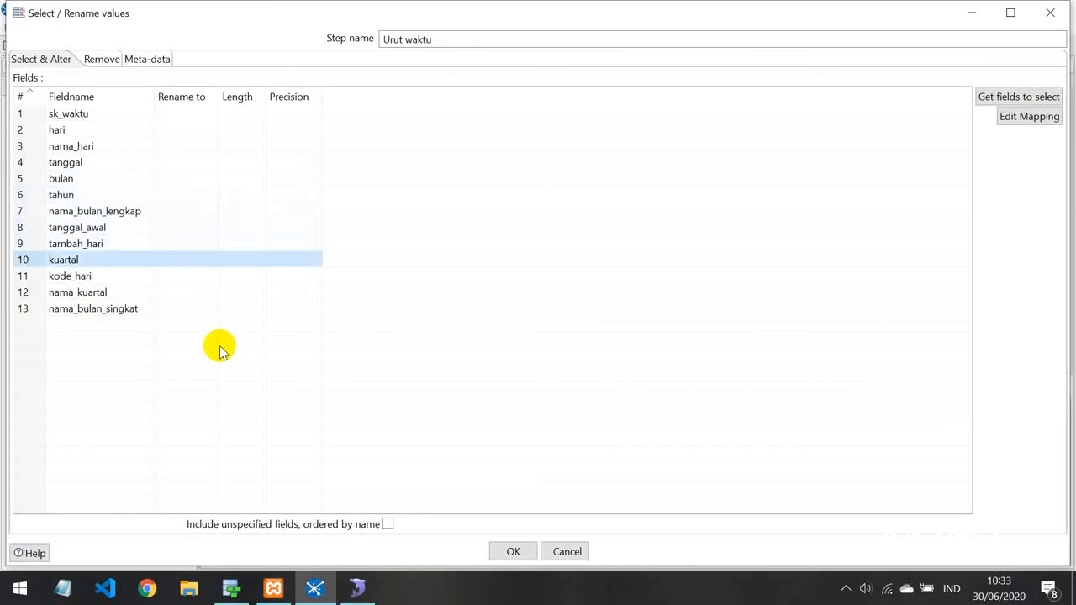
key("Down")
key("Down")
key("Up")
key("Up")
key("Up")
key("Up")
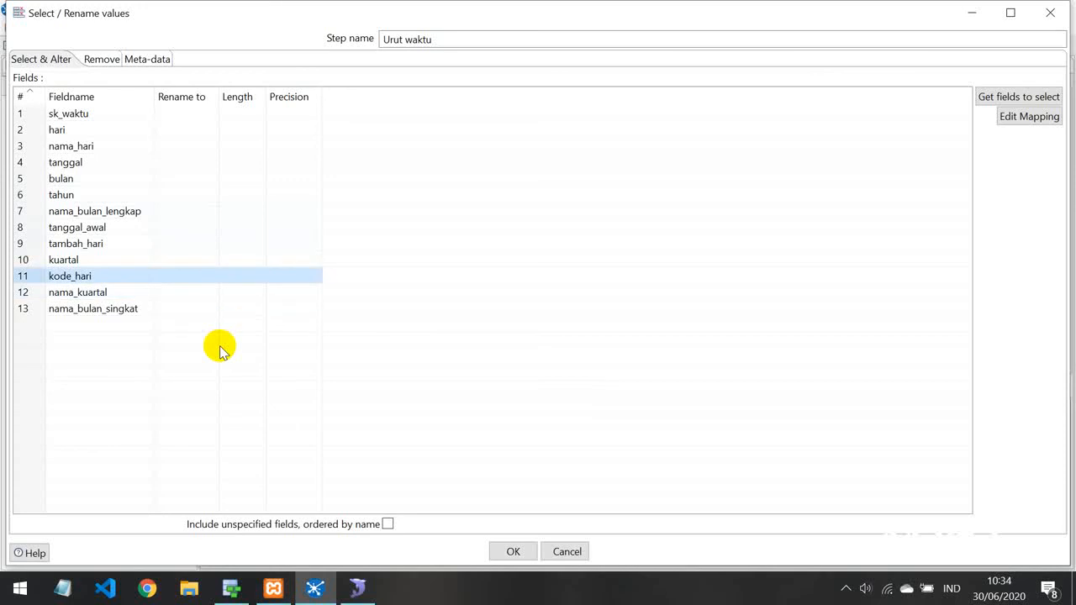
key("Up")
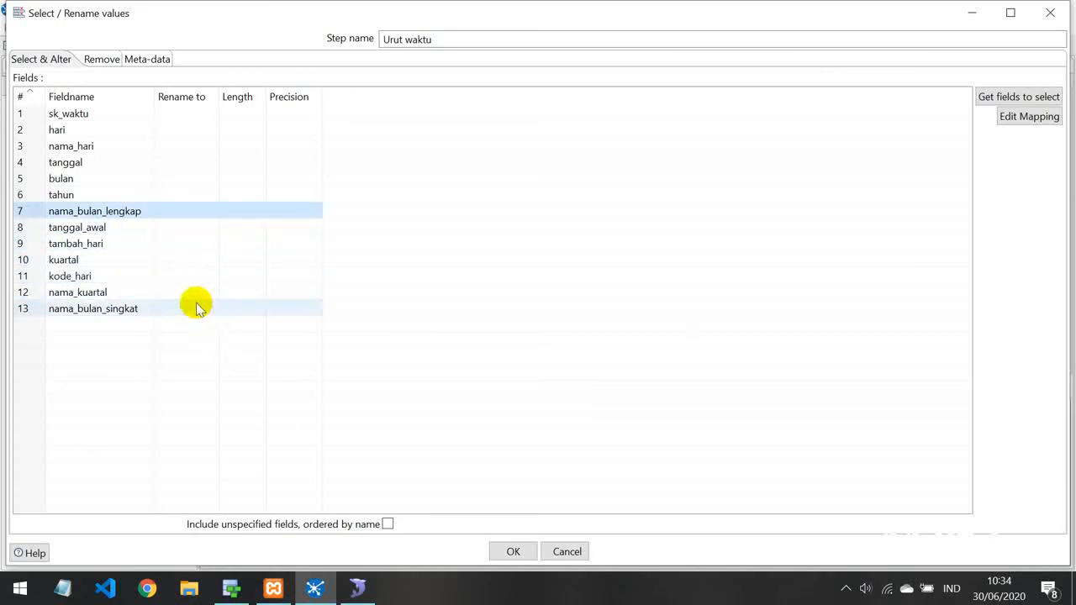
Move nama_kuartal up to row 7, directly below tahun
left_click(44, 296)
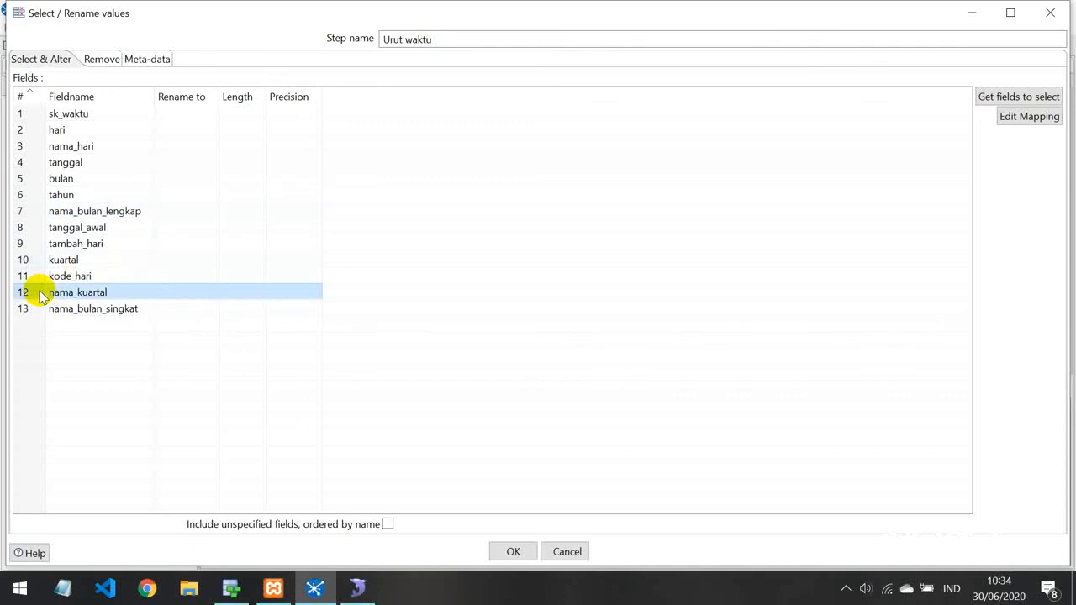
key("ctrl+Up")
key("ctrl+Up")
key("ctrl+Up")
key("ctrl+Up")
key("ctrl+Up")
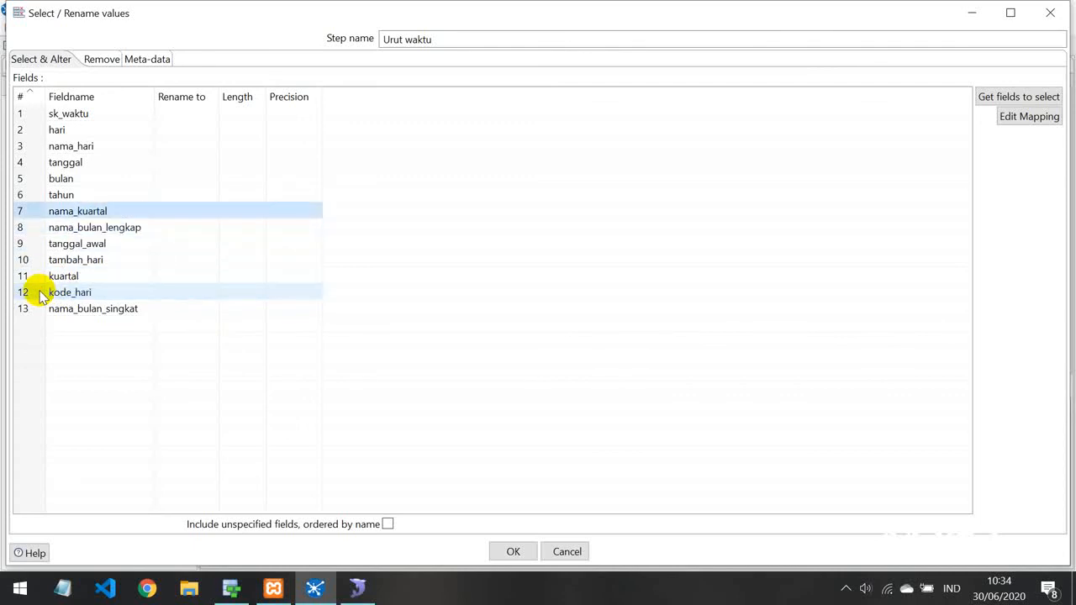
Move nama_bulan_lengkap back up to row 6, between bulan and tahun
key("Down")
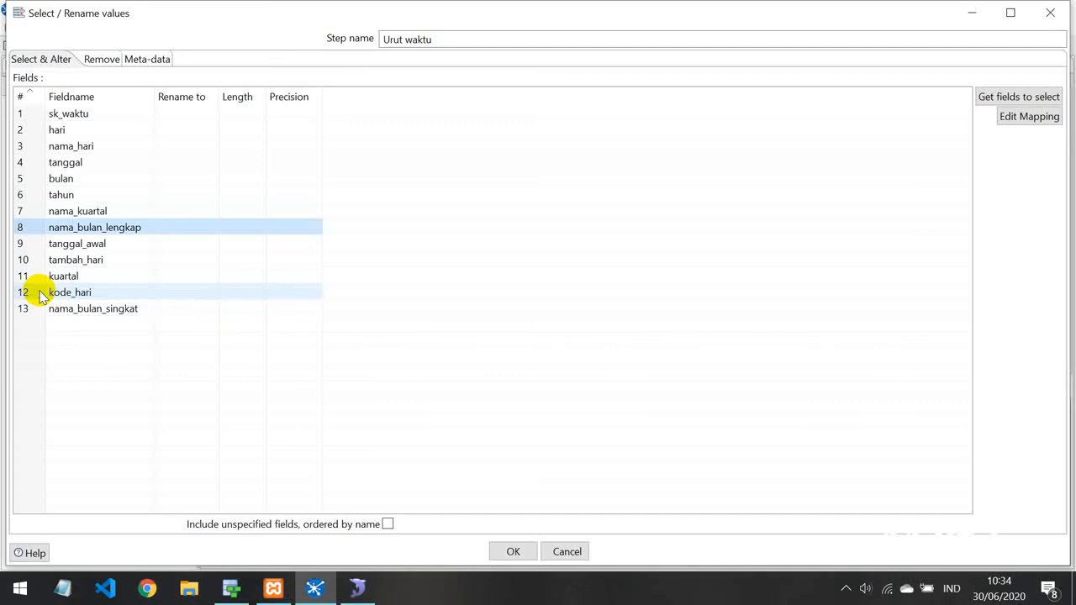
key("Down")
key("Up")
key("ctrl+Up")
key("ctrl+Up")
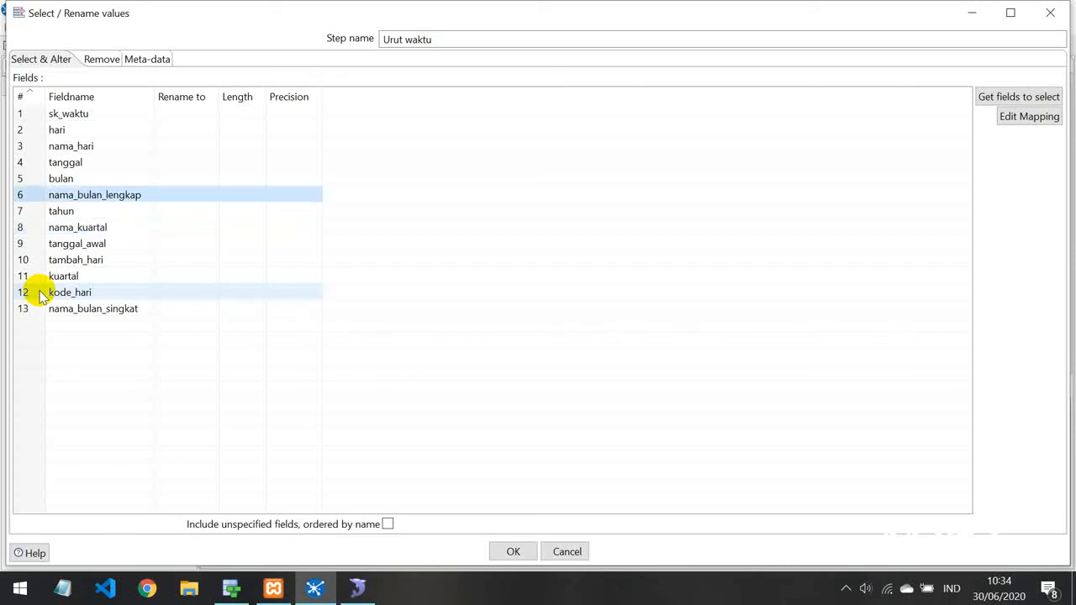
Delete tanggal_awal, tambah_hari, kuartal, kode_hari and nama_bulan_singkat from the Urut waktu field list and accept the settings
key("Down")
key("Down")
key("Down")
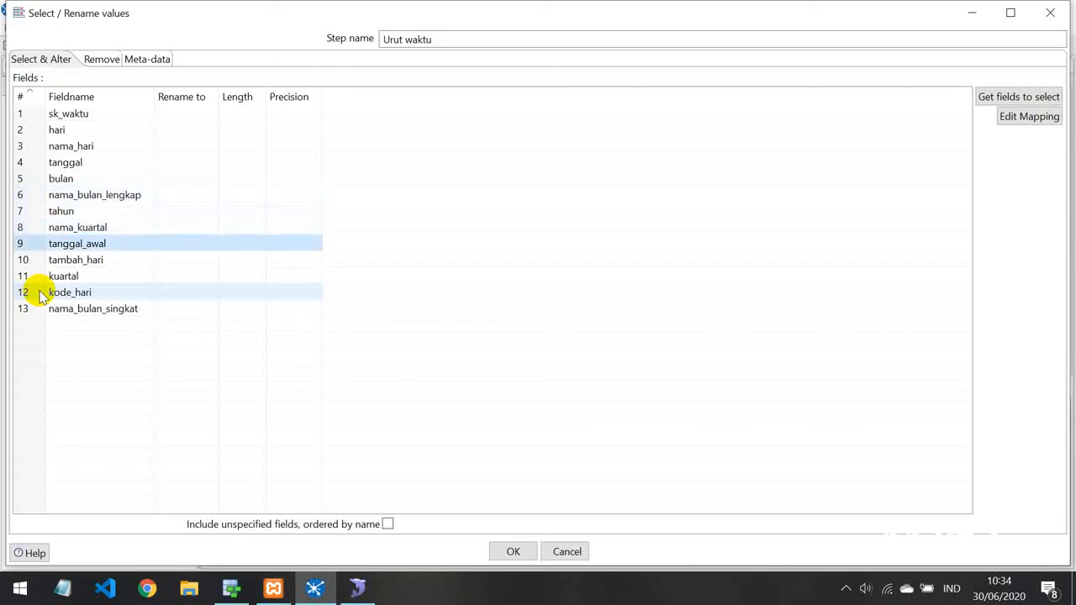
key("Delete")
key("Delete")
key("Delete")
key("Delete")
key("Delete")
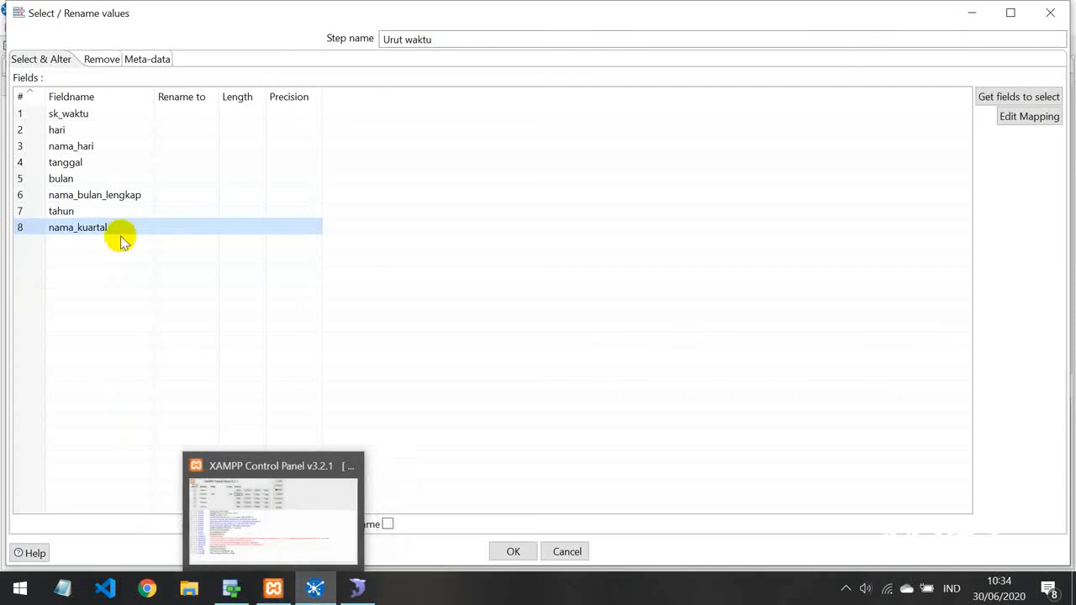
left_click(510, 552)
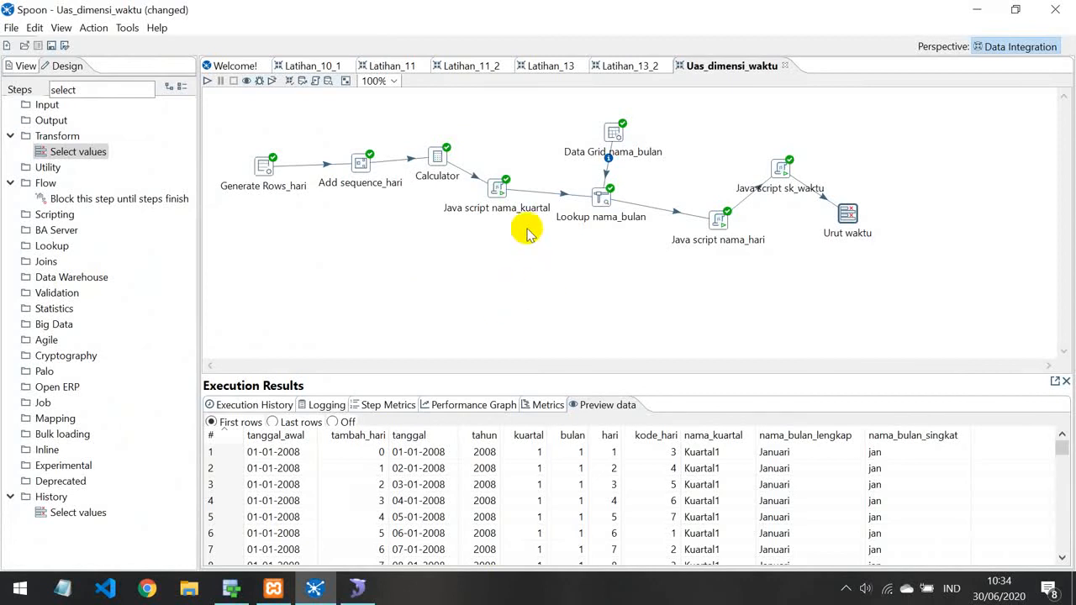
Save and run the transformation, preview the rows output by Urut waktu, and nudge the Java script sk_waktu step slightly up
left_click(210, 82)
left_click(503, 522)
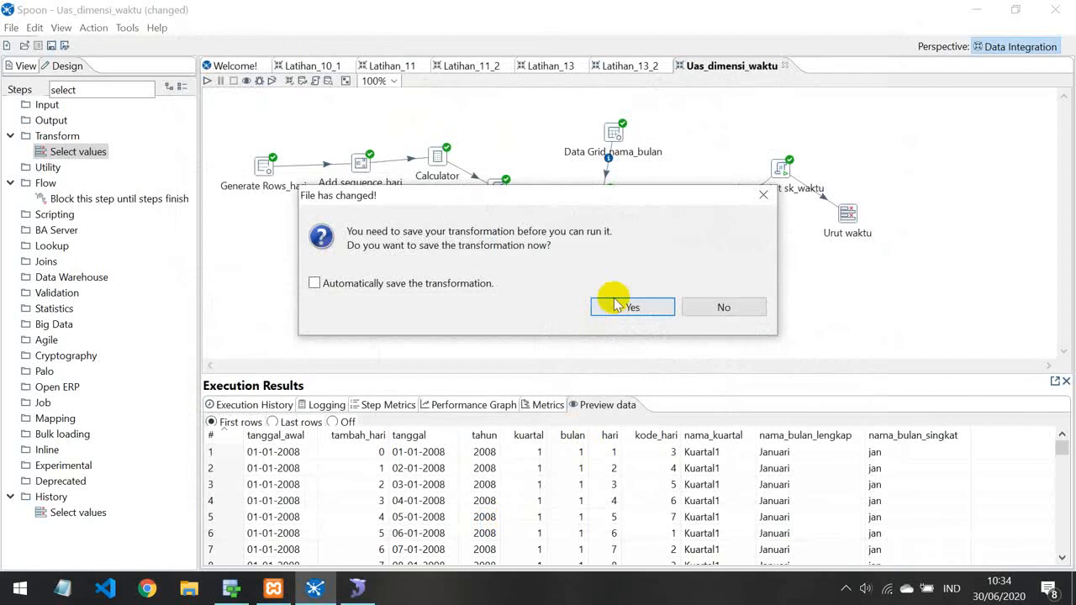
left_click(618, 304)
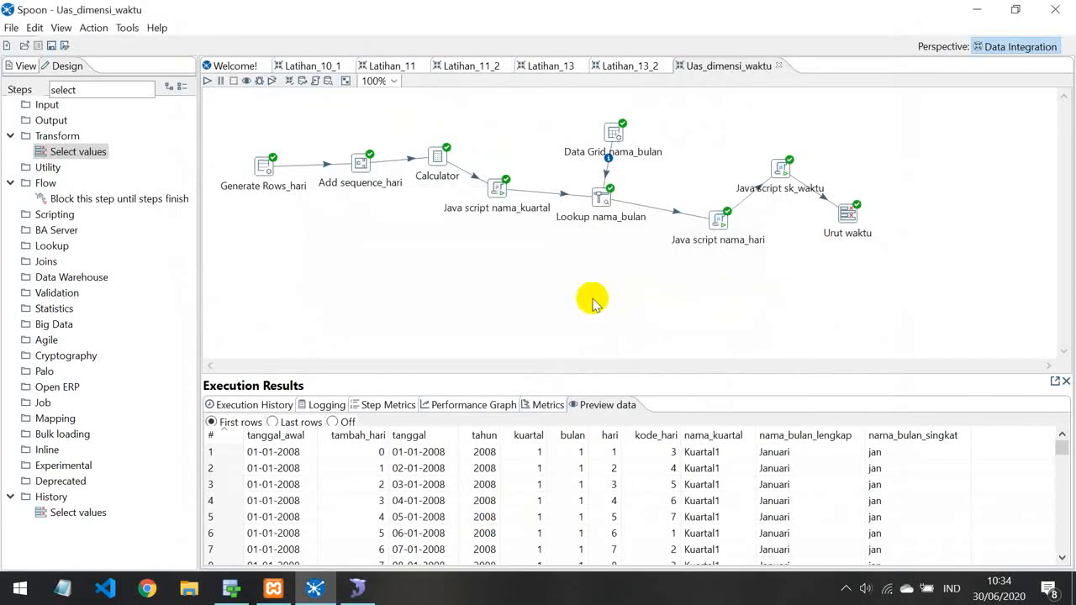
left_click(542, 404)
left_click(593, 404)
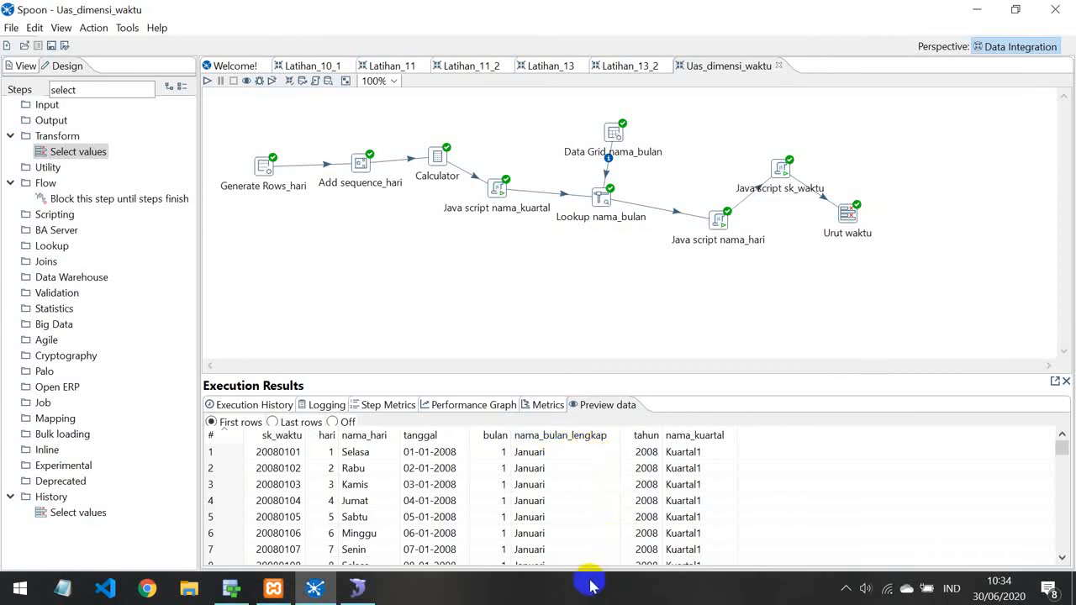
left_click_drag(779, 171, 771, 163)
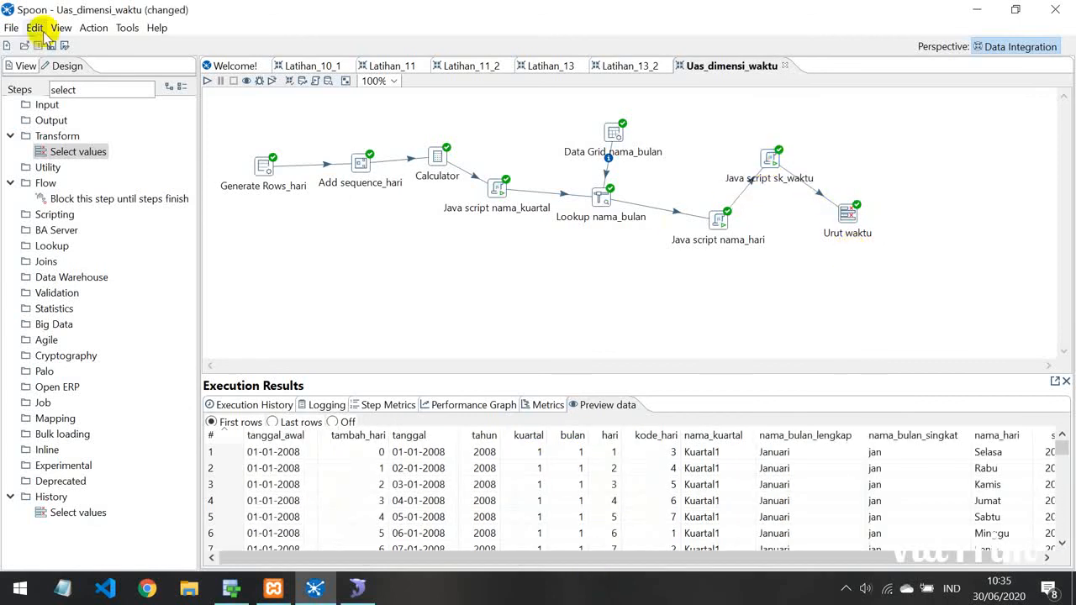
Search the step library for output and place a Table output step on the canvas near Urut waktu
left_click_drag(99, 92, 3, 82)
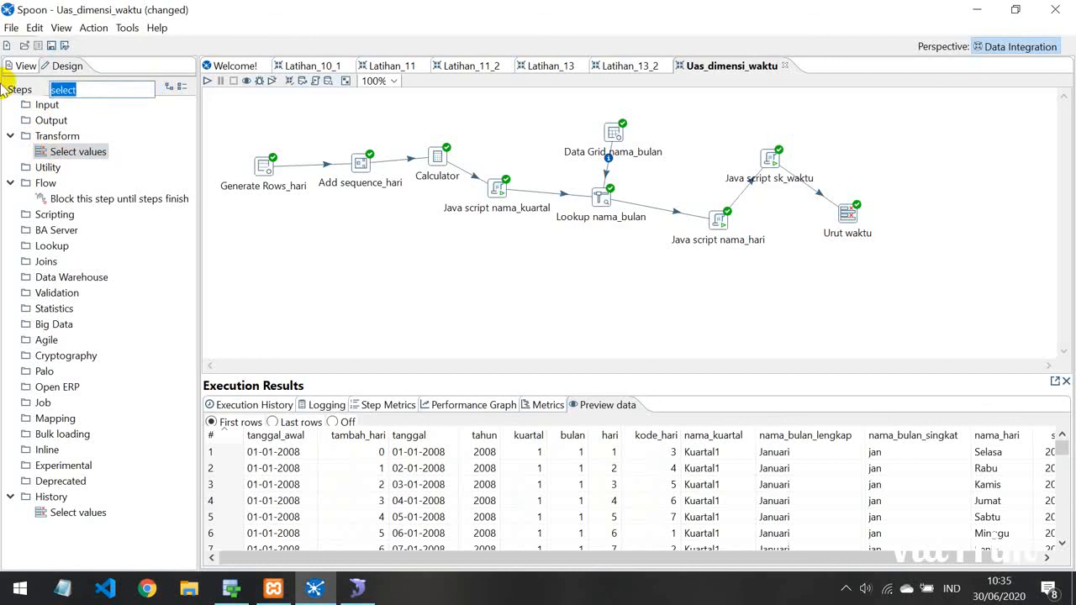
key("BackSpace")
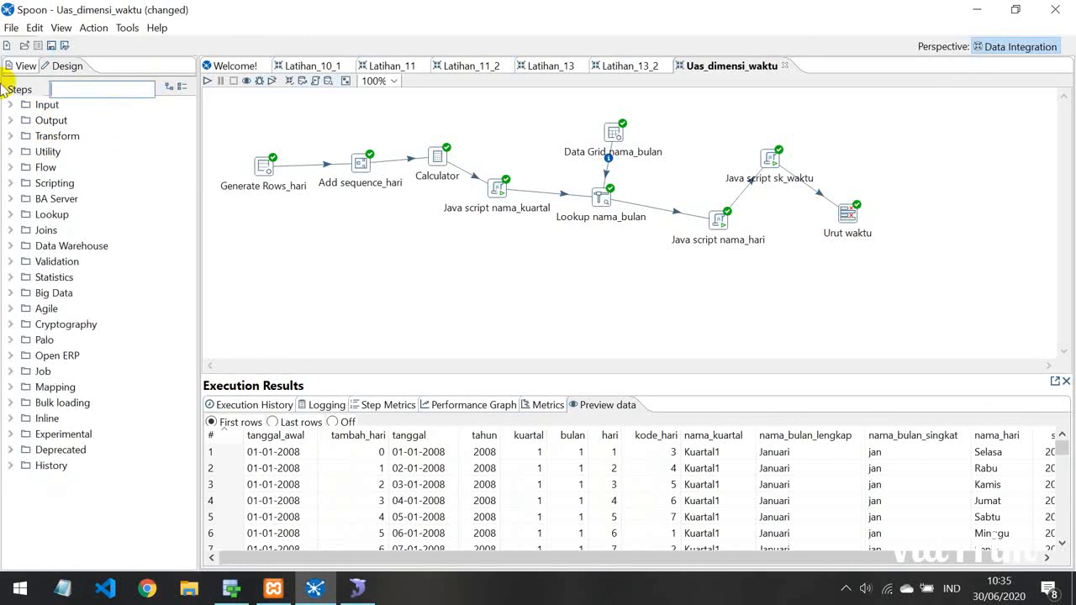
type("output")
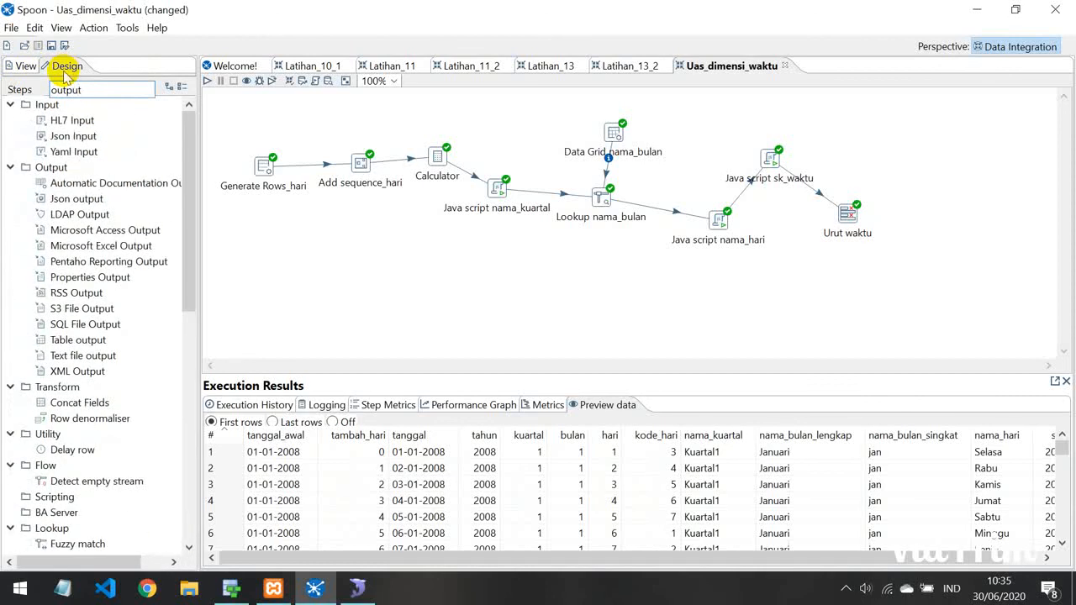
left_click_drag(76, 341, 906, 175)
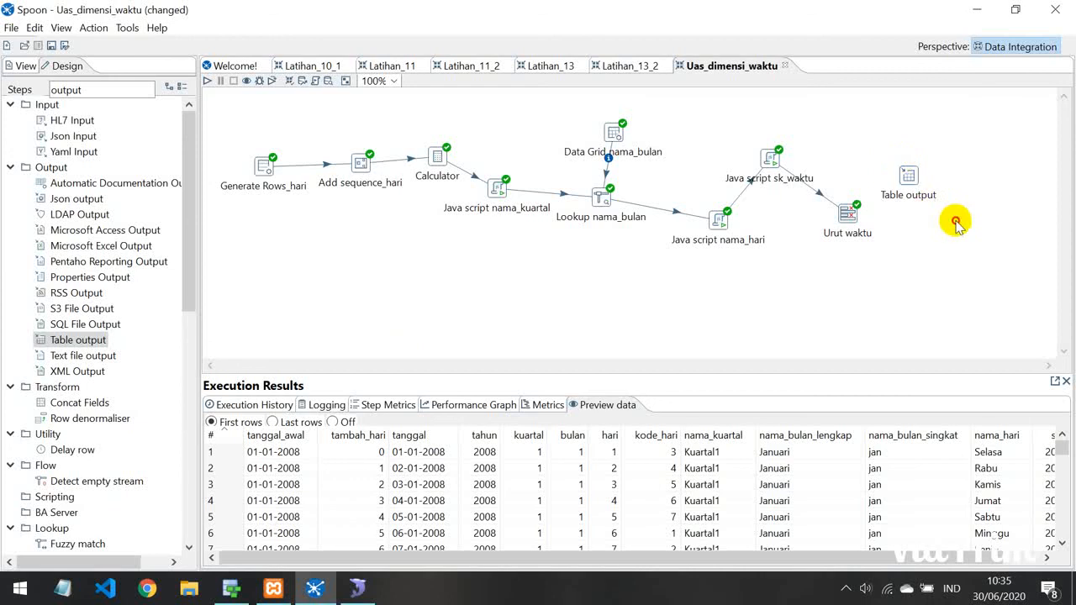
Name the Table output step Output dimensi_waktu and select the phi_olap_2020 connection
double_click(907, 181)
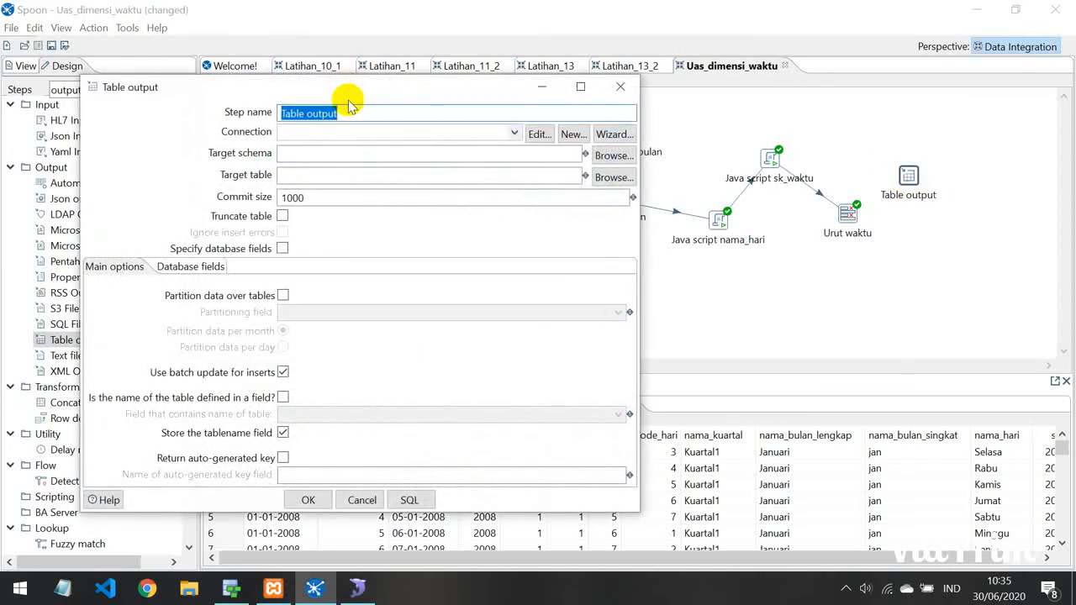
type("Output dimensi_waktu")
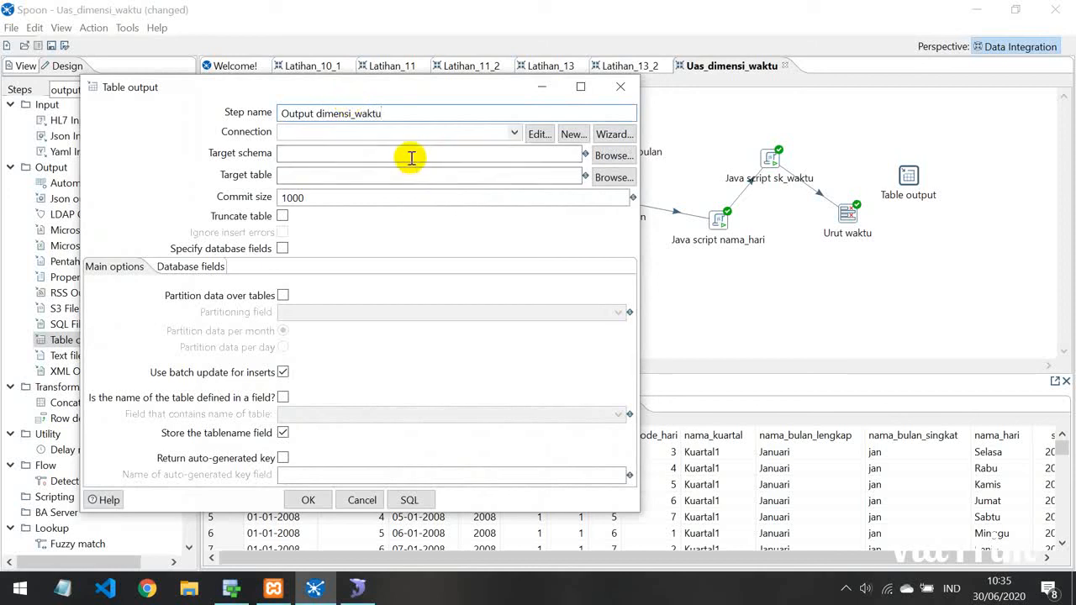
left_click(513, 134)
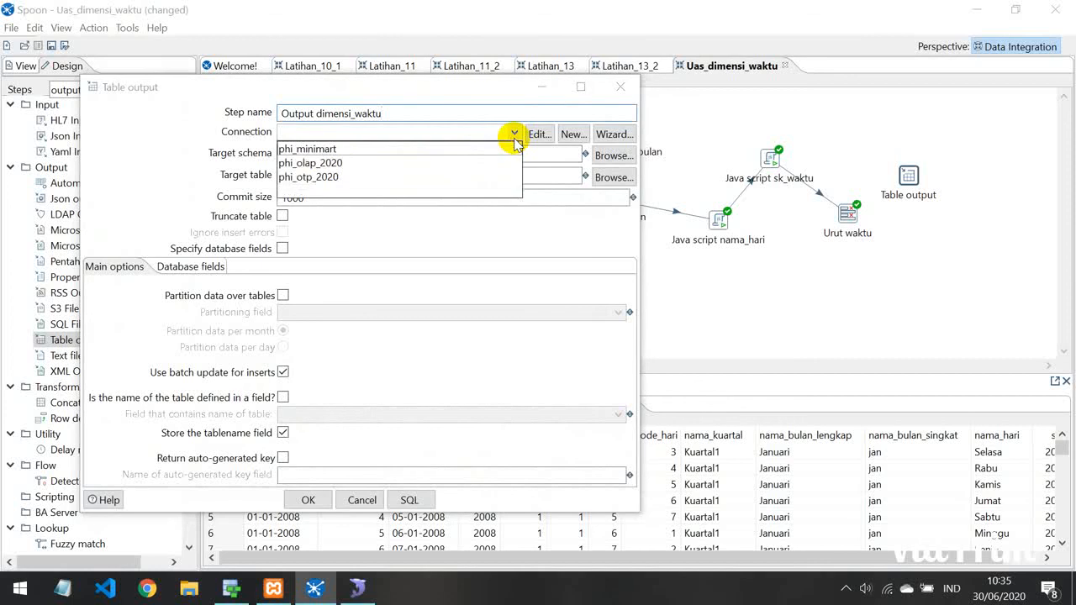
left_click(323, 162)
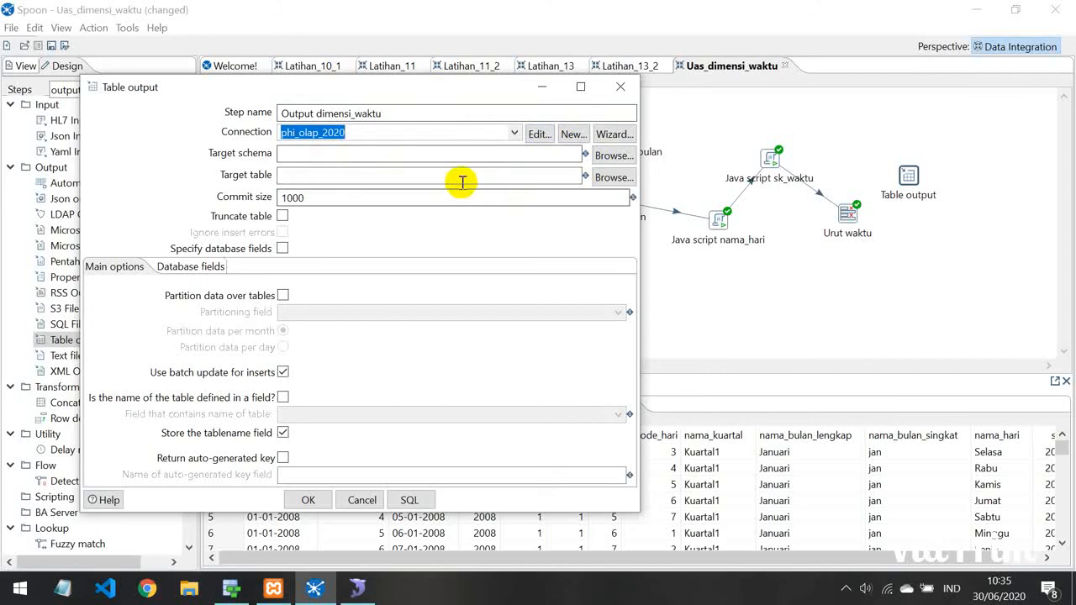
left_click(314, 175)
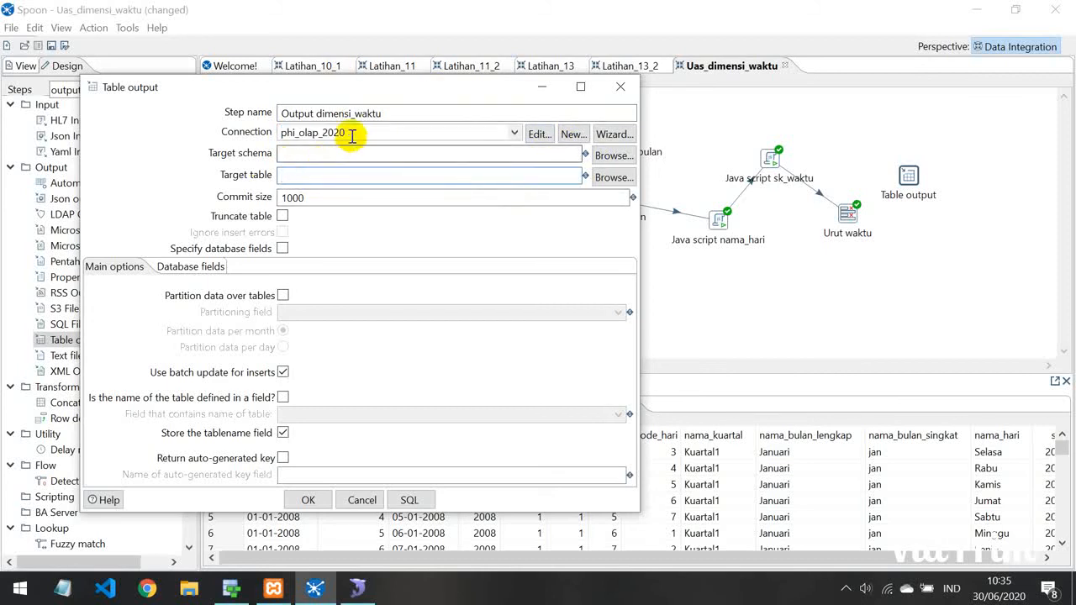
left_click(512, 134)
left_click(514, 135)
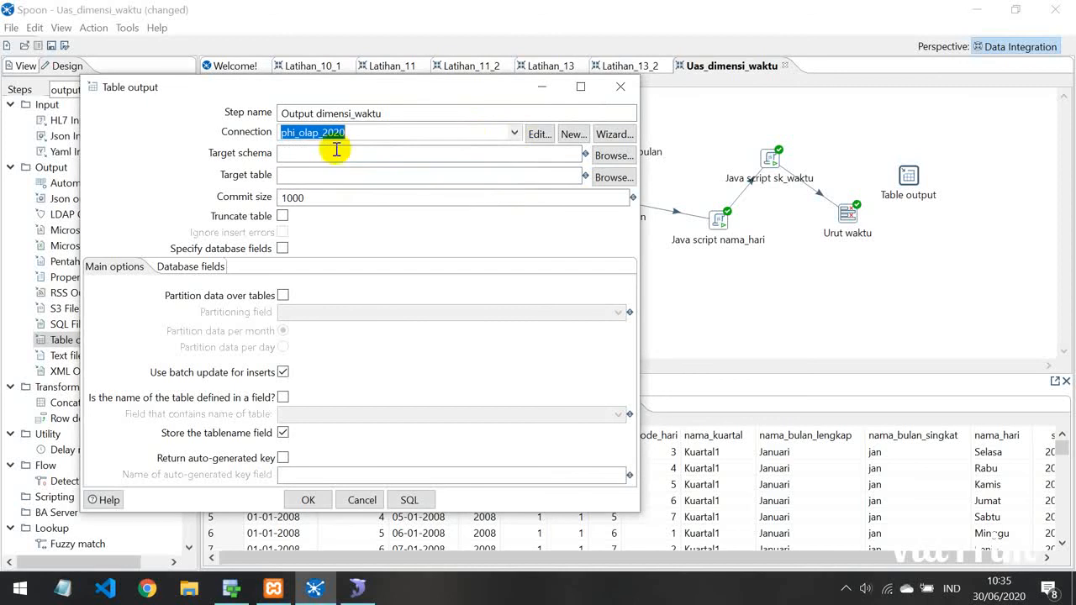
Check the transformation's database connections in the explorer, keeping the Table output settings open, and return to those settings
left_click(544, 88)
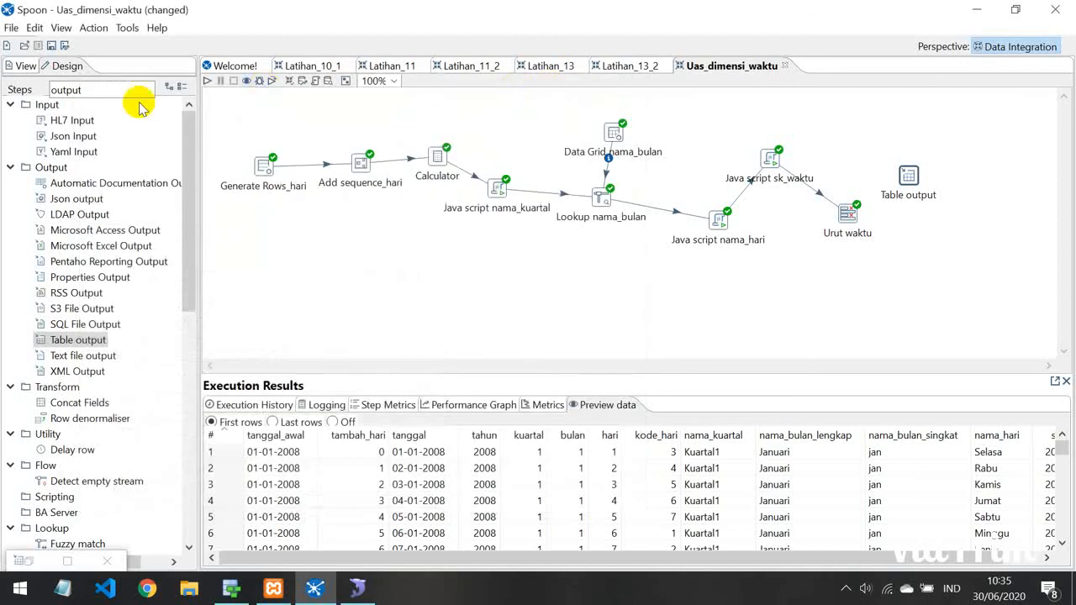
left_click(21, 65)
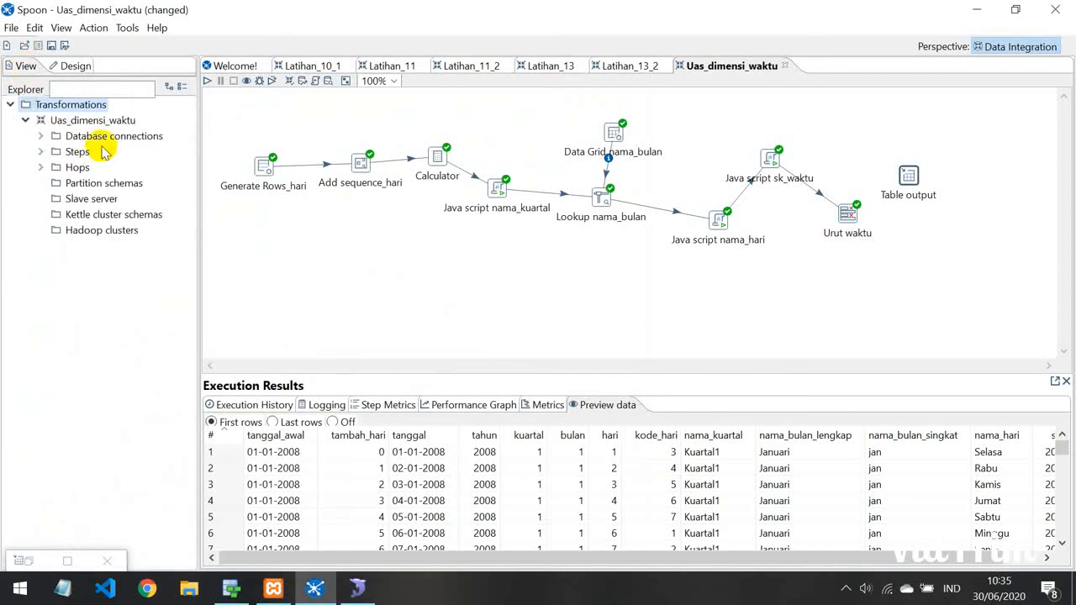
left_click(41, 135)
left_click(77, 67)
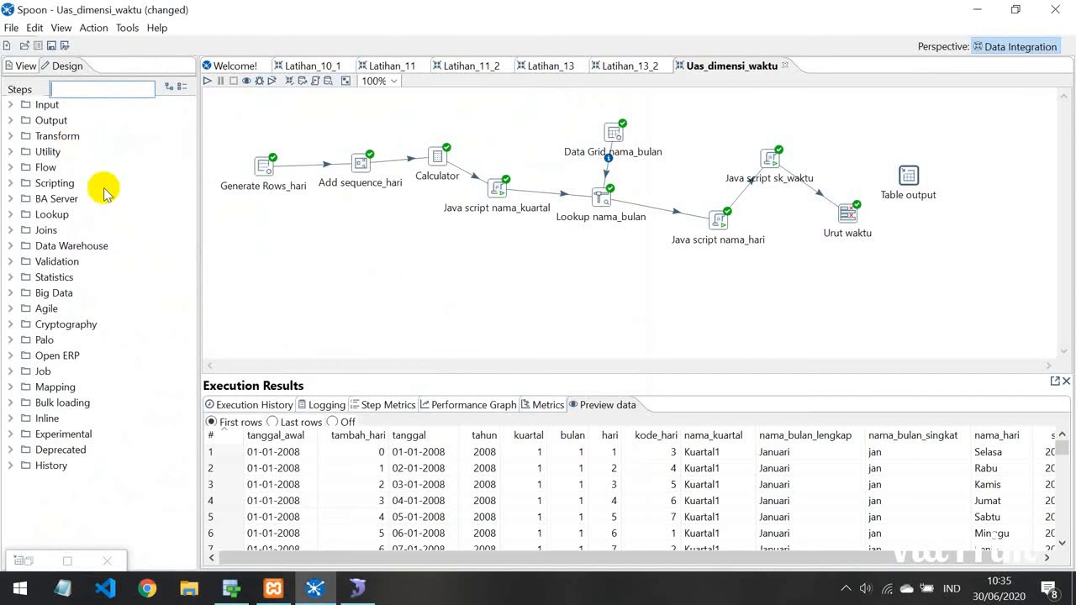
left_click(69, 561)
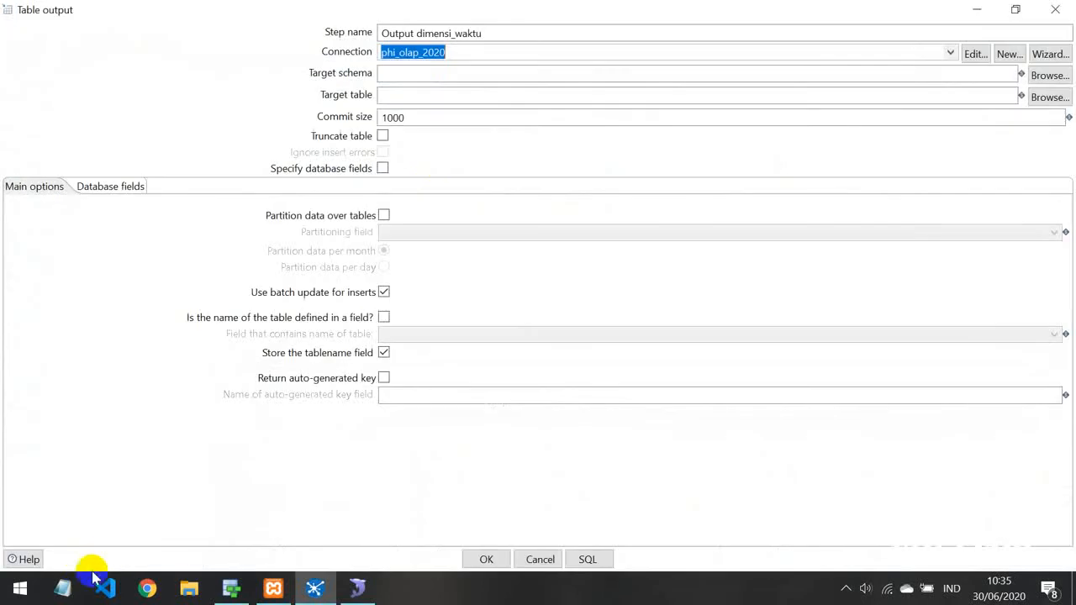
Set the target table to dimensi_waktu_uas and try to generate its SQL
left_click(403, 95)
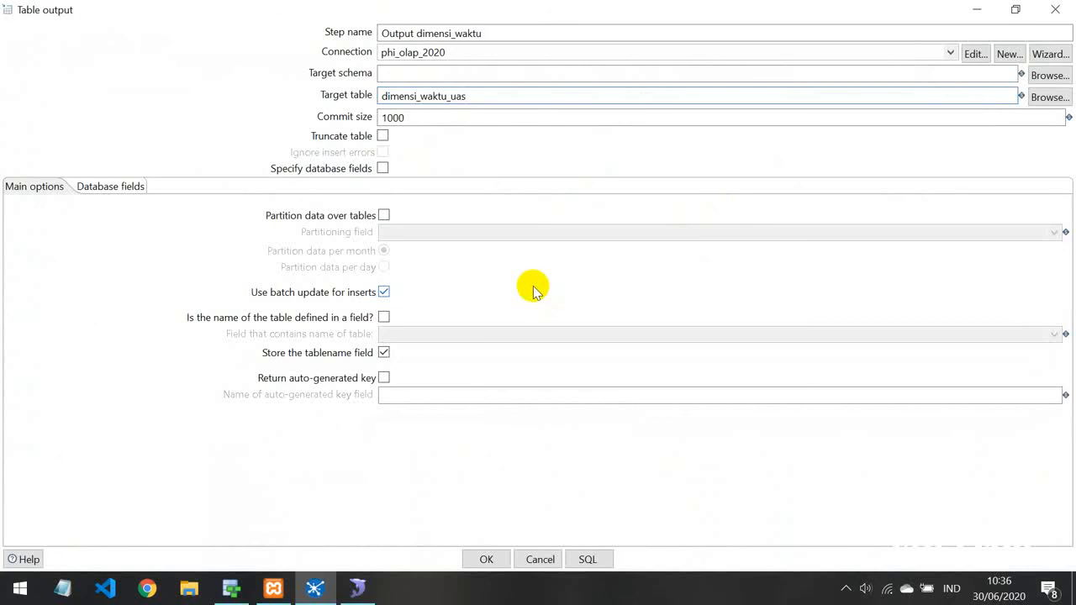
left_click(580, 563)
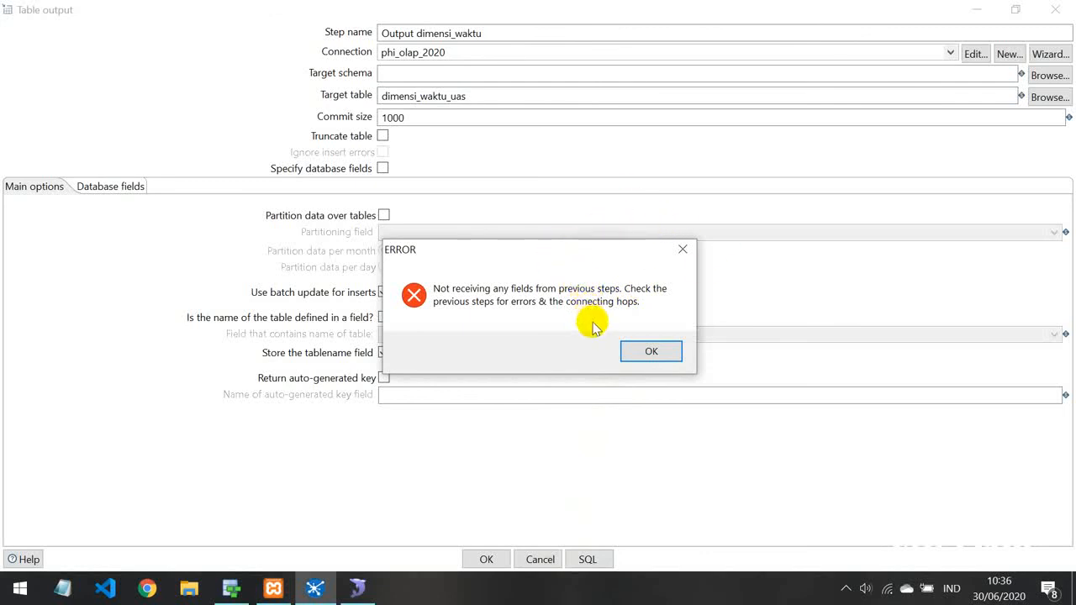
left_click(653, 352)
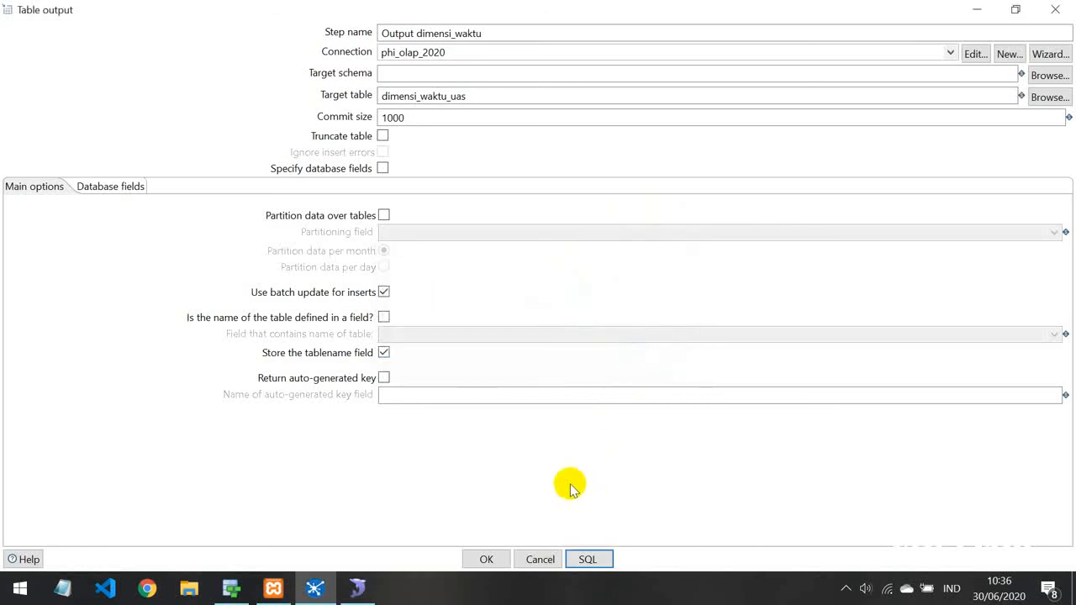
Set the Table output settings aside and connect Urut waktu to Table output with a main output hop
left_click(974, 8)
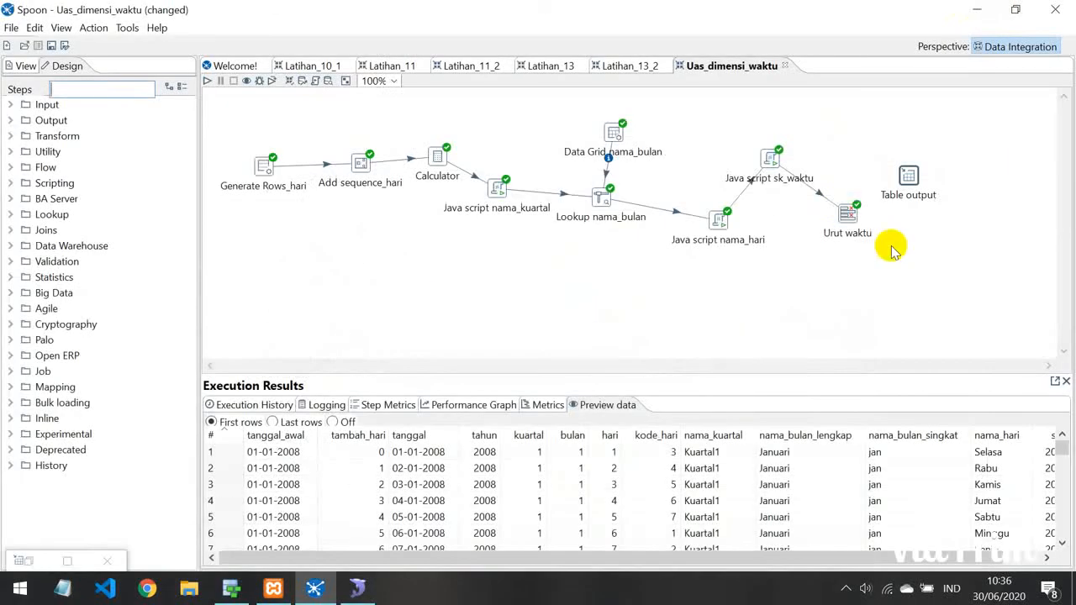
mouse_move(847, 213)
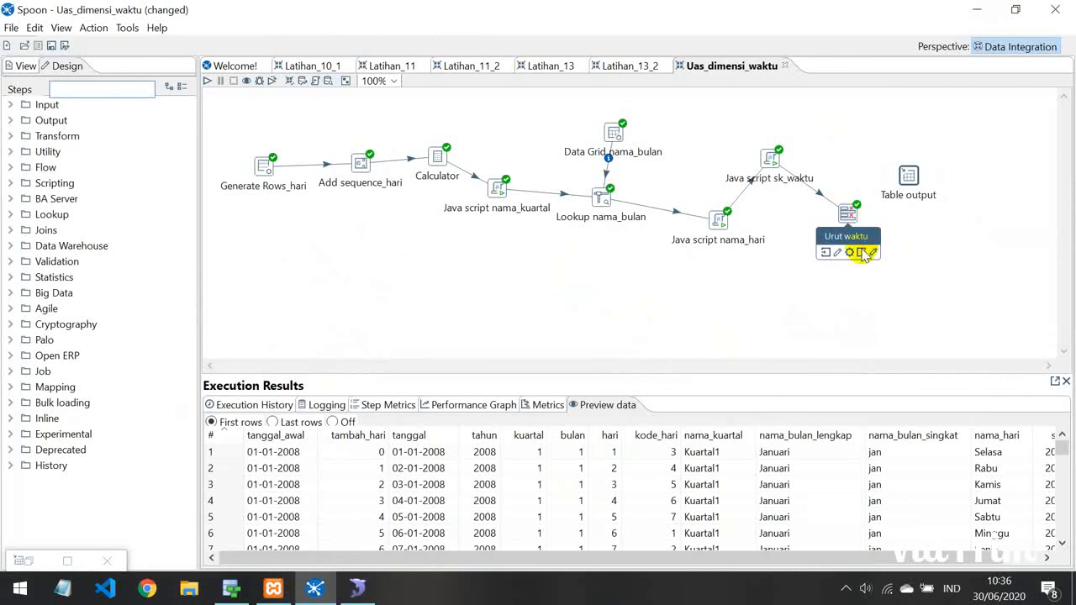
left_click_drag(863, 252, 910, 180)
left_click(920, 188)
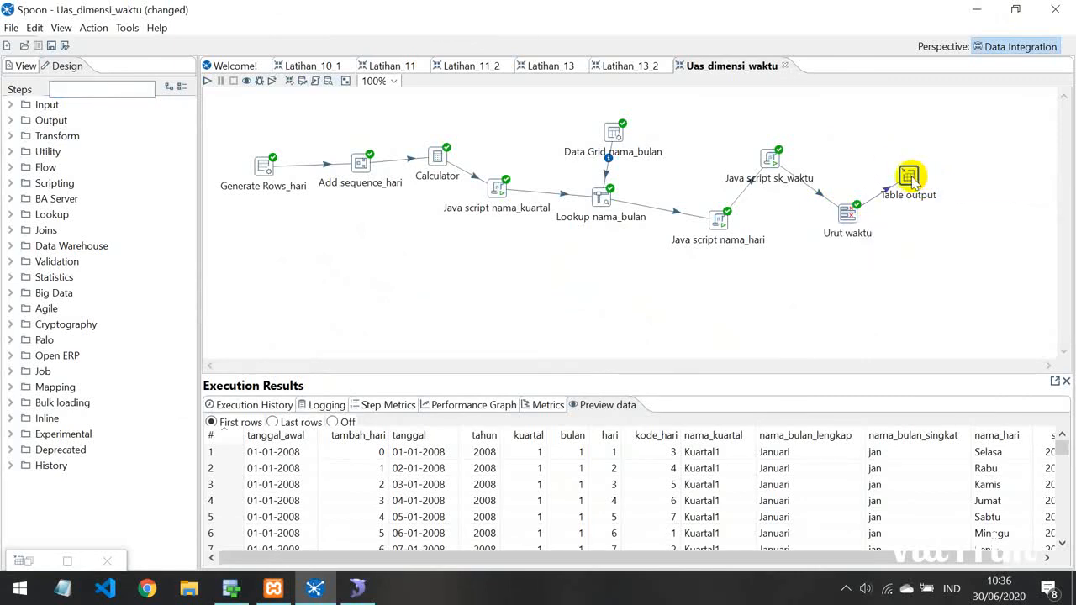
Generate and execute the SQL that creates the dimensi_waktu_uas table, and accept the Output dimensi_waktu settings
double_click(909, 176)
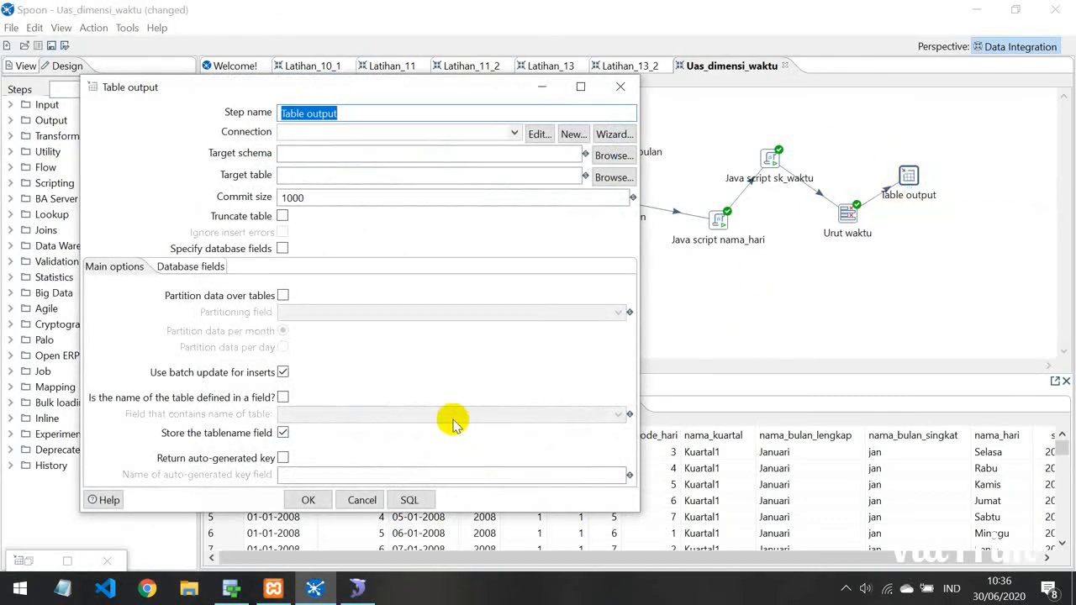
left_click(622, 86)
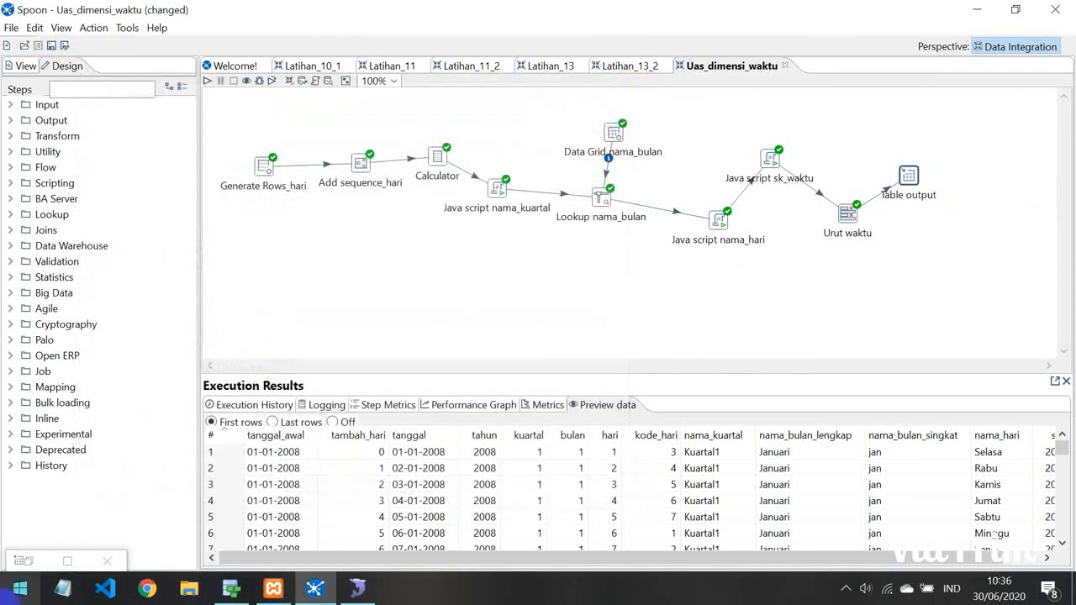
left_click(66, 559)
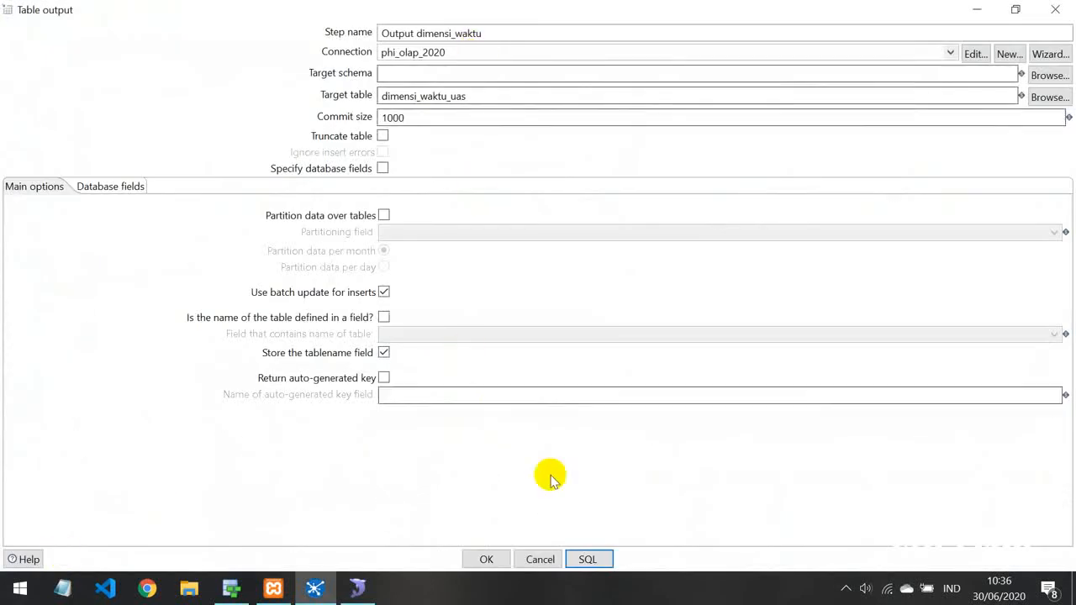
left_click(586, 559)
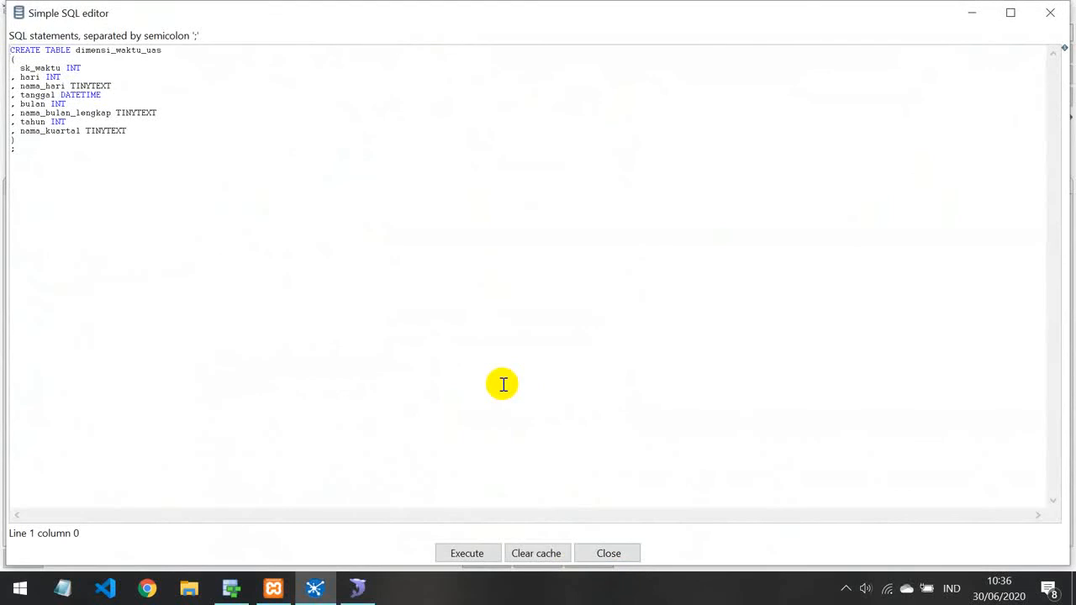
left_click(474, 553)
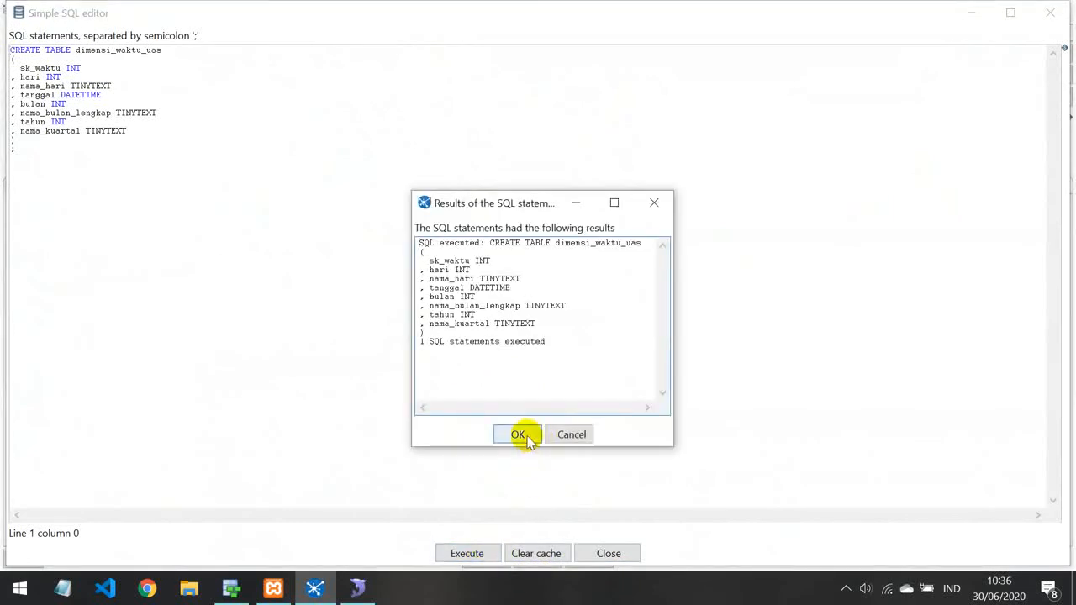
left_click(518, 435)
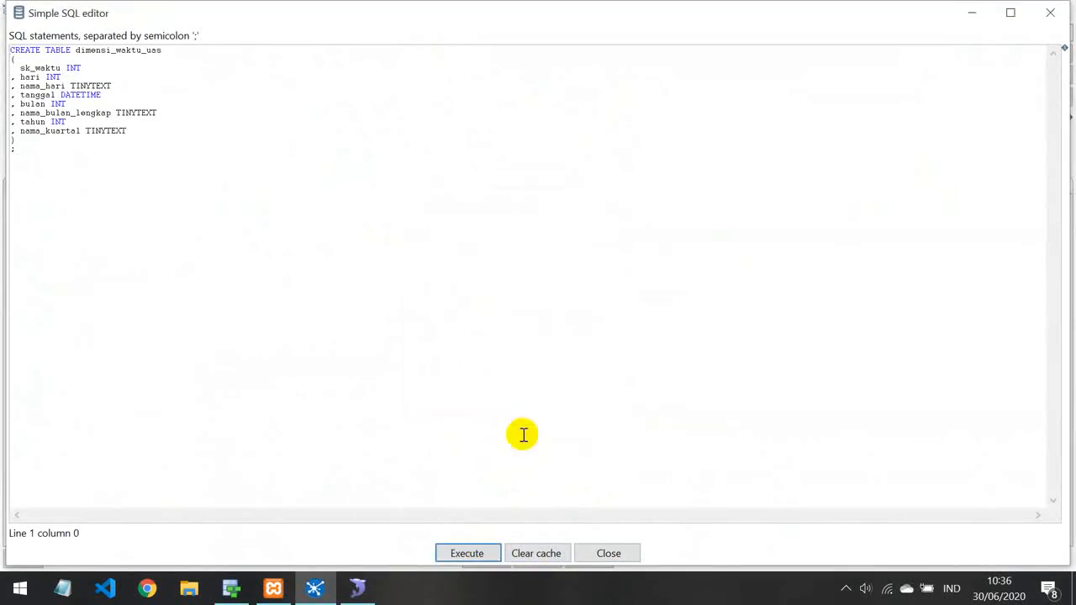
left_click(616, 553)
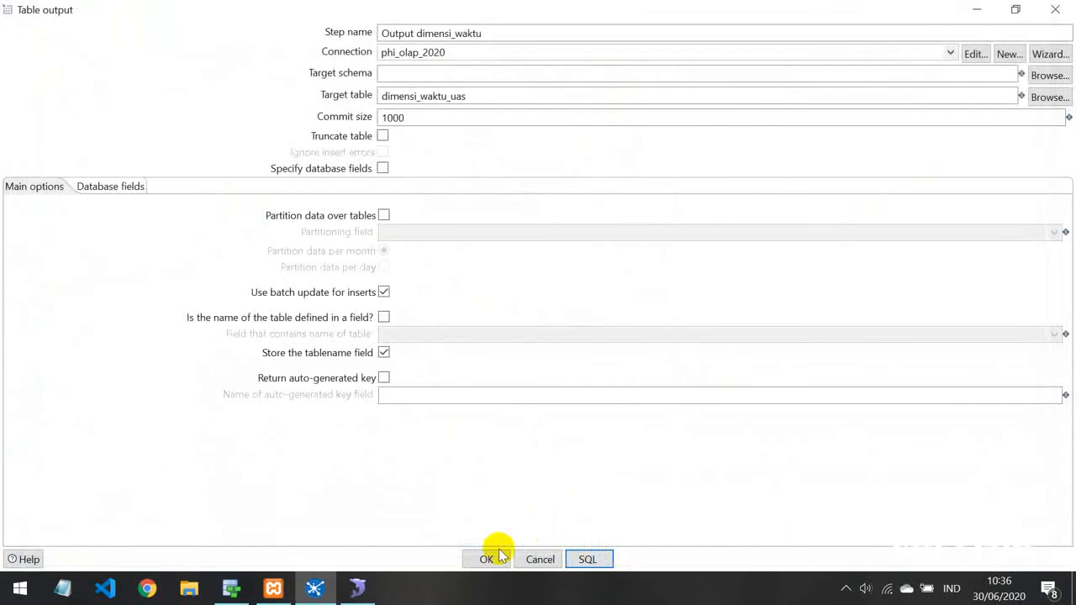
left_click(498, 555)
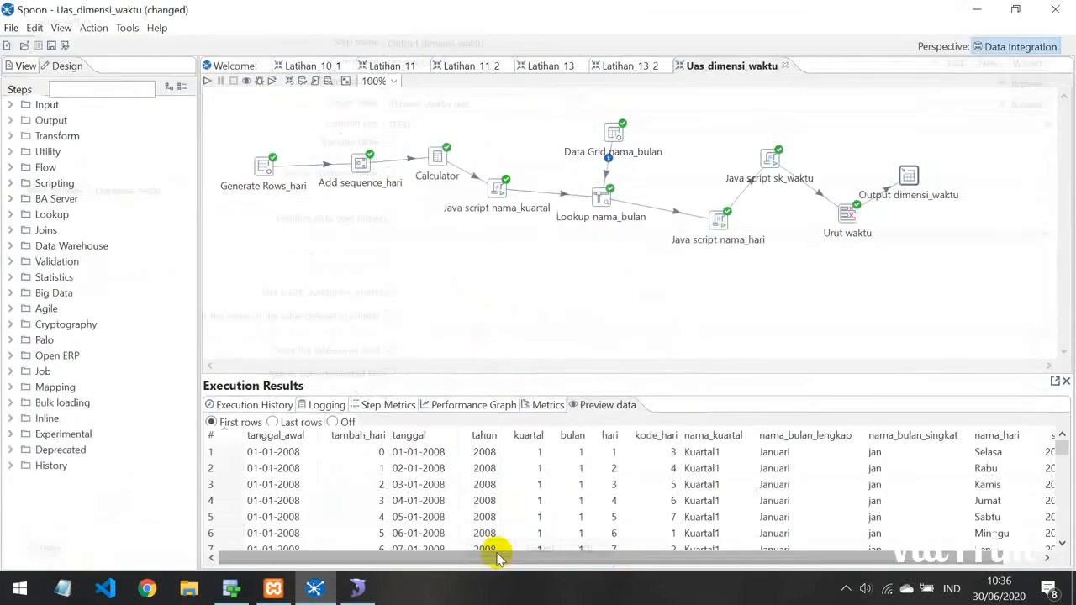
Save and run the Uas_dimensi_waktu transformation, and preview the rows from Output dimensi_waktu
left_click(207, 81)
left_click(507, 523)
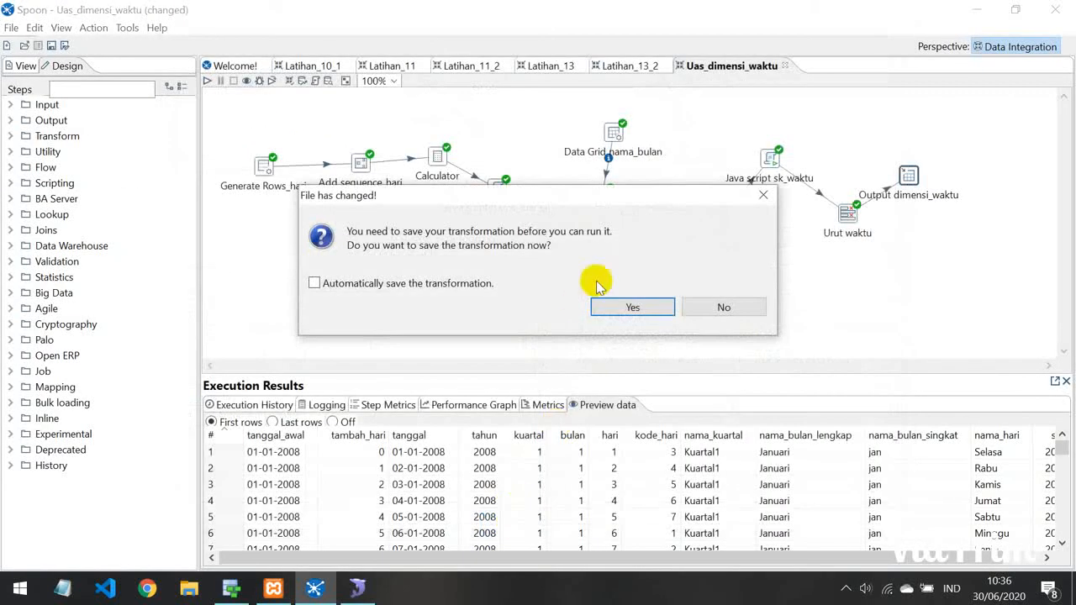
left_click(608, 308)
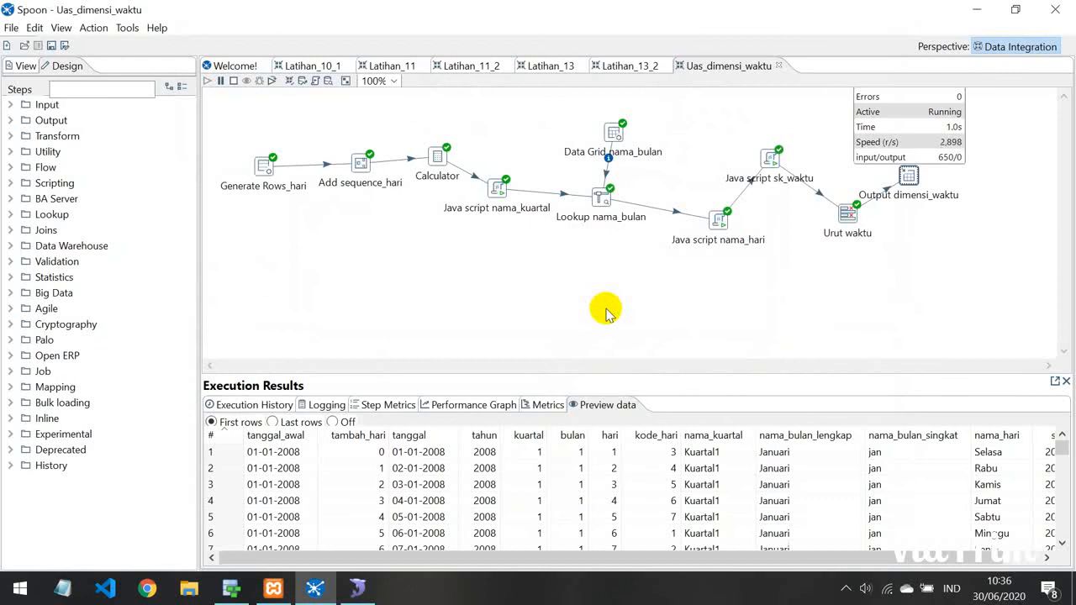
left_click(545, 404)
left_click(614, 405)
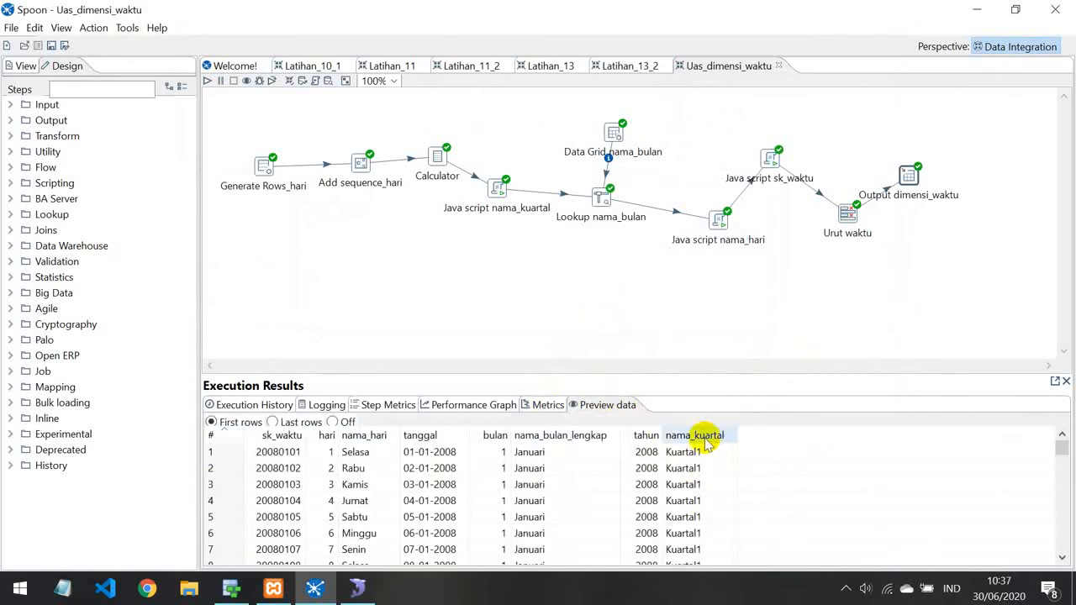
Switch to SQLyog, refresh the object browser, and view the table data of dimensi_waktu_uas in phi_olap_2020
left_click(357, 588)
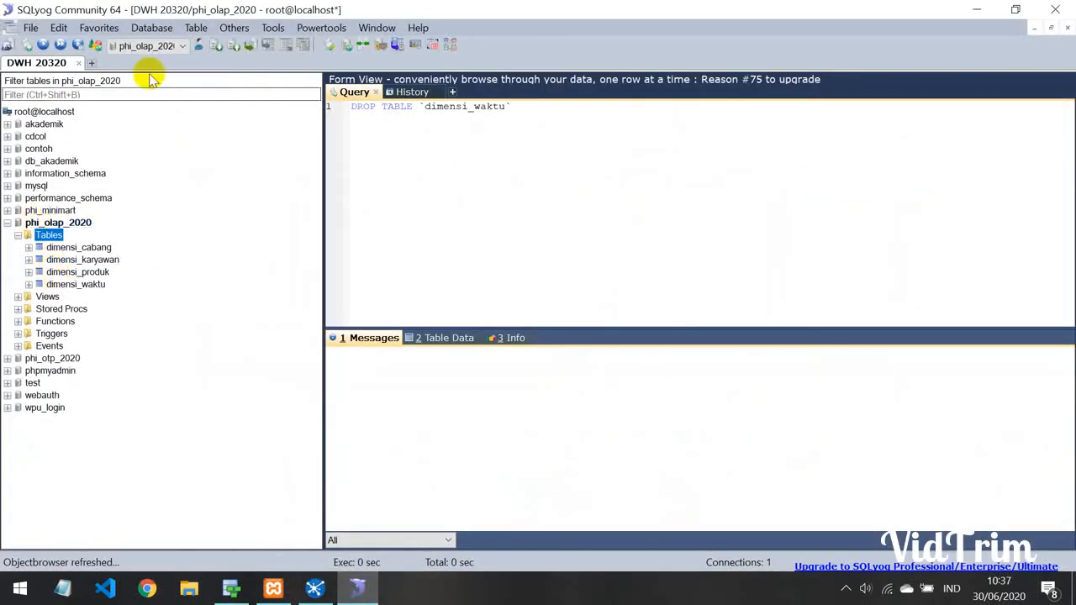
left_click(95, 45)
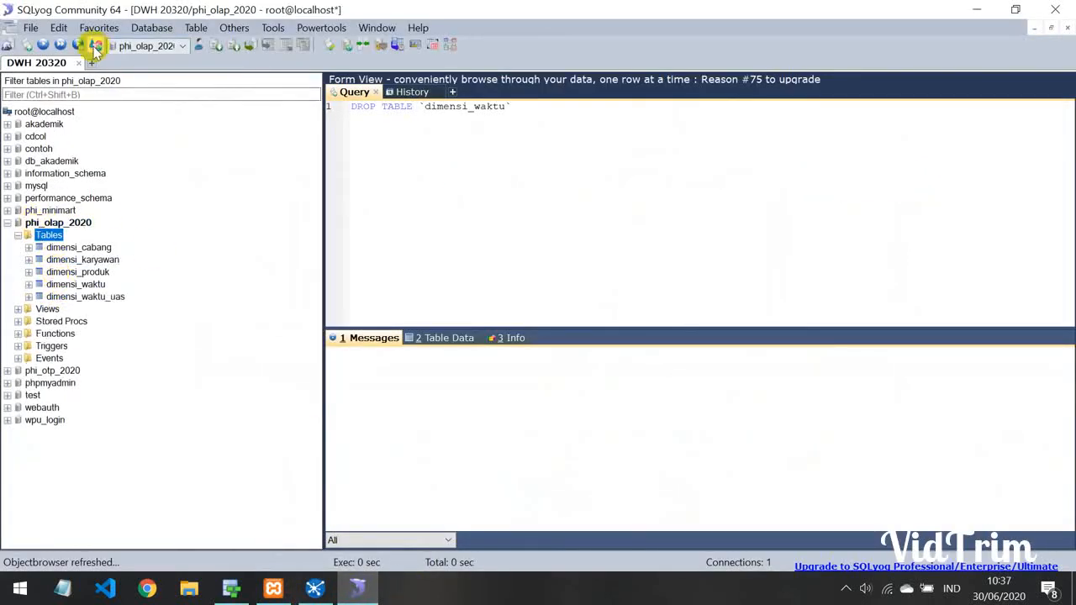
left_click(94, 296)
left_click(425, 340)
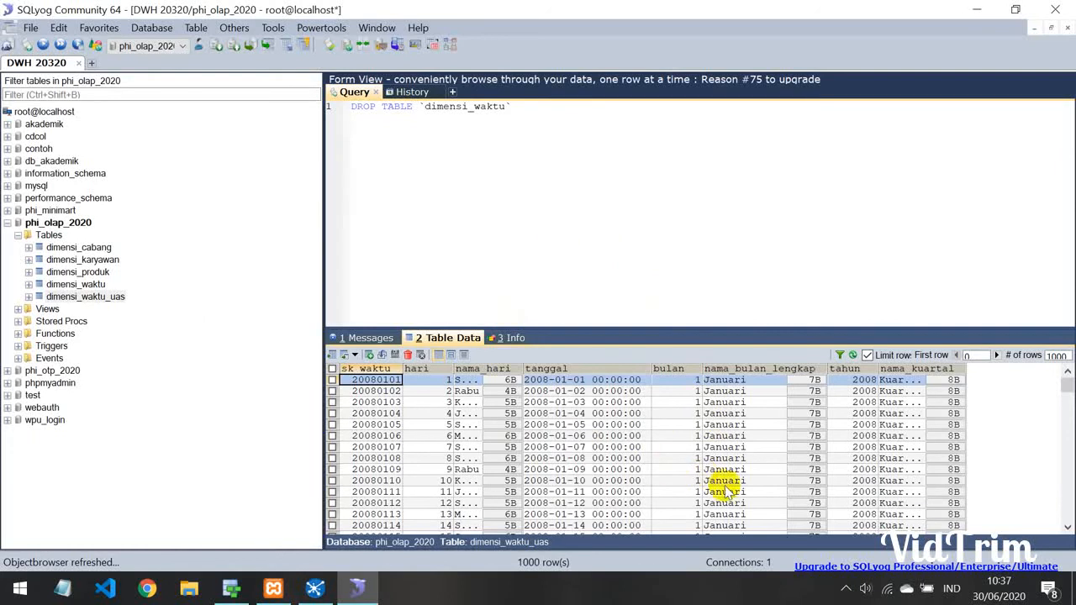
left_click(847, 588)
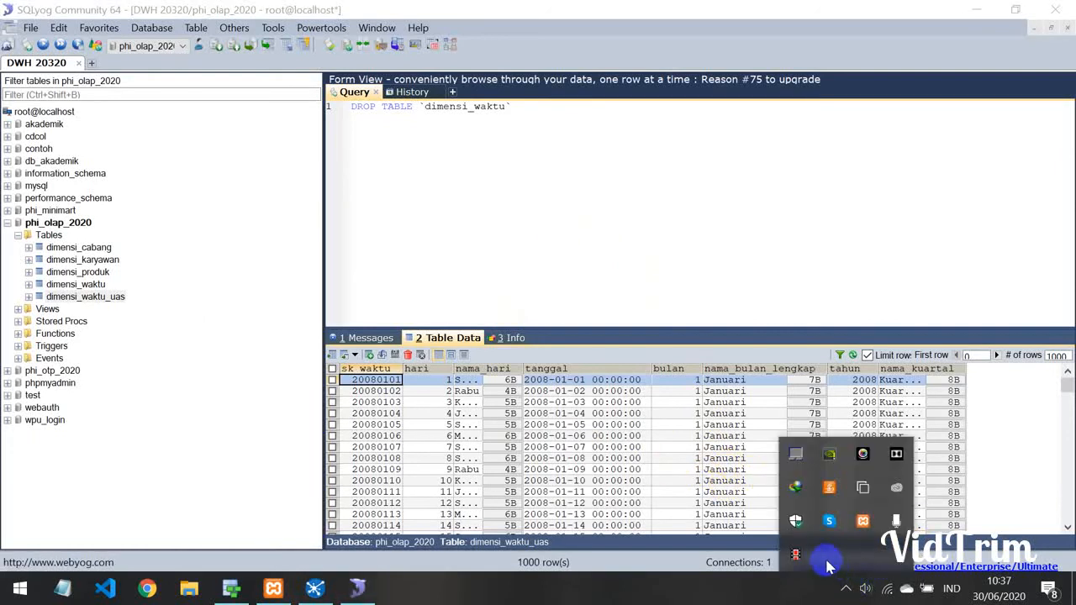